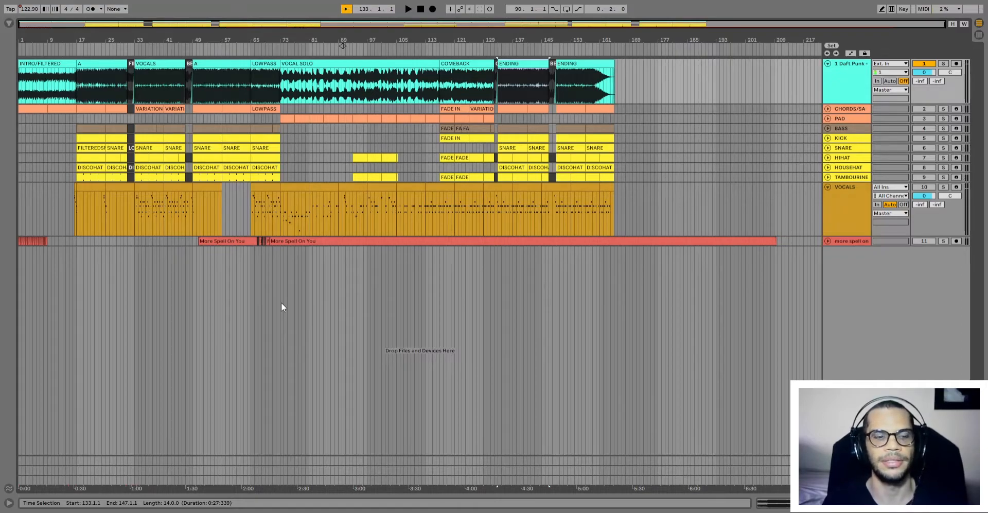
Select the long More Spell On You clip and briefly expand and collapse its track to look at the sample.
{"action": "left_click", "coordinate": [316, 243]}
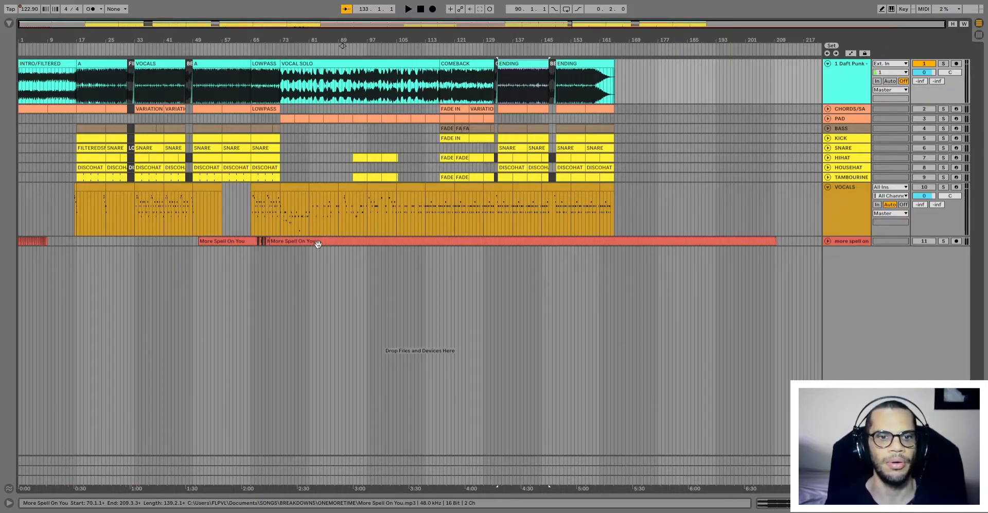
{"action": "left_click", "coordinate": [827, 241]}
{"action": "left_click", "coordinate": [828, 241]}
Examine the Daft Punk reference track section by section, from INTRO/FILTERED through VOCALS, LOWPASS, VOCAL SOLO and COMEBACK to the ENDING clips.
{"action": "left_click", "coordinate": [43, 63]}
{"action": "left_click", "coordinate": [43, 63]}
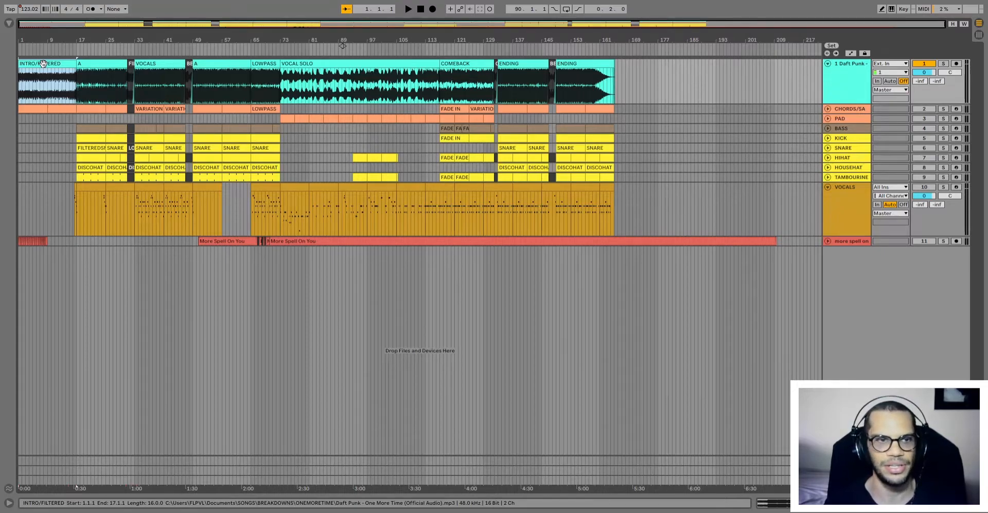
{"action": "left_click", "coordinate": [100, 64]}
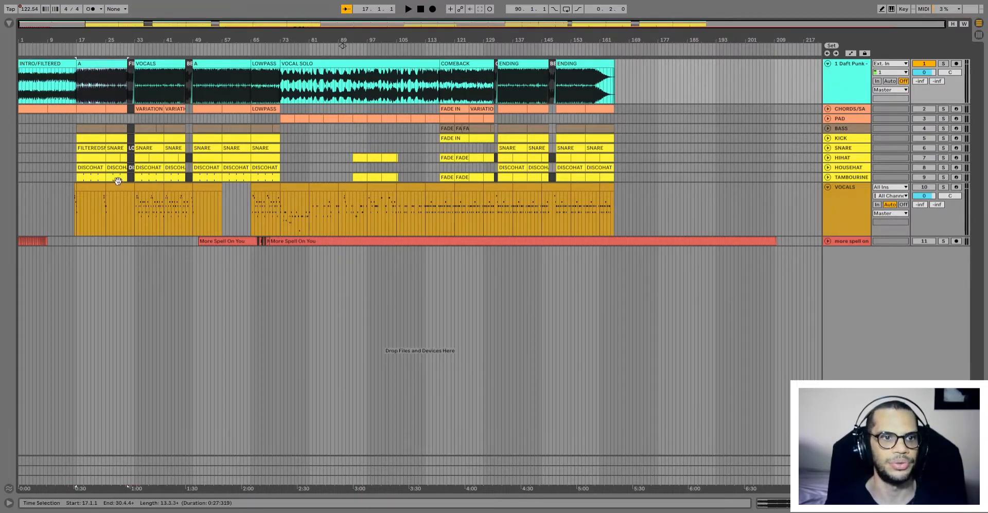
{"action": "left_click", "coordinate": [168, 62]}
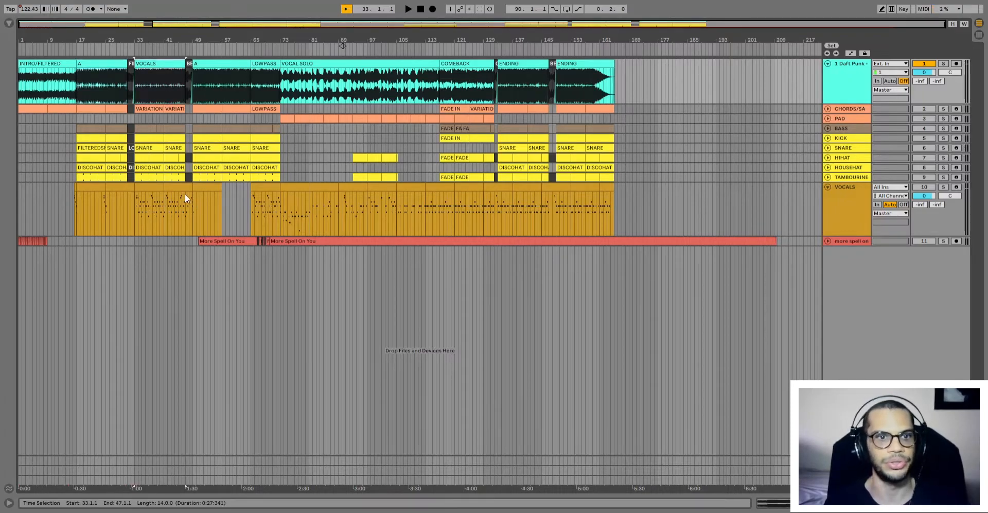
{"action": "left_click", "coordinate": [244, 63]}
{"action": "left_click", "coordinate": [269, 63]}
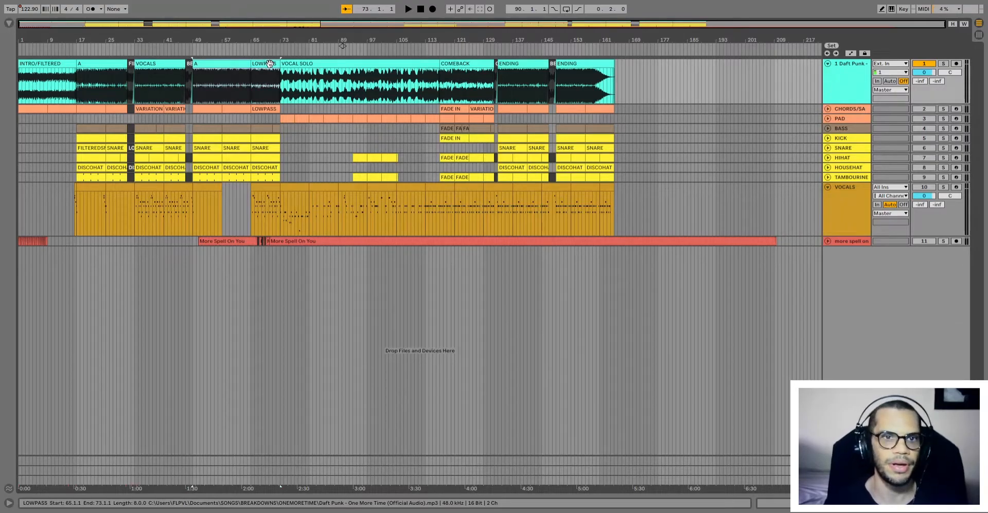
{"action": "left_click", "coordinate": [359, 64]}
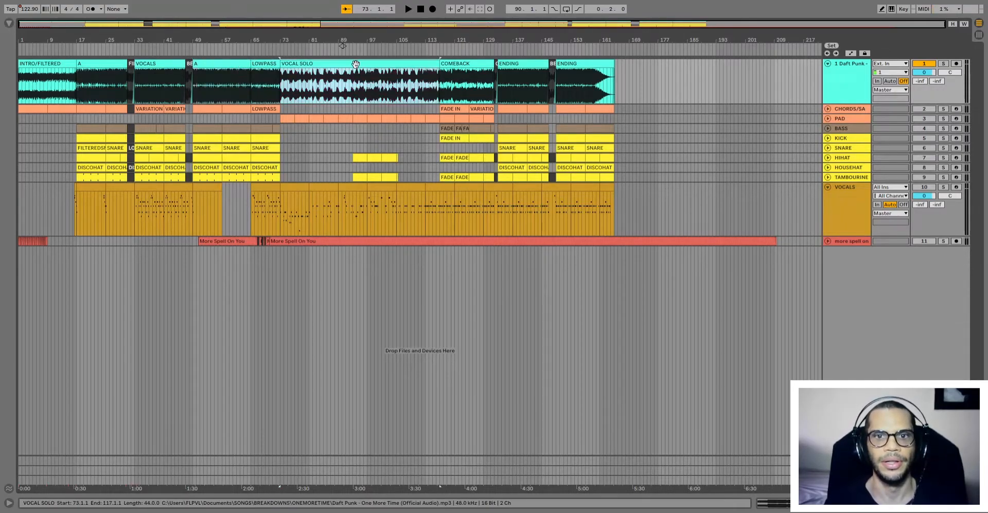
{"action": "left_click", "coordinate": [474, 63]}
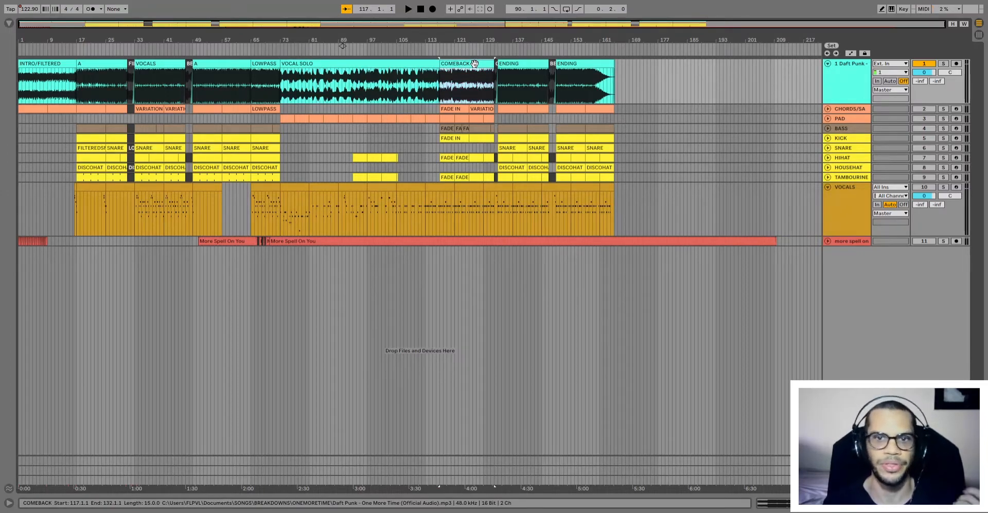
{"action": "left_click", "coordinate": [530, 63]}
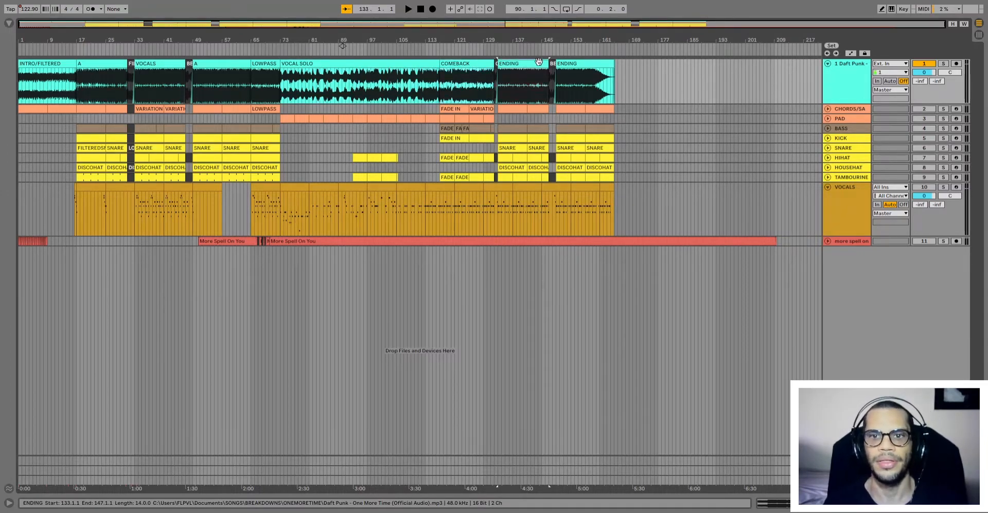
{"action": "left_click", "coordinate": [591, 64], "text": "shift"}
{"action": "left_click", "coordinate": [614, 193], "text": "shift"}
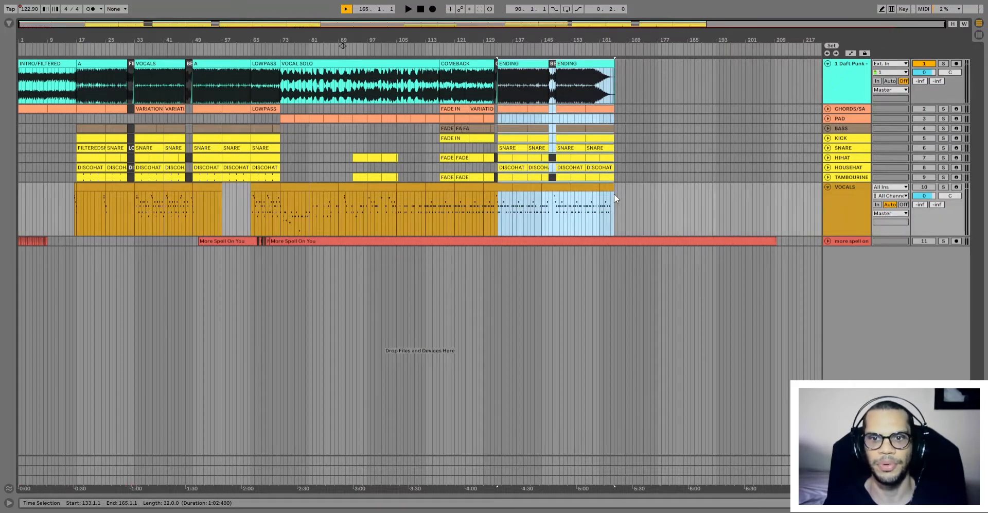
{"action": "left_click", "coordinate": [453, 64]}
{"action": "left_click", "coordinate": [58, 63]}
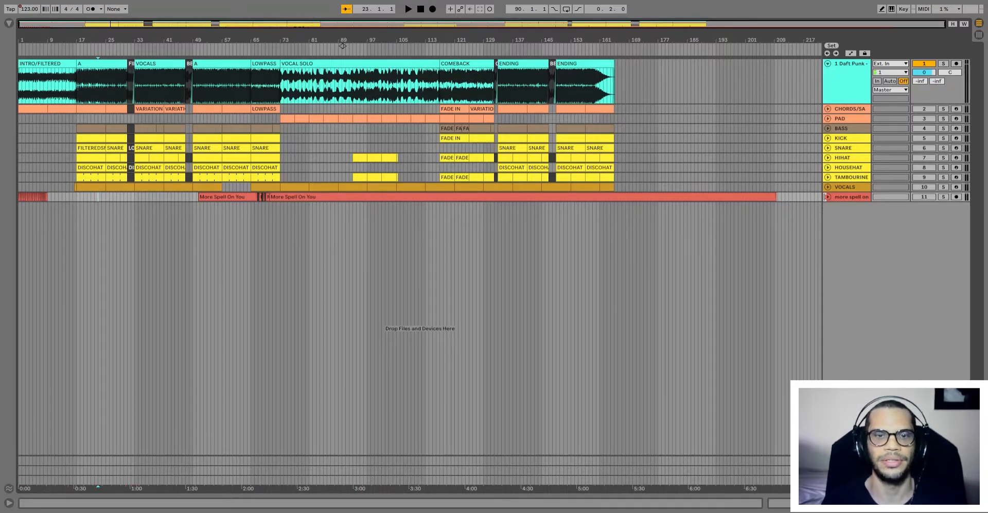
Show the automation lanes and examine the Master track's song tempo automation across the opening sections.
{"action": "key", "text": "a"}
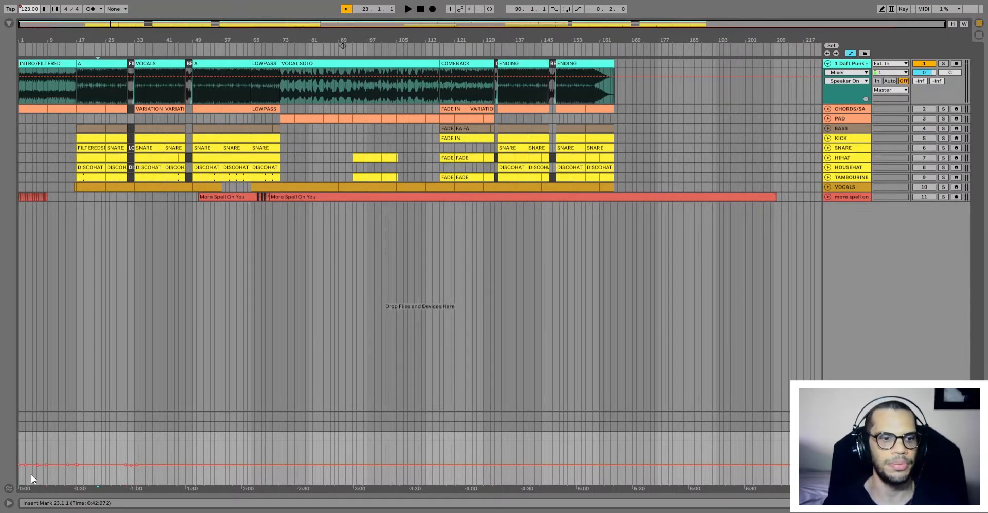
{"action": "left_click_drag", "start_coordinate": [258, 447], "coordinate": [4, 447]}
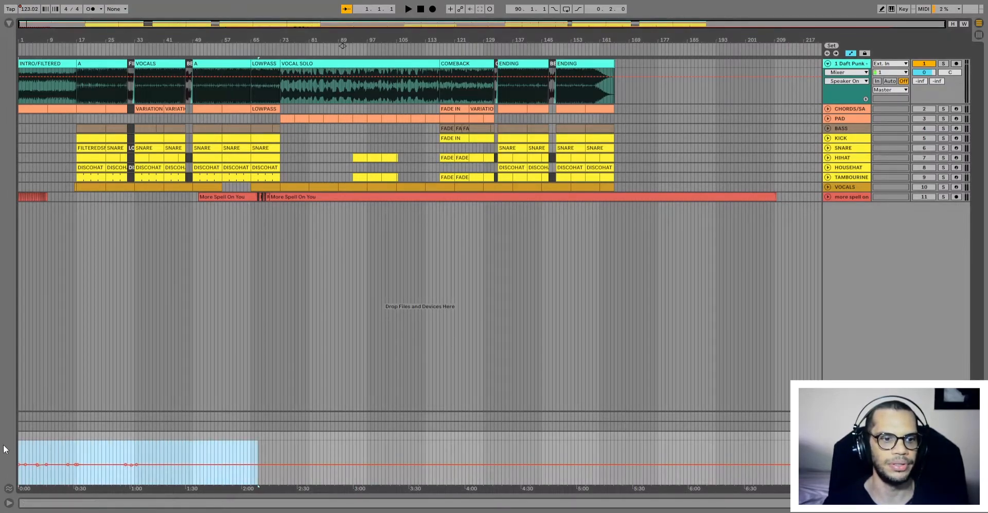
{"action": "left_click", "coordinate": [145, 444]}
{"action": "left_click", "coordinate": [210, 436]}
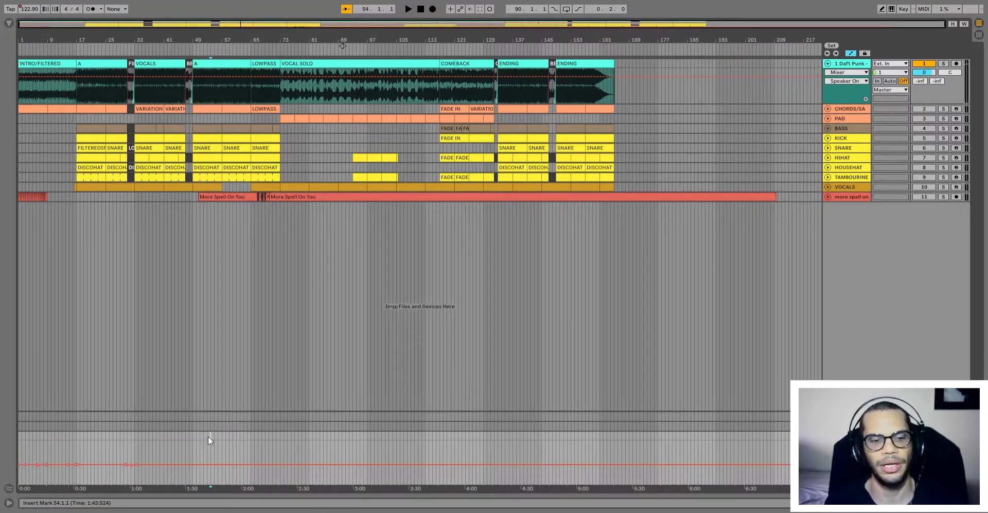
{"action": "left_click_drag", "start_coordinate": [164, 446], "coordinate": [12, 455]}
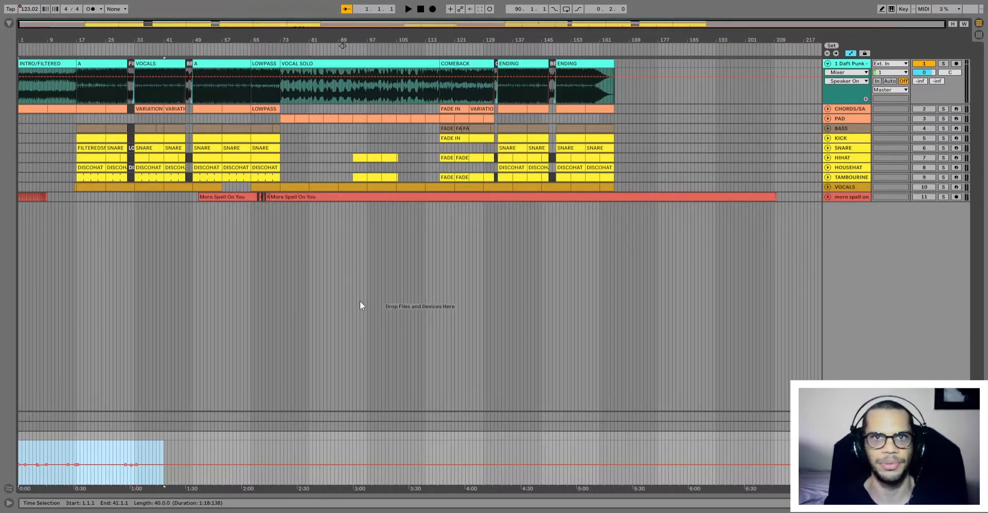
{"action": "left_click", "coordinate": [171, 446]}
{"action": "left_click_drag", "start_coordinate": [164, 441], "coordinate": [19, 439]}
{"action": "left_click", "coordinate": [20, 436]}
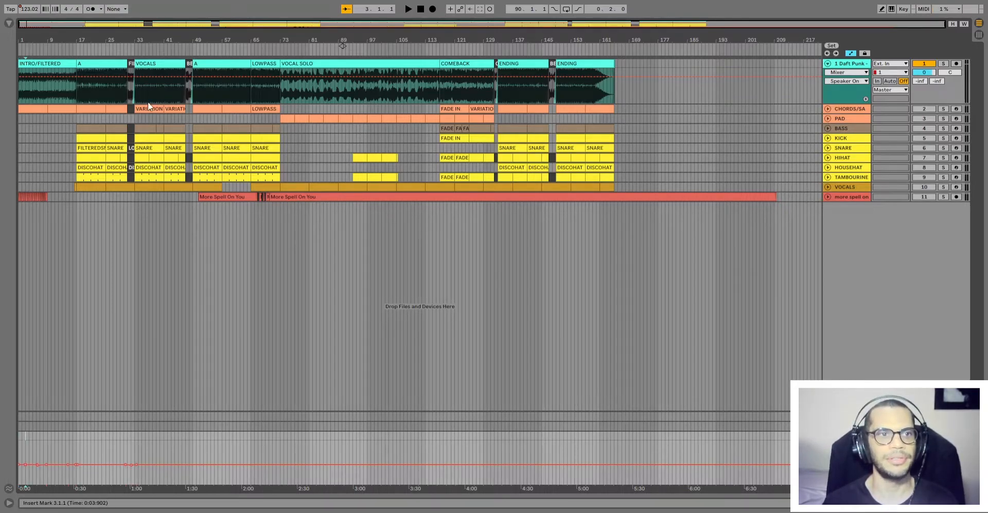
Loop the first eight bars over the opening chords clip and play them back.
{"action": "left_click", "coordinate": [54, 64]}
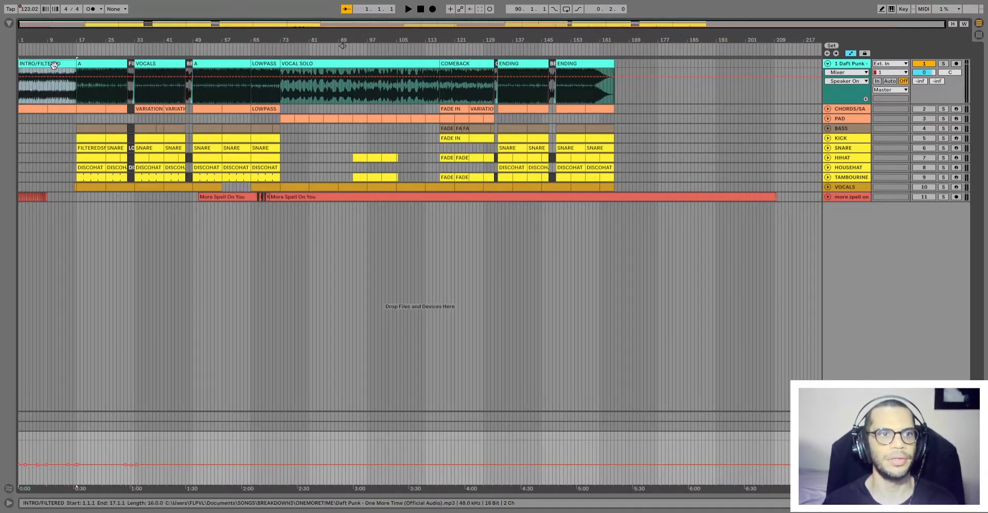
{"action": "scroll", "coordinate": [54, 64], "scroll_direction": "up", "scroll_amount": 4}
{"action": "scroll", "coordinate": [54, 64], "scroll_direction": "left", "scroll_amount": 5}
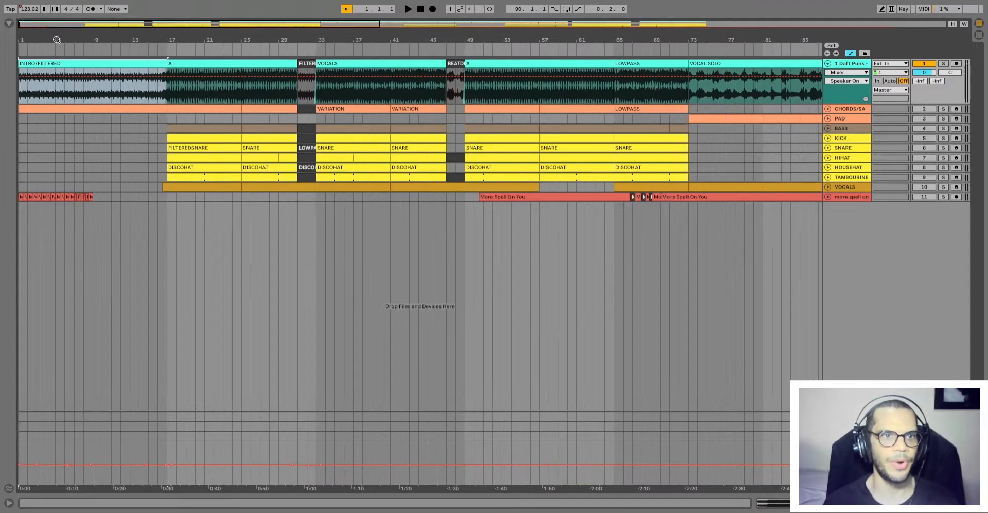
{"action": "left_click", "coordinate": [73, 110]}
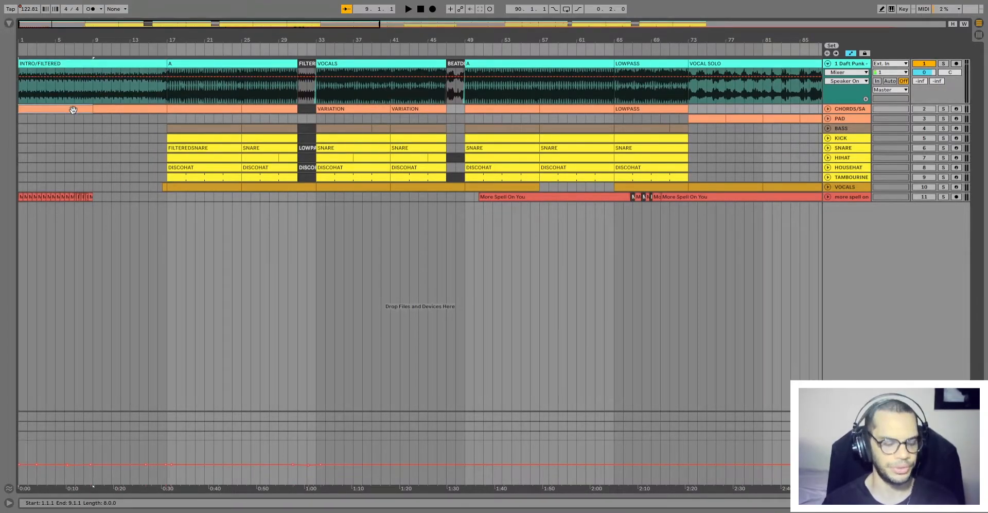
{"action": "key", "text": "ctrl+l"}
{"action": "key", "text": "space"}
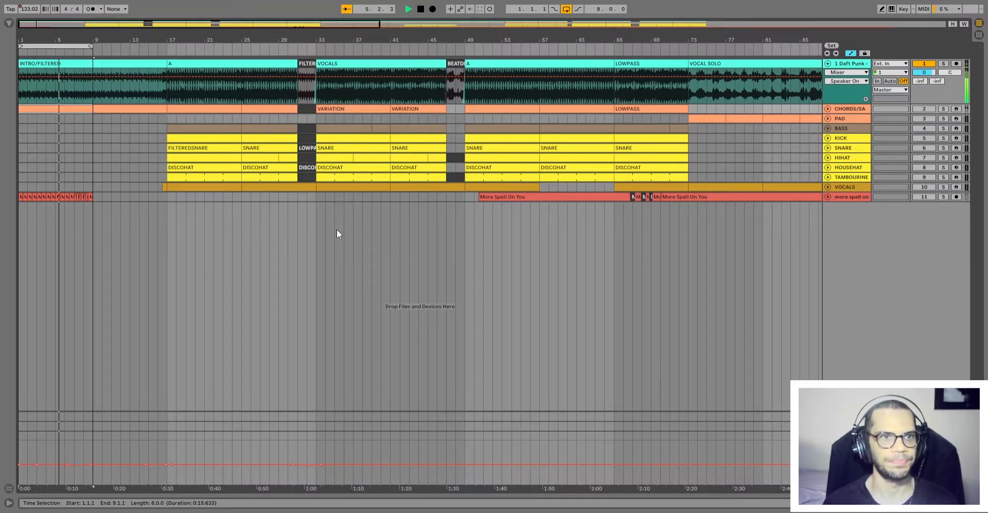
Expand the chords track and examine its clips in the A section and the two VARIATION clips under VOCALS.
{"action": "left_click", "coordinate": [831, 109]}
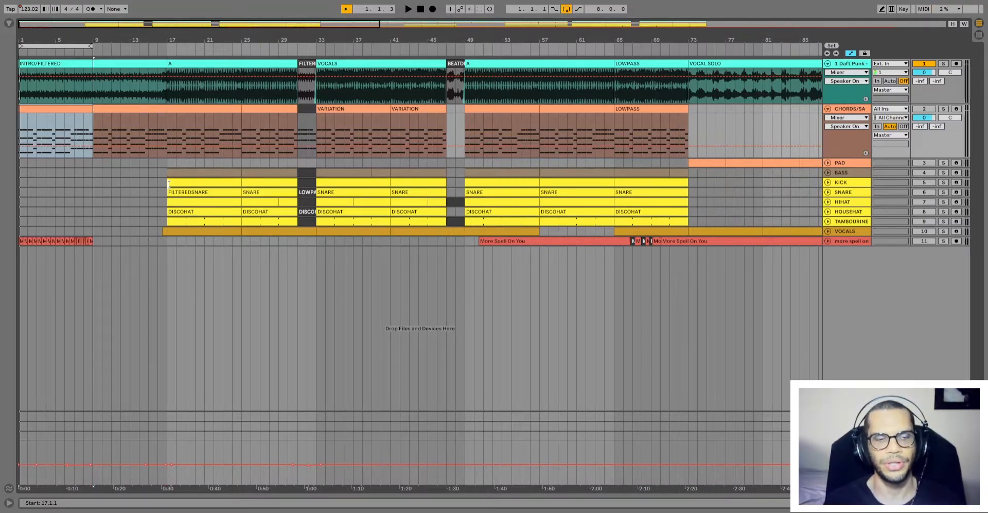
{"action": "key", "text": "plus"}
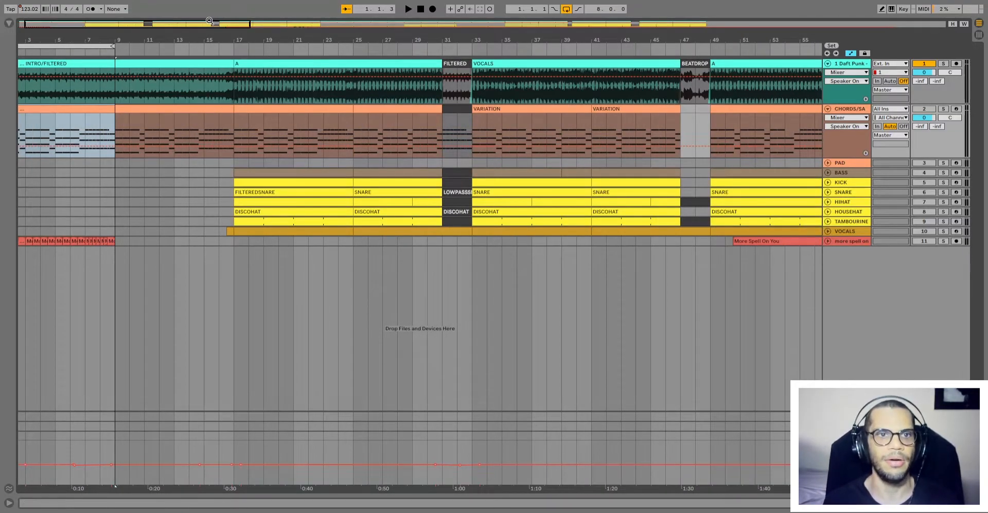
{"action": "left_click_drag", "start_coordinate": [207, 23], "coordinate": [198, 24]}
{"action": "left_click", "coordinate": [293, 108]}
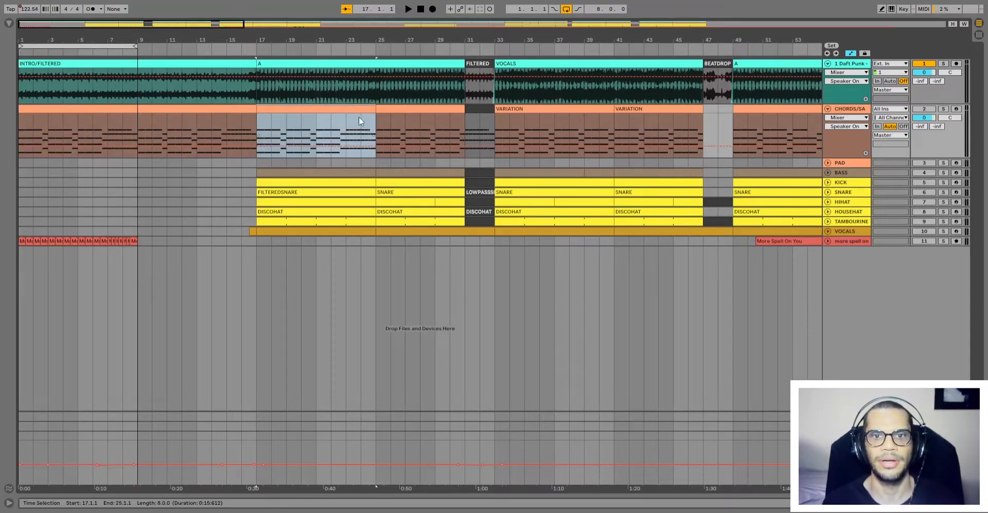
{"action": "left_click", "coordinate": [474, 109], "text": "shift"}
{"action": "left_click", "coordinate": [603, 110]}
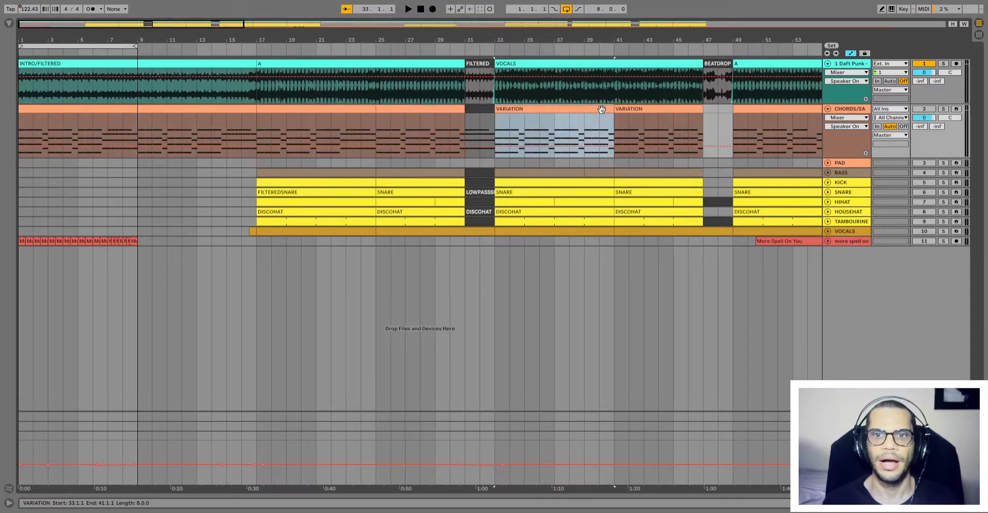
{"action": "left_click", "coordinate": [629, 107]}
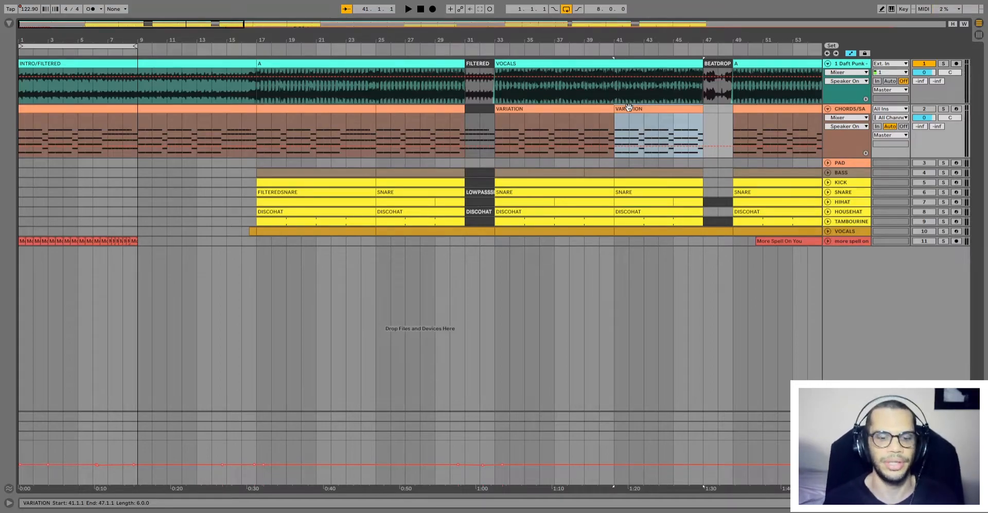
{"action": "key", "text": "minus"}
{"action": "key", "text": "minus"}
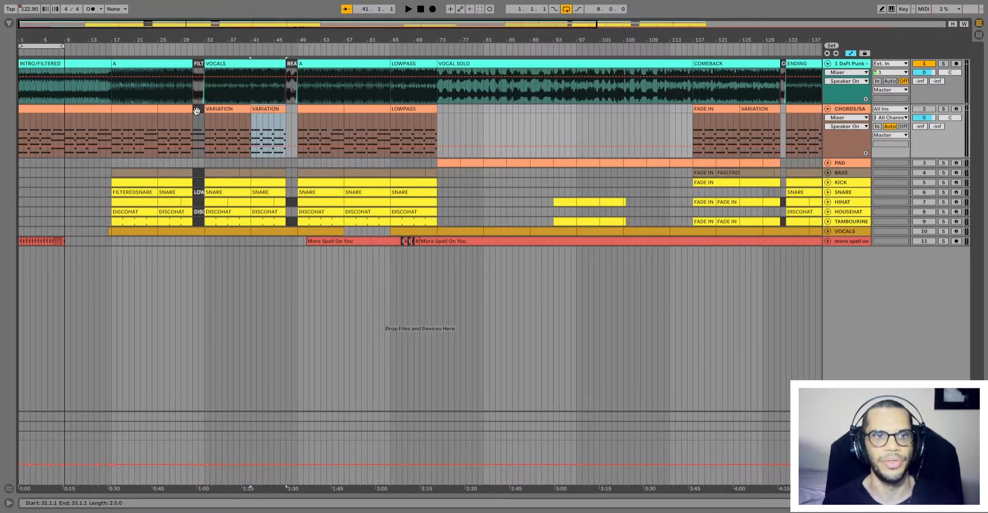
Extend the playback loop to 16 bars so it covers both intro chord clips.
{"action": "left_click", "coordinate": [46, 111]}
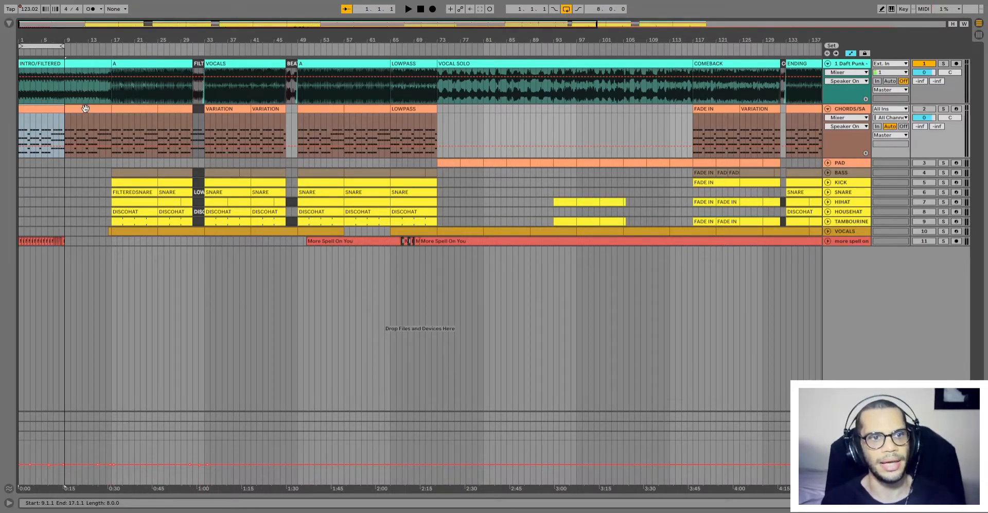
{"action": "key", "text": "ctrl+d"}
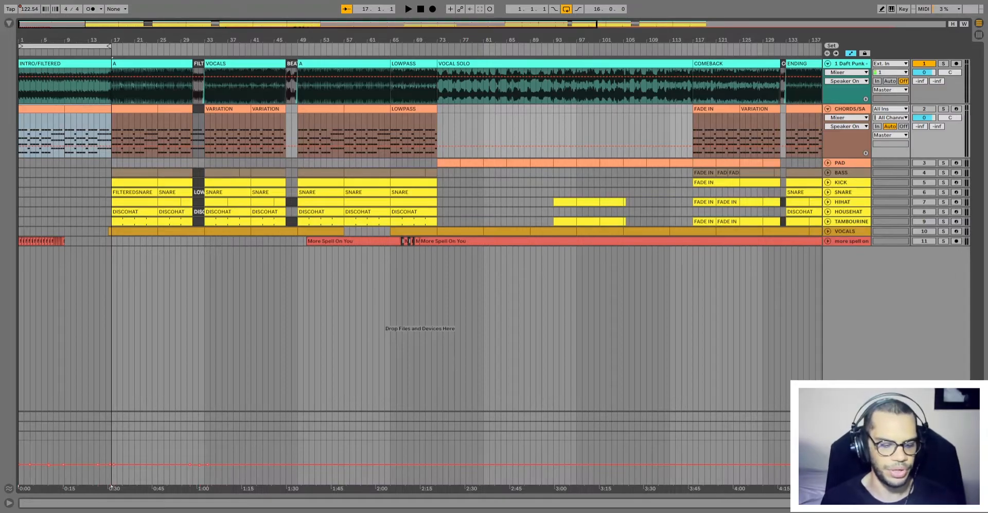
{"action": "left_click_drag", "start_coordinate": [72, 23], "coordinate": [72, 48]}
{"action": "key", "text": "space"}
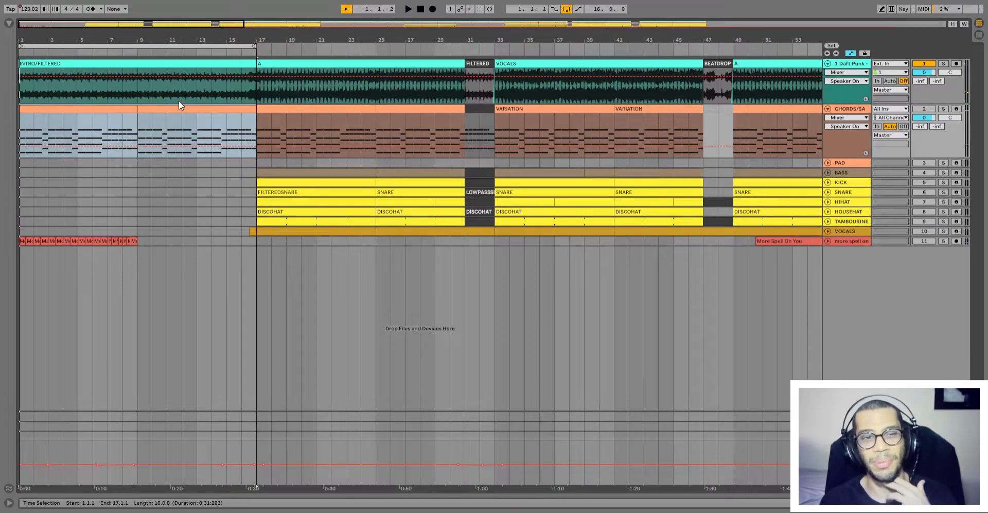
Play the intro from bar 1 through the first chords clip, briefly viewing the reference track's device chain.
{"action": "left_click", "coordinate": [75, 120]}
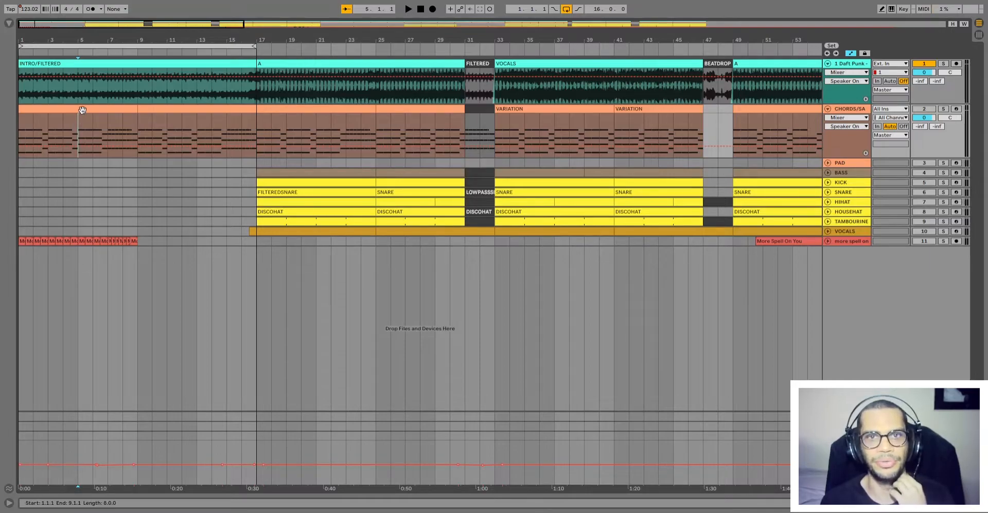
{"action": "left_click", "coordinate": [83, 109]}
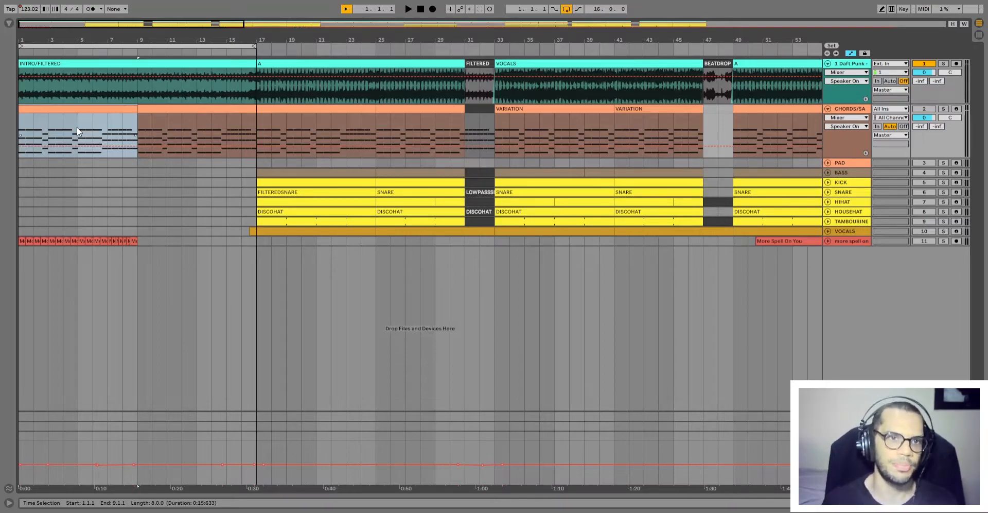
{"action": "key", "text": "space"}
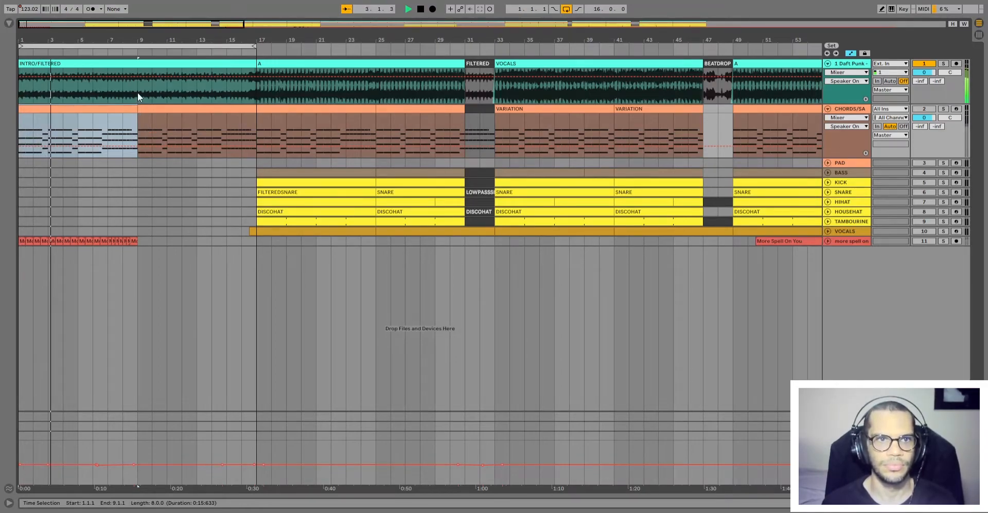
{"action": "left_click", "coordinate": [158, 93]}
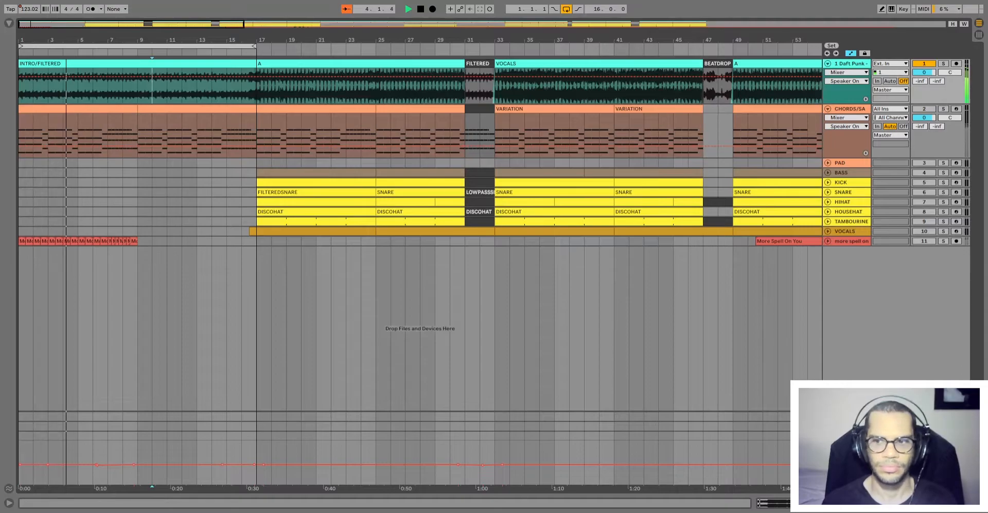
{"action": "left_click", "coordinate": [979, 503]}
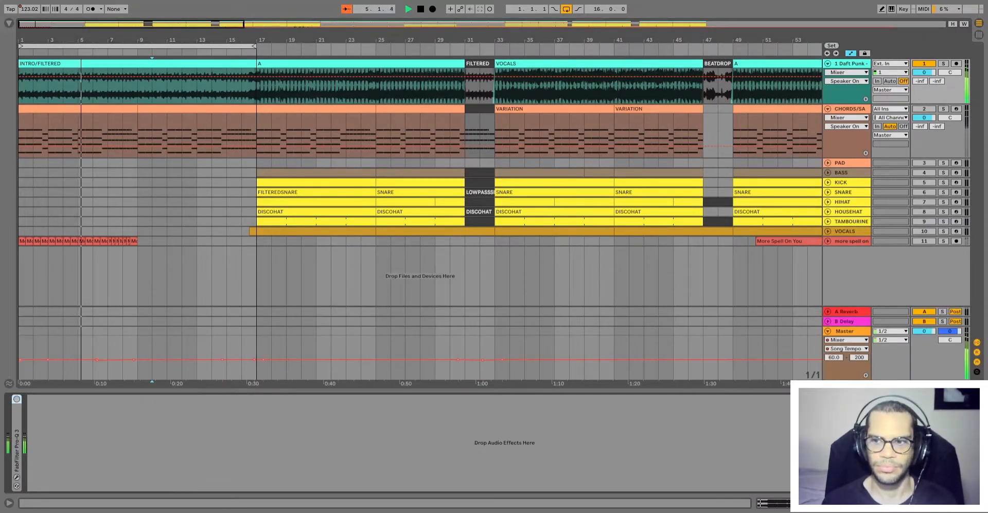
{"action": "left_click", "coordinate": [979, 502]}
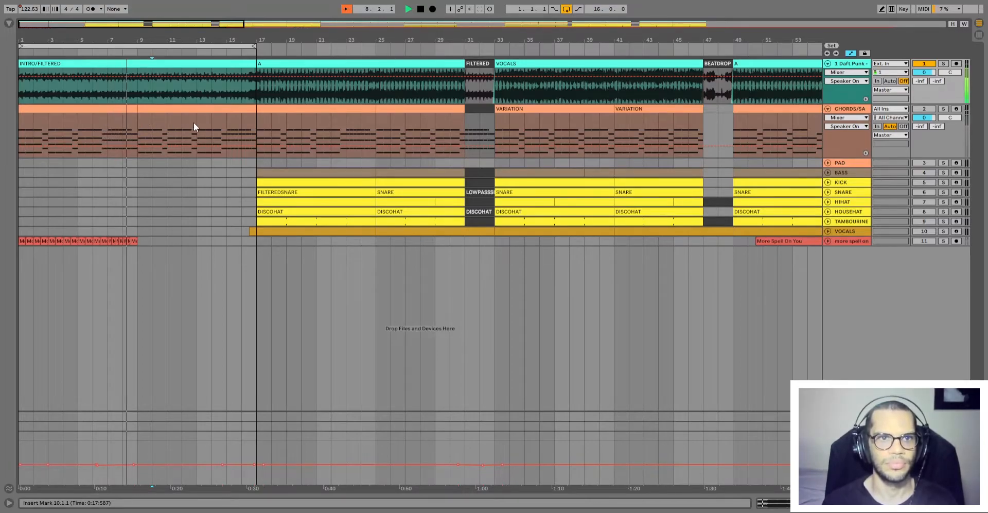
{"action": "key", "text": "space"}
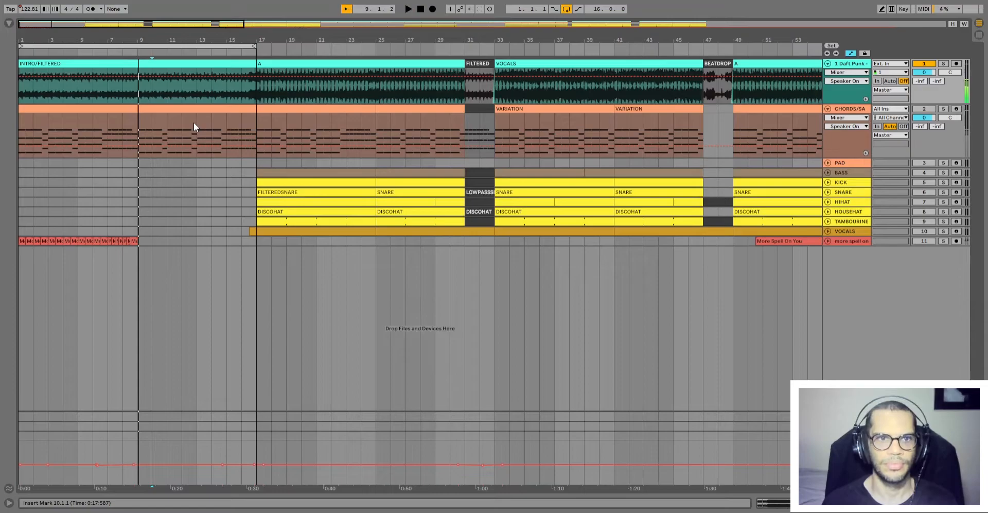
Expand the more spell on you track and select its long sample clip starting near bar 50.
{"action": "left_click", "coordinate": [191, 110]}
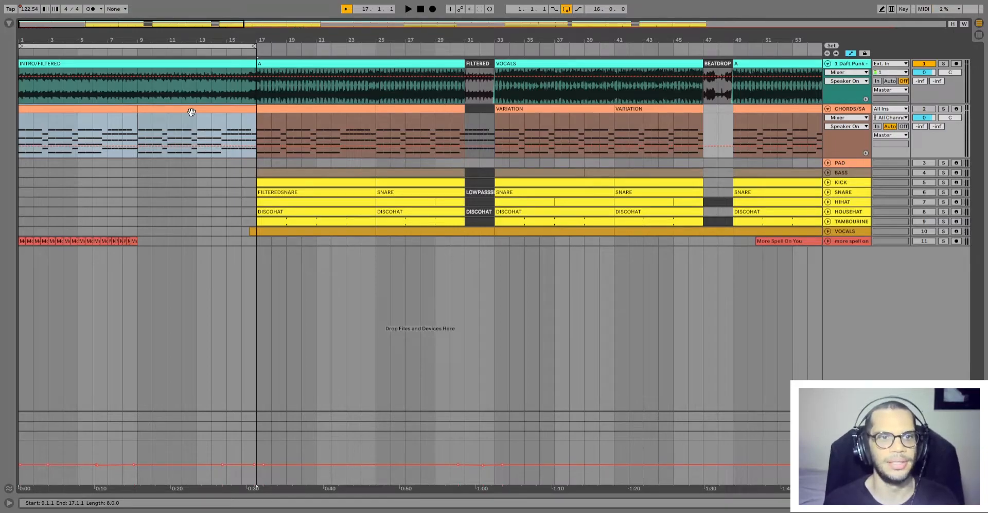
{"action": "left_click", "coordinate": [827, 241]}
{"action": "left_click", "coordinate": [703, 257]}
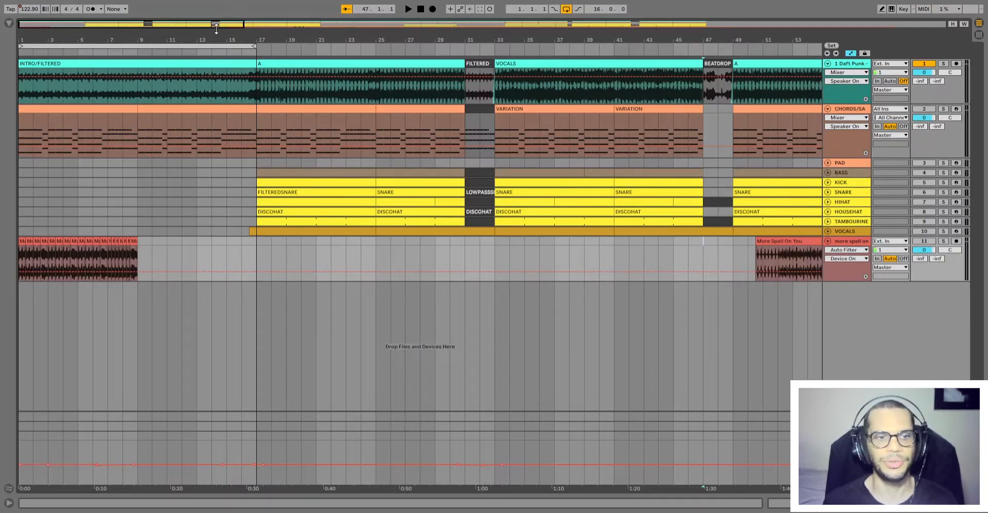
{"action": "left_click_drag", "start_coordinate": [216, 29], "coordinate": [293, 24]}
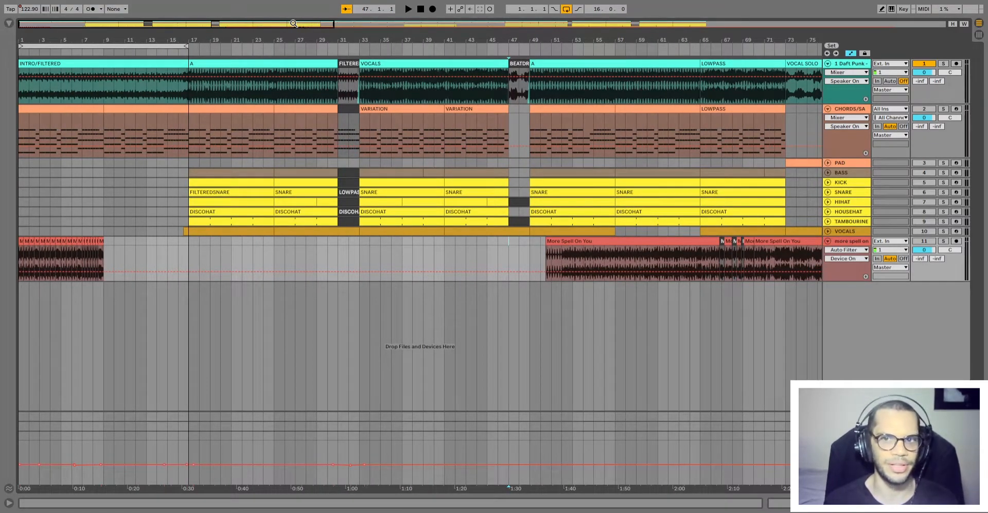
{"action": "left_click", "coordinate": [569, 240]}
Examine the short dark More Spell On You slice just before bar 67, under the LOWPASS section.
{"action": "key", "text": "minus"}
{"action": "key", "text": "minus"}
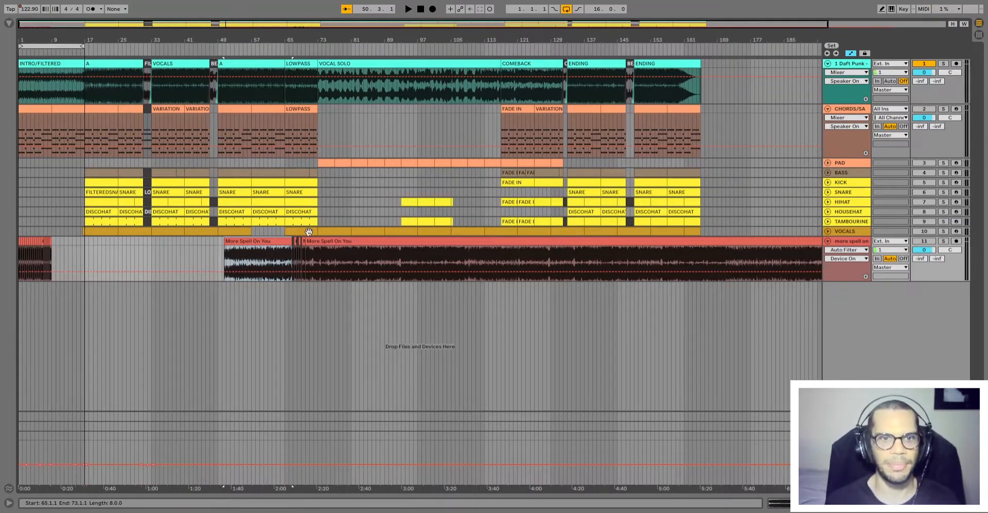
{"action": "left_click_drag", "start_coordinate": [291, 245], "coordinate": [294, 246]}
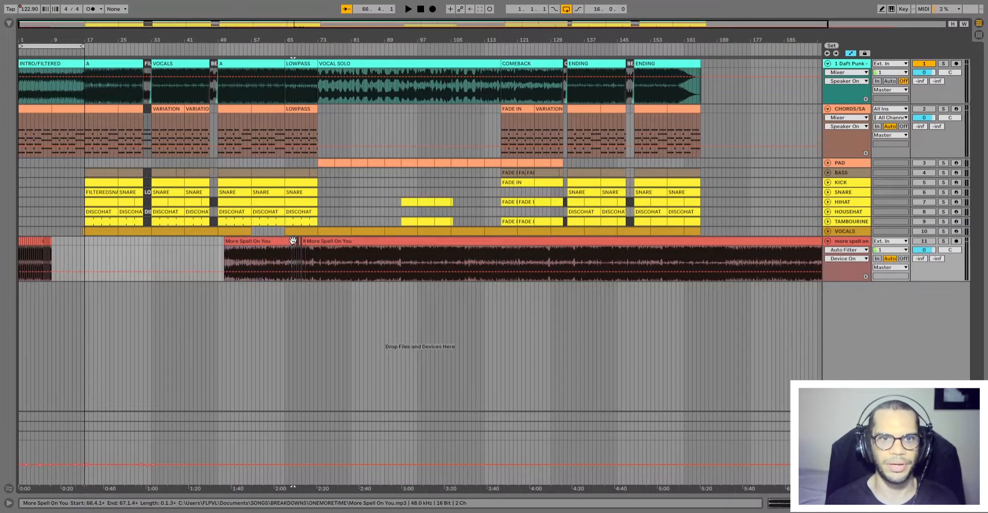
{"action": "key", "text": "plus"}
{"action": "key", "text": "plus"}
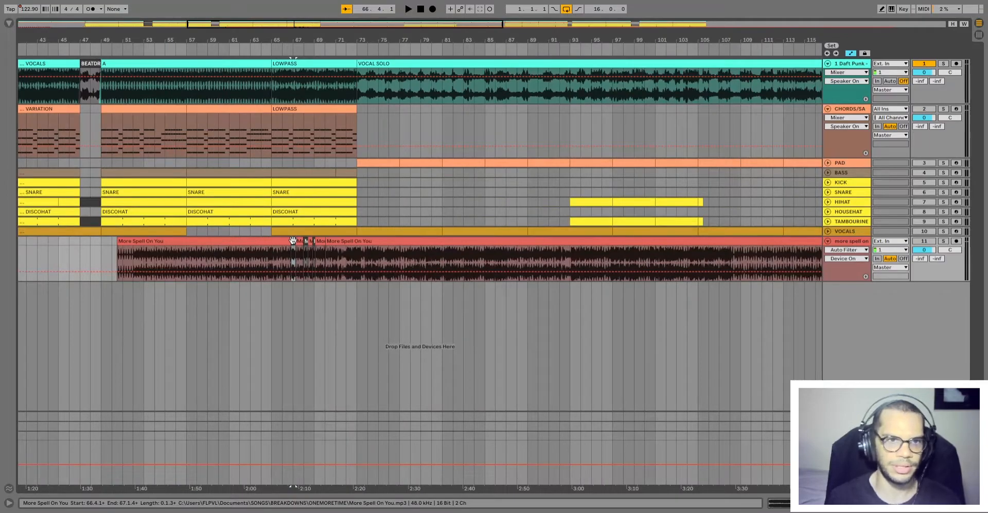
Play the long More Spell On You clip from its start, activating the sample track instead of the reference track.
{"action": "left_click", "coordinate": [117, 240]}
{"action": "left_click", "coordinate": [133, 242]}
{"action": "key", "text": "space"}
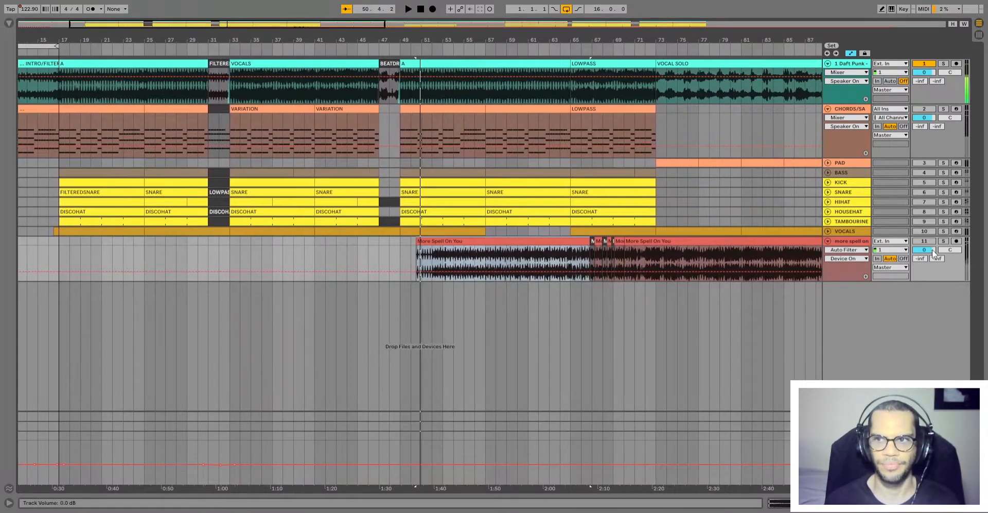
{"action": "left_click", "coordinate": [924, 240]}
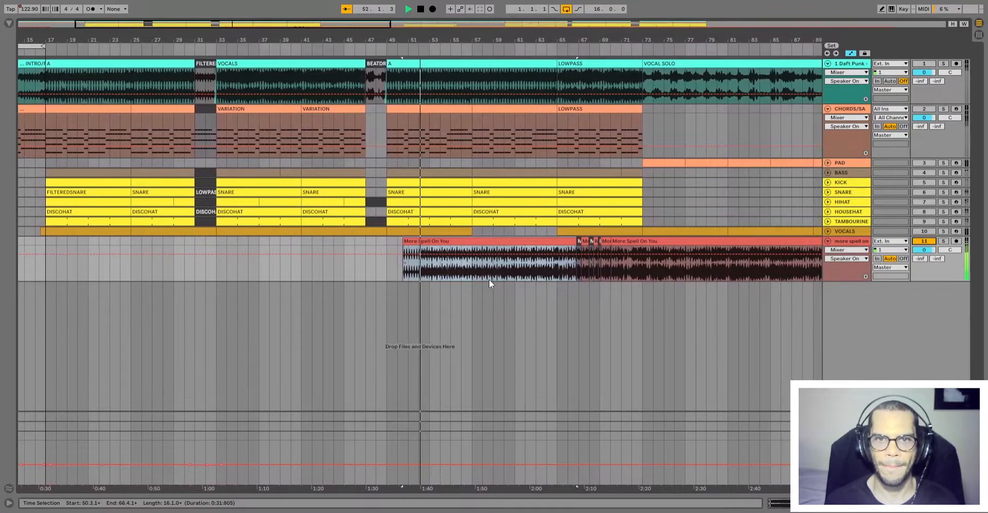
Audition the original sample further along, marking bars 55 and 59 and playing the selection from bar 61 to 64.
{"action": "left_click", "coordinate": [443, 272]}
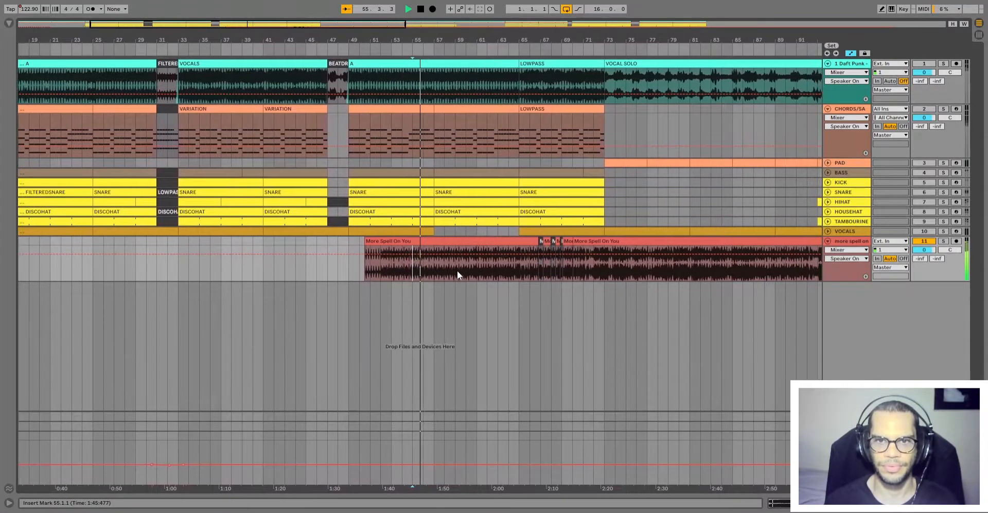
{"action": "left_click", "coordinate": [449, 270]}
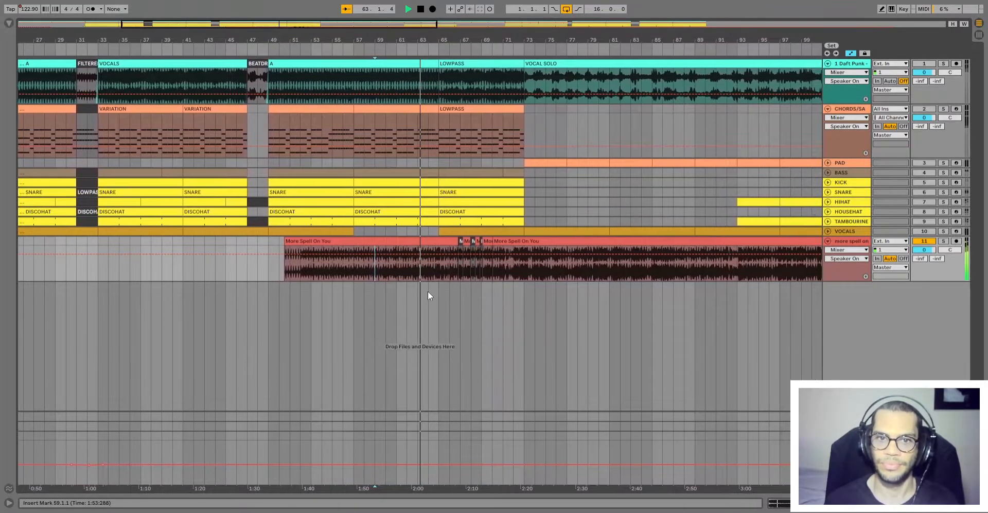
{"action": "left_click", "coordinate": [410, 283]}
{"action": "key", "text": "space"}
{"action": "left_click_drag", "start_coordinate": [432, 274], "coordinate": [405, 271]}
{"action": "key", "text": "space"}
{"action": "key", "text": "space"}
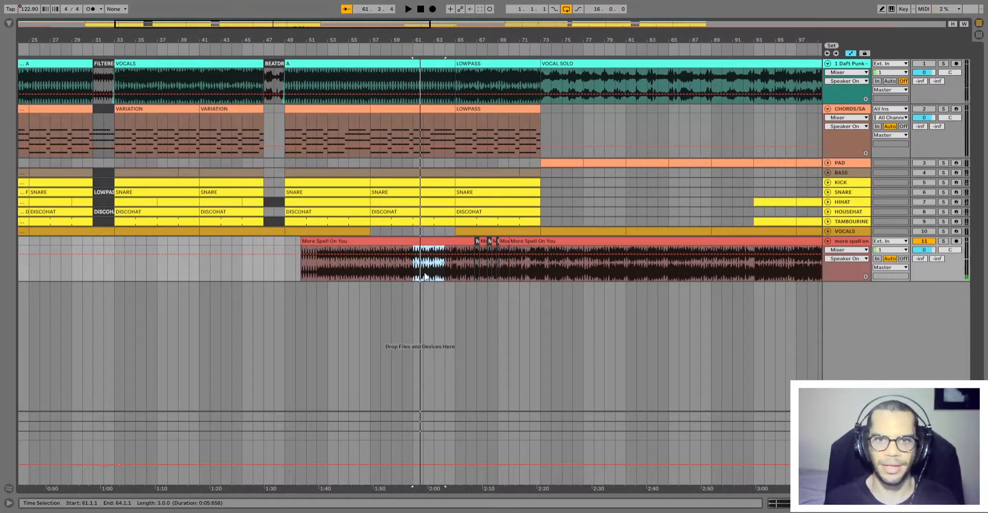
Select bars 65 to 70 of the sample track, covering the sliced clips, and play them back.
{"action": "left_click", "coordinate": [477, 253]}
{"action": "left_click", "coordinate": [504, 241], "text": "shift"}
{"action": "left_click", "coordinate": [477, 240]}
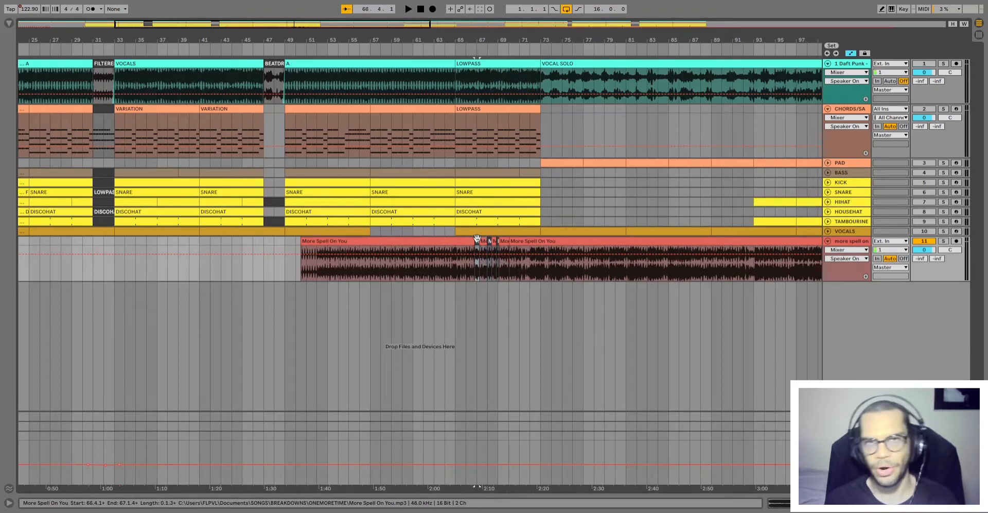
{"action": "left_click", "coordinate": [472, 266]}
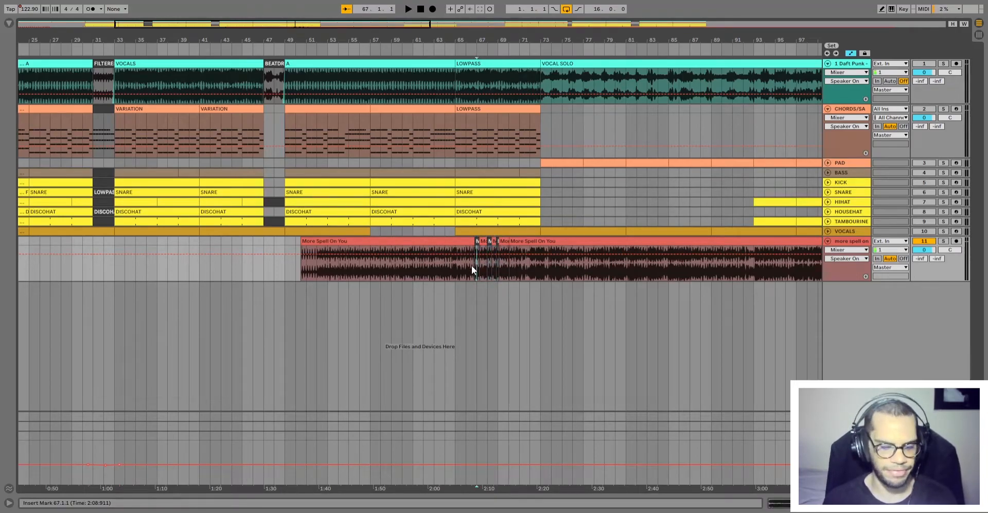
{"action": "key", "text": "plus"}
{"action": "key", "text": "plus"}
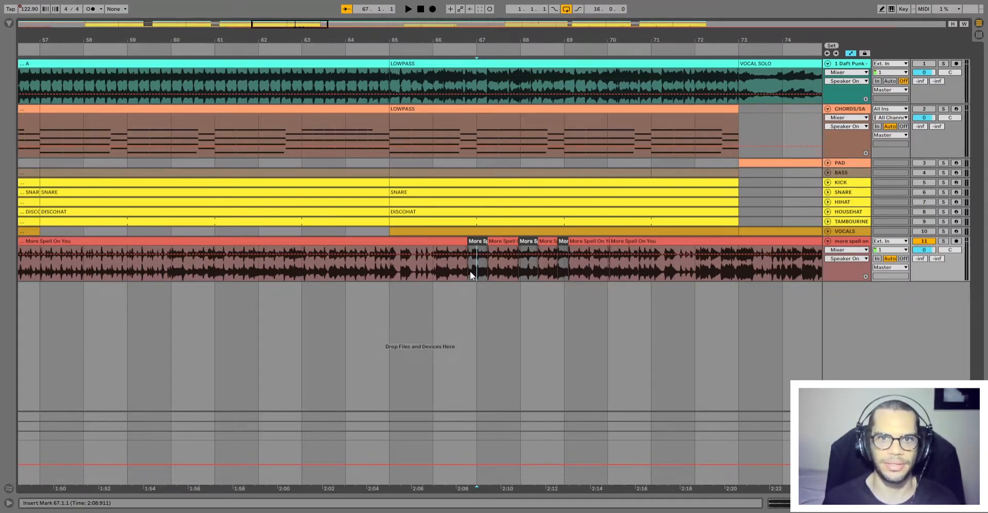
{"action": "left_click", "coordinate": [613, 272], "text": "shift"}
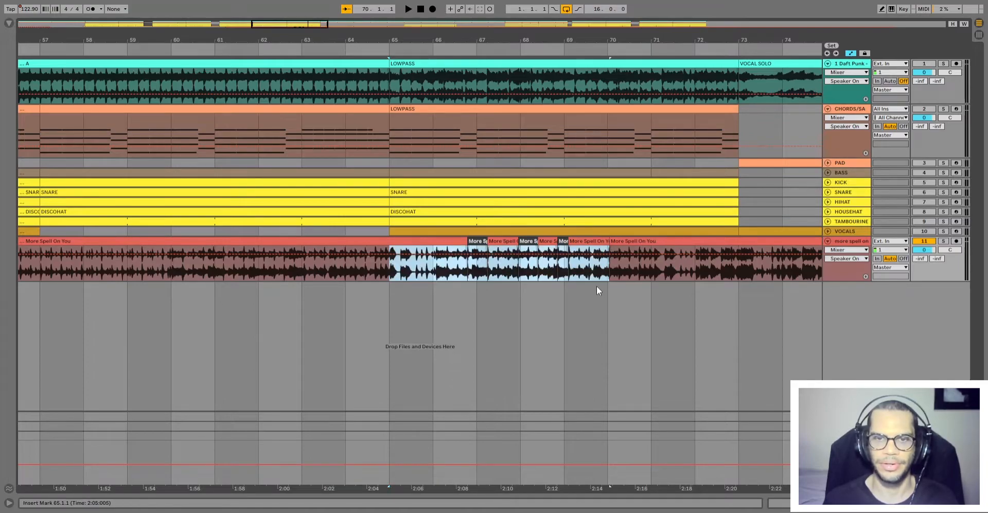
{"action": "key", "text": "space"}
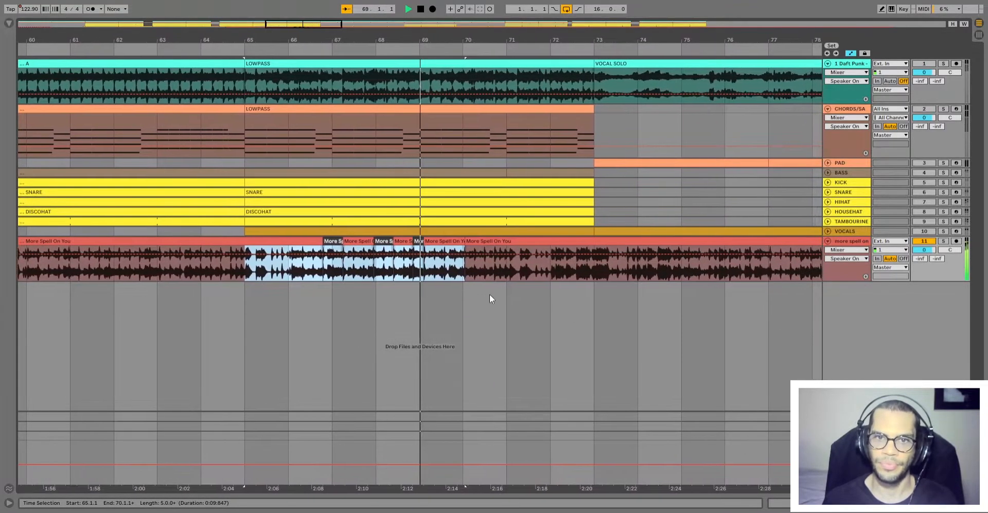
{"action": "key", "text": "space"}
Loop the middle dark slice around bar 68 of the sample and play it back.
{"action": "left_click", "coordinate": [368, 272]}
{"action": "left_click", "coordinate": [367, 240]}
{"action": "key", "text": "ctrl+l"}
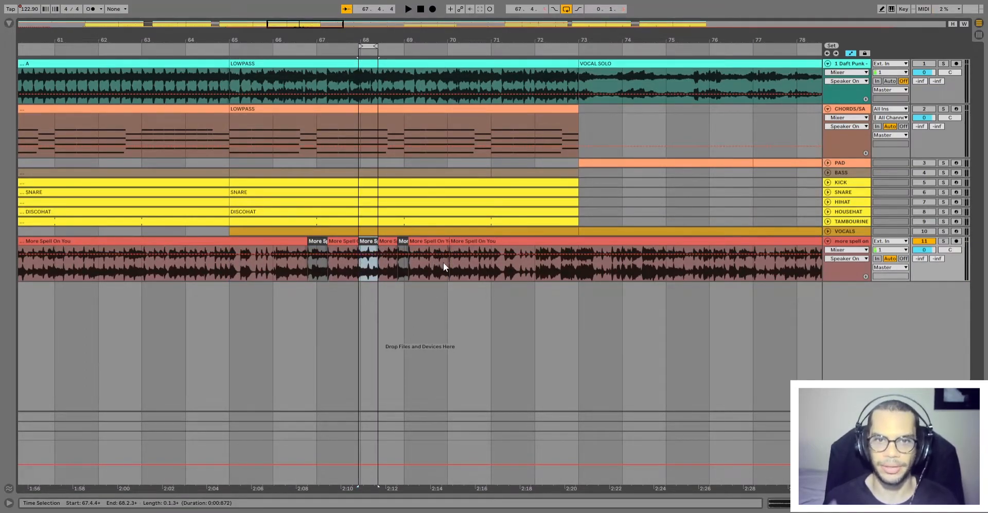
{"action": "key", "text": "space"}
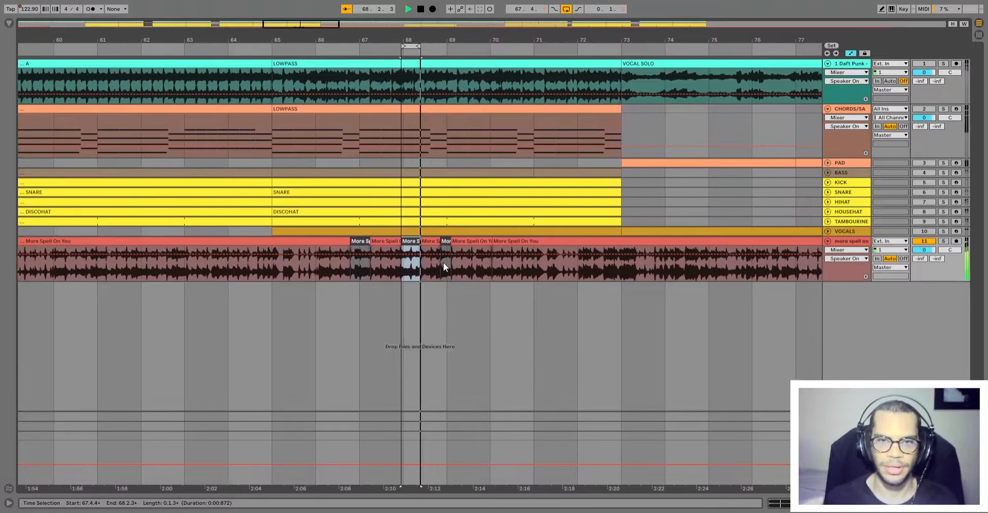
{"action": "key", "text": "space"}
Loop the first dark slice before bar 67 and the short third one before bar 69 for playback.
{"action": "left_click", "coordinate": [361, 241]}
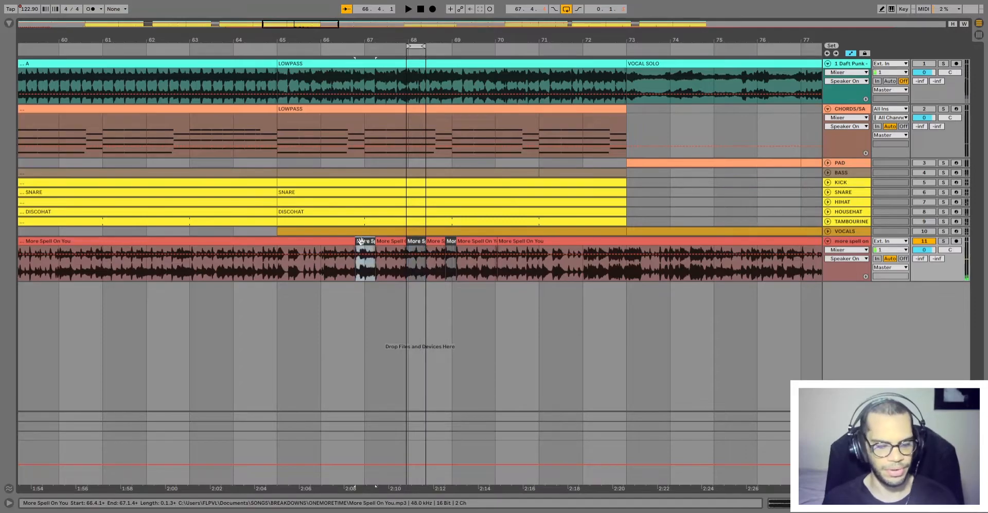
{"action": "scroll", "coordinate": [361, 241], "scroll_direction": "left", "scroll_amount": 5}
{"action": "left_click", "coordinate": [512, 241]}
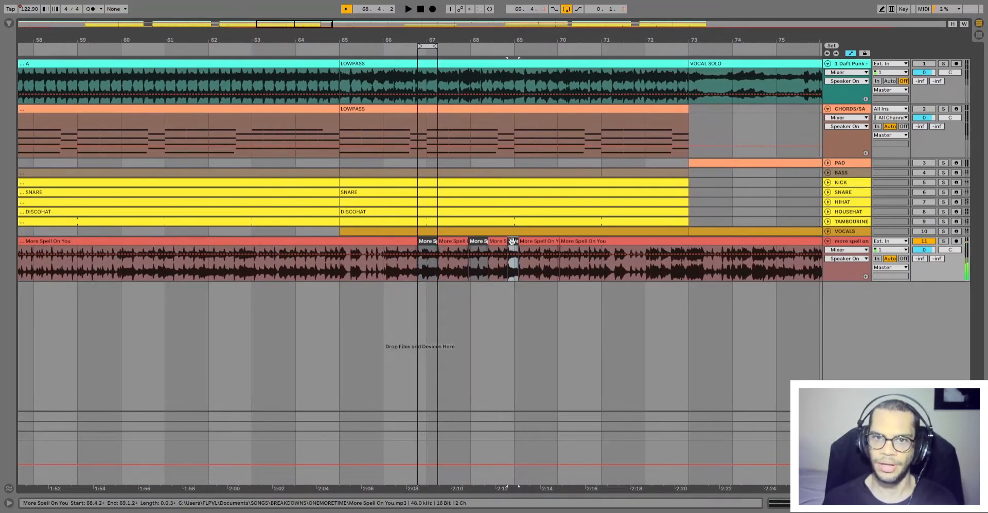
{"action": "key", "text": "ctrl+l"}
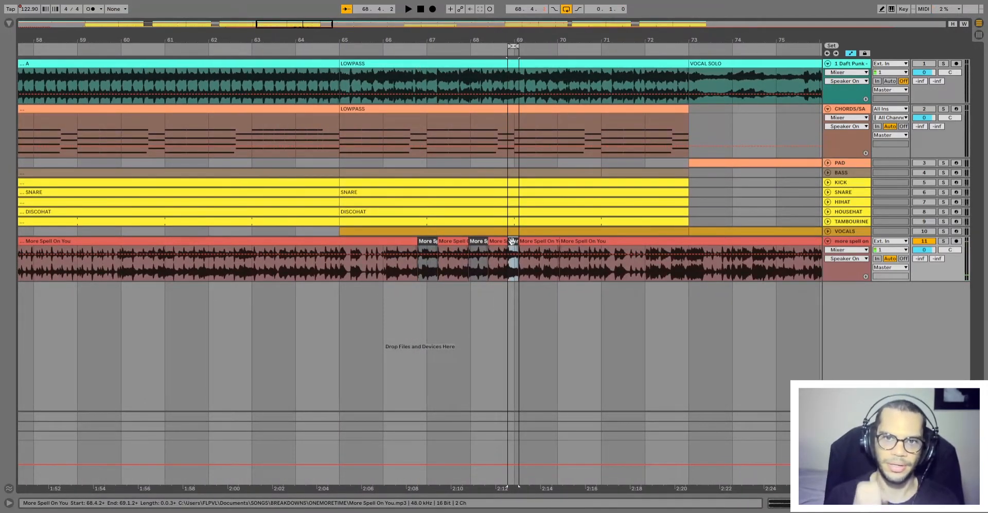
{"action": "key", "text": "space"}
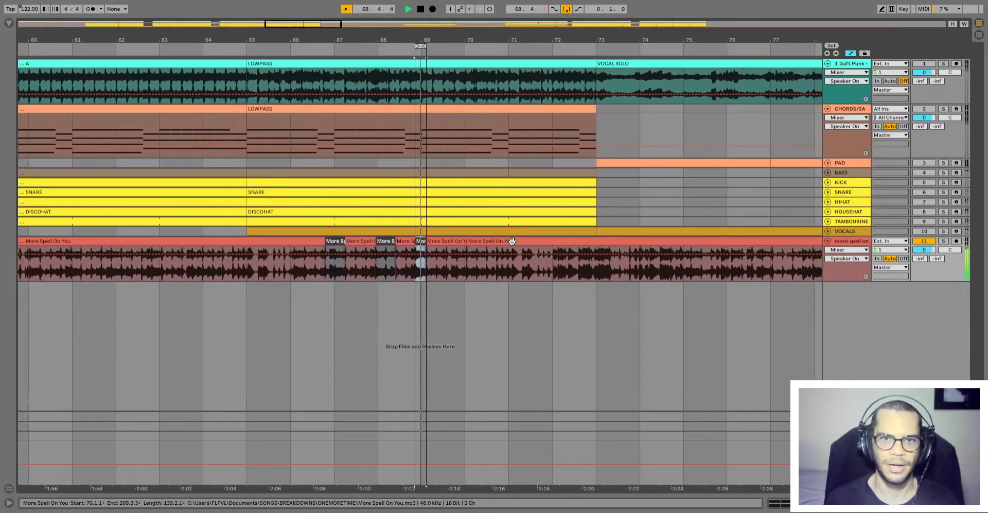
{"action": "key", "text": "space"}
Examine the middle dark slice around bar 68 up close, checking its start and end against the beat grid.
{"action": "left_click", "coordinate": [397, 240]}
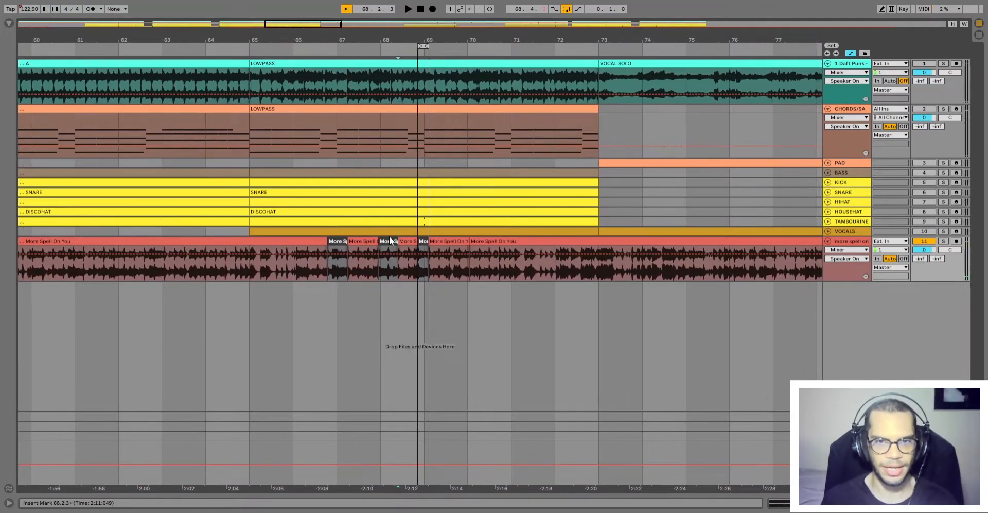
{"action": "left_click", "coordinate": [389, 239]}
{"action": "scroll", "coordinate": [388, 240], "scroll_direction": "up", "scroll_amount": 5}
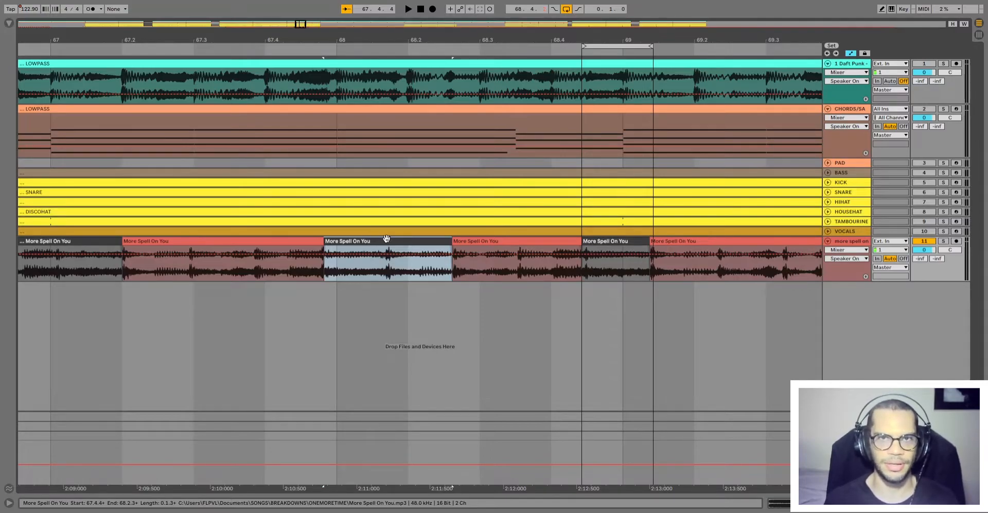
{"action": "left_click", "coordinate": [119, 271]}
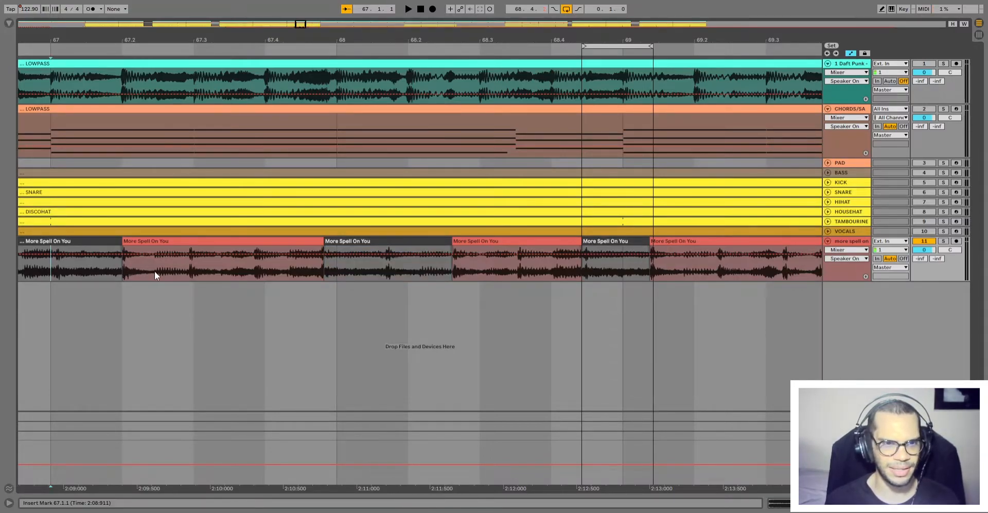
{"action": "left_click", "coordinate": [300, 280]}
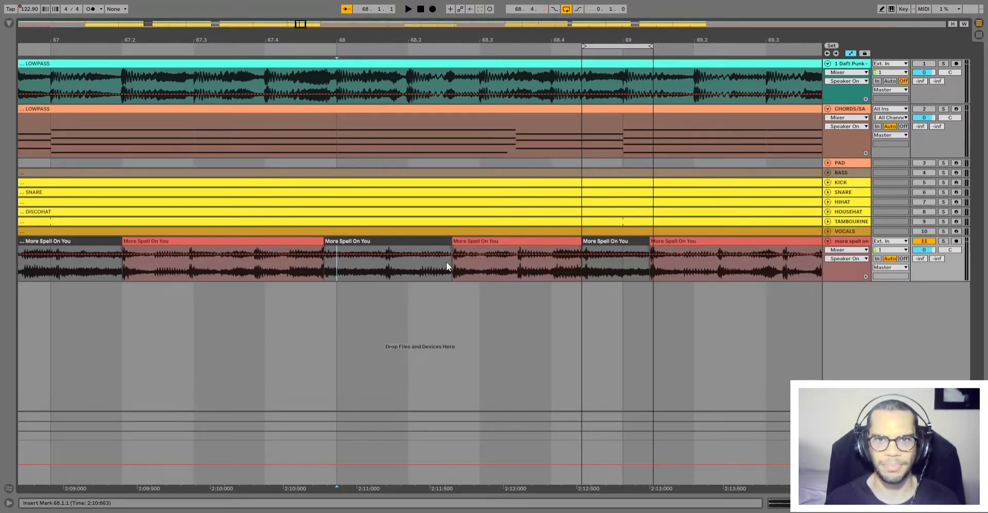
{"action": "left_click", "coordinate": [438, 241]}
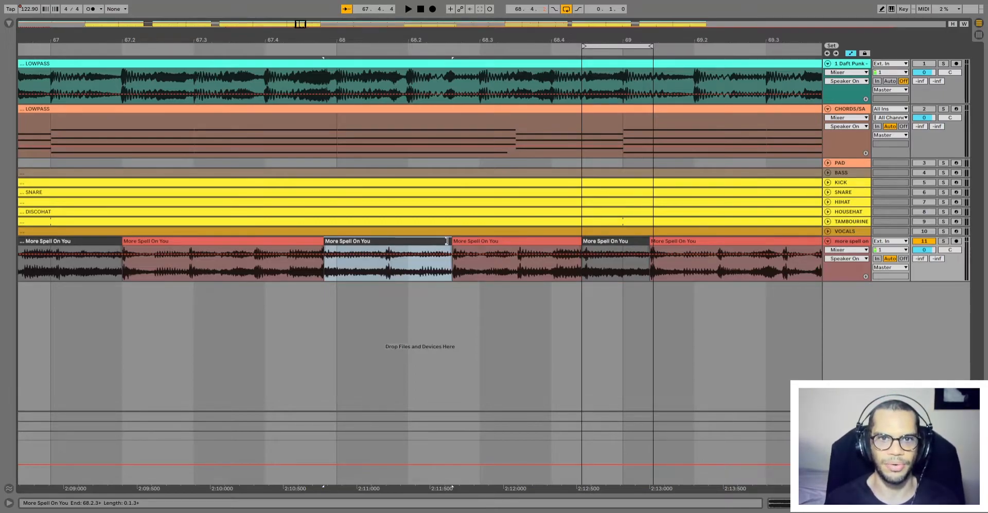
{"action": "left_click", "coordinate": [455, 320]}
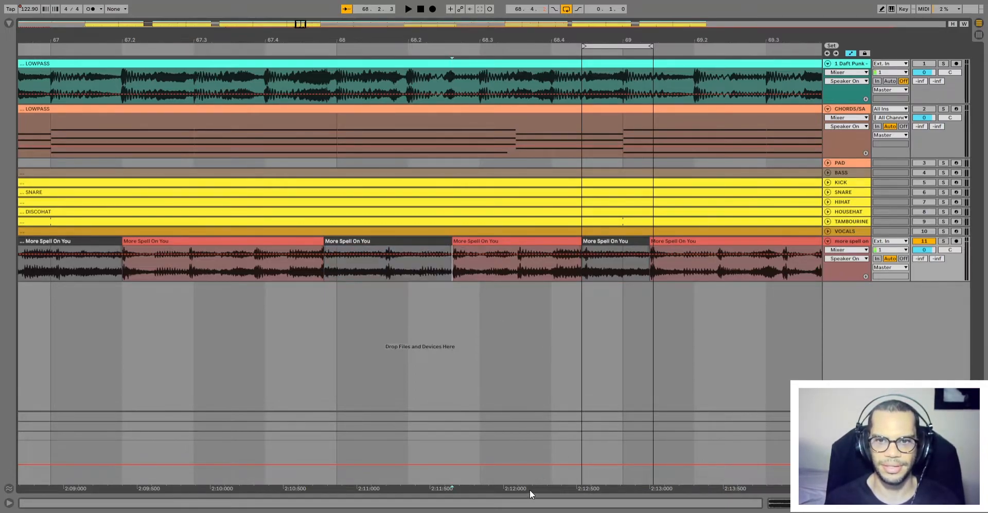
Try extending the middle dark slice's end to 68.3.1, loop and play it, and undo the extension.
{"action": "left_click_drag", "start_coordinate": [452, 242], "coordinate": [479, 243]}
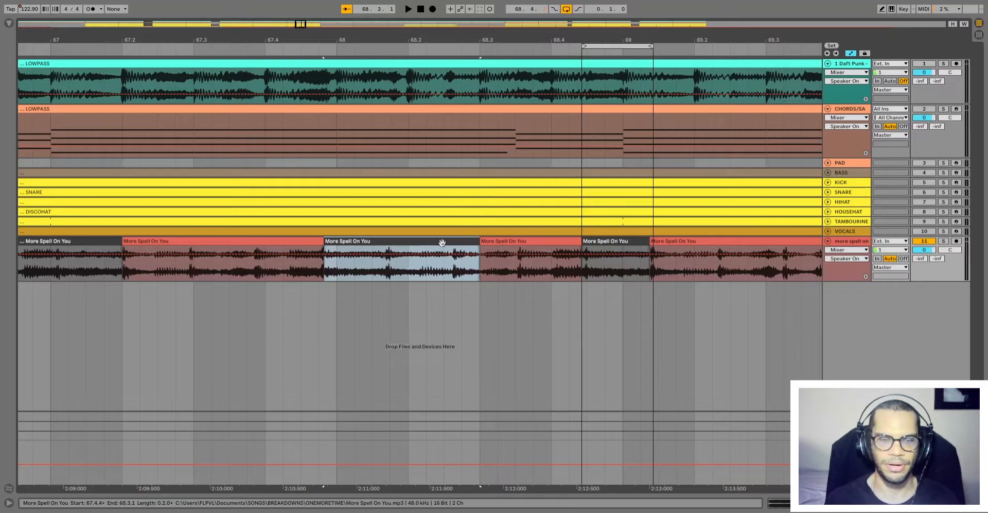
{"action": "key", "text": "ctrl+l"}
{"action": "key", "text": "space"}
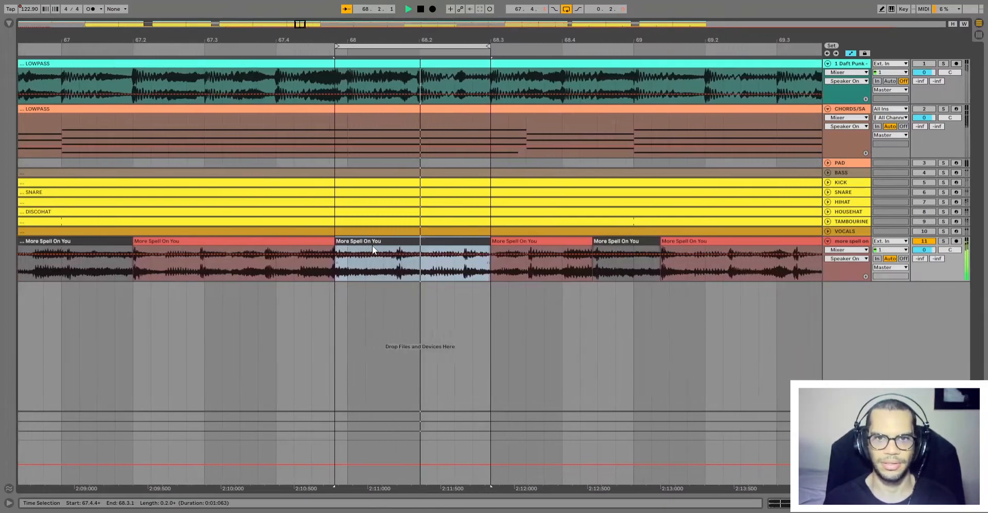
{"action": "key", "text": "space"}
{"action": "key", "text": "ctrl+z"}
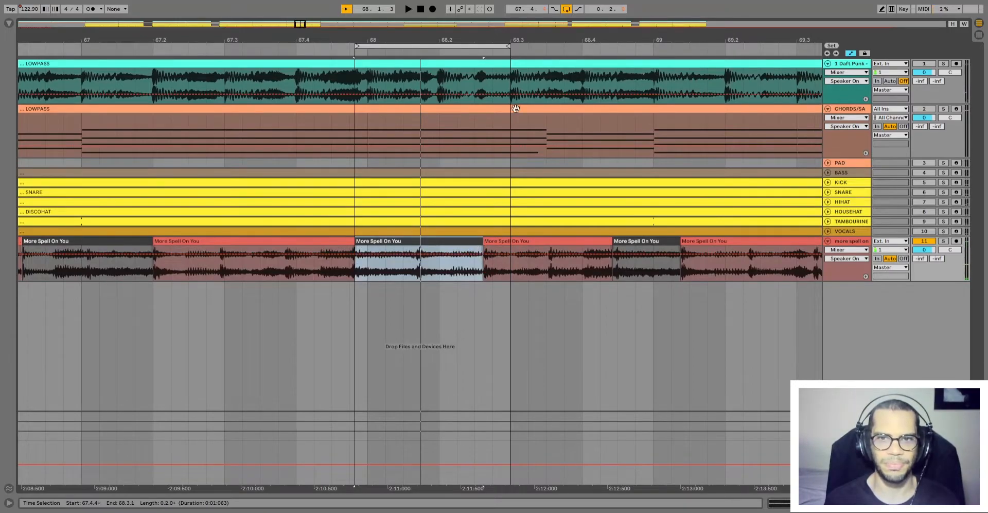
Fit the loop exactly to the middle dark slice around bar 68 and keep that slice selected.
{"action": "left_click_drag", "start_coordinate": [509, 47], "coordinate": [474, 47]}
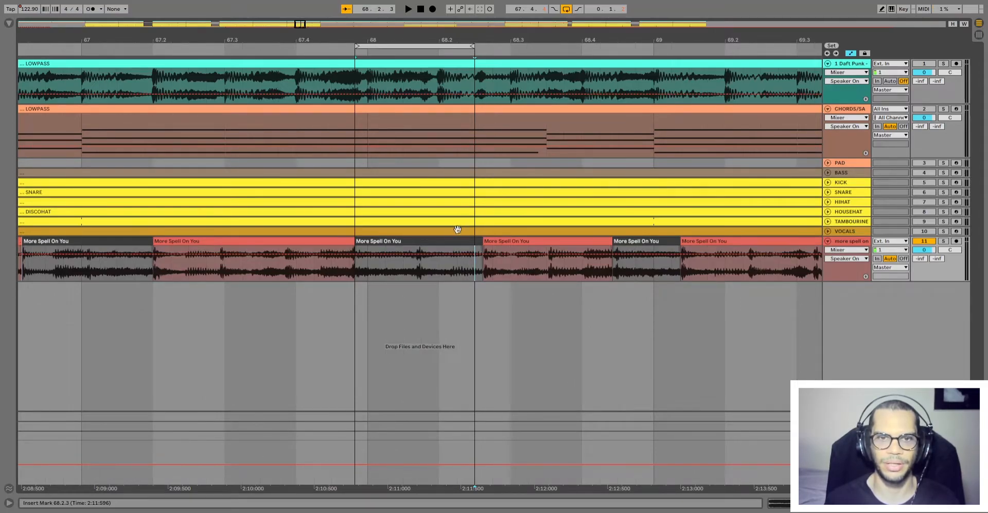
{"action": "left_click", "coordinate": [434, 240]}
{"action": "key", "text": "ctrl+l"}
{"action": "left_click", "coordinate": [341, 278]}
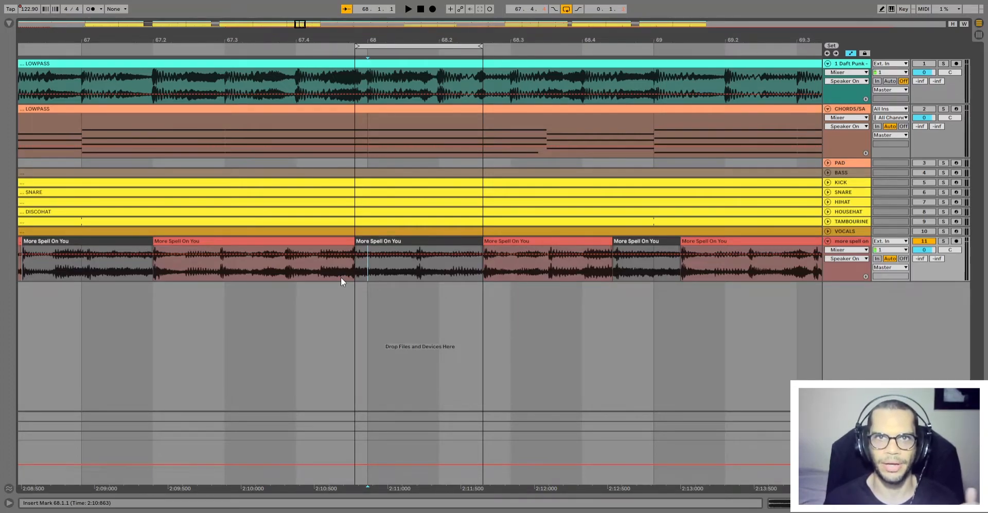
{"action": "left_click", "coordinate": [438, 241]}
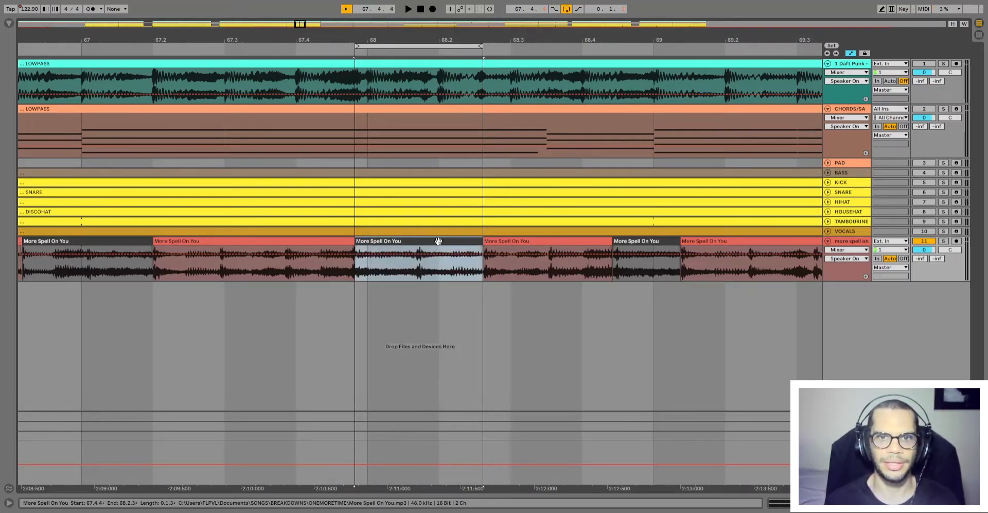
View the wider arrangement from the end of the intro through the COMEBACK section.
{"action": "key", "text": "minus"}
{"action": "key", "text": "minus"}
{"action": "key", "text": "minus"}
{"action": "key", "text": "minus"}
{"action": "key", "text": "minus"}
{"action": "key", "text": "minus"}
{"action": "key", "text": "minus"}
{"action": "key", "text": "minus"}
{"action": "key", "text": "minus"}
{"action": "key", "text": "minus"}
{"action": "key", "text": "minus"}
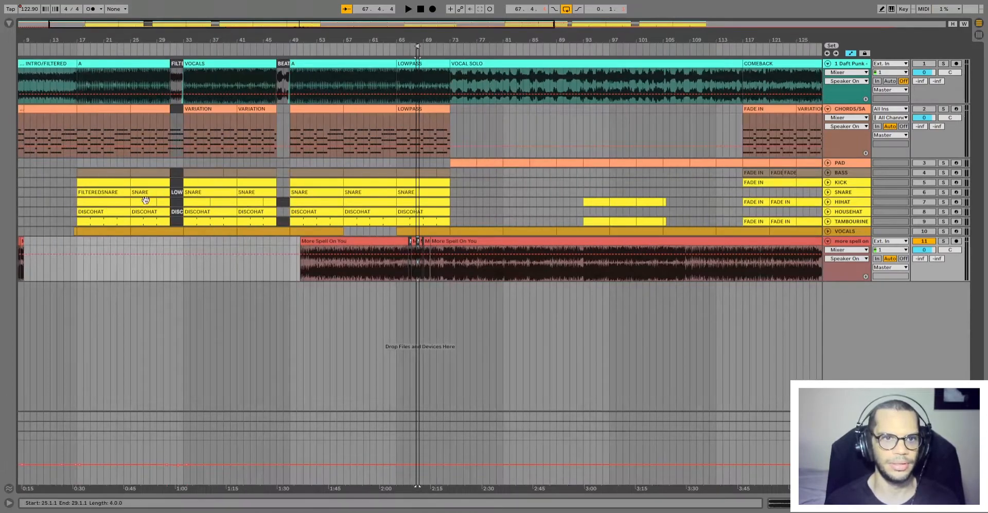
Paste a copy of the dark More Spell On You slice at 29.1.1 on the sample track.
{"action": "left_click", "coordinate": [158, 250]}
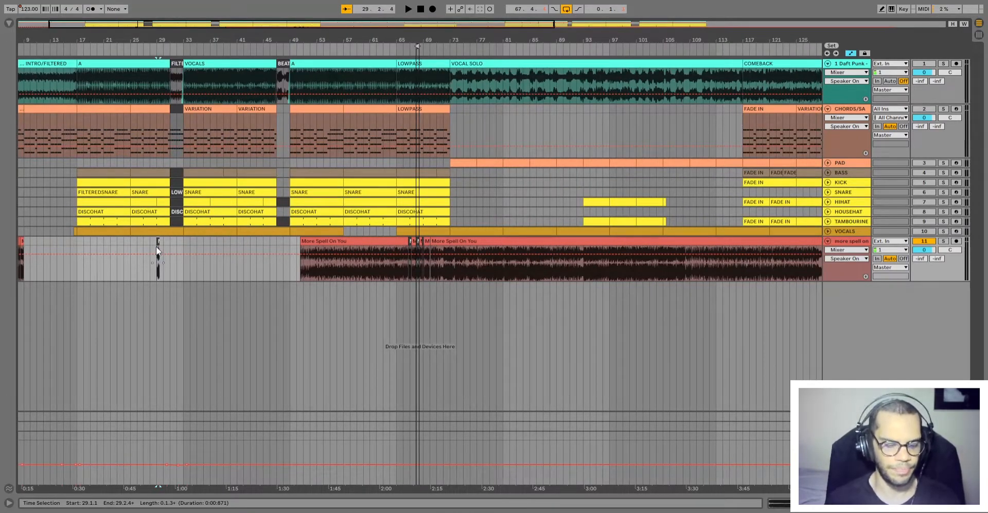
{"action": "key", "text": "plus"}
{"action": "key", "text": "plus"}
{"action": "key", "text": "plus"}
{"action": "key", "text": "plus"}
{"action": "key", "text": "plus"}
{"action": "key", "text": "plus"}
{"action": "key", "text": "plus"}
{"action": "left_click", "coordinate": [248, 242]}
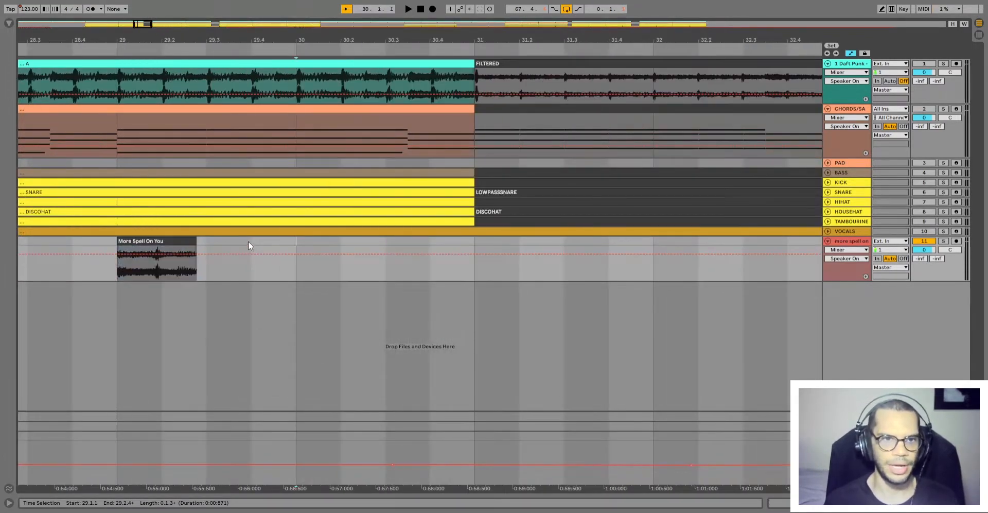
Compare the pasted slice's end with 29.3.1, and loop and play the slice at its own length.
{"action": "left_click", "coordinate": [295, 357]}
{"action": "left_click", "coordinate": [186, 259]}
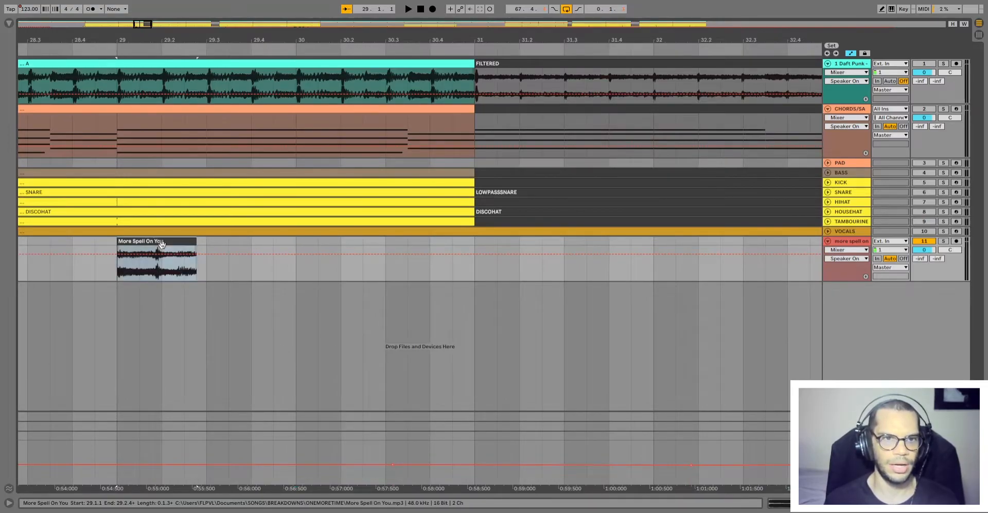
{"action": "left_click", "coordinate": [206, 245], "text": "shift"}
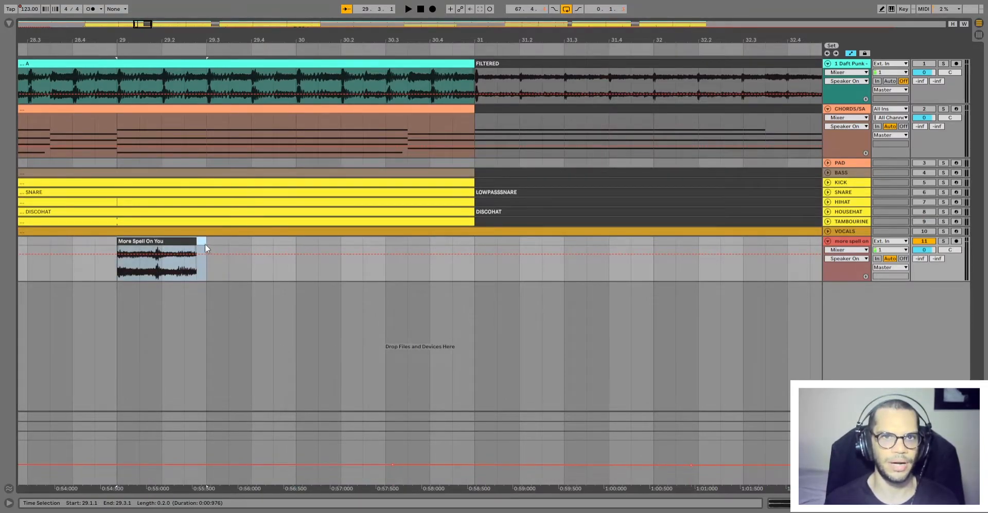
{"action": "left_click", "coordinate": [178, 241]}
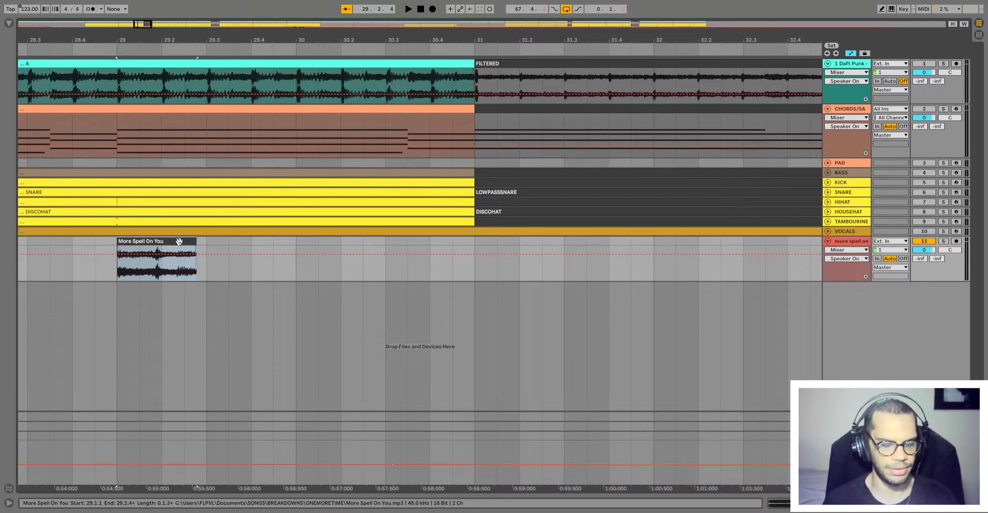
{"action": "key", "text": "space"}
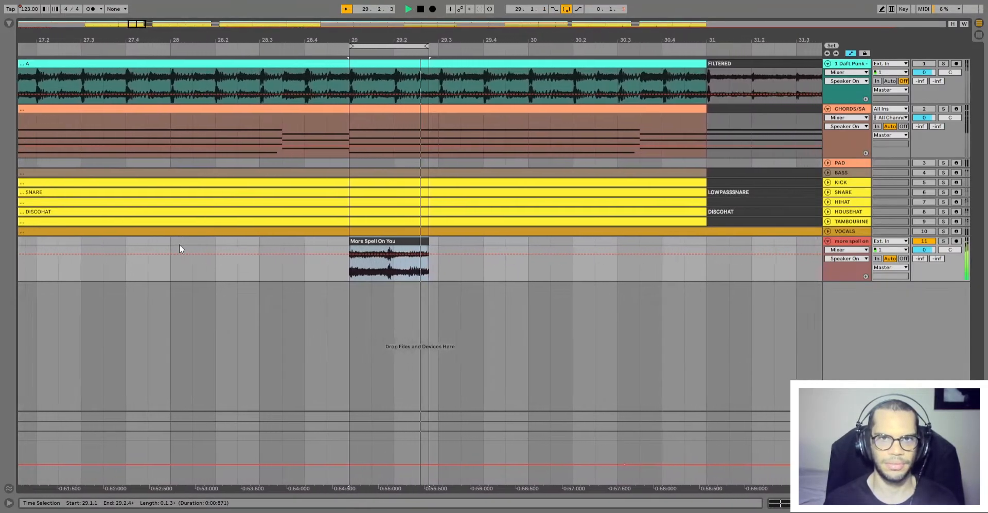
{"action": "key", "text": "space"}
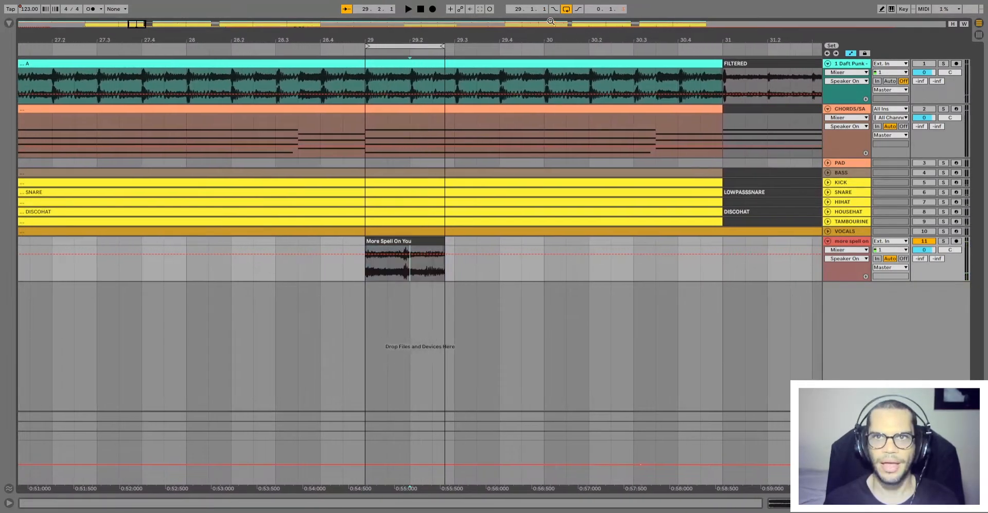
Extend the slice's end to 29.3.1, fit the loop to it and play it.
{"action": "left_click", "coordinate": [446, 241]}
{"action": "left_click_drag", "start_coordinate": [447, 243], "coordinate": [455, 243]}
{"action": "key", "text": "ctrl+l"}
{"action": "key", "text": "space"}
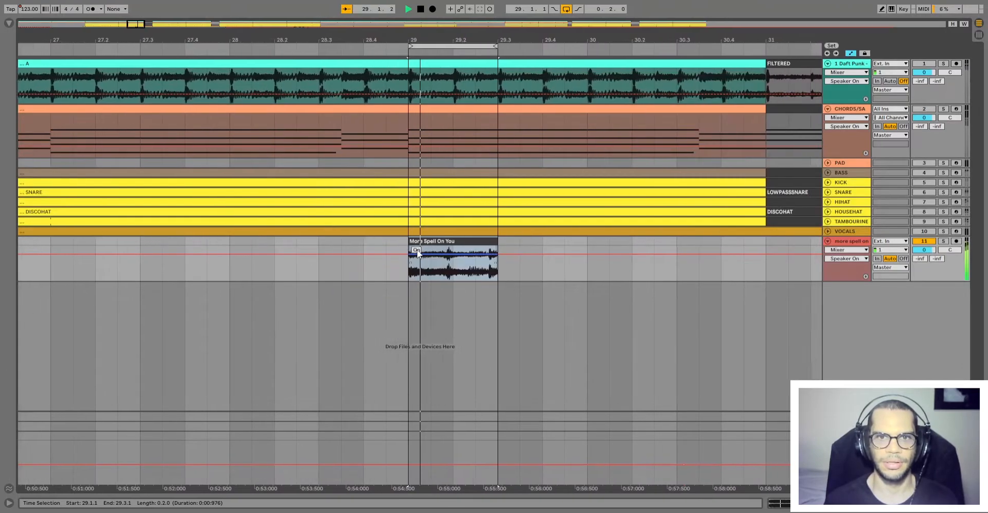
{"action": "key", "text": "space"}
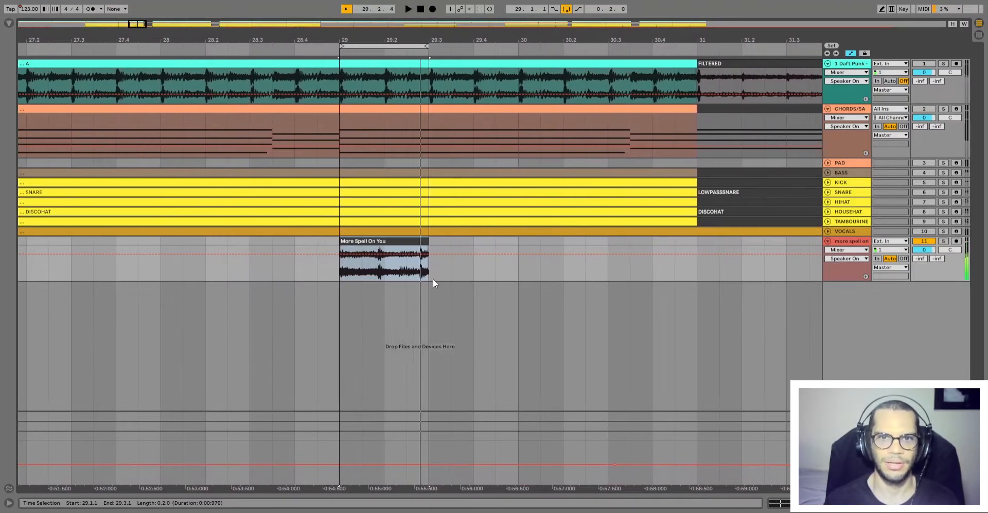
Check the transient near the extended slice's end, replay the loop and undo the extension.
{"action": "left_click", "coordinate": [421, 275]}
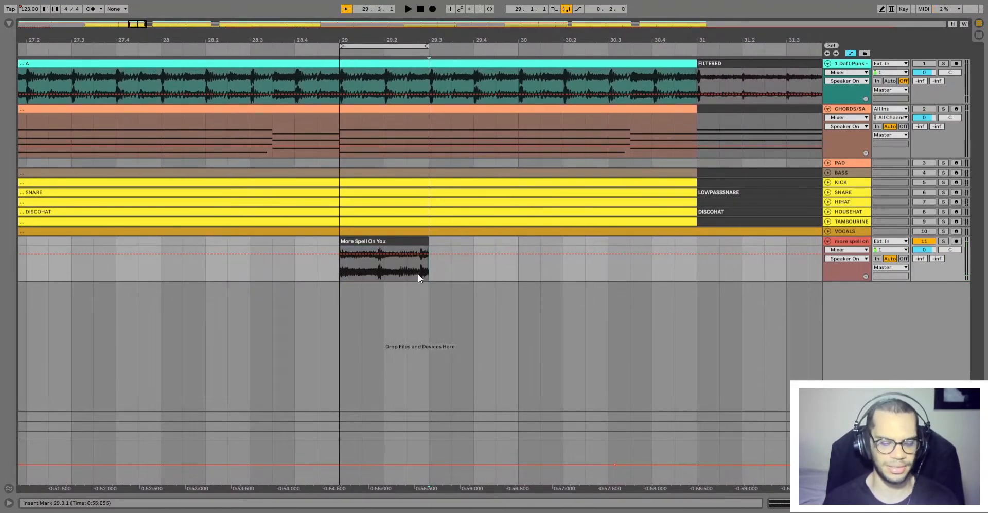
{"action": "key", "text": "plus"}
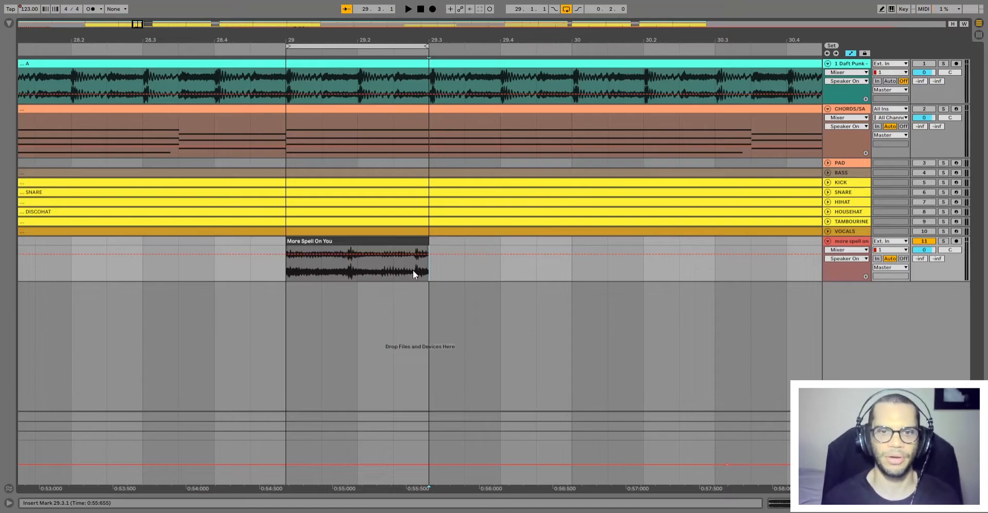
{"action": "left_click", "coordinate": [393, 256]}
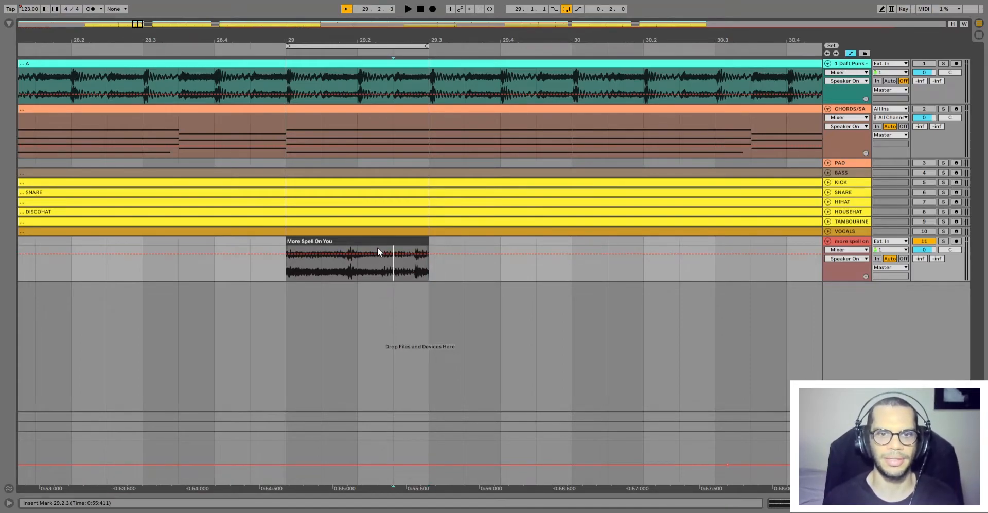
{"action": "left_click", "coordinate": [377, 242]}
{"action": "key", "text": "space"}
{"action": "key", "text": "space"}
{"action": "key", "text": "ctrl+z"}
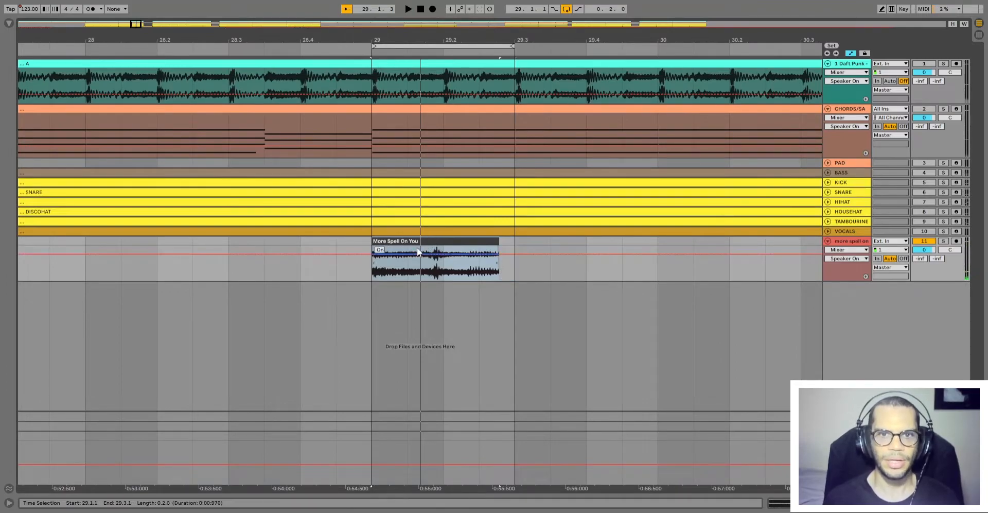
Try moving the slice later and extending its start back to 29.1.1, and play the loop.
{"action": "left_click_drag", "start_coordinate": [404, 243], "coordinate": [465, 242]}
{"action": "left_click", "coordinate": [389, 246]}
{"action": "left_click_drag", "start_coordinate": [389, 246], "coordinate": [372, 246]}
{"action": "key", "text": "space"}
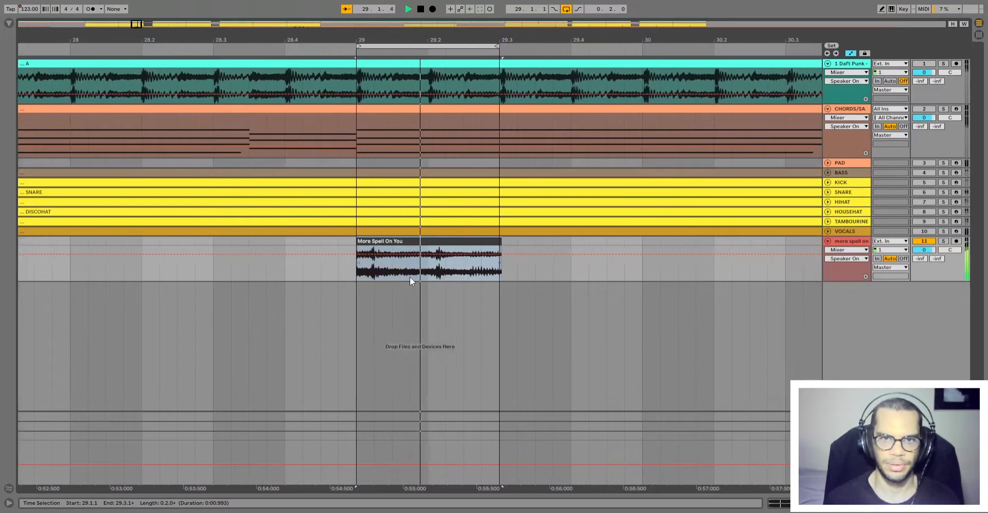
{"action": "key", "text": "space"}
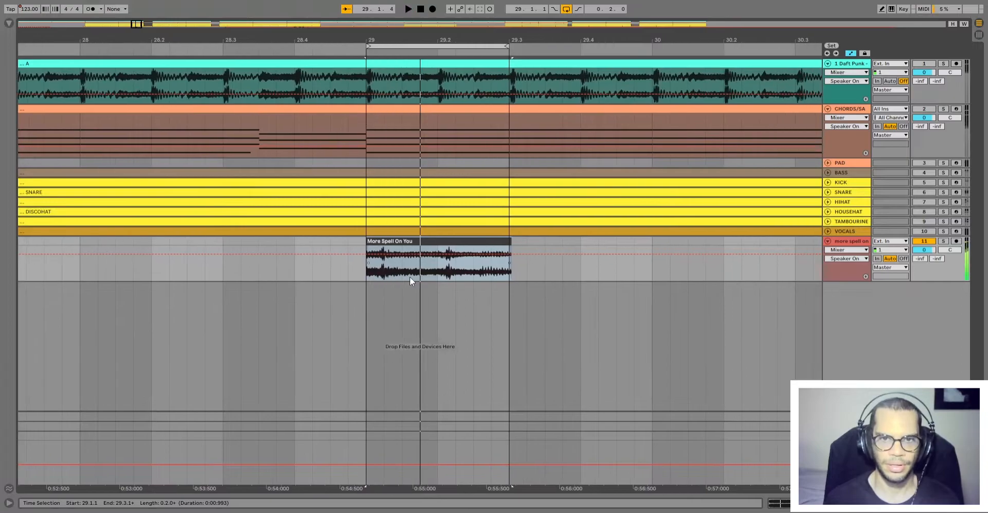
Check the slice's two transients against the beat grid, trim its end to 29.3.1 and play the loop.
{"action": "left_click", "coordinate": [369, 271]}
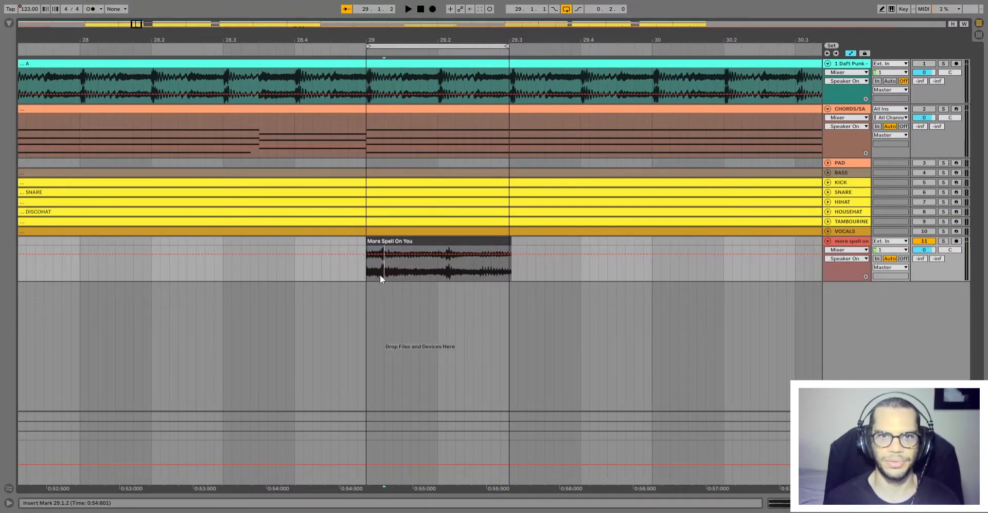
{"action": "key", "text": "plus"}
{"action": "key", "text": "plus"}
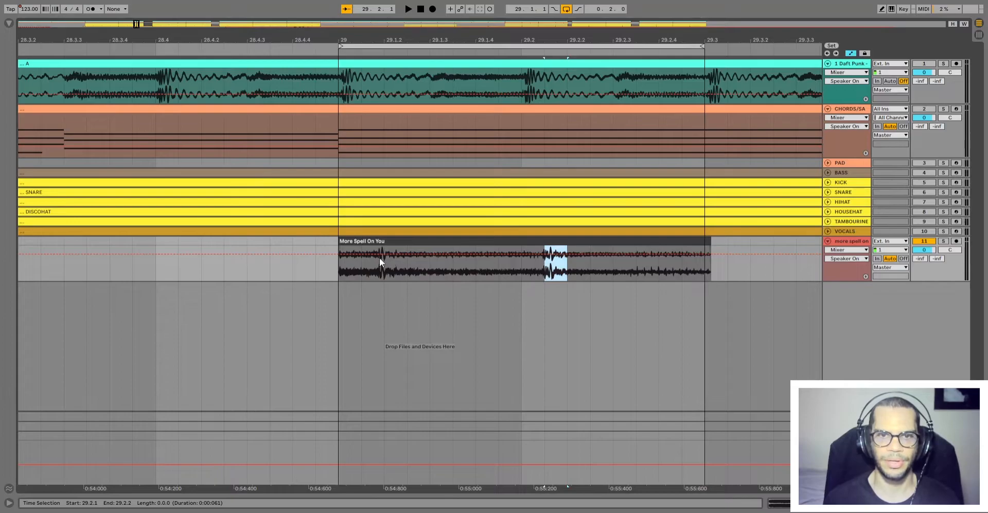
{"action": "left_click", "coordinate": [361, 258]}
{"action": "left_click", "coordinate": [377, 237]}
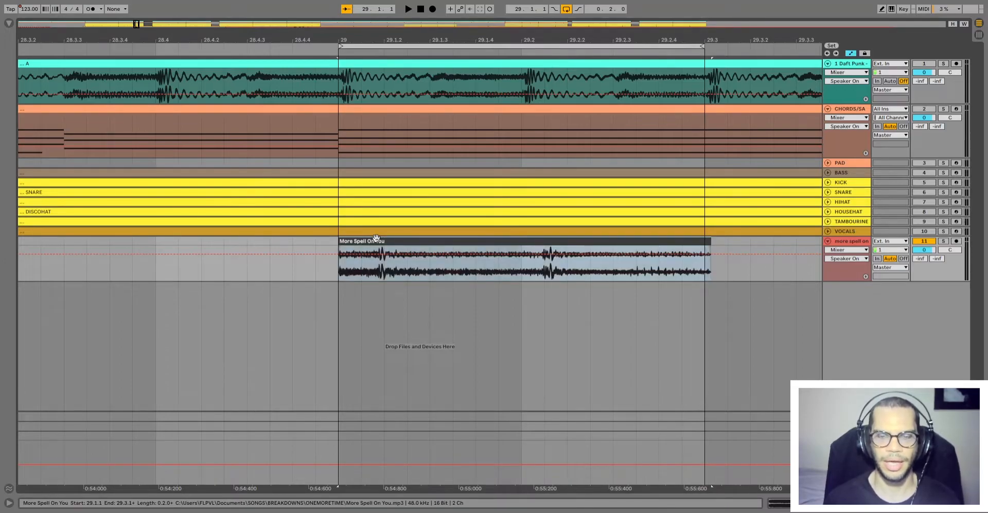
{"action": "left_click_drag", "start_coordinate": [711, 243], "coordinate": [700, 241]}
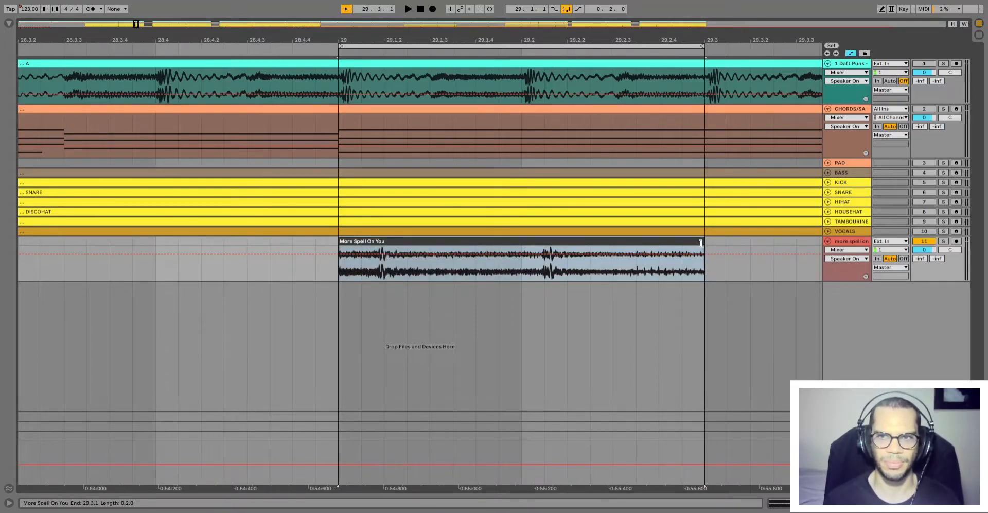
{"action": "key", "text": "space"}
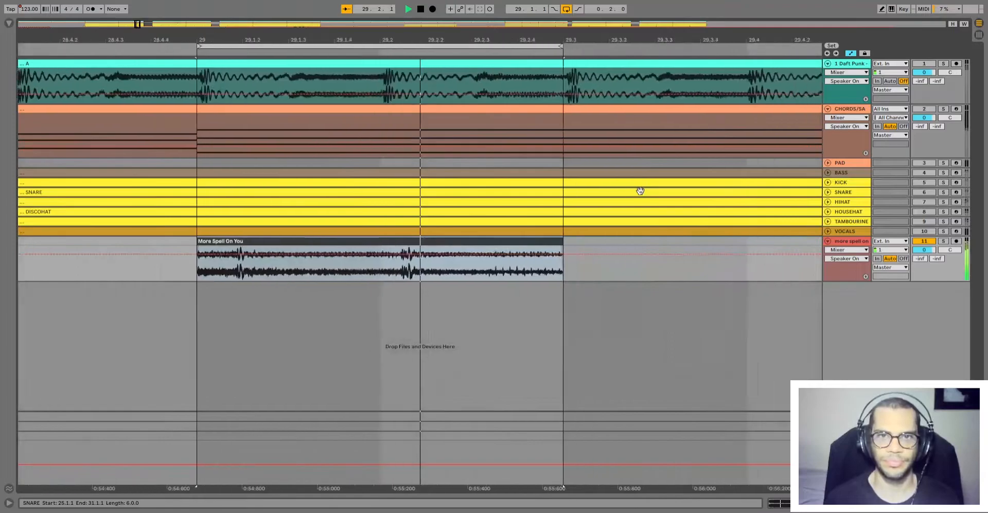
{"action": "key", "text": "space"}
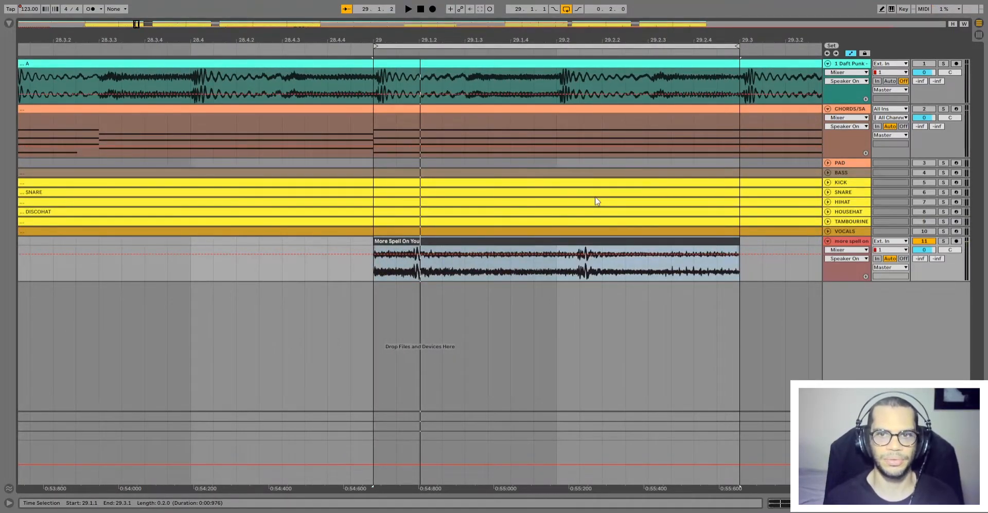
Undo the slice's end trim, start extension and move.
{"action": "key", "text": "ctrl+z"}
{"action": "key", "text": "ctrl+z"}
{"action": "key", "text": "ctrl+z"}
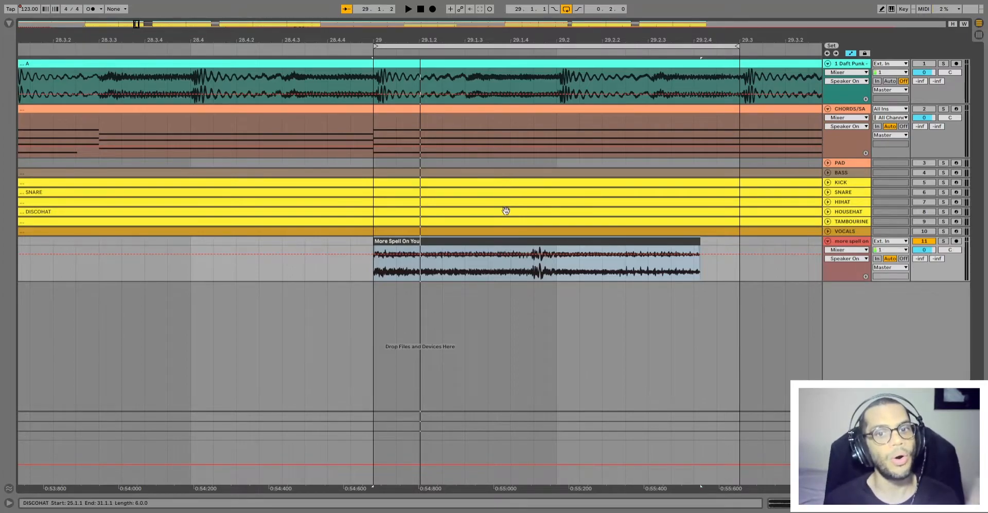
Turn on Warp for the slice with the Complex mode and play it.
{"action": "double_click", "coordinate": [500, 239]}
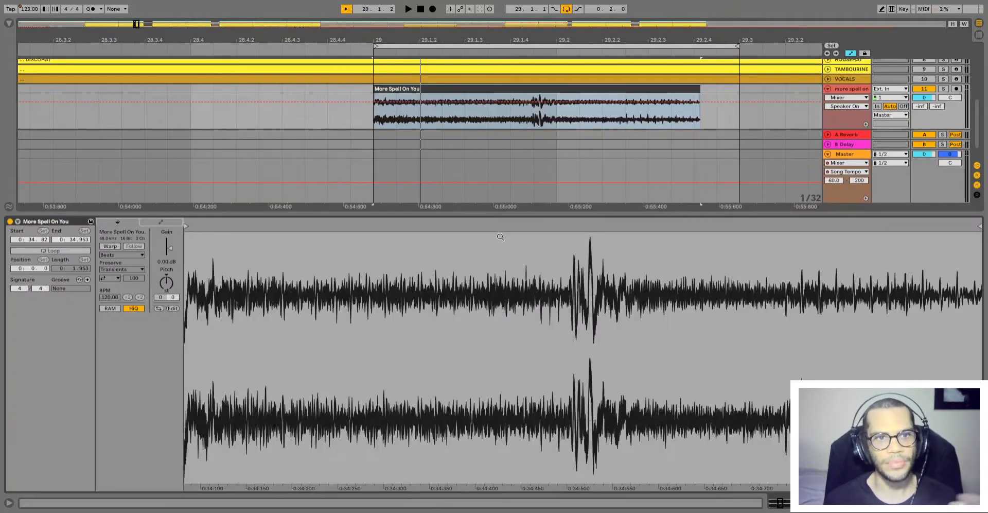
{"action": "left_click", "coordinate": [110, 246]}
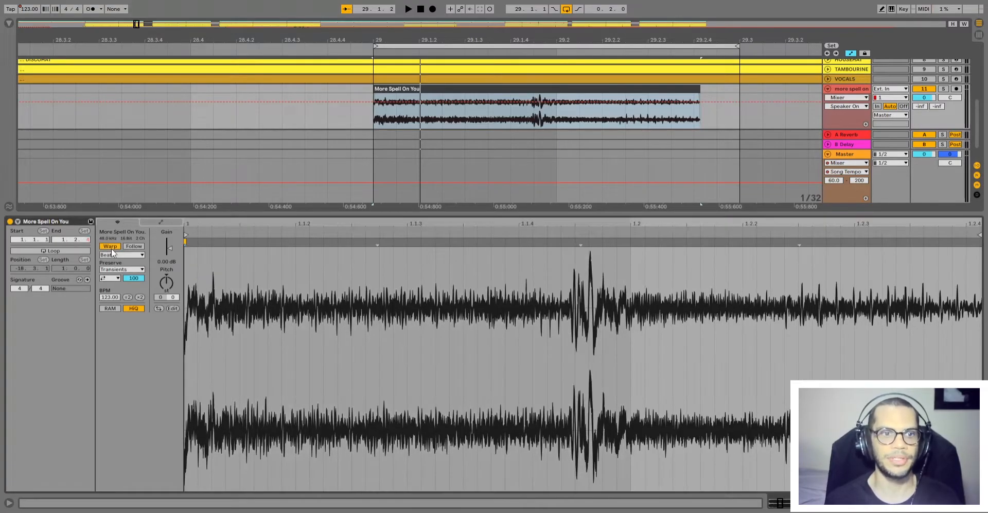
{"action": "left_click", "coordinate": [120, 297]}
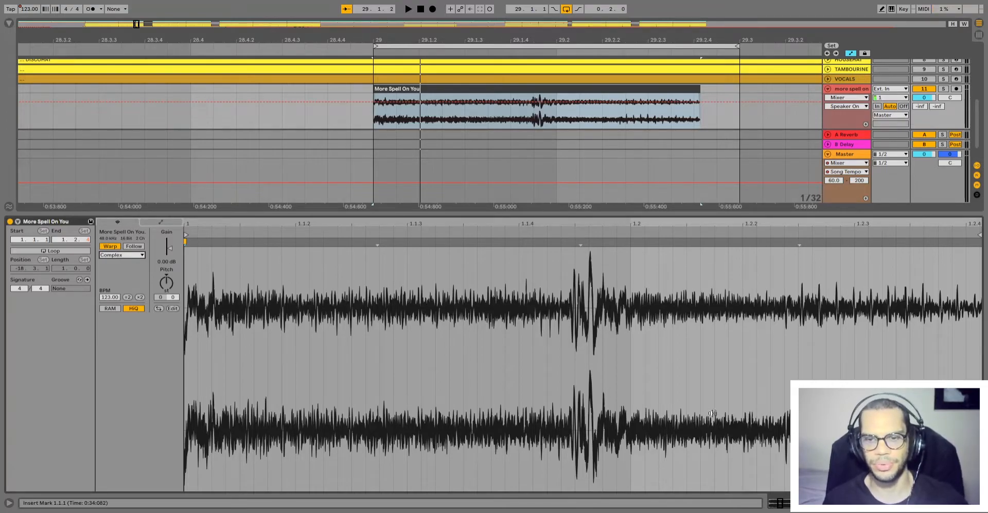
{"action": "key", "text": "space"}
{"action": "key", "text": "space"}
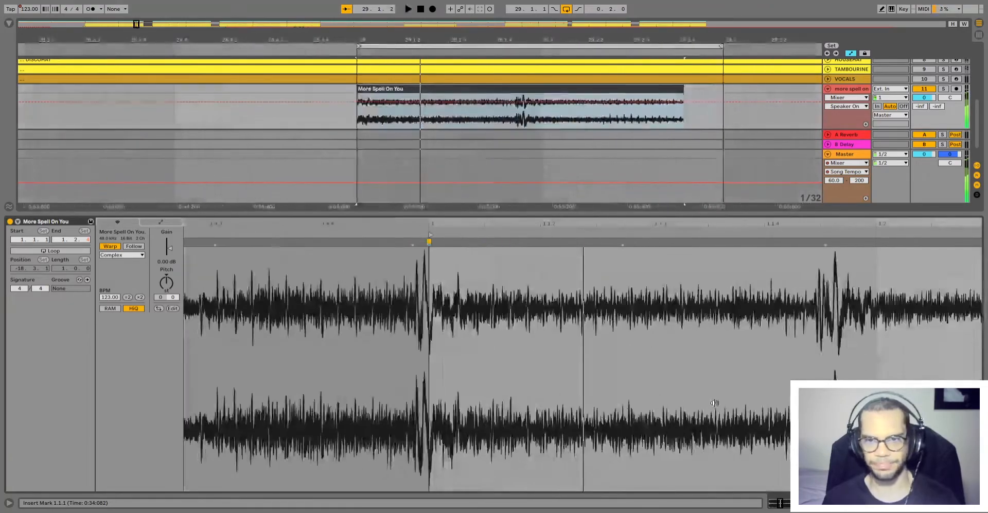
{"action": "left_click", "coordinate": [122, 255]}
{"action": "left_click", "coordinate": [117, 263]}
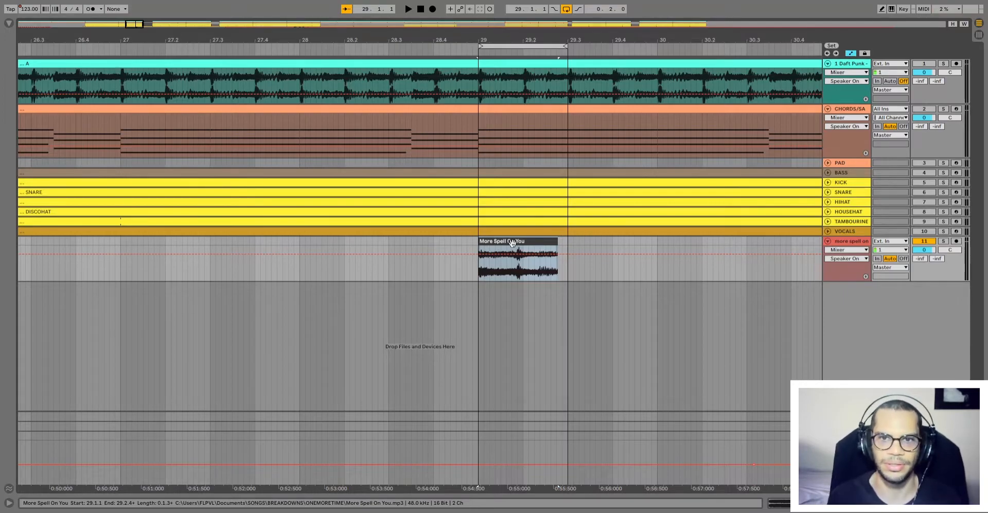
Try extending the slice to 29.3.1 and warping the transient just after 1.2.4 onto 1.3.
{"action": "double_click", "coordinate": [512, 243]}
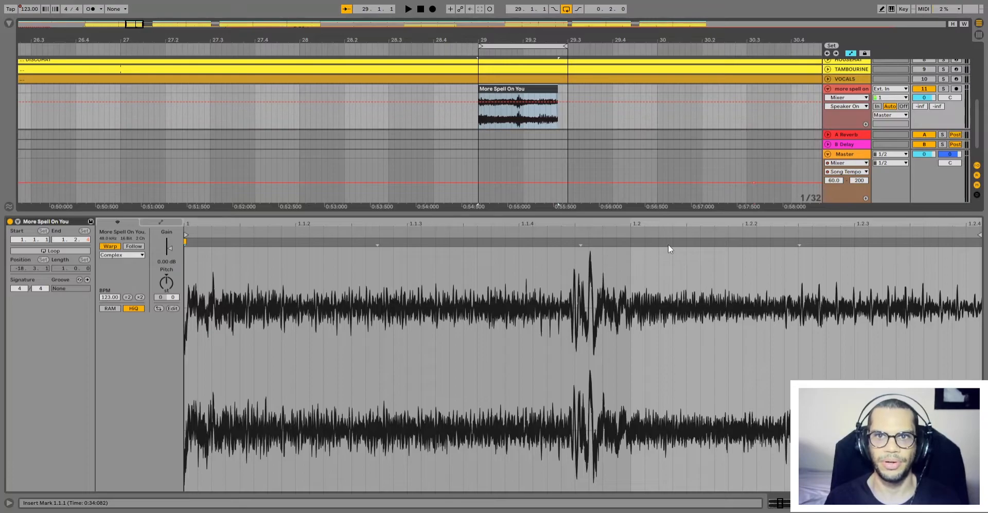
{"action": "left_click_drag", "start_coordinate": [558, 89], "coordinate": [567, 89]}
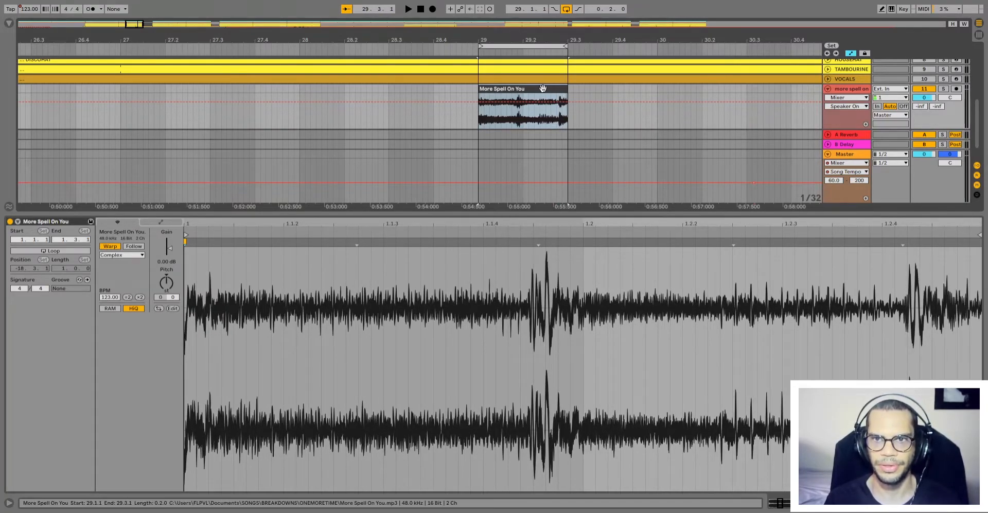
{"action": "left_click", "coordinate": [907, 245]}
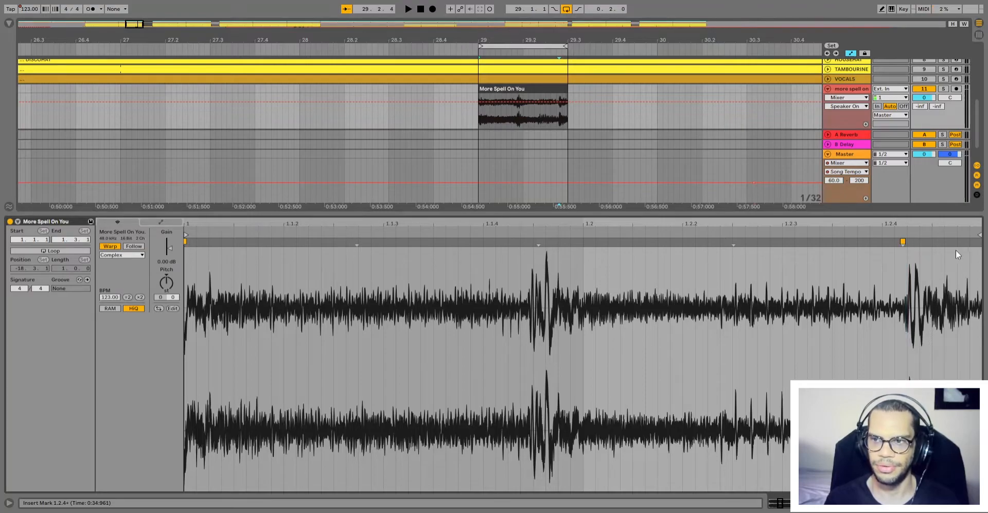
{"action": "mouse_move", "coordinate": [903, 242]}
{"action": "left_mouse_down"}
{"action": "mouse_move", "coordinate": [952, 246]}
{"action": "mouse_move", "coordinate": [931, 243]}
{"action": "left_mouse_up"}
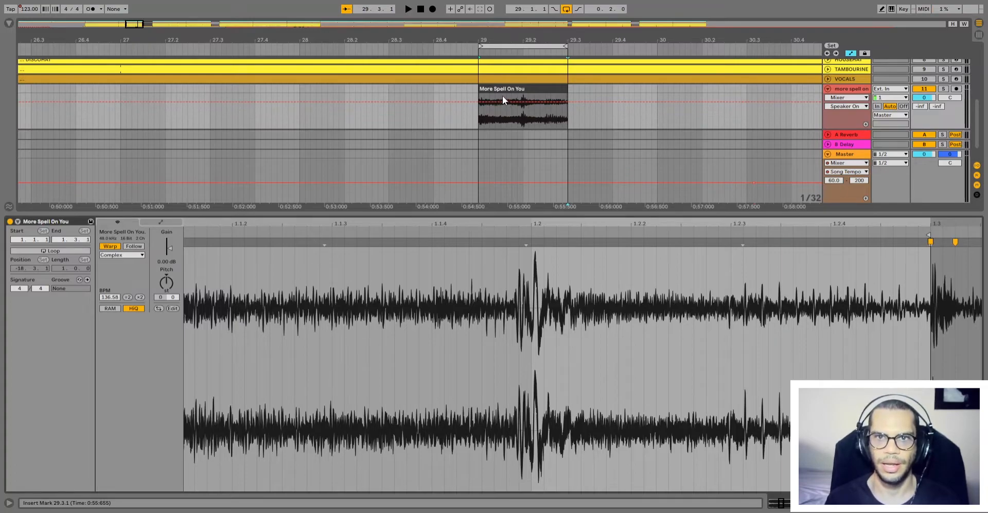
Examine the transient around 1.2 in the clip waveform and play the warped slice.
{"action": "left_click_drag", "start_coordinate": [509, 293], "coordinate": [557, 298]}
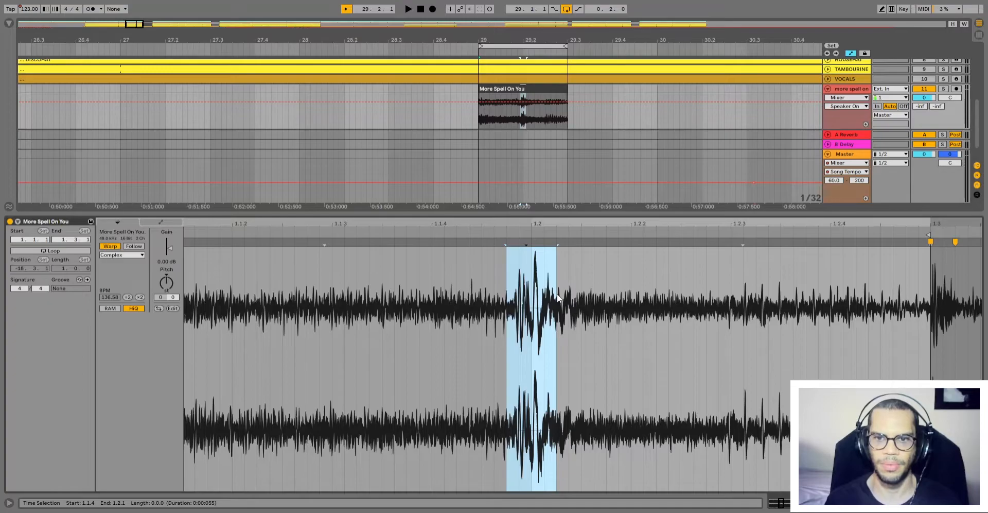
{"action": "left_click", "coordinate": [550, 89]}
{"action": "key", "text": "space"}
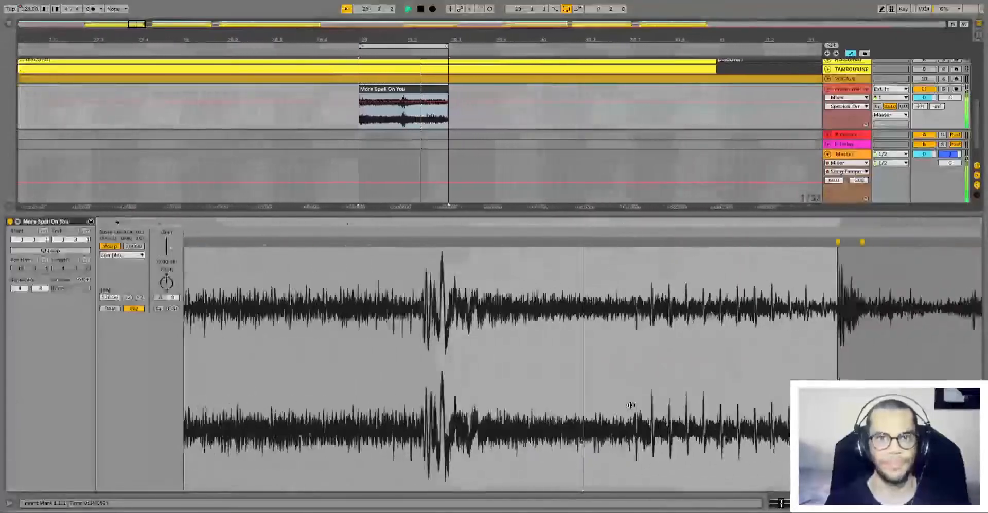
{"action": "key", "text": "space"}
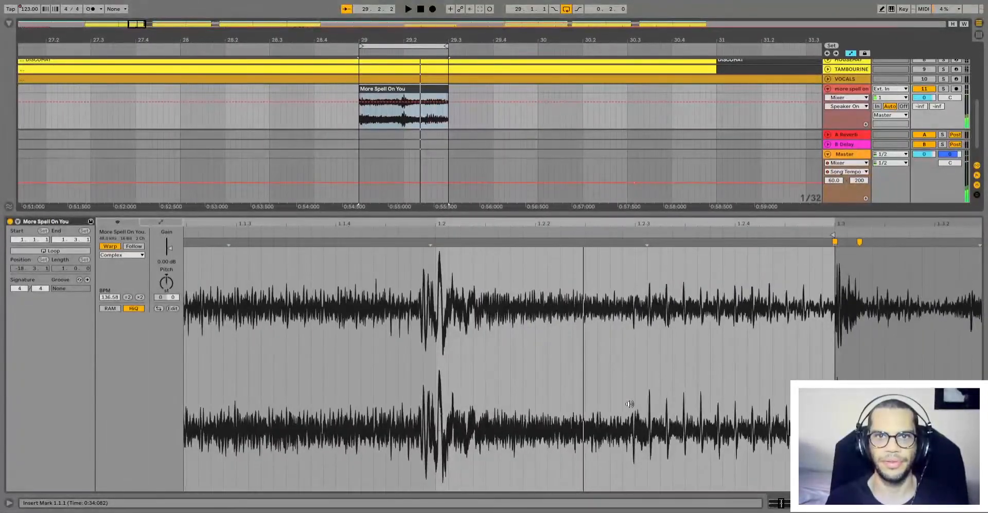
Undo the warp marker changes and the end extension, and play the slice in the loop.
{"action": "key", "text": "ctrl+z"}
{"action": "key", "text": "ctrl+z"}
{"action": "key", "text": "ctrl+z"}
{"action": "key", "text": "ctrl+z"}
{"action": "key", "text": "ctrl+z"}
{"action": "key", "text": "space"}
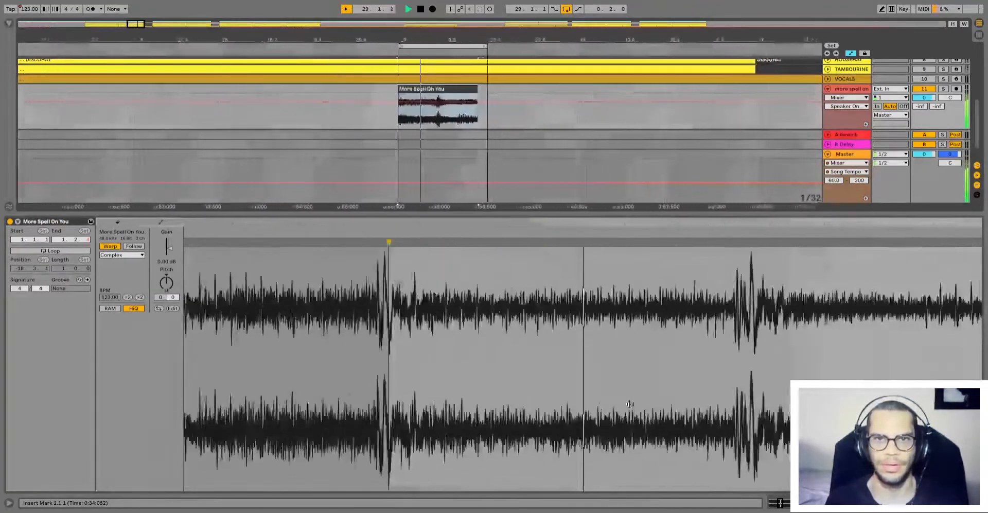
Stop playback, place two warp markers around 1.2.4 in the slice and extend its end to 29.3.1.
{"action": "key", "text": "space"}
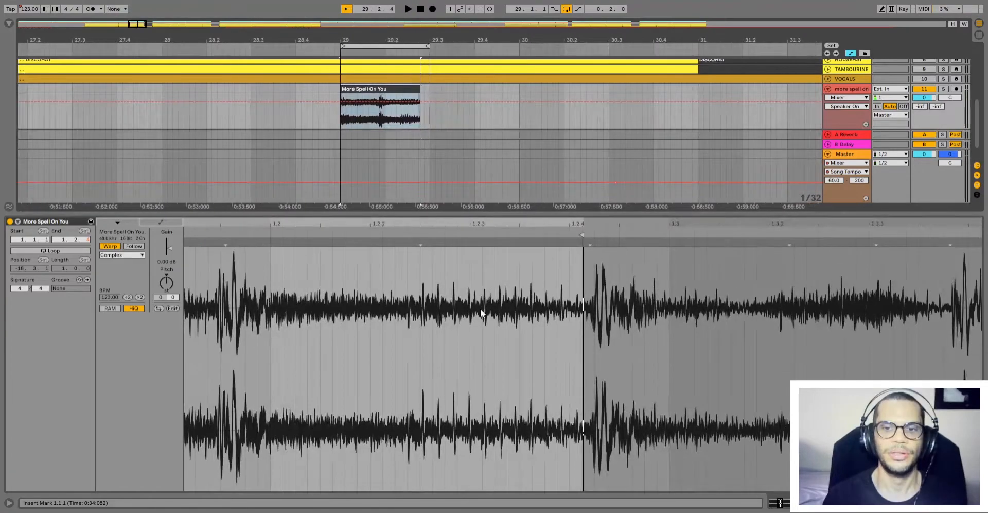
{"action": "left_click", "coordinate": [510, 244]}
{"action": "double_click", "coordinate": [553, 242]}
{"action": "double_click", "coordinate": [584, 246]}
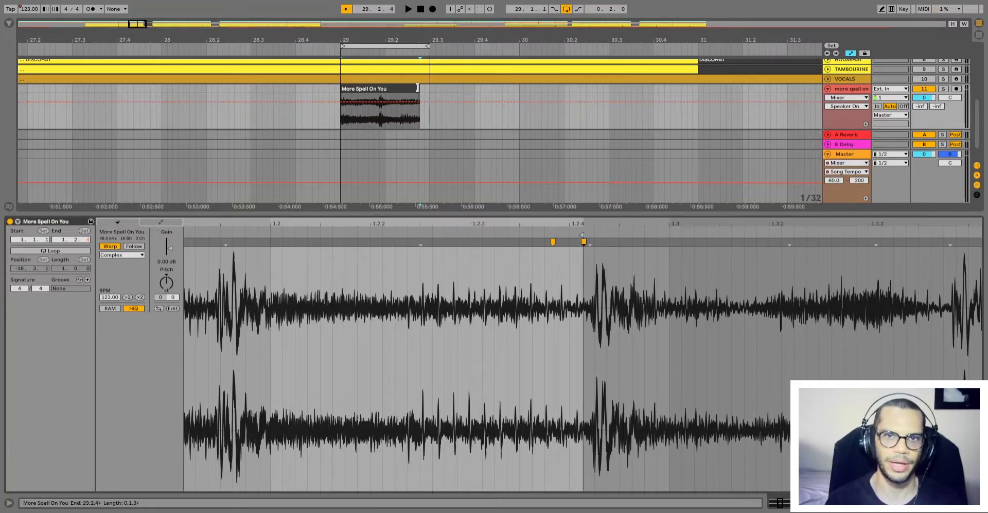
{"action": "left_click_drag", "start_coordinate": [417, 88], "coordinate": [430, 88]}
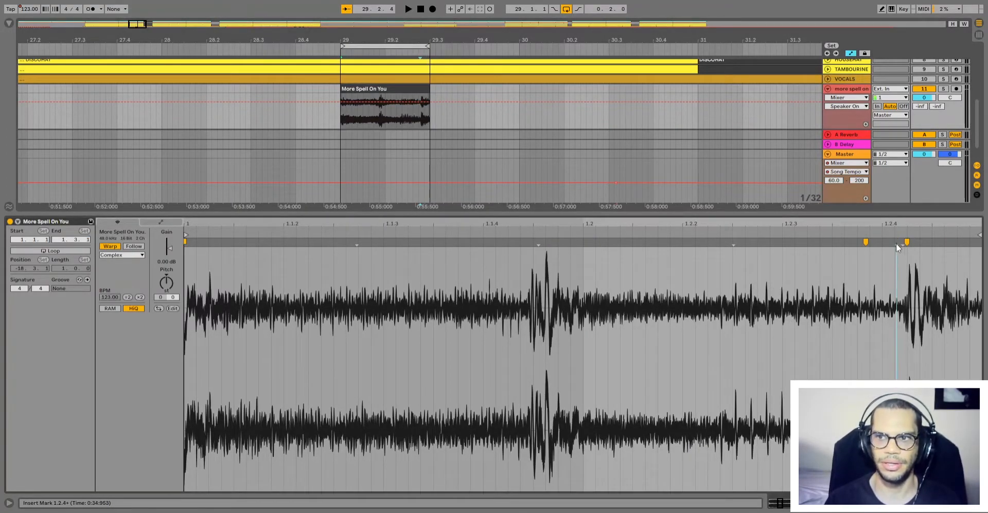
Warp the slice's last transient onto 1.3 and adjust the preceding warp marker to align the middle transient with 1.2.
{"action": "left_click_drag", "start_coordinate": [897, 247], "coordinate": [972, 250]}
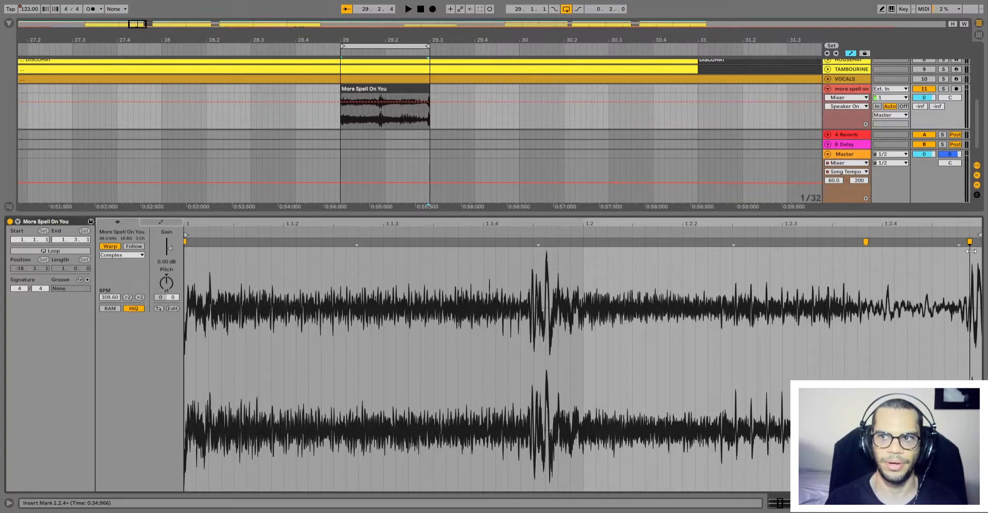
{"action": "left_click_drag", "start_coordinate": [863, 242], "coordinate": [929, 245]}
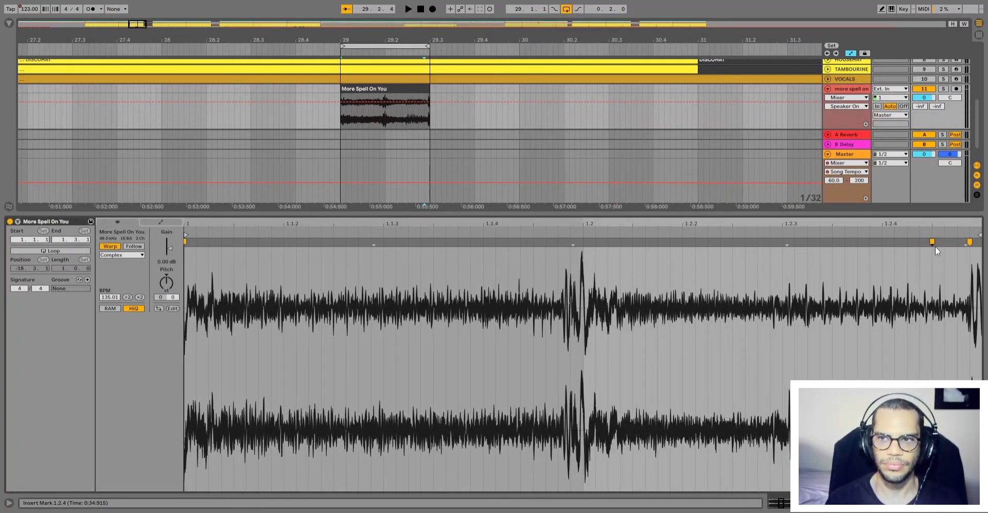
{"action": "left_click", "coordinate": [958, 263]}
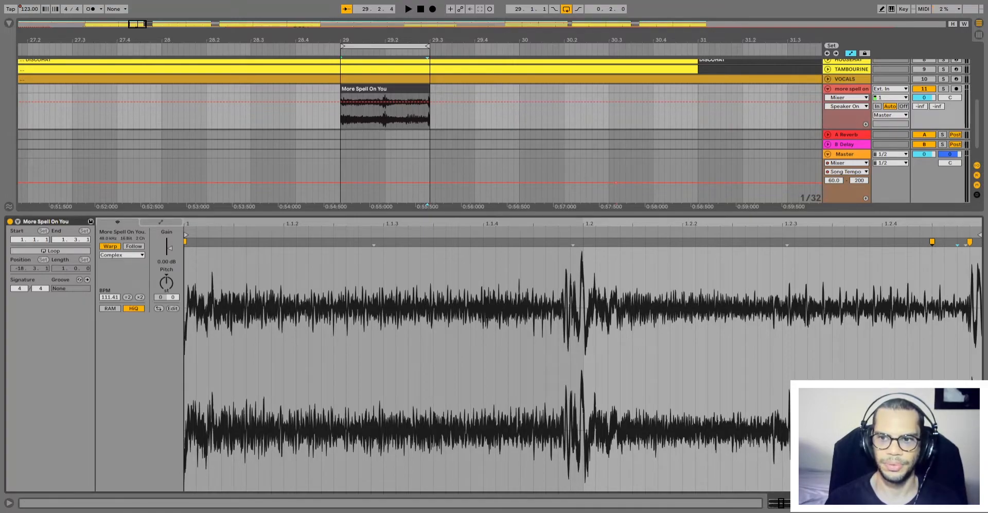
{"action": "mouse_move", "coordinate": [971, 243]}
{"action": "left_mouse_down"}
{"action": "mouse_move", "coordinate": [980, 242]}
{"action": "mouse_move", "coordinate": [941, 241]}
{"action": "left_mouse_up"}
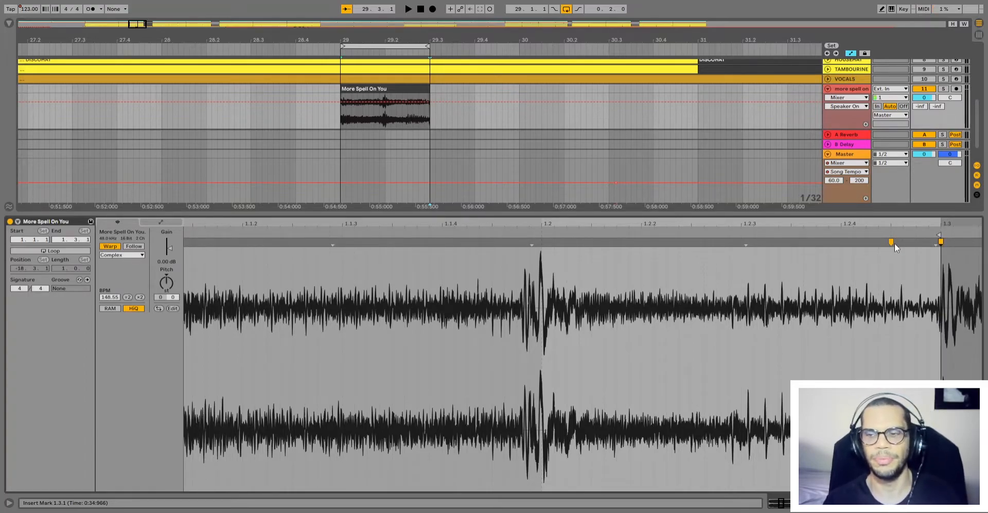
{"action": "left_click_drag", "start_coordinate": [895, 243], "coordinate": [896, 242]}
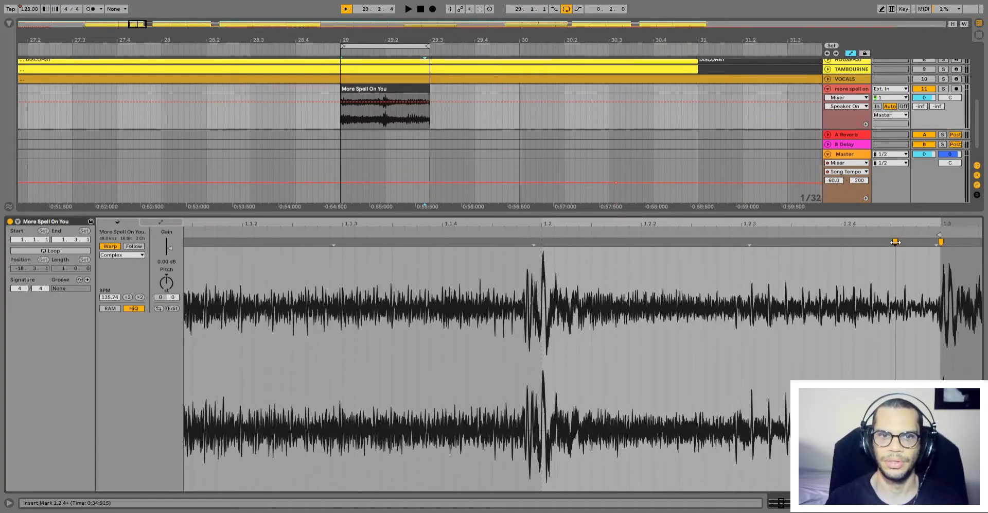
Close the clip's waveform view and play the warped slice in the loop.
{"action": "left_click", "coordinate": [394, 88]}
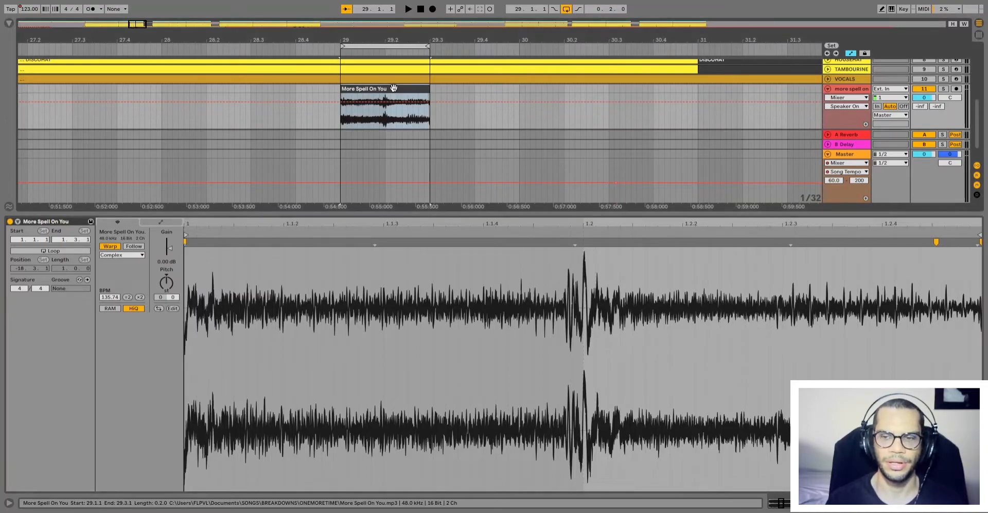
{"action": "left_click", "coordinate": [979, 504]}
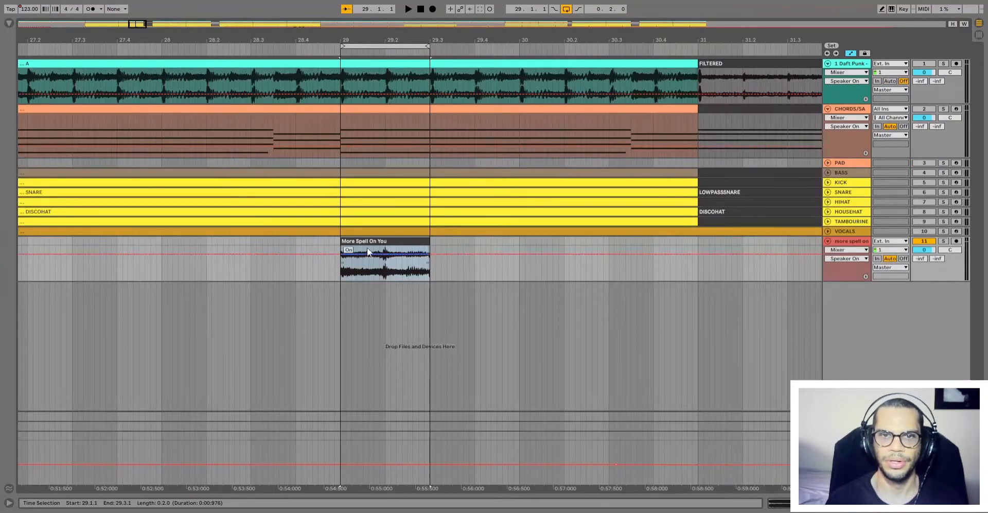
{"action": "left_click", "coordinate": [378, 239]}
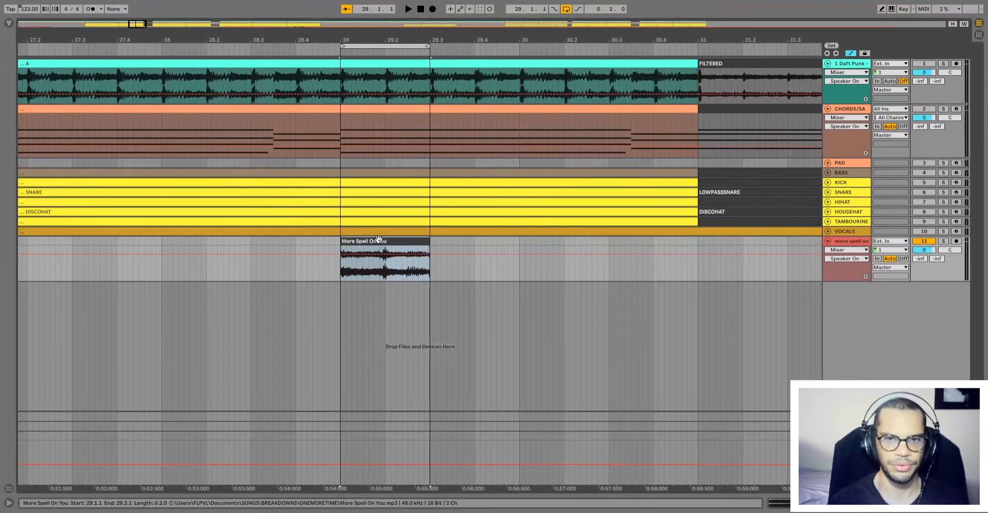
{"action": "key", "text": "space"}
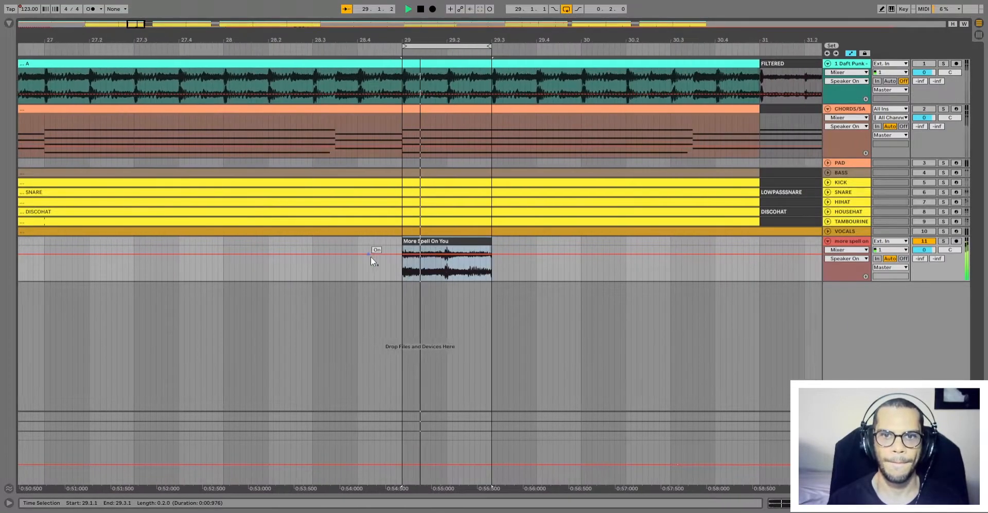
{"action": "key", "text": "space"}
Duplicate the warped slice twice, loop the three slices from 29.1.1 to 30.3.1 and play them.
{"action": "key", "text": "minus"}
{"action": "key", "text": "minus"}
{"action": "key", "text": "minus"}
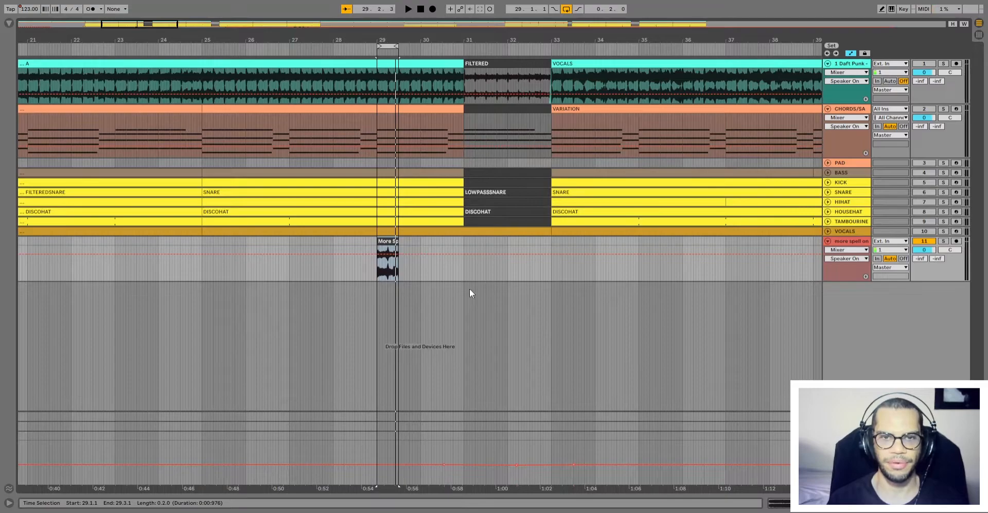
{"action": "key", "text": "ctrl+d"}
{"action": "key", "text": "ctrl+d"}
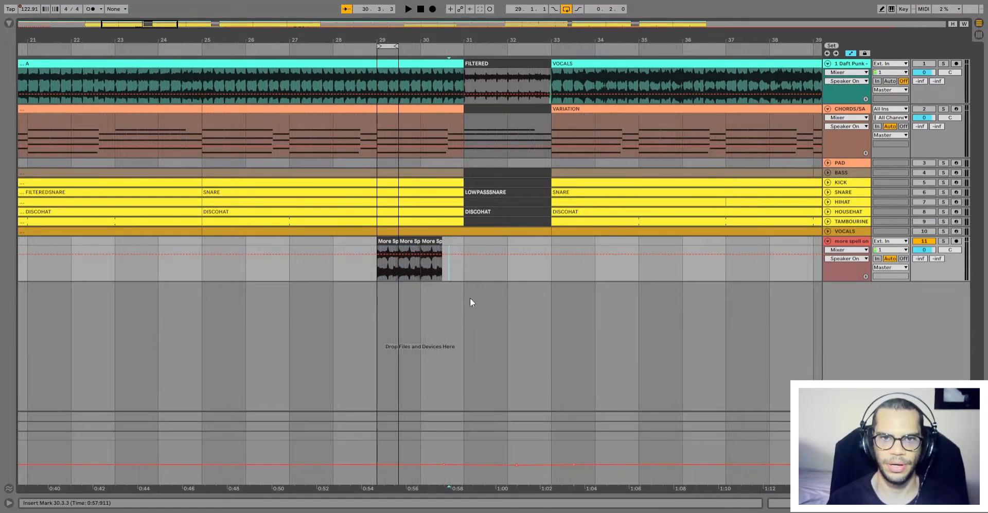
{"action": "left_click", "coordinate": [389, 240]}
{"action": "left_click", "coordinate": [428, 240], "text": "shift"}
{"action": "key", "text": "ctrl+l"}
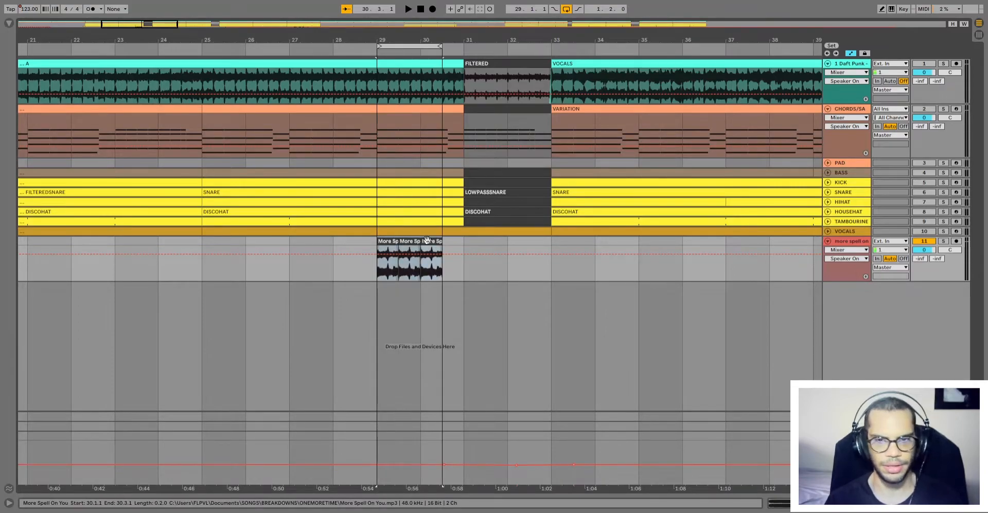
{"action": "key", "text": "space"}
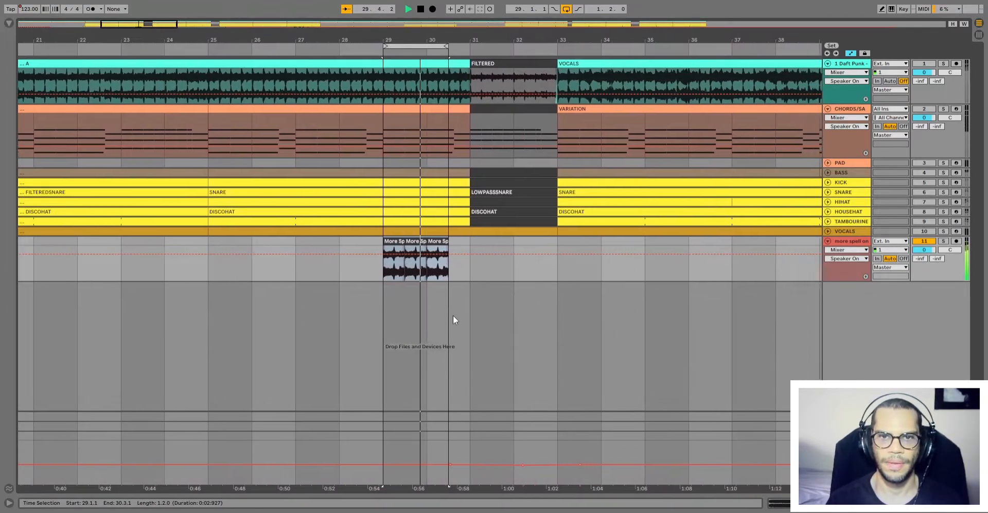
{"action": "key", "text": "space"}
Select the chopped More Spell On You slice starting at 66.4.1 and play it.
{"action": "left_click", "coordinate": [425, 275]}
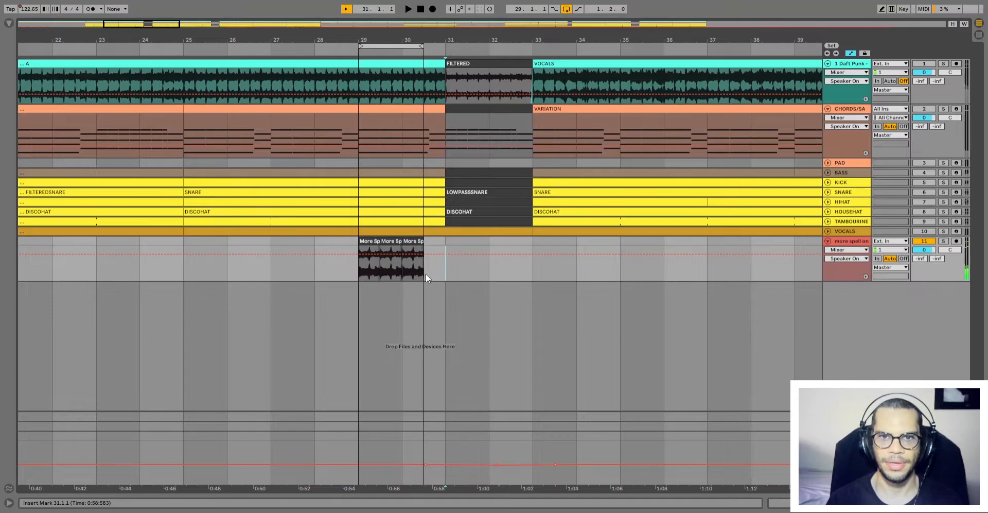
{"action": "key", "text": "w"}
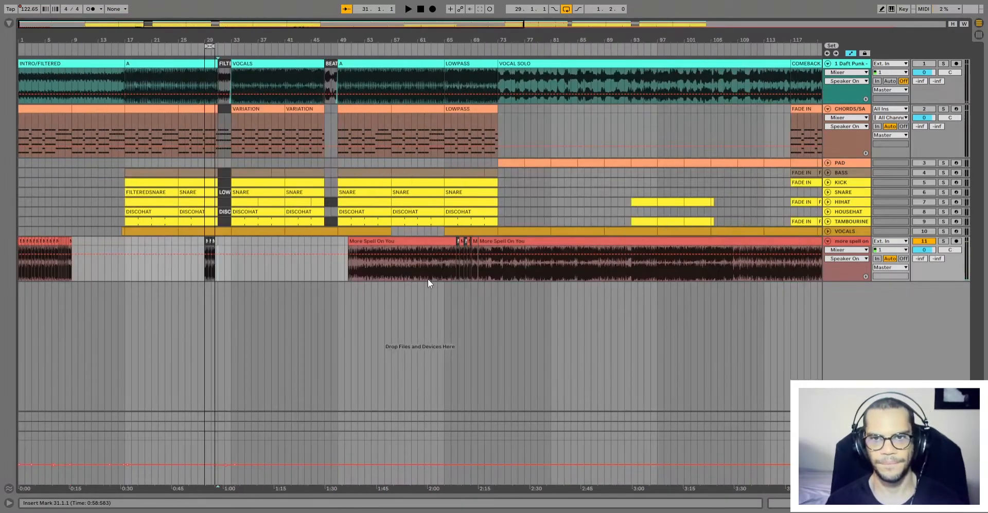
{"action": "left_click", "coordinate": [458, 241]}
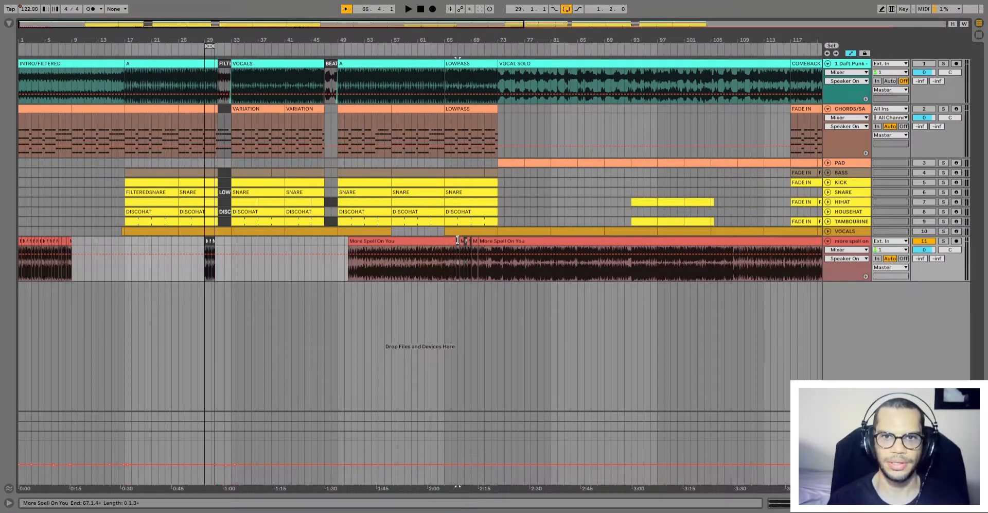
{"action": "key", "text": "z"}
{"action": "key", "text": "space"}
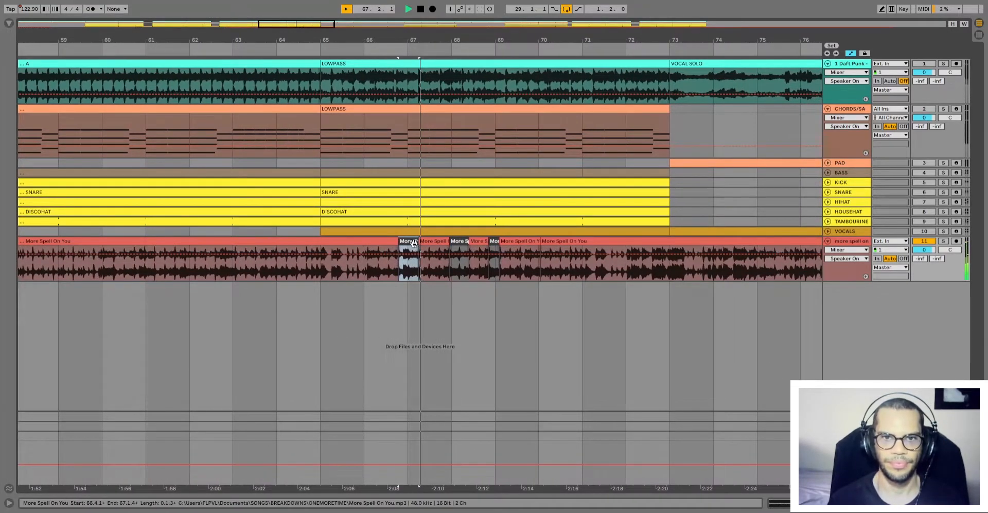
{"action": "key", "text": "space"}
{"action": "key", "text": "x"}
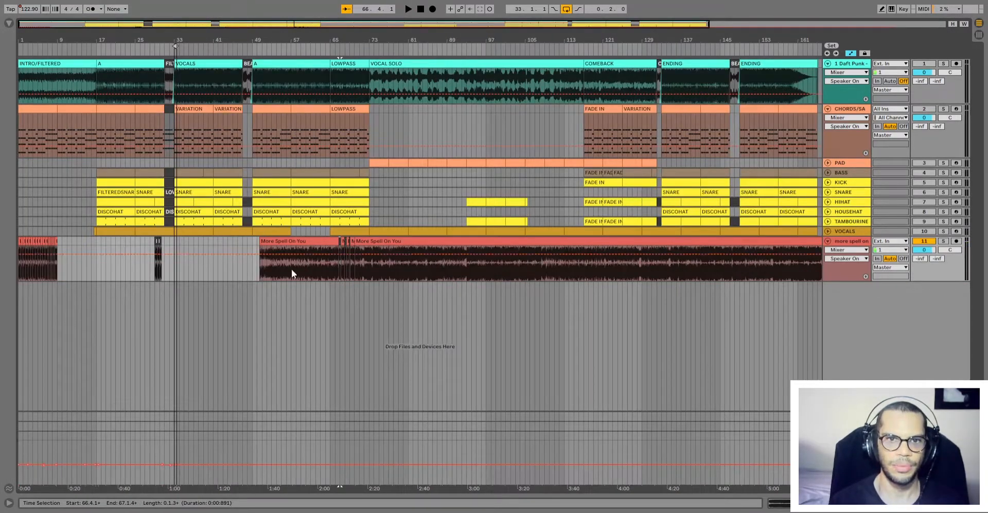
Paste a copy of that slice into the empty stretch of the sample track and move it to 39.1.1.
{"action": "left_click", "coordinate": [175, 240]}
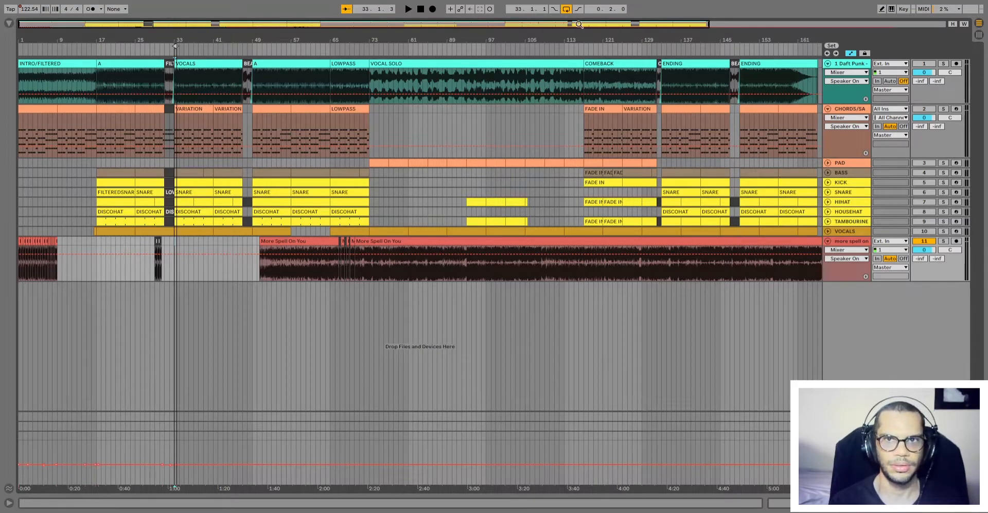
{"action": "left_click", "coordinate": [215, 240]}
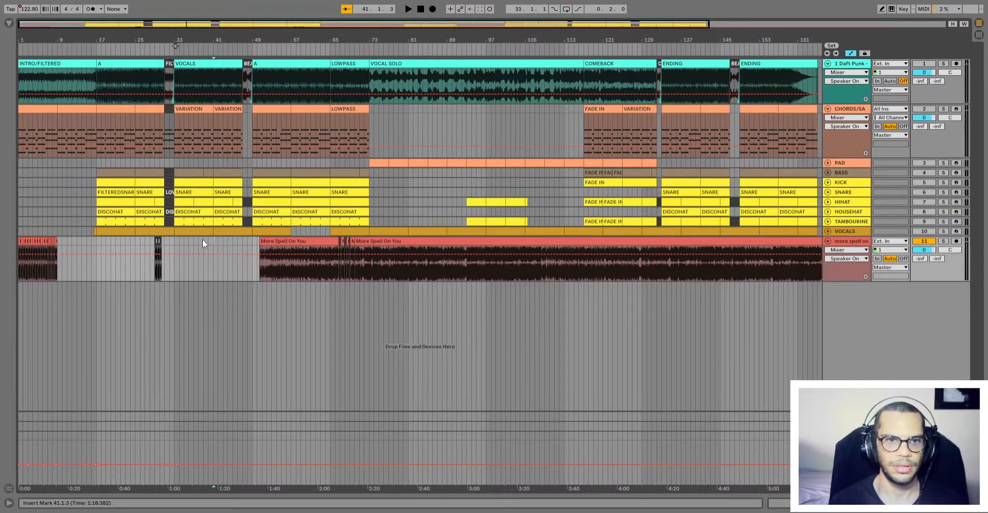
{"action": "key", "text": "plus"}
{"action": "key", "text": "plus"}
{"action": "key", "text": "plus"}
{"action": "key", "text": "plus"}
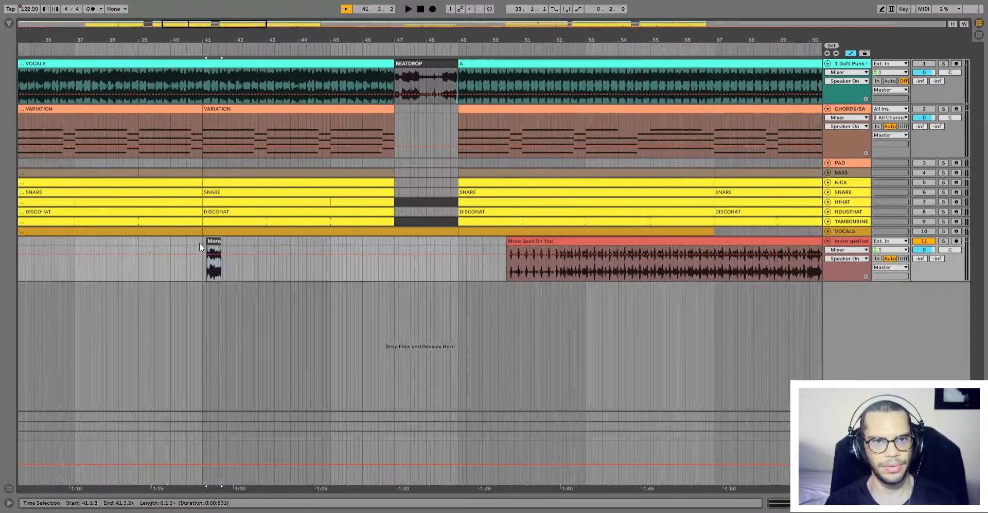
{"action": "left_click_drag", "start_coordinate": [215, 240], "coordinate": [147, 241]}
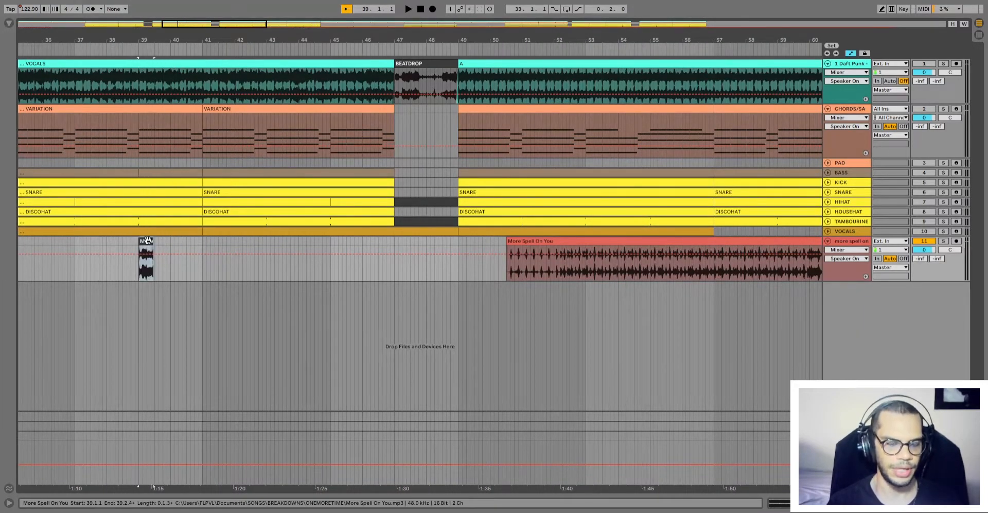
Loop the range from 39.1.1 to 39.3.1 around the copied slice and play it.
{"action": "key", "text": "plus"}
{"action": "key", "text": "plus"}
{"action": "key", "text": "plus"}
{"action": "left_click", "coordinate": [199, 245], "text": "shift"}
{"action": "key", "text": "ctrl+l"}
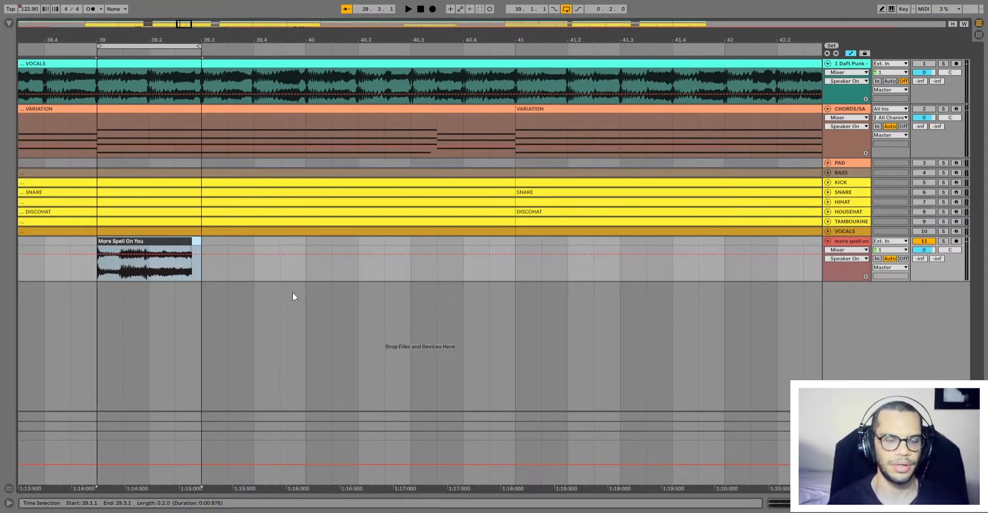
{"action": "key", "text": "space"}
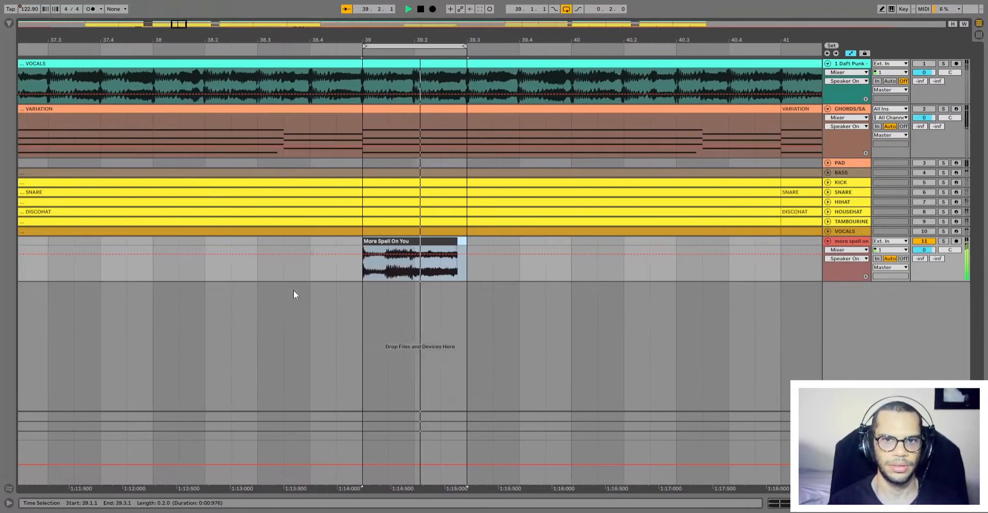
{"action": "key", "text": "space"}
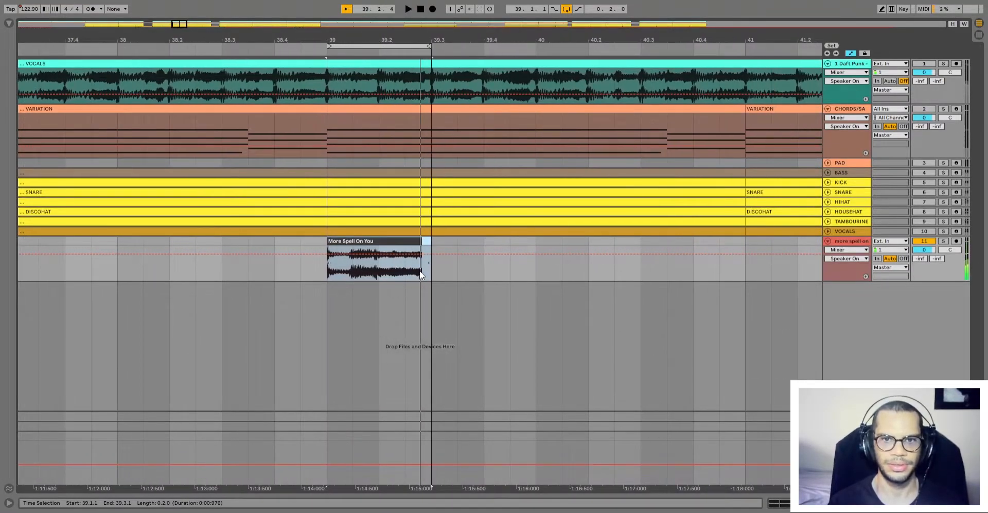
Try extending the copied slice's end to 39.3.1, play it in the loop and undo the extension.
{"action": "left_click_drag", "start_coordinate": [420, 240], "coordinate": [426, 240]}
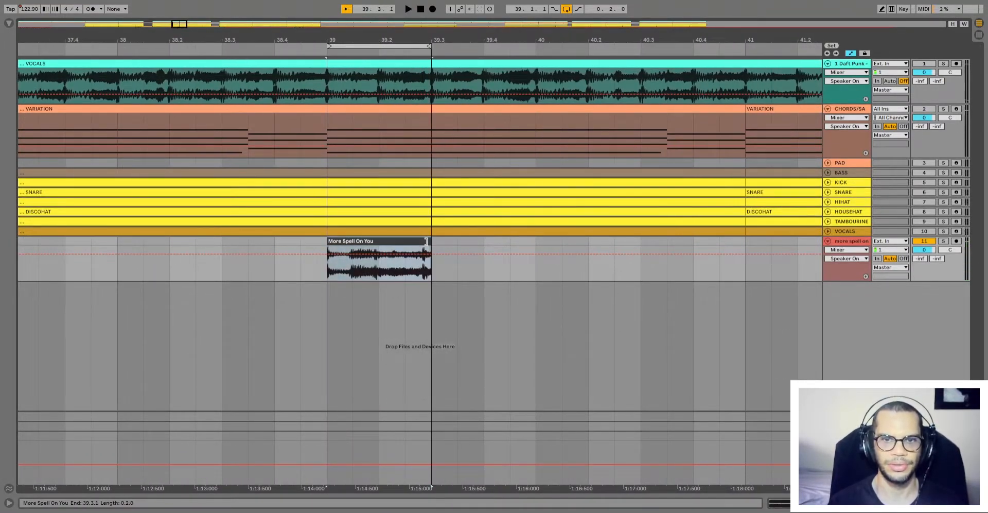
{"action": "key", "text": "space"}
{"action": "key", "text": "space"}
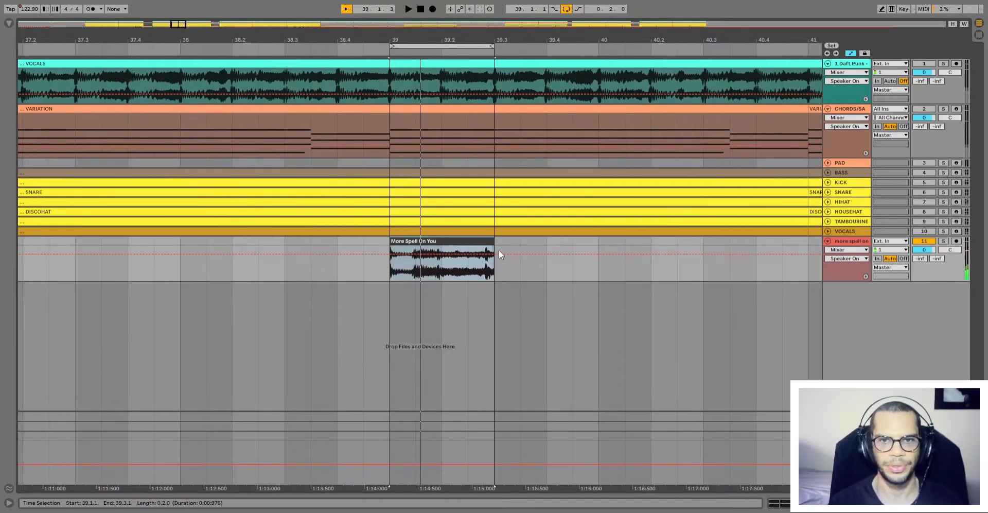
{"action": "left_click", "coordinate": [483, 272]}
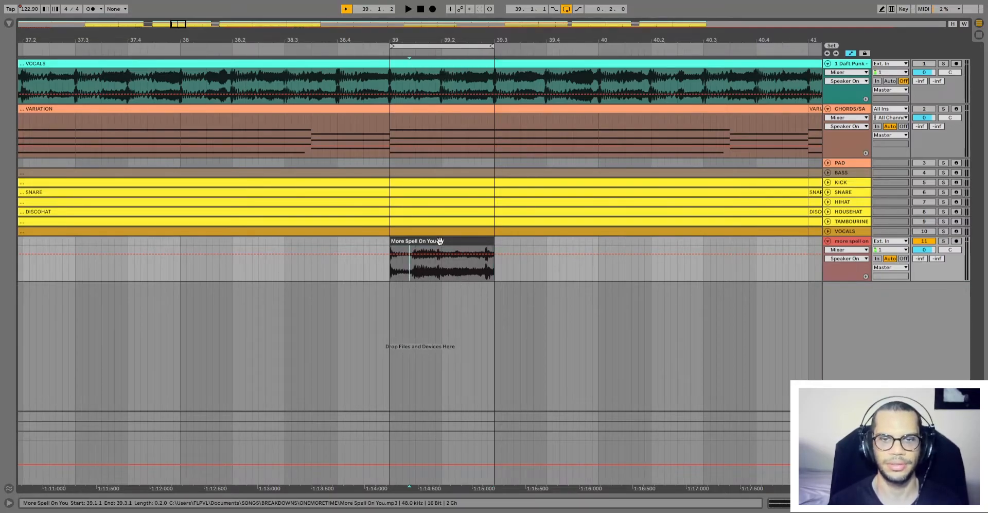
{"action": "key", "text": "ctrl+z"}
Shift the slice so it ends around 39.3.1, extend its start back to 39.1.1 and play it in the loop.
{"action": "left_click_drag", "start_coordinate": [435, 242], "coordinate": [437, 241]}
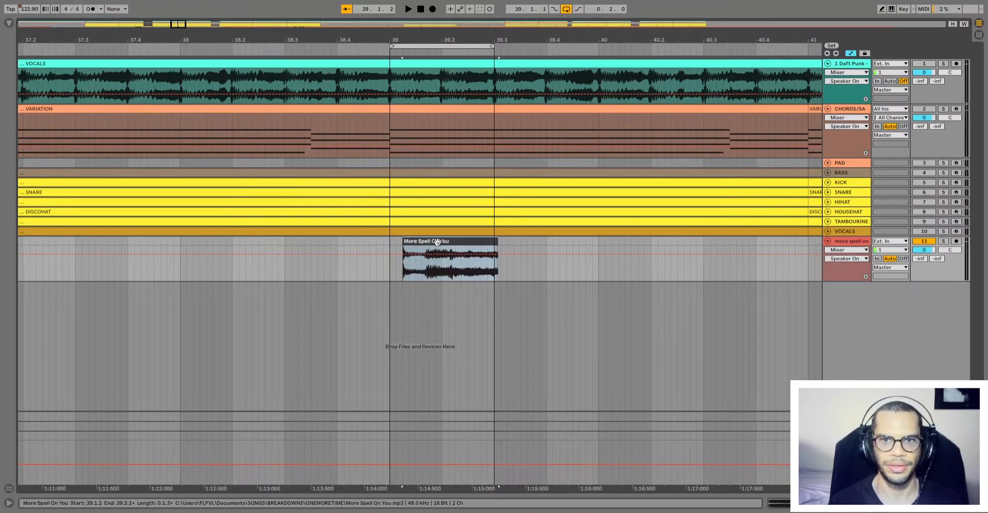
{"action": "key", "text": "Left"}
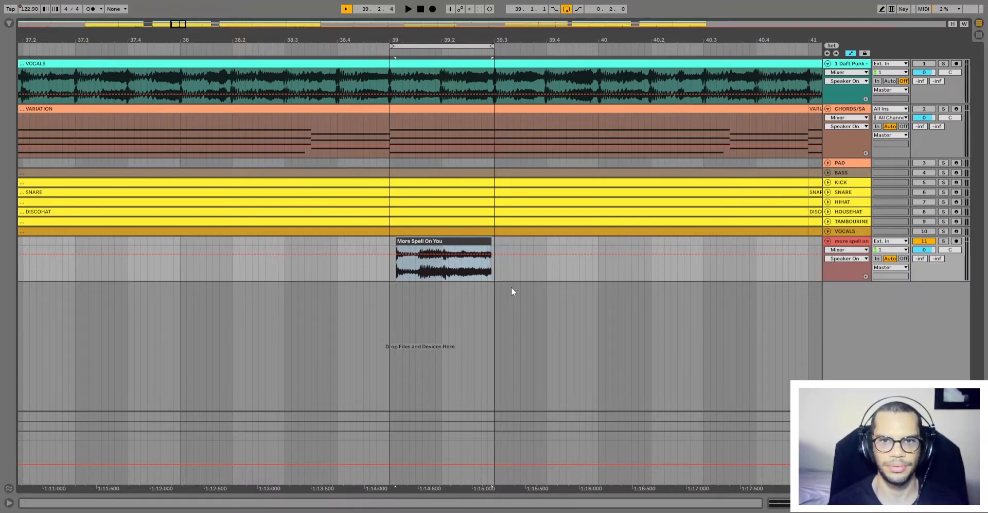
{"action": "left_click", "coordinate": [482, 240]}
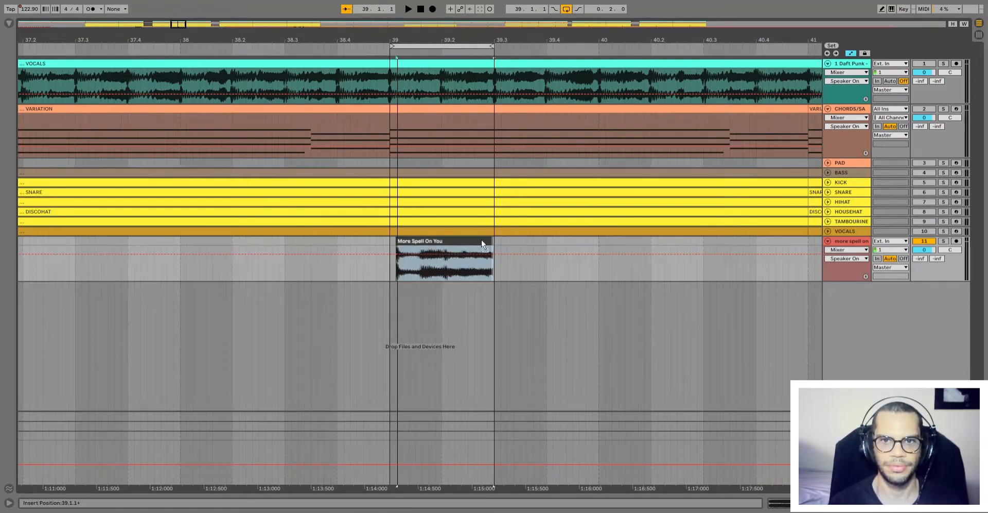
{"action": "left_click", "coordinate": [483, 243]}
{"action": "left_click_drag", "start_coordinate": [397, 248], "coordinate": [389, 241]}
{"action": "key", "text": "ctrl+z"}
{"action": "key", "text": "space"}
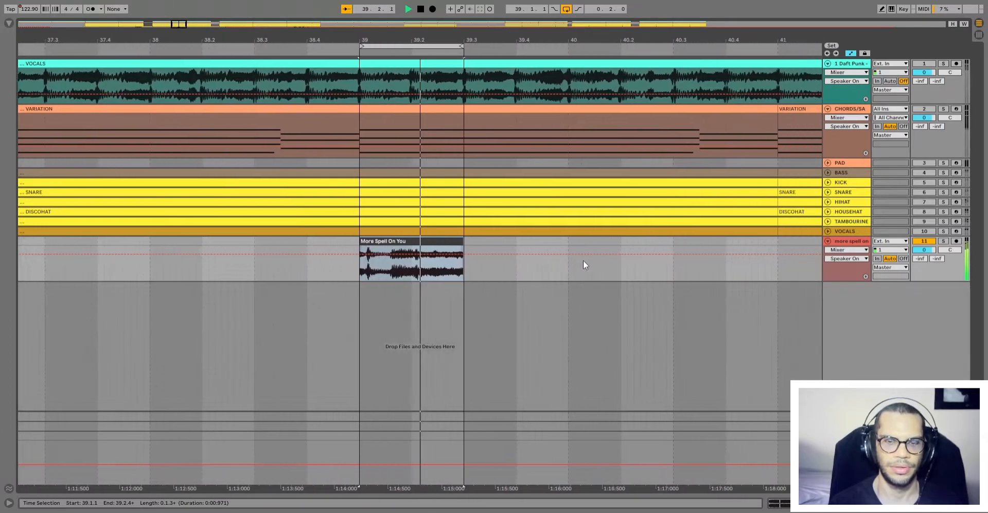
Stop playback and undo the slice's shift and its start extension.
{"action": "key", "text": "space"}
{"action": "key", "text": "ctrl+z"}
{"action": "key", "text": "ctrl+z"}
{"action": "key", "text": "ctrl+z"}
{"action": "key", "text": "ctrl+z"}
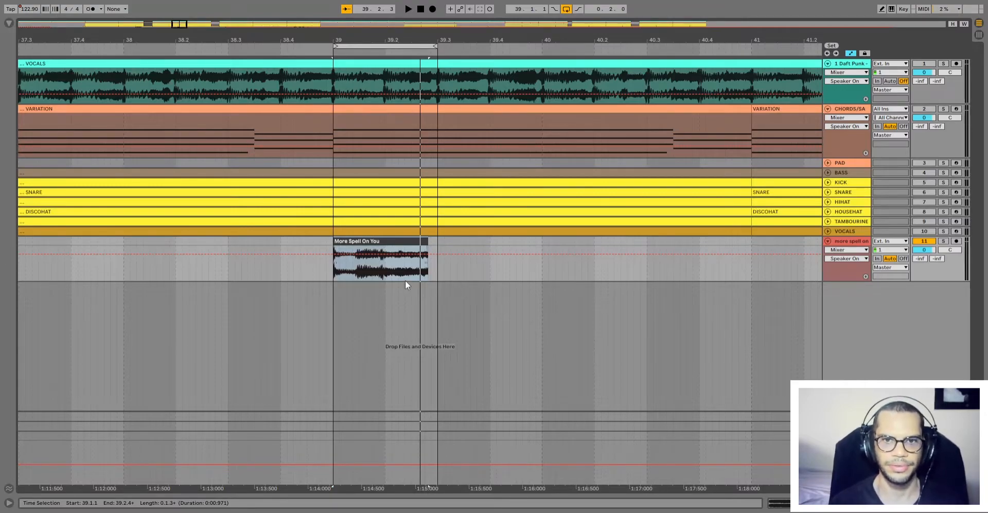
Turn on warping for the slice at 122.90 BPM and move a warp marker on its middle transient to 1.2.
{"action": "double_click", "coordinate": [391, 249]}
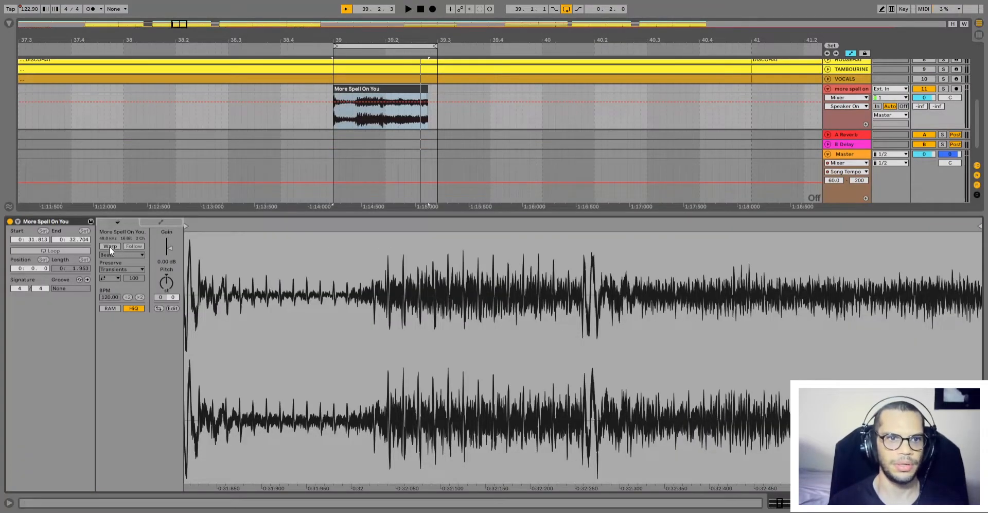
{"action": "left_click", "coordinate": [110, 246]}
{"action": "left_click", "coordinate": [122, 290]}
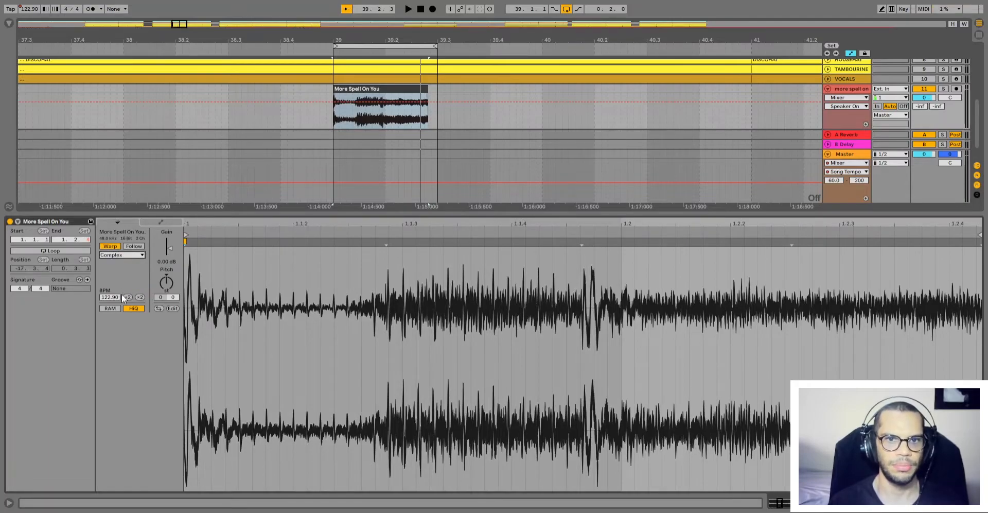
{"action": "double_click", "coordinate": [583, 239]}
{"action": "left_click_drag", "start_coordinate": [583, 240], "coordinate": [618, 246]}
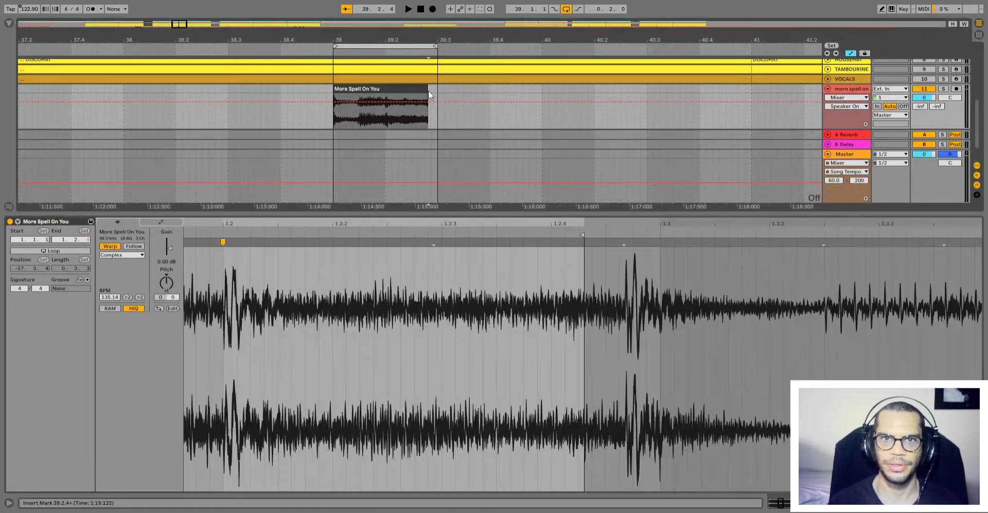
Extend the warped slice's end to 39.3.1 and reselect it to show its waveform.
{"action": "left_click_drag", "start_coordinate": [428, 91], "coordinate": [437, 91]}
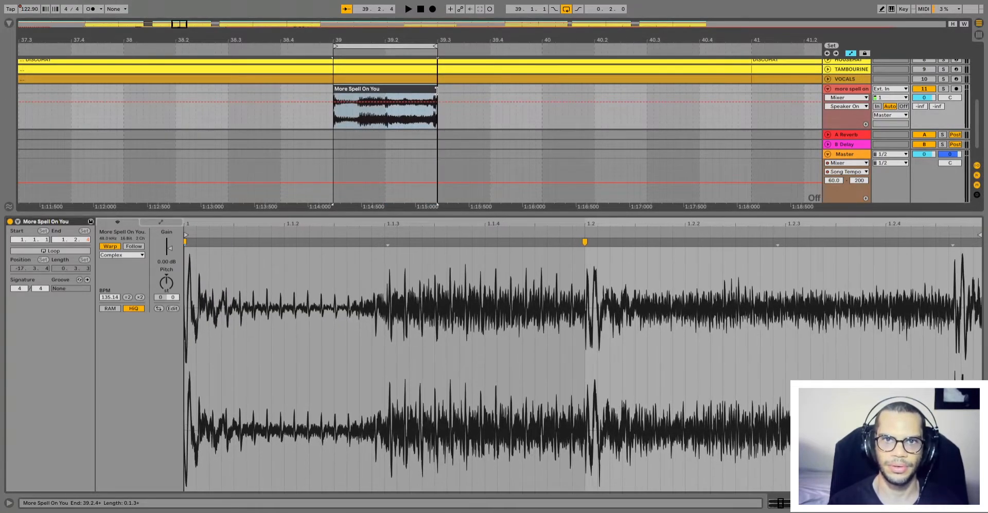
{"action": "left_click", "coordinate": [442, 111]}
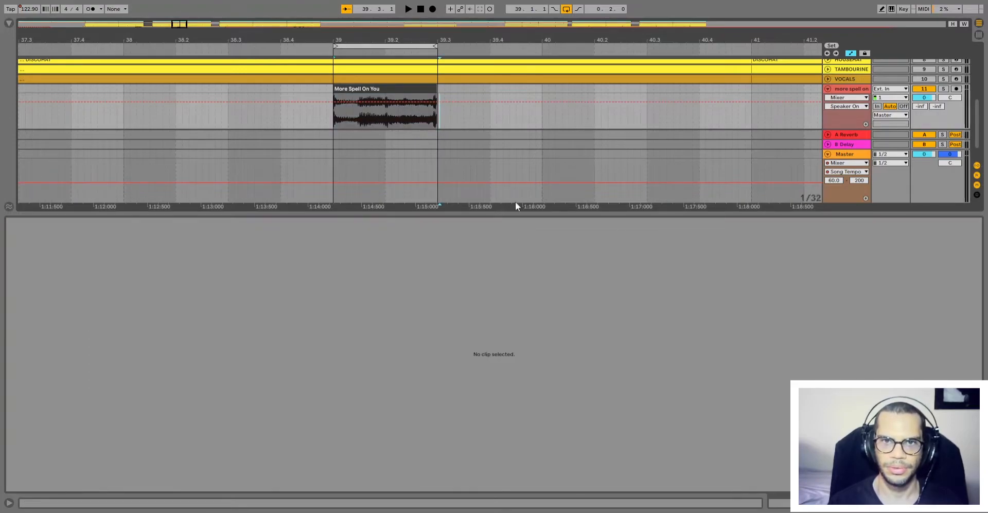
{"action": "left_click", "coordinate": [435, 88]}
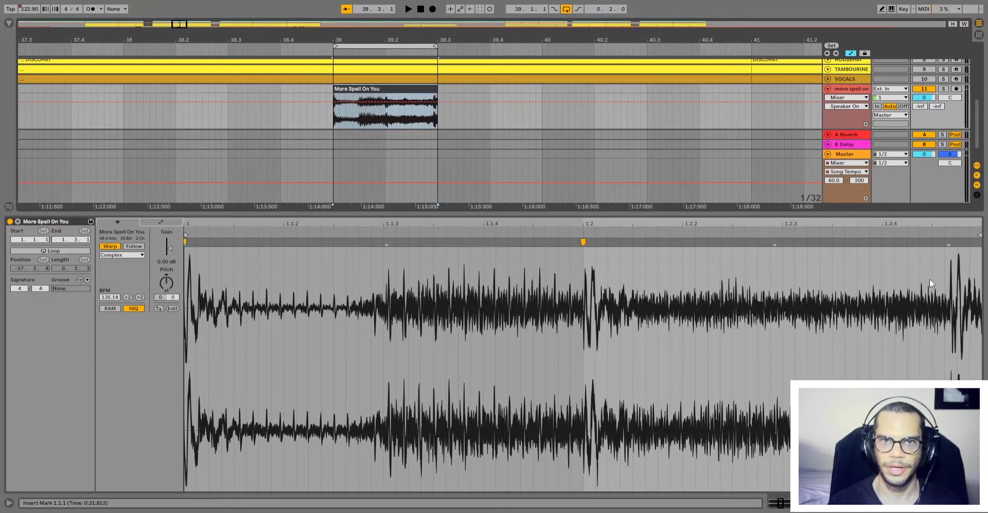
Add a warp marker on the slice's last transient and move it to 1.3.
{"action": "double_click", "coordinate": [948, 243]}
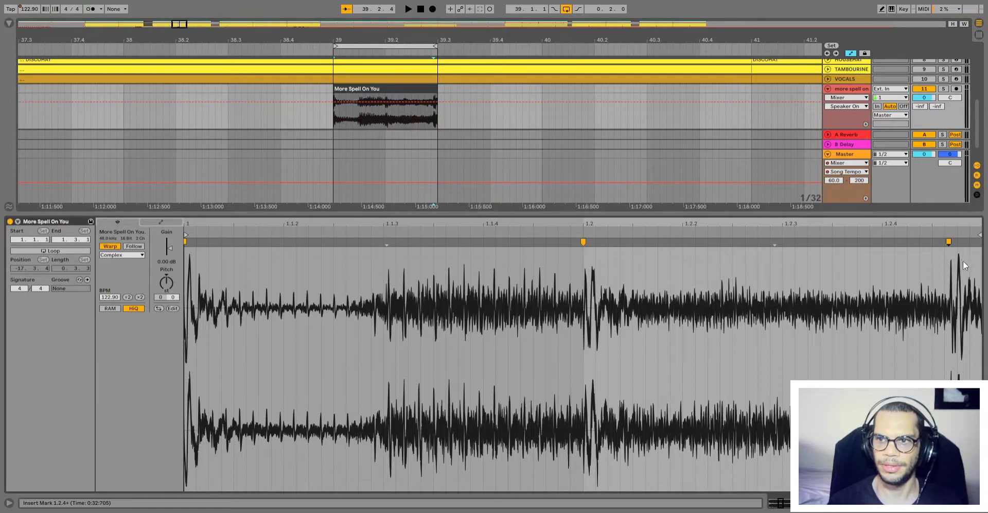
{"action": "mouse_move", "coordinate": [950, 240]}
{"action": "left_mouse_down"}
{"action": "mouse_move", "coordinate": [981, 243]}
{"action": "mouse_move", "coordinate": [943, 241]}
{"action": "left_mouse_up"}
{"action": "left_click_drag", "start_coordinate": [541, 242], "coordinate": [538, 242]}
{"action": "scroll", "coordinate": [575, 320], "scroll_direction": "left", "scroll_amount": 2}
{"action": "left_click", "coordinate": [620, 275]}
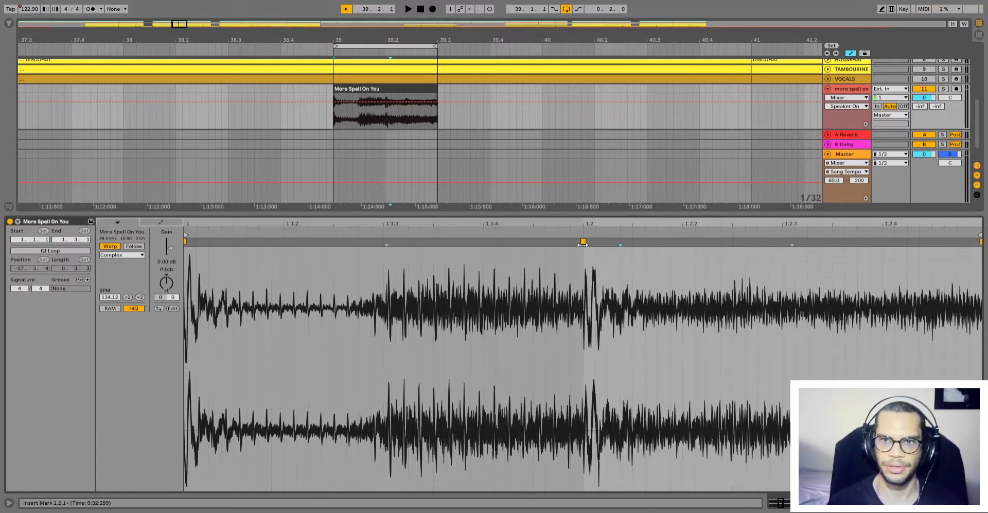
Fine-tune the warp marker at 1.2, play the slice in the loop and close the clip view.
{"action": "left_click_drag", "start_coordinate": [581, 243], "coordinate": [576, 242]}
{"action": "key", "text": "space"}
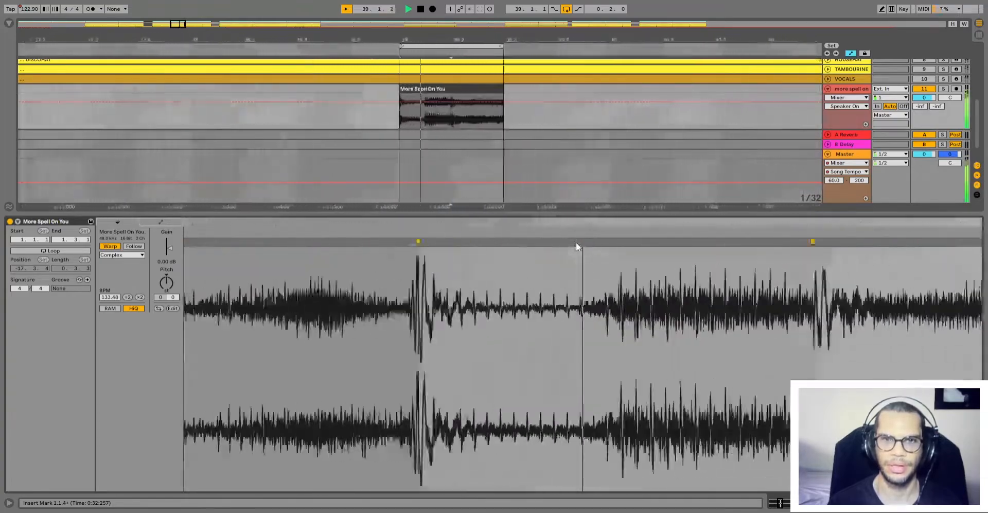
{"action": "key", "text": "space"}
{"action": "key", "text": "ctrl+alt+l"}
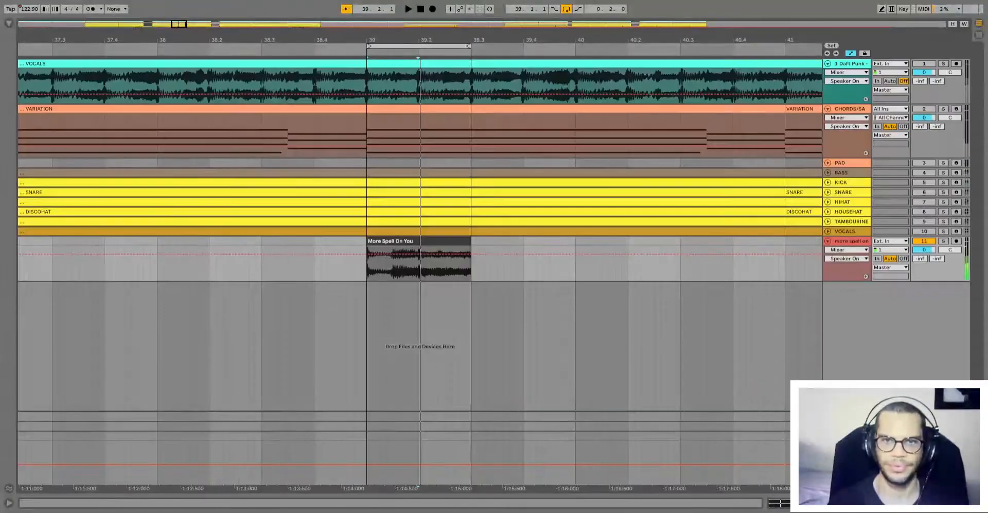
Move the warped slice to 30.3.1, directly after the three earlier slices.
{"action": "left_click", "coordinate": [396, 240]}
{"action": "scroll", "coordinate": [416, 252], "scroll_direction": "down", "scroll_amount": 10}
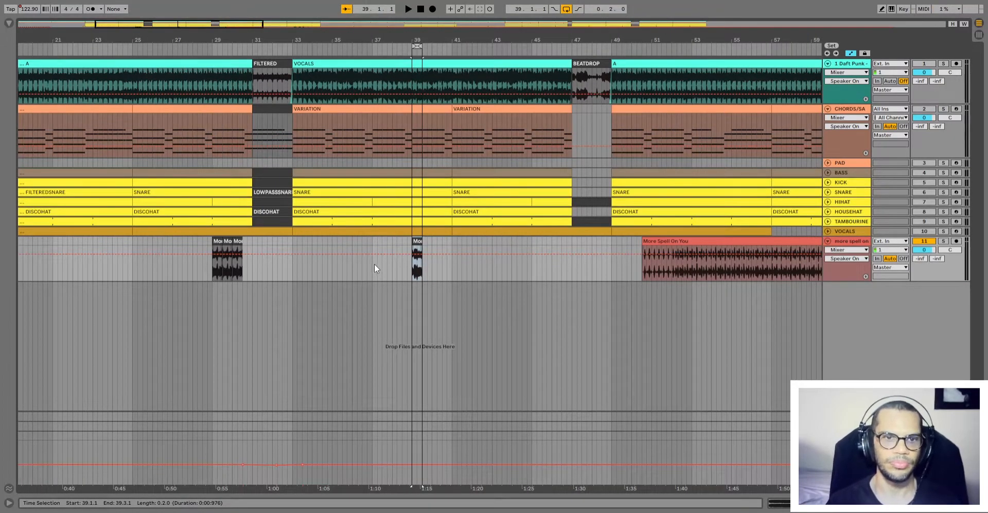
{"action": "left_click_drag", "start_coordinate": [418, 241], "coordinate": [252, 252]}
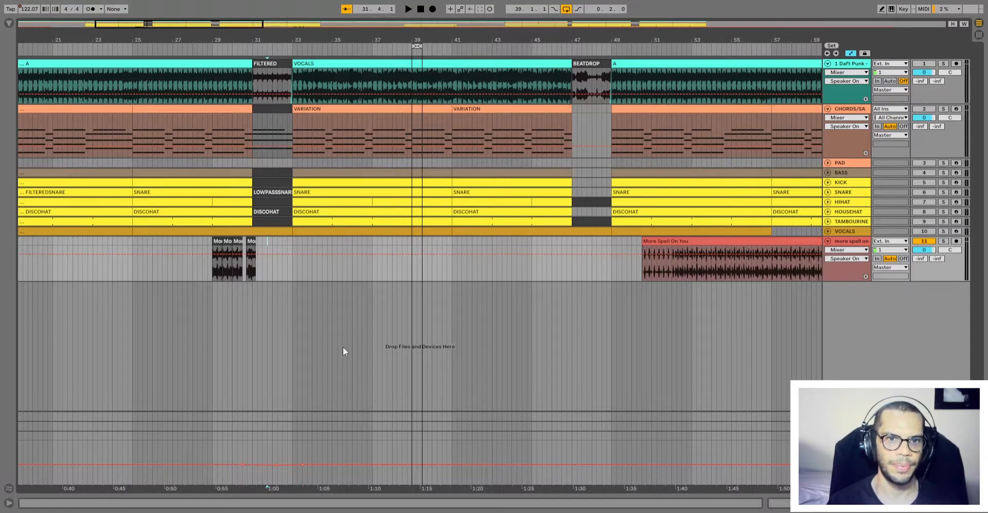
{"action": "scroll", "coordinate": [338, 347], "scroll_direction": "down", "scroll_amount": 5}
Loop the four slices from 29.1.1 to 31.1.1 and play them.
{"action": "left_click", "coordinate": [396, 242]}
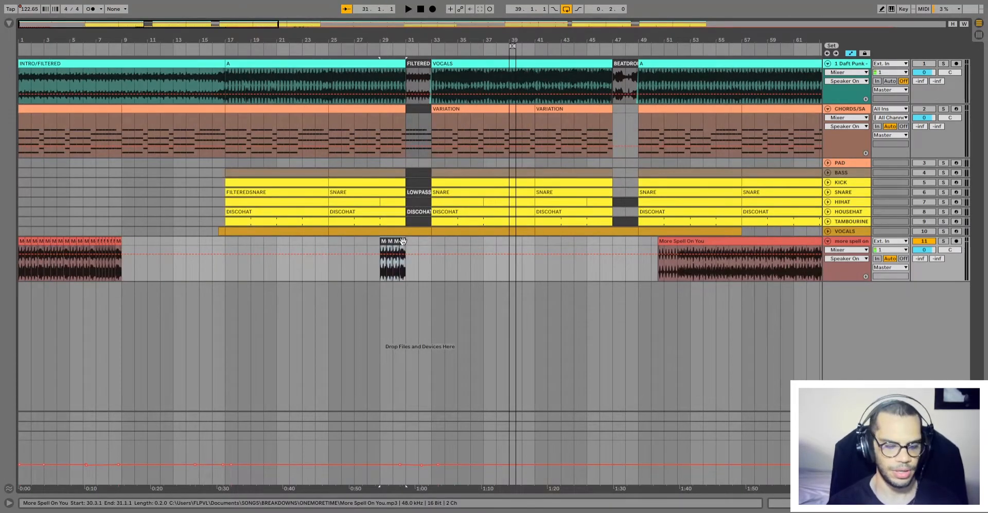
{"action": "key", "text": "z"}
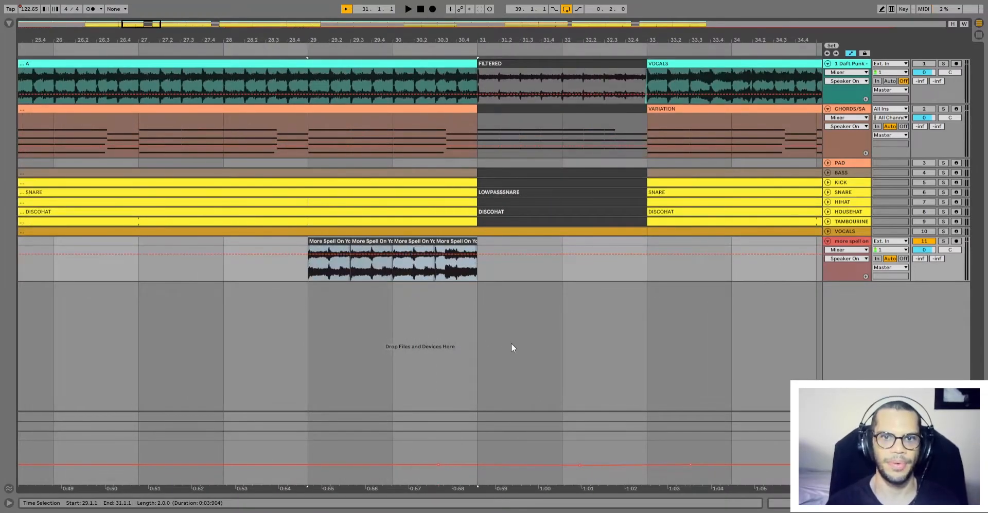
{"action": "key", "text": "ctrl+l"}
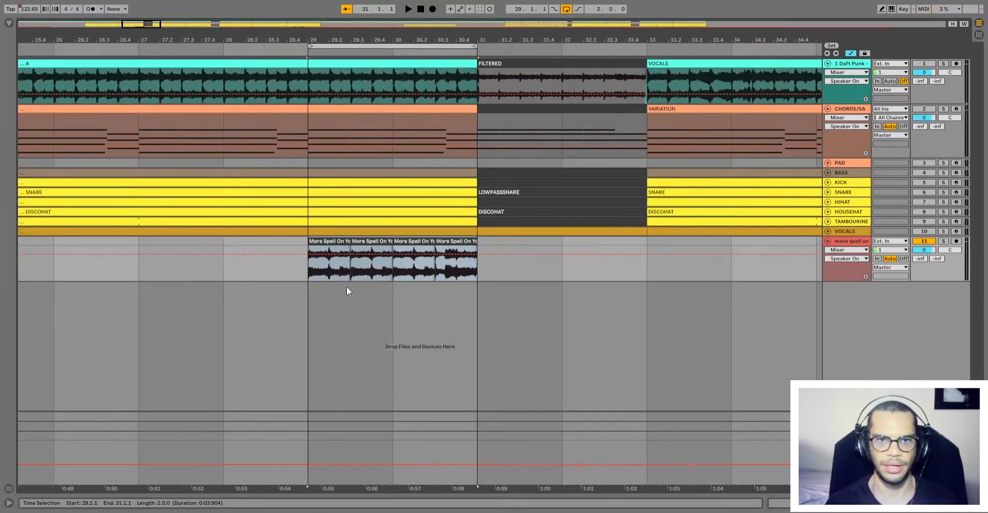
{"action": "left_click", "coordinate": [332, 242]}
{"action": "left_click", "coordinate": [360, 247]}
{"action": "left_click", "coordinate": [346, 241]}
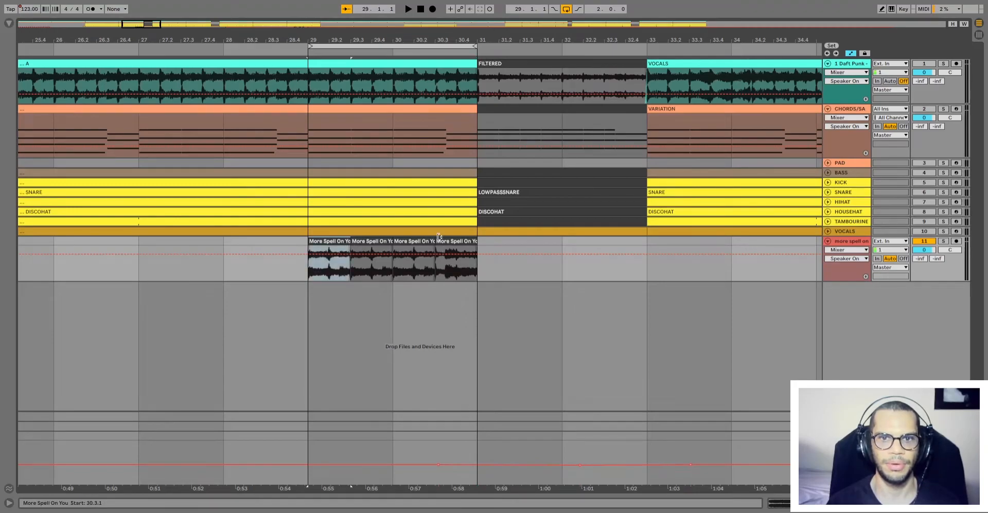
{"action": "left_click", "coordinate": [451, 239], "text": "shift"}
{"action": "key", "text": "space"}
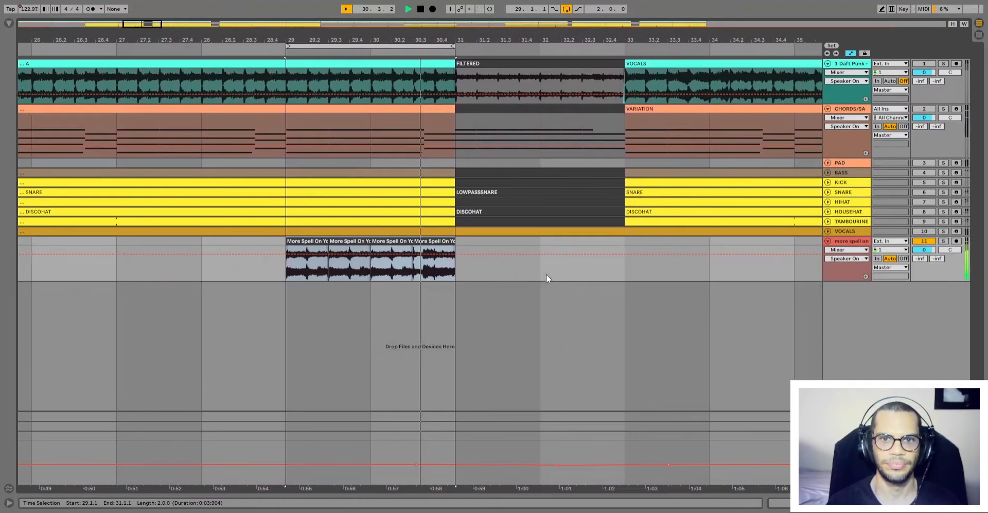
{"action": "key", "text": "space"}
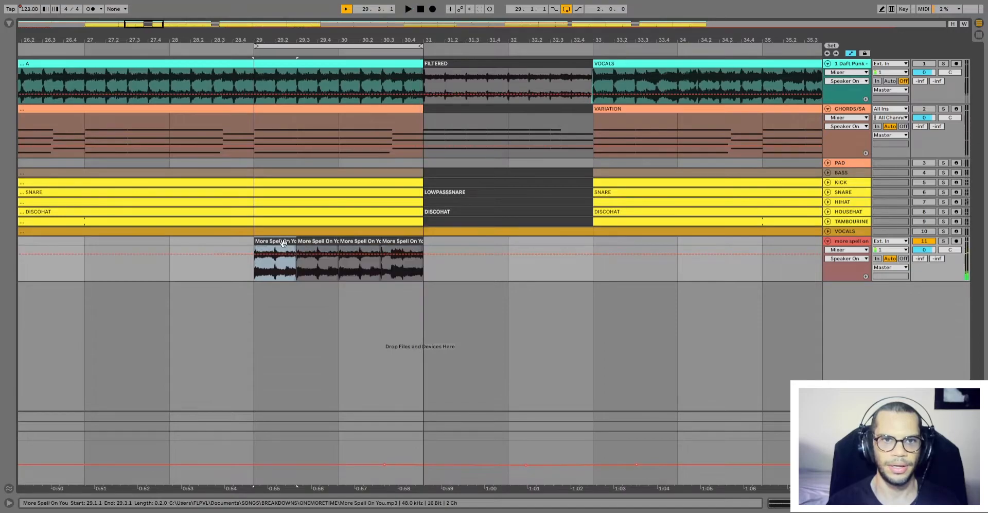
Inspect the shared clip settings of the four slices and replay their loop.
{"action": "double_click", "coordinate": [409, 243]}
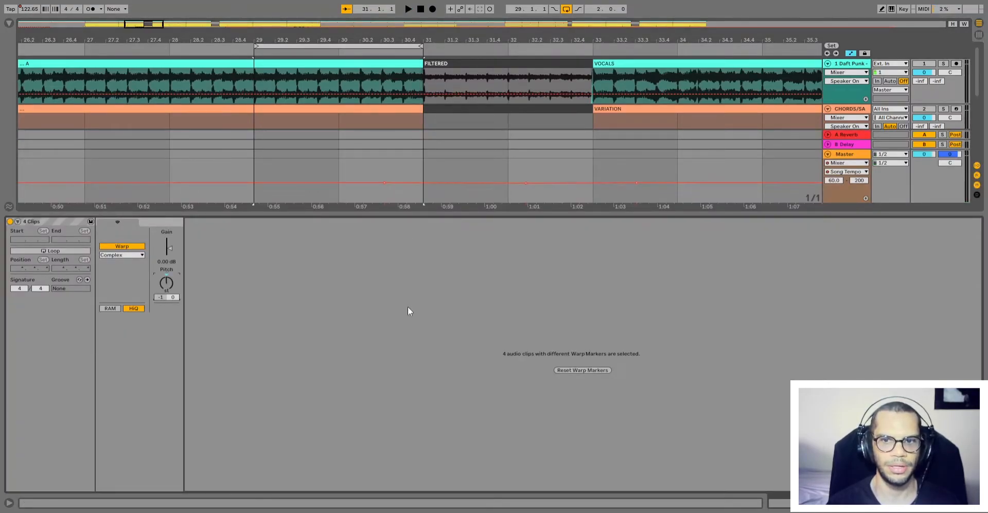
{"action": "key", "text": "ctrl+alt+l"}
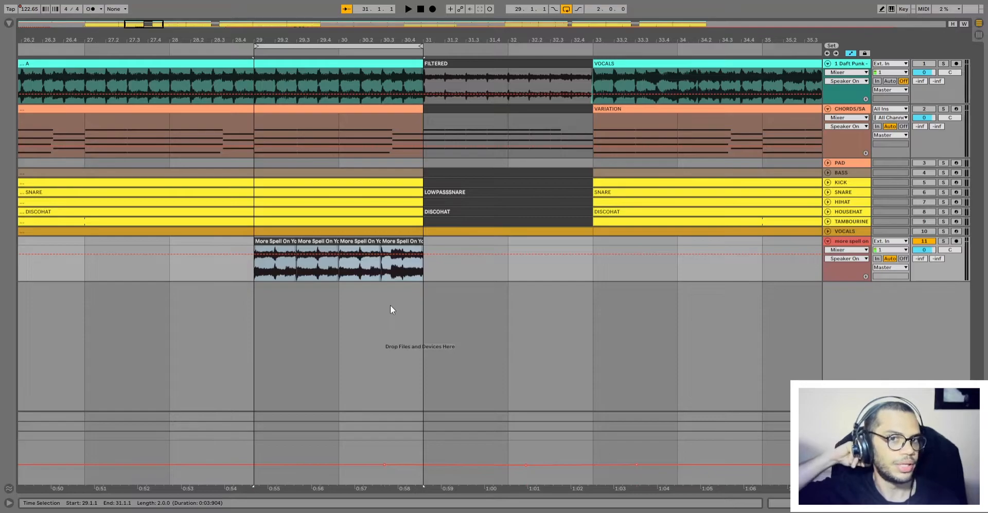
{"action": "key", "text": "space"}
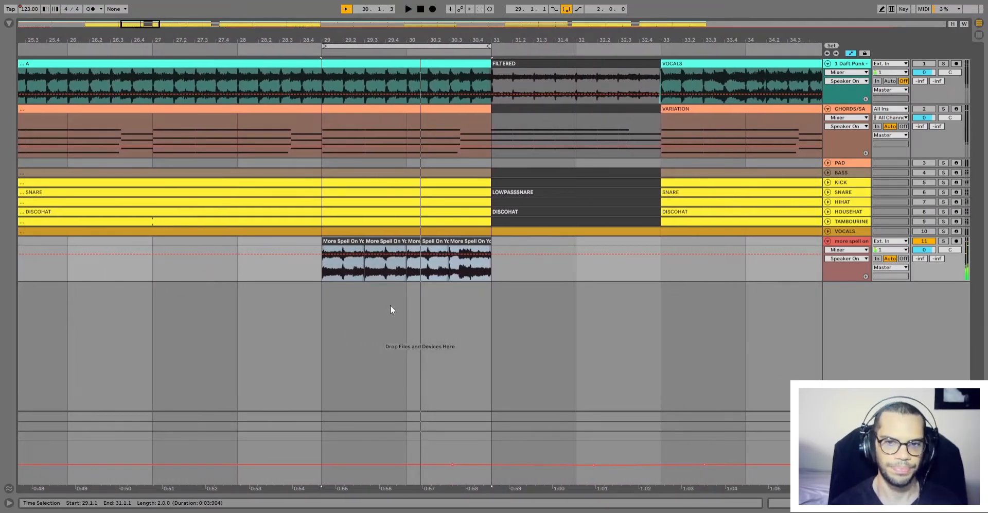
Duplicate the four slices to 31.1.1, then duplicate all eight slices to 33.1.1.
{"action": "left_click", "coordinate": [473, 242]}
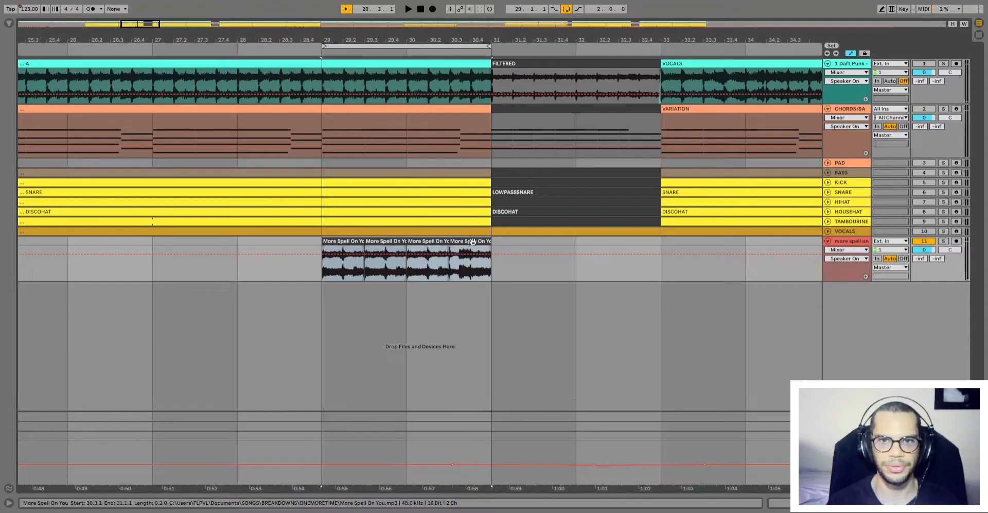
{"action": "key", "text": "ctrl+d"}
{"action": "left_click", "coordinate": [331, 242]}
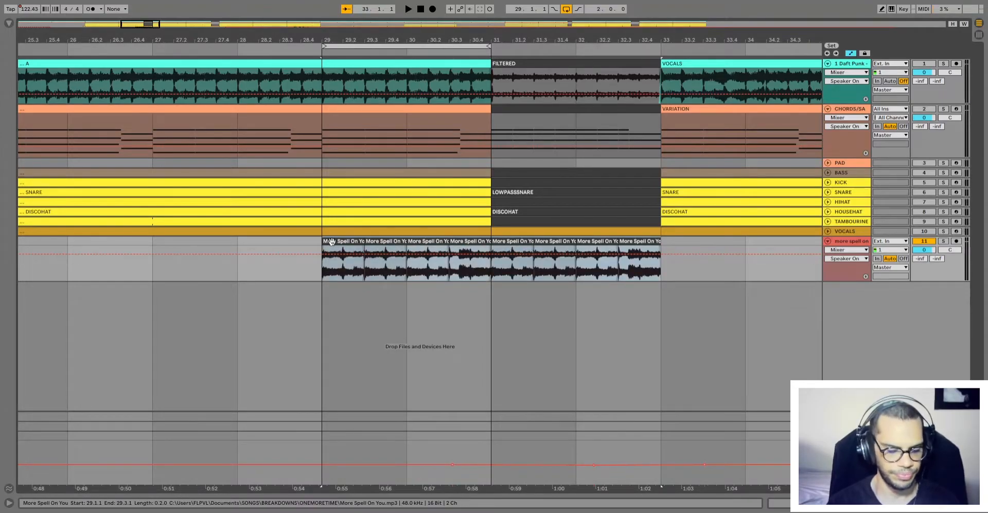
{"action": "key", "text": "minus"}
{"action": "key", "text": "minus"}
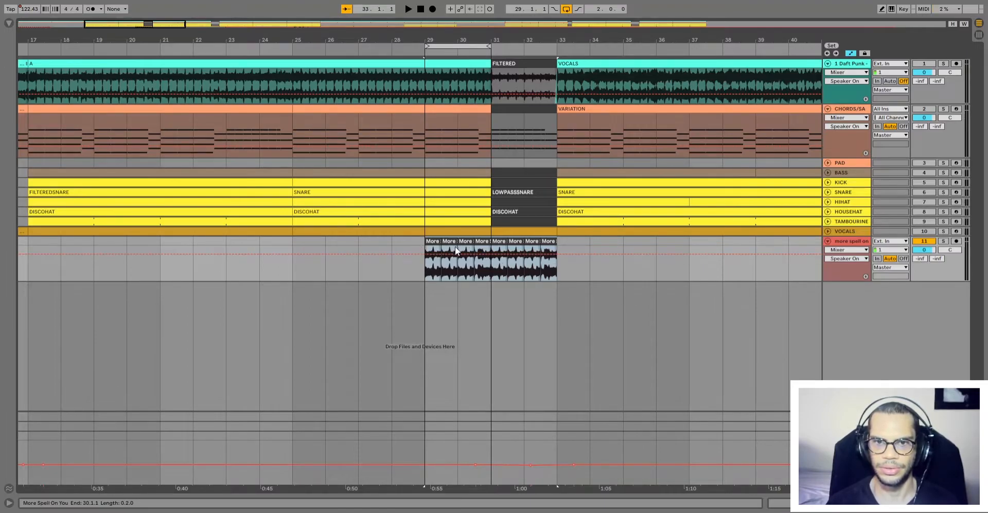
{"action": "key", "text": "ctrl+d"}
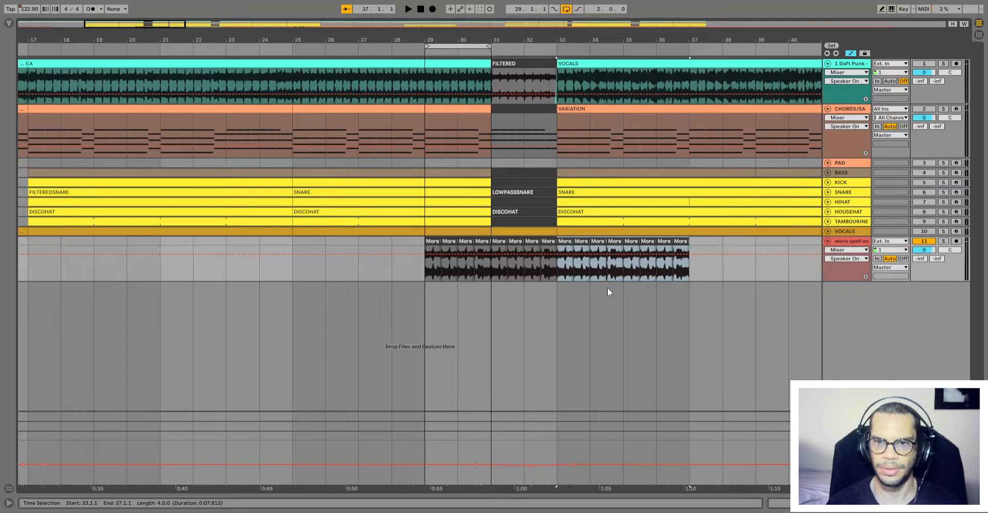
Delete the three slices between 35.1.1 and 36.3.1, keeping the last slice of the row.
{"action": "left_click", "coordinate": [647, 279]}
{"action": "left_click_drag", "start_coordinate": [627, 280], "coordinate": [663, 258]}
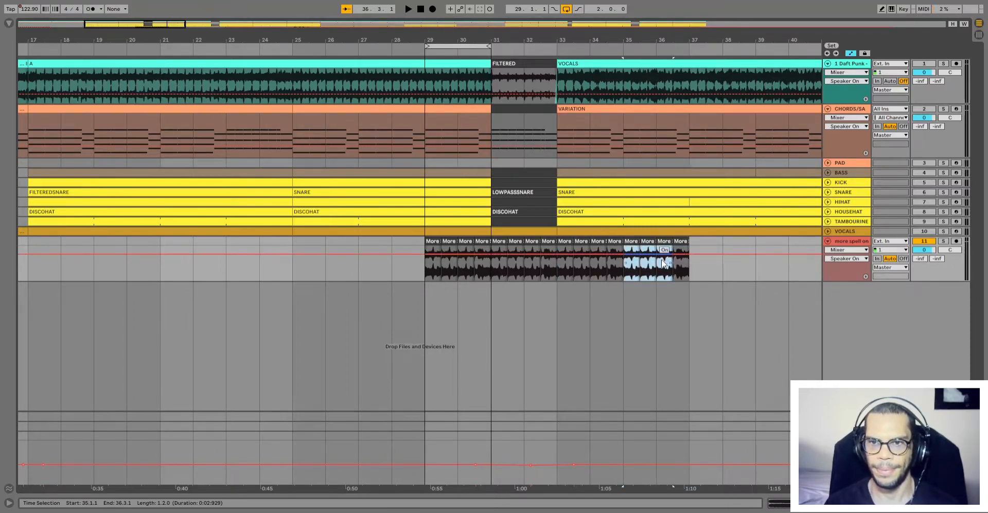
{"action": "left_click", "coordinate": [630, 241]}
{"action": "key", "text": "Delete"}
{"action": "left_click", "coordinate": [650, 241]}
{"action": "key", "text": "Delete"}
{"action": "left_click", "coordinate": [663, 242]}
{"action": "key", "text": "Delete"}
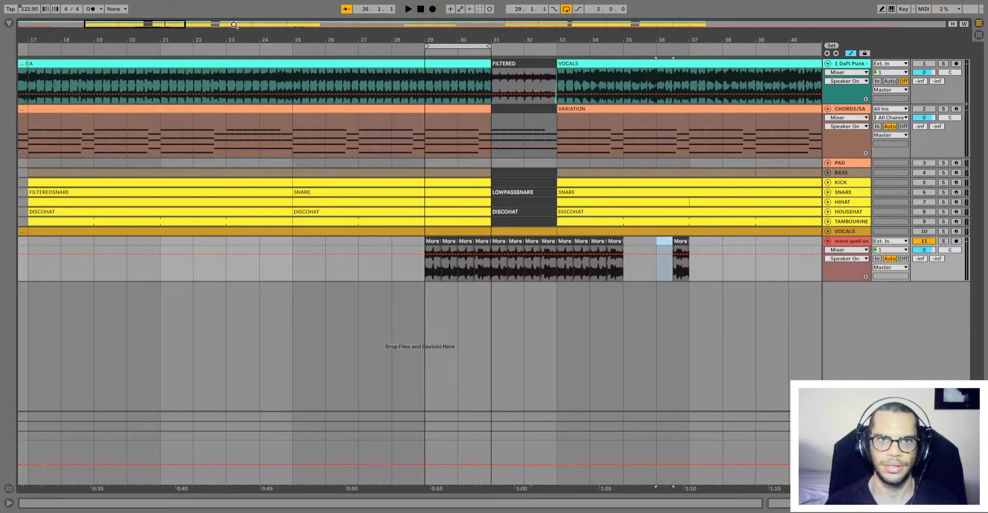
Copy the short chopped slice just before bar 69 into the empty stretch of the sample track around bar 42.
{"action": "left_click_drag", "start_coordinate": [130, 24], "coordinate": [130, 4]}
{"action": "left_click", "coordinate": [713, 241]}
{"action": "left_click", "coordinate": [709, 241]}
{"action": "left_click", "coordinate": [708, 241]}
{"action": "scroll", "coordinate": [709, 241], "scroll_direction": "right", "scroll_amount": 8}
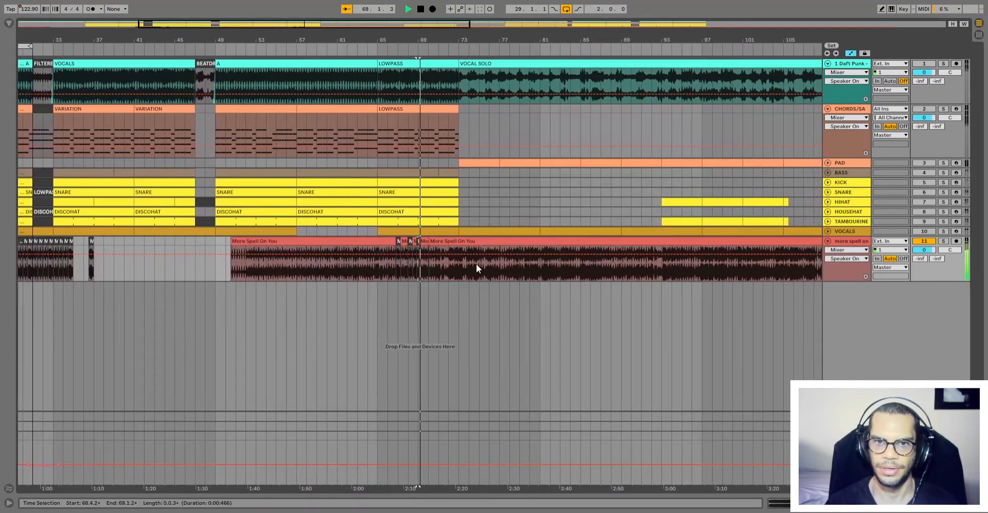
{"action": "left_click_drag", "start_coordinate": [416, 239], "coordinate": [150, 239]}
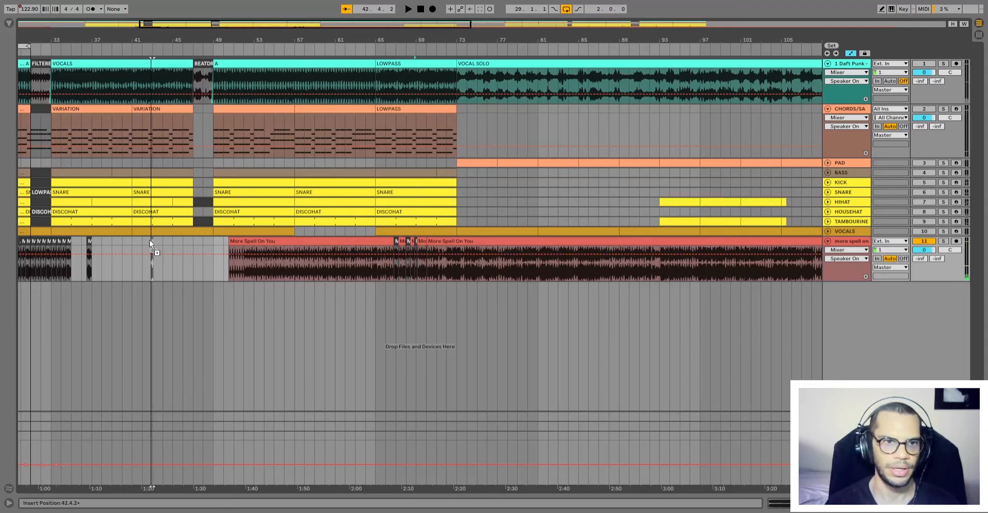
Align the copied short slice to 42.1.1 and extend its end to 42.2.1.
{"action": "key", "text": "z"}
{"action": "left_click_drag", "start_coordinate": [451, 240], "coordinate": [455, 242]}
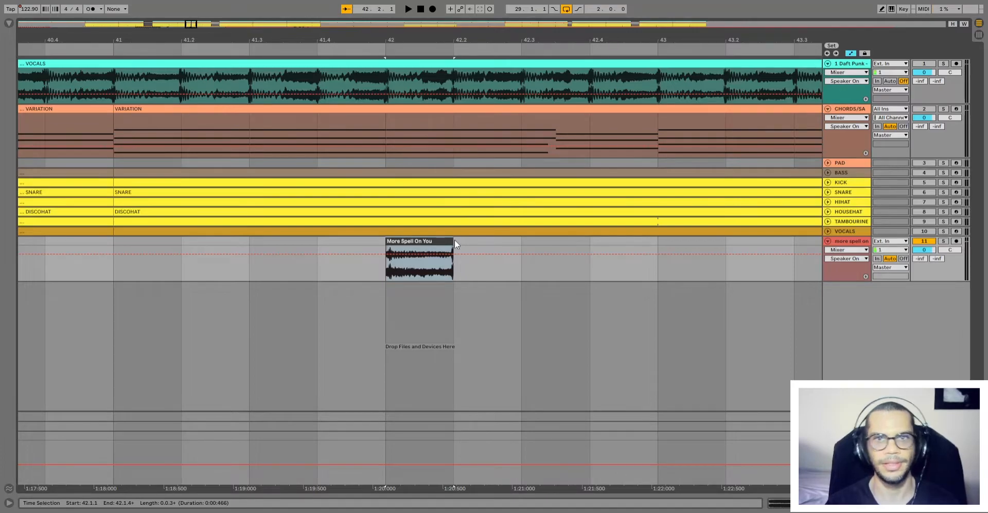
{"action": "left_click", "coordinate": [416, 287]}
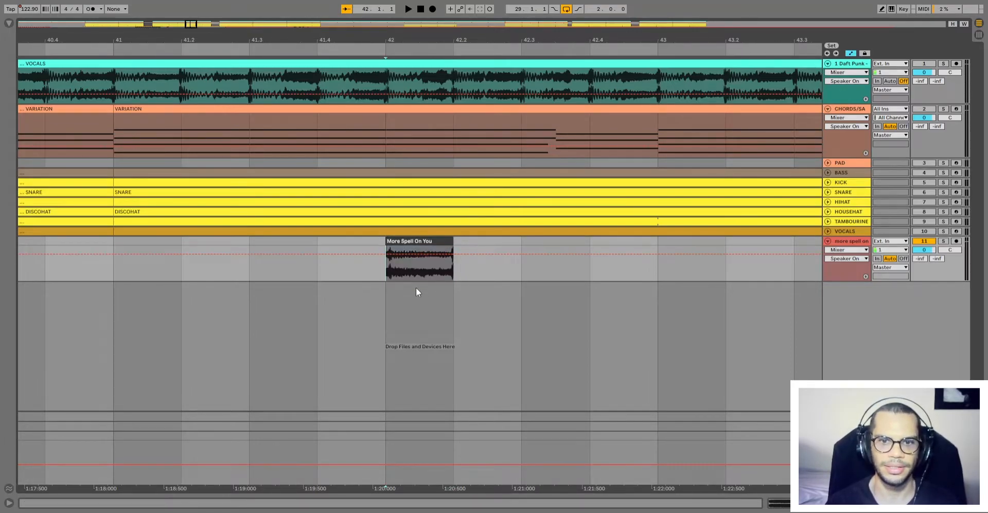
Loop the short slice from 42.1.1 to 42.2.1 and play it.
{"action": "left_click", "coordinate": [415, 238]}
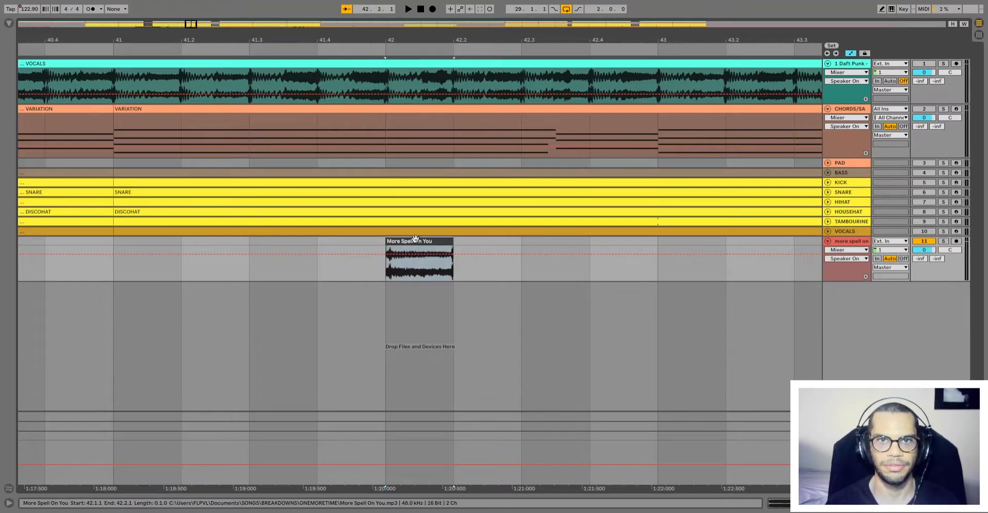
{"action": "key", "text": "ctrl+l"}
{"action": "key", "text": "space"}
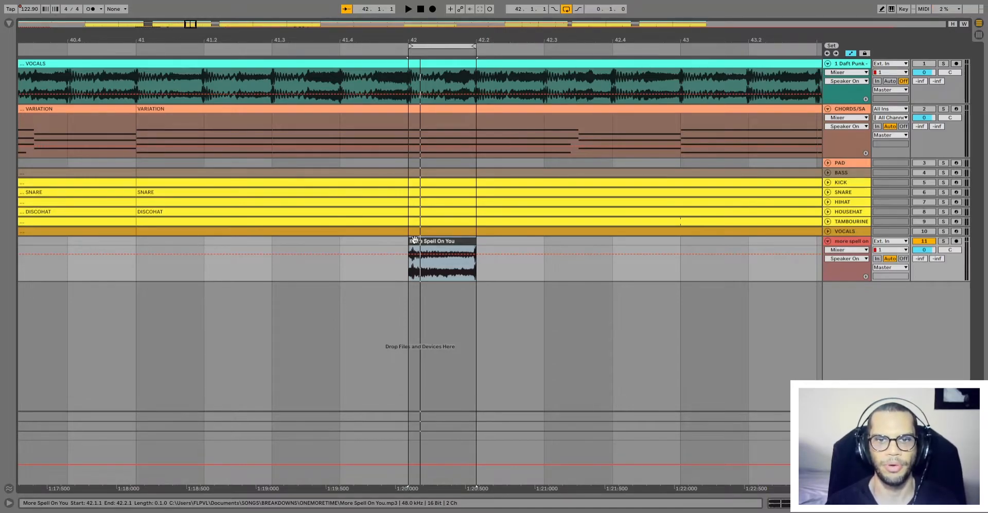
Open the short slice at 42.1.1, turn on Warp and HiQ, and place a warp marker at the transient near its end.
{"action": "double_click", "coordinate": [414, 239]}
{"action": "left_click", "coordinate": [110, 246]}
{"action": "left_click", "coordinate": [124, 296]}
{"action": "left_click", "coordinate": [957, 253]}
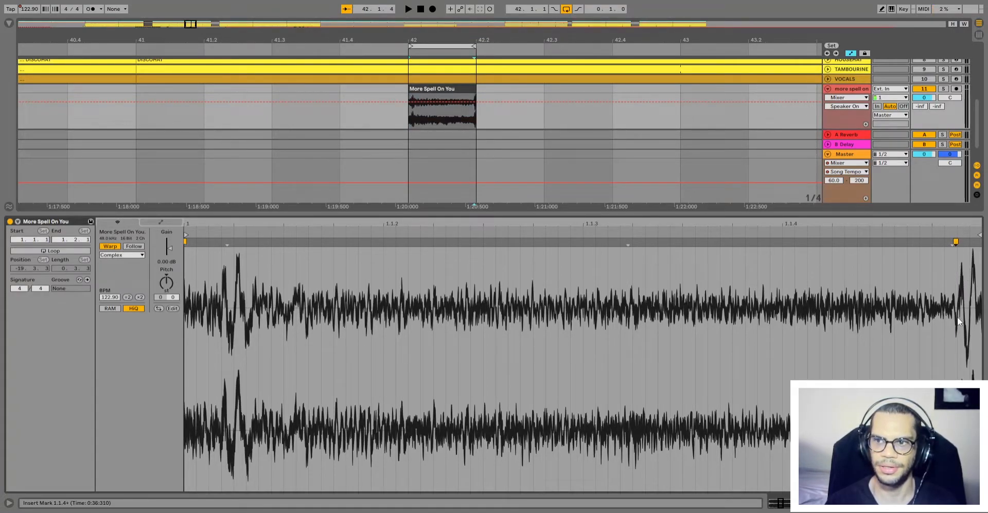
Warp the slice so its first transient sits near the start and its end transient meets 1.2.1, and play the loop.
{"action": "left_click_drag", "start_coordinate": [955, 241], "coordinate": [977, 247]}
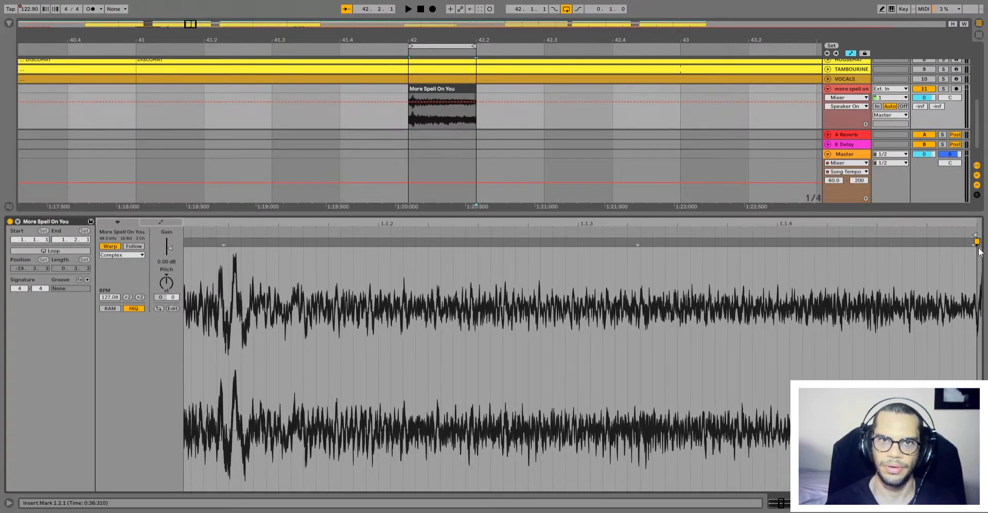
{"action": "key", "text": "ctrl+z"}
{"action": "left_click_drag", "start_coordinate": [228, 242], "coordinate": [194, 247]}
{"action": "left_click_drag", "start_coordinate": [951, 242], "coordinate": [973, 243]}
{"action": "left_click", "coordinate": [449, 91]}
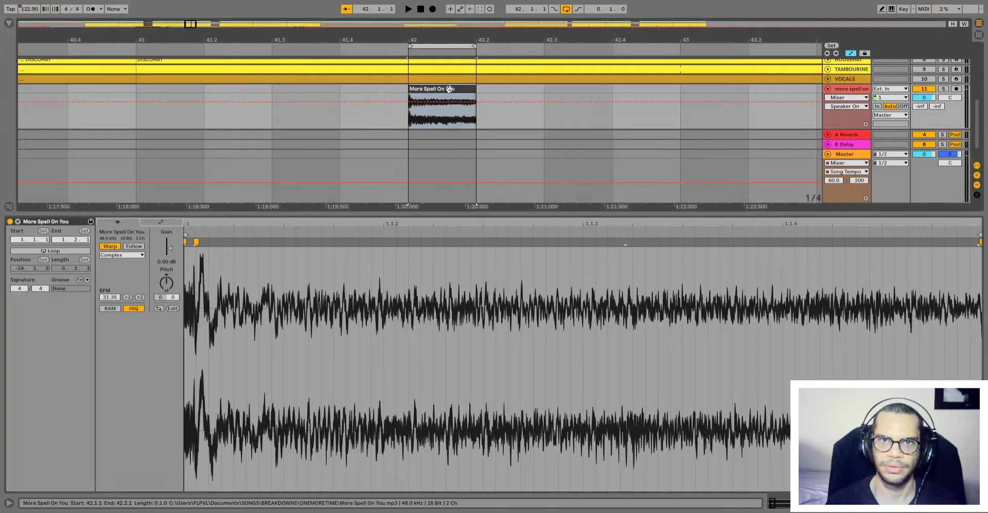
{"action": "key", "text": "space"}
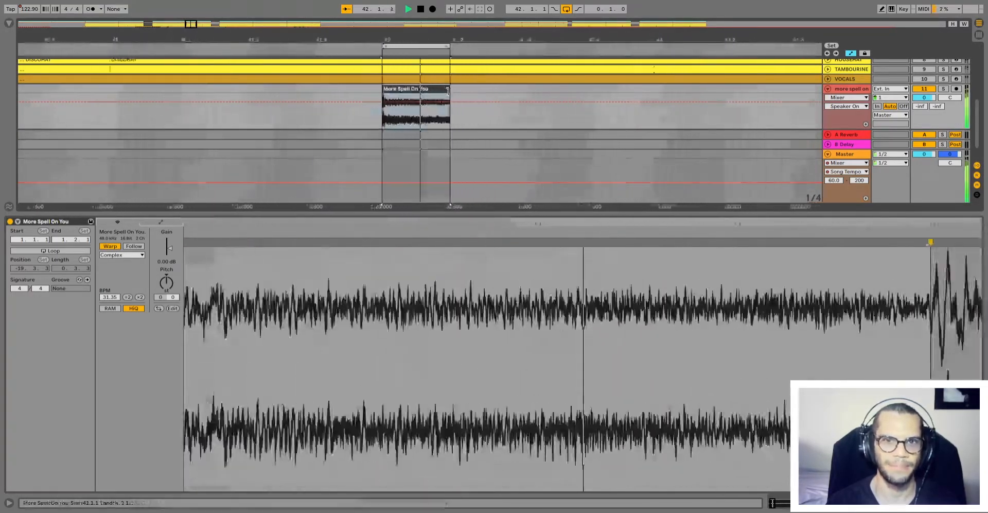
Fill 35.1.1 to 36.3.1 with copies of the warped short slice and play the row looped from 29.1.1 to 37.1.1.
{"action": "key", "text": "ctrl+alt+l"}
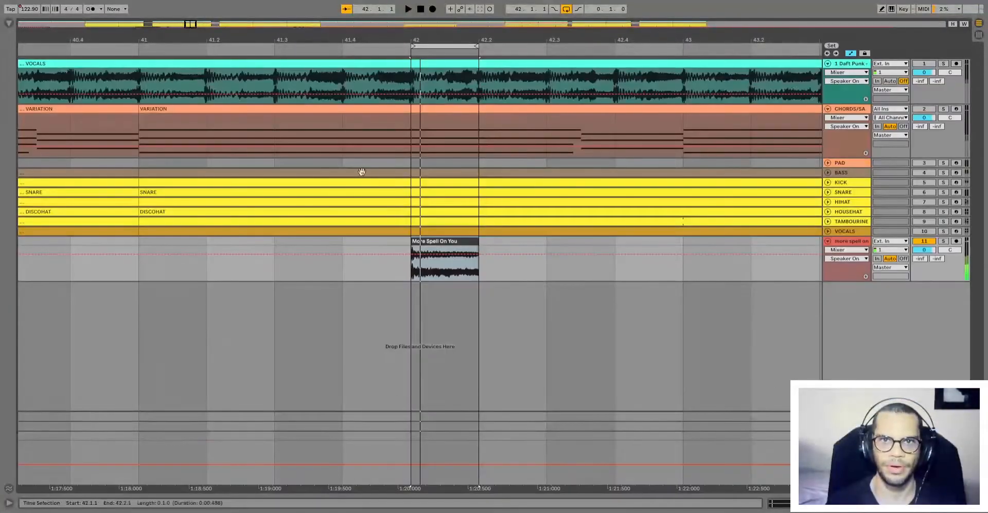
{"action": "left_click_drag", "start_coordinate": [191, 23], "coordinate": [197, 4]}
{"action": "left_click", "coordinate": [155, 242]}
{"action": "key", "text": "ctrl+v"}
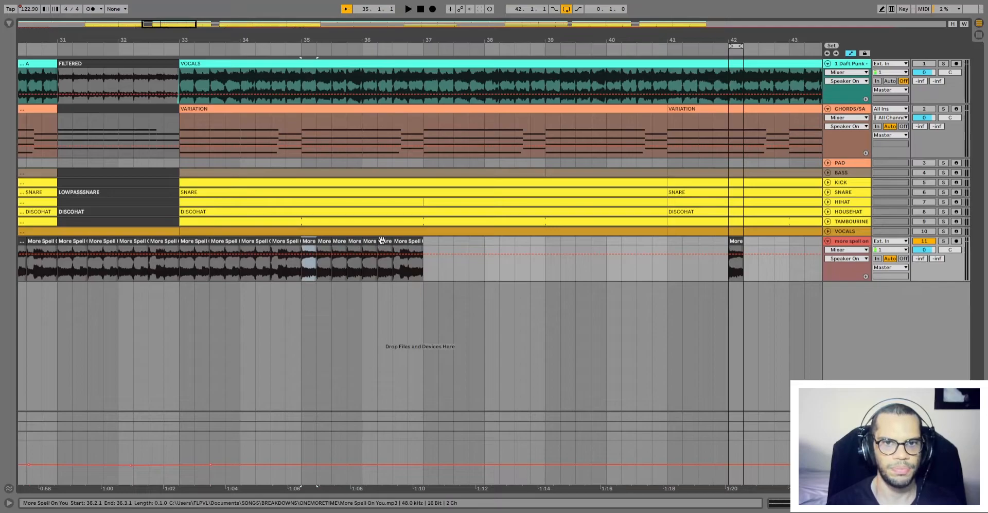
{"action": "left_click", "coordinate": [382, 240], "text": "shift"}
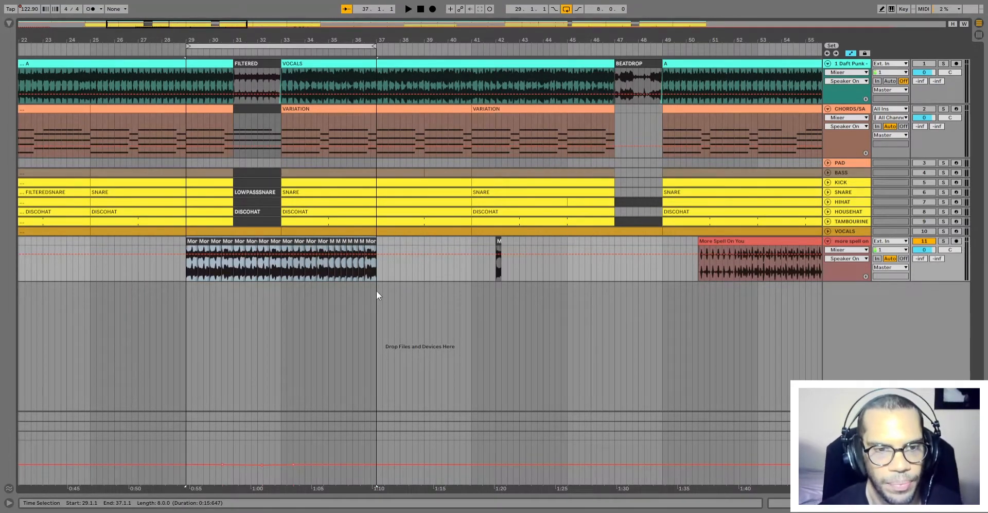
{"action": "key", "text": "space"}
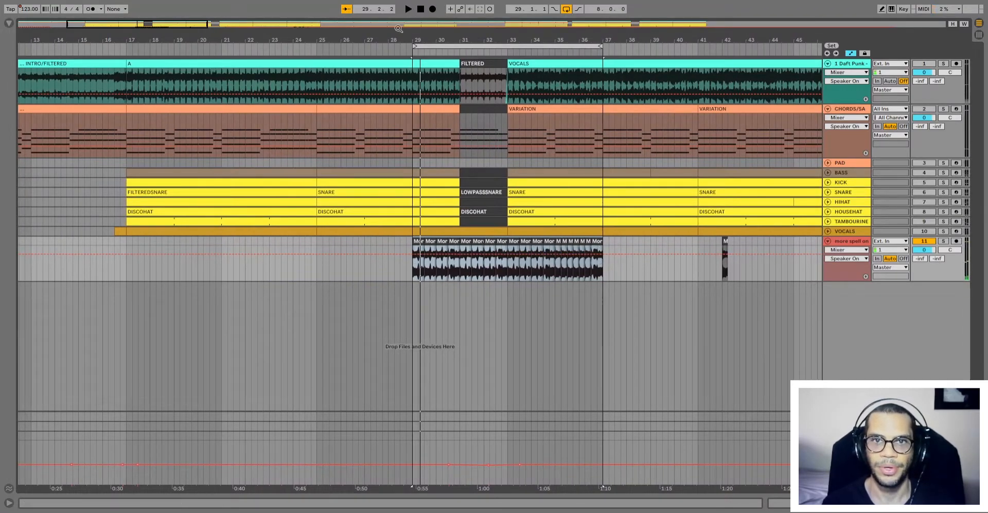
Loop the row of slices at the start of the sample track, from 1.1.1 to 9.1.1, and play it.
{"action": "key", "text": "minus"}
{"action": "key", "text": "minus"}
{"action": "left_click_drag", "start_coordinate": [100, 265], "coordinate": [20, 265]}
{"action": "key", "text": "plus"}
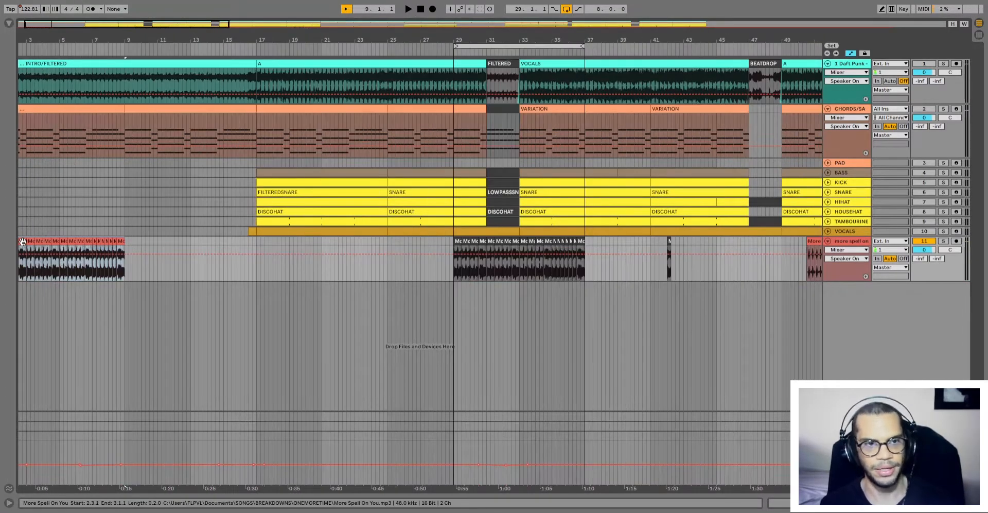
{"action": "key", "text": "ctrl+l"}
{"action": "key", "text": "space"}
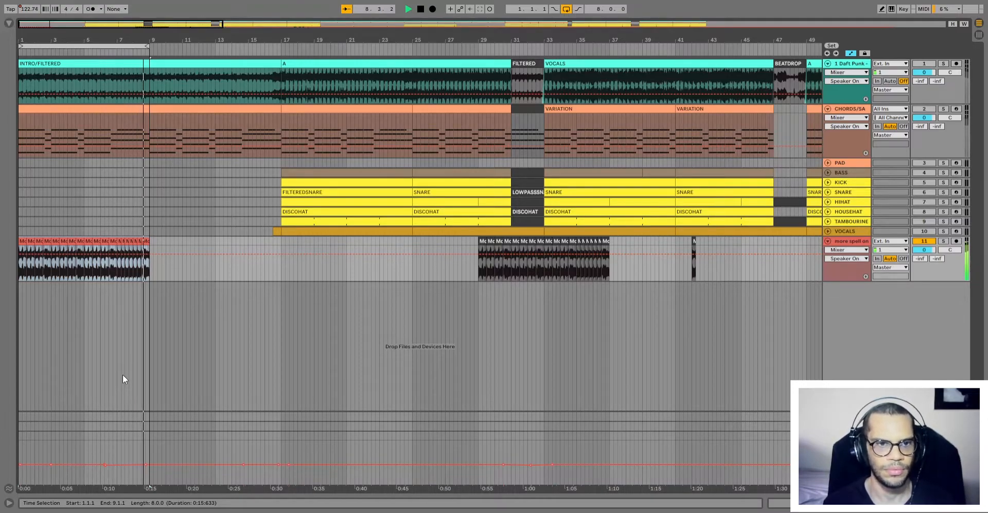
{"action": "key", "text": "space"}
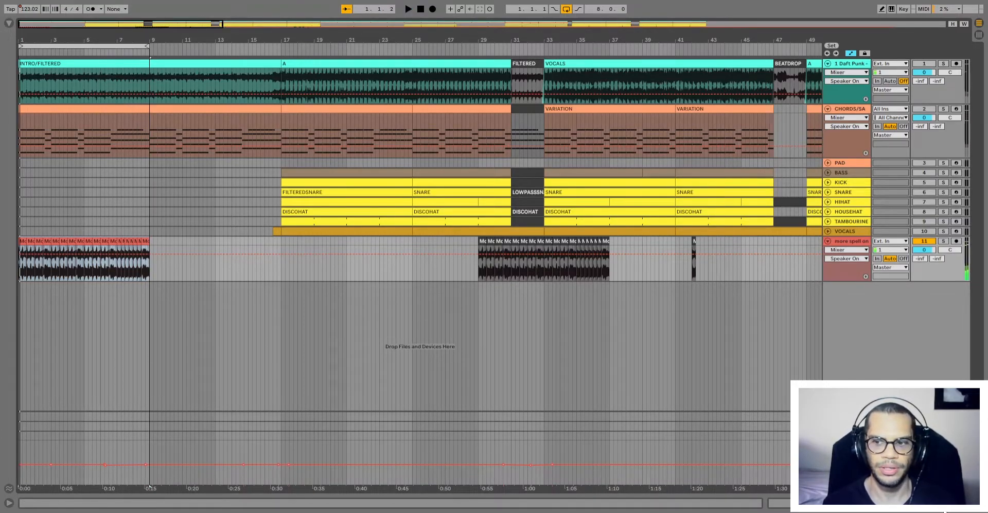
Expand and enable Auto Filter on the sample track, and play the slices from 1.1.1 to 9.1.1 through it.
{"action": "left_click", "coordinate": [943, 504]}
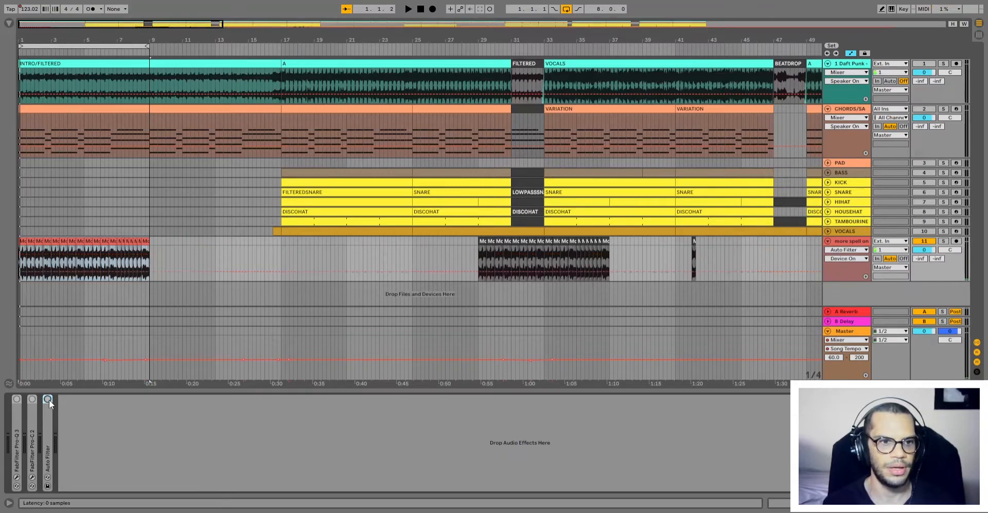
{"action": "double_click", "coordinate": [48, 428]}
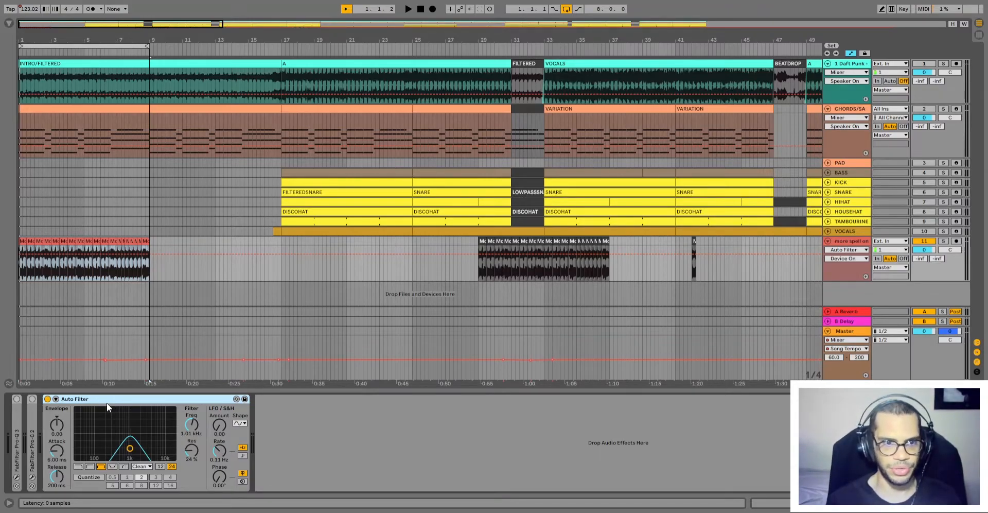
{"action": "left_click", "coordinate": [83, 110]}
{"action": "left_click", "coordinate": [88, 241]}
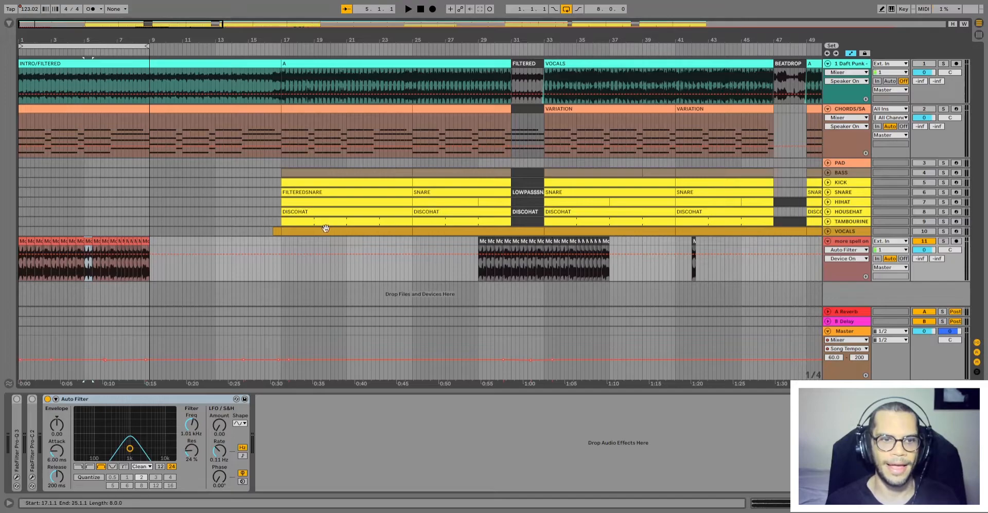
{"action": "left_click", "coordinate": [22, 242]}
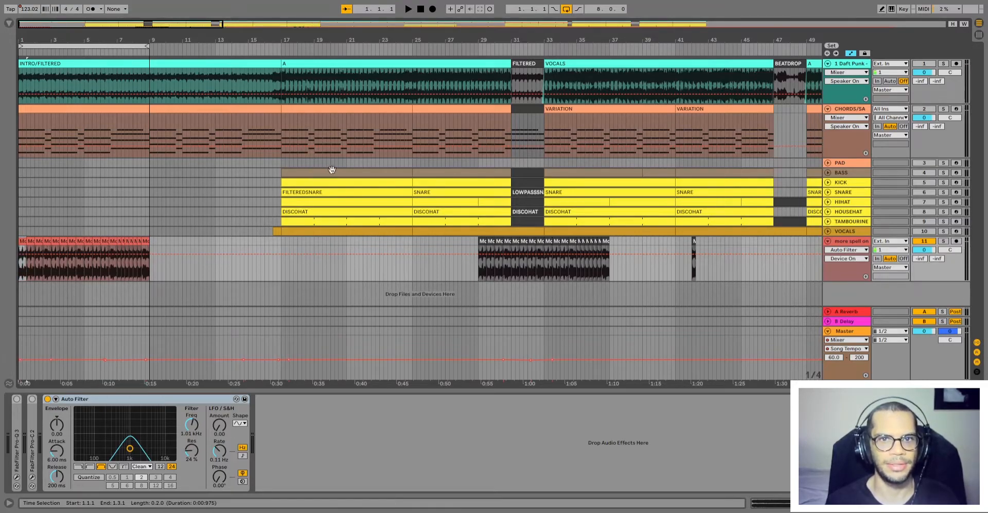
{"action": "left_click", "coordinate": [146, 241], "text": "shift"}
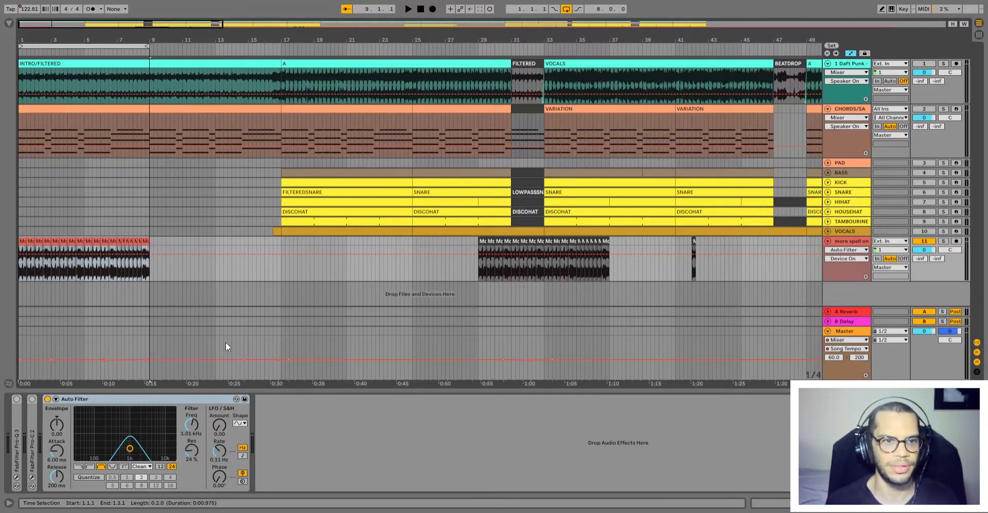
{"action": "key", "text": "space"}
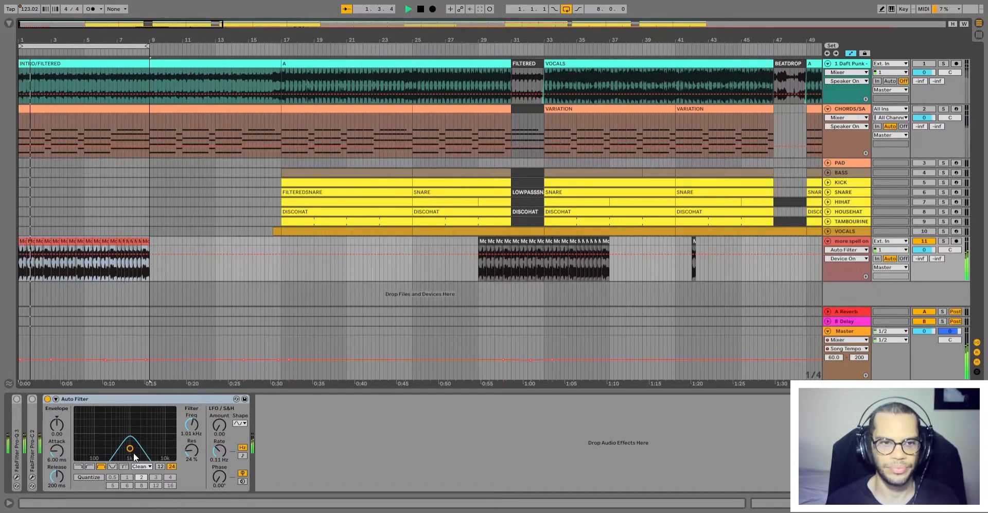
Try the Auto Filter as a band-pass at about 1.91 kHz and as a high-pass at about 400 Hz with 31% resonance.
{"action": "left_click_drag", "start_coordinate": [130, 448], "coordinate": [139, 442]}
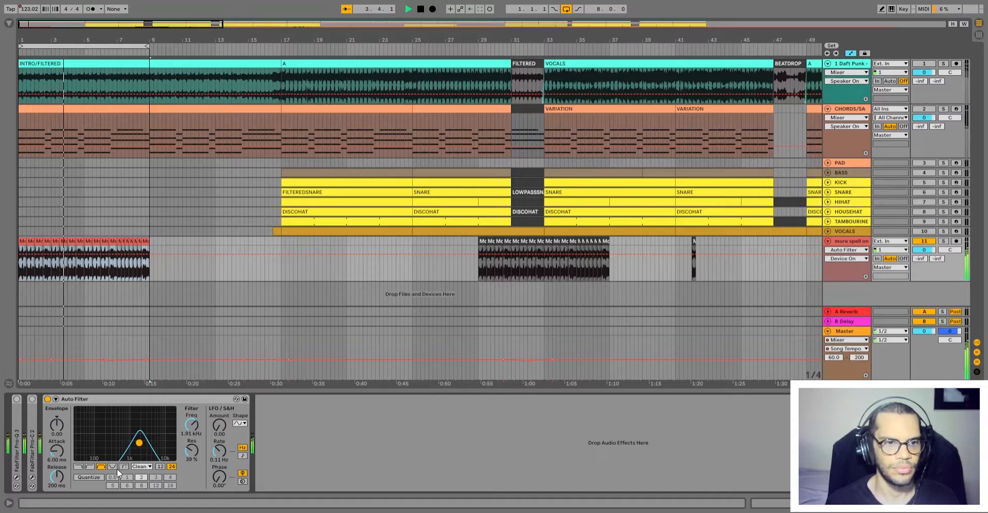
{"action": "left_click", "coordinate": [88, 467]}
{"action": "left_click_drag", "start_coordinate": [189, 425], "coordinate": [190, 443]}
{"action": "left_click_drag", "start_coordinate": [124, 442], "coordinate": [117, 446]}
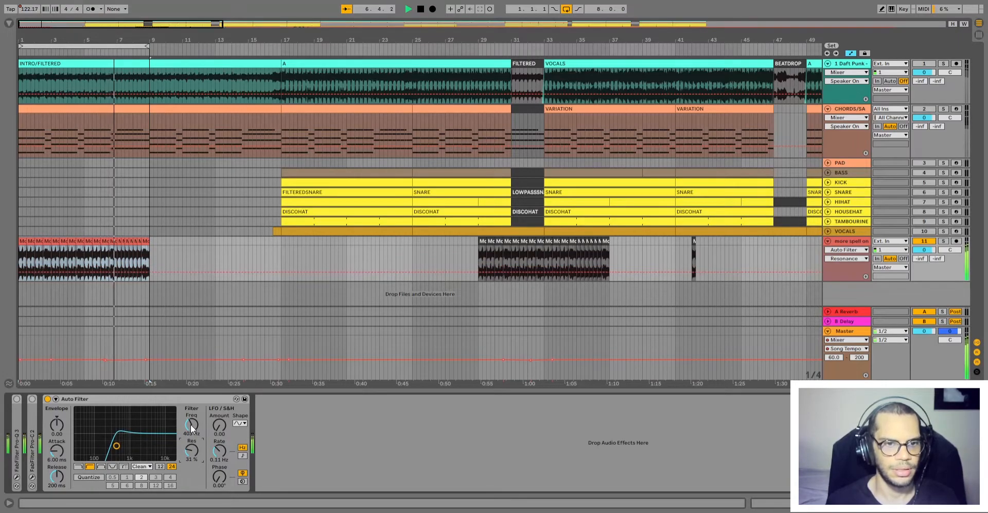
Raise the high-pass cutoff and compare the sample with the Auto Filter bypassed and enabled.
{"action": "left_click_drag", "start_coordinate": [117, 445], "coordinate": [135, 445]}
{"action": "left_click", "coordinate": [47, 399]}
{"action": "left_click", "coordinate": [47, 399]}
Set the Auto Filter to band-pass at about 2.29 kHz with a 12 dB slope, stop playback, and bypass and fold the device.
{"action": "left_click", "coordinate": [102, 466]}
{"action": "mouse_move", "coordinate": [135, 445]}
{"action": "left_mouse_down"}
{"action": "mouse_move", "coordinate": [121, 438]}
{"action": "mouse_move", "coordinate": [142, 445]}
{"action": "left_mouse_up"}
{"action": "left_click", "coordinate": [160, 465]}
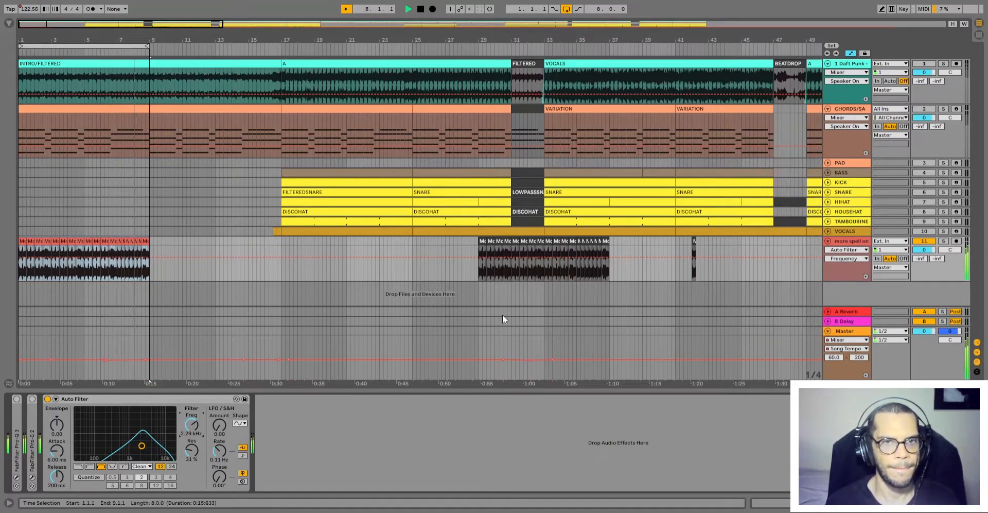
{"action": "key", "text": "space"}
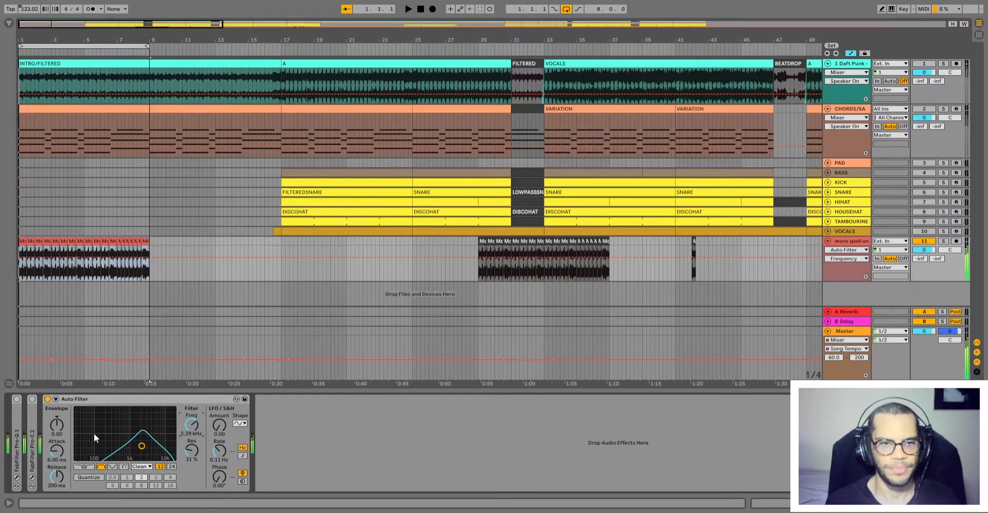
{"action": "double_click", "coordinate": [45, 400]}
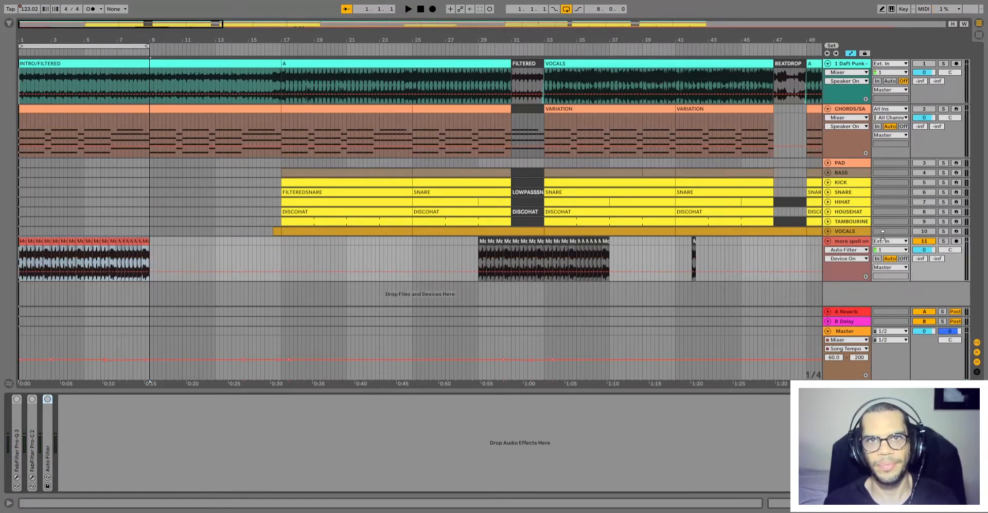
Mute the sample track and enable the original Daft Punk track, playing it from 1.1.1 to compare with the briefly soloed sample track.
{"action": "left_click", "coordinate": [921, 242]}
{"action": "left_click", "coordinate": [925, 65]}
{"action": "key", "text": "space"}
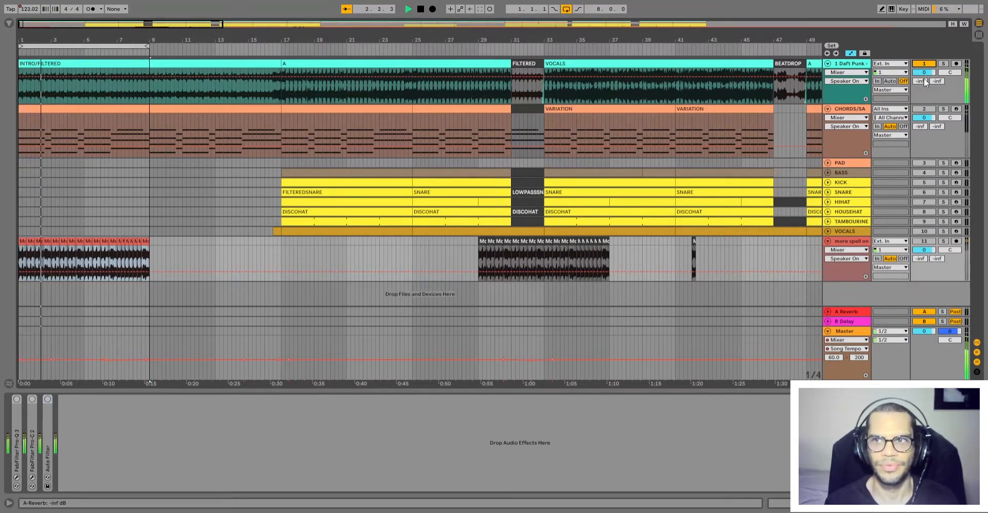
{"action": "key", "text": "space"}
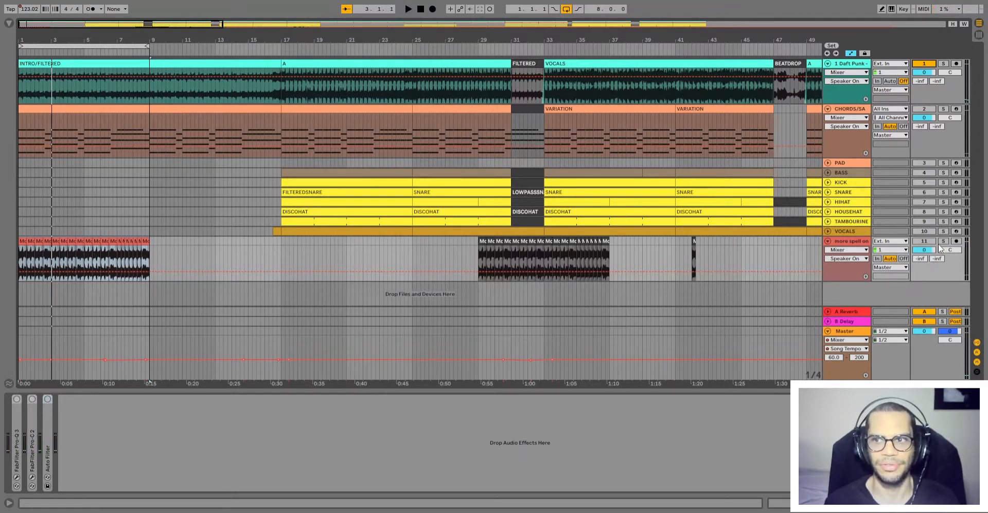
{"action": "key", "text": "space"}
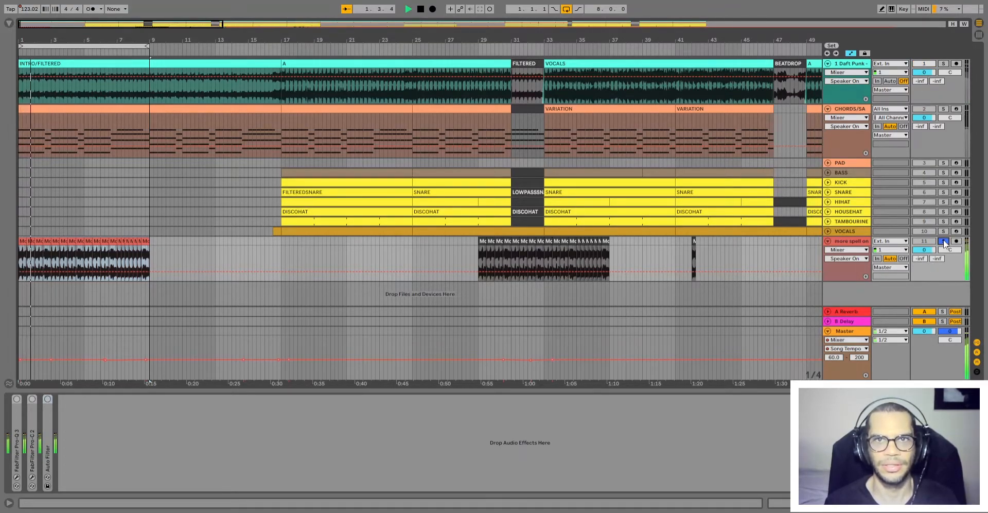
{"action": "left_click", "coordinate": [945, 243]}
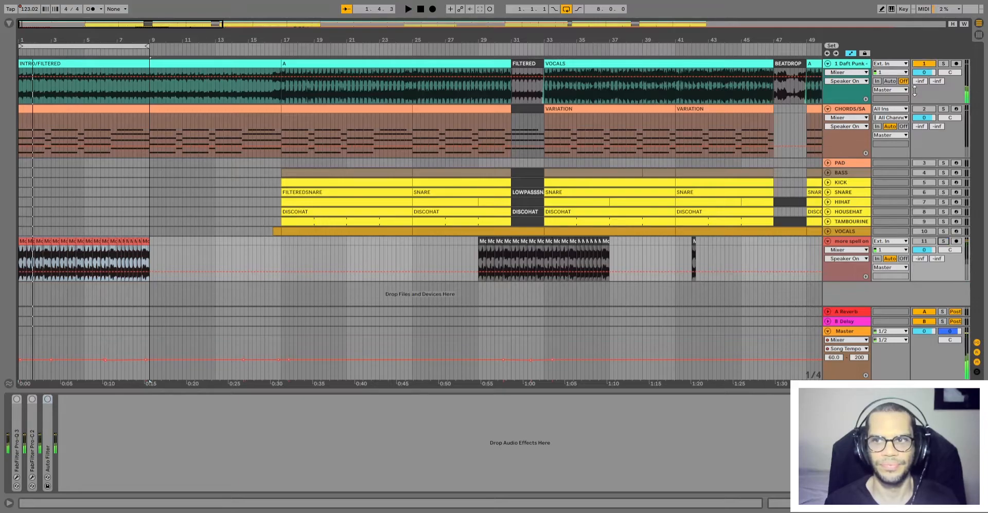
Fold the sample track and open the first MIDI clip of the chords track.
{"action": "left_click", "coordinate": [828, 241]}
{"action": "left_click", "coordinate": [828, 242]}
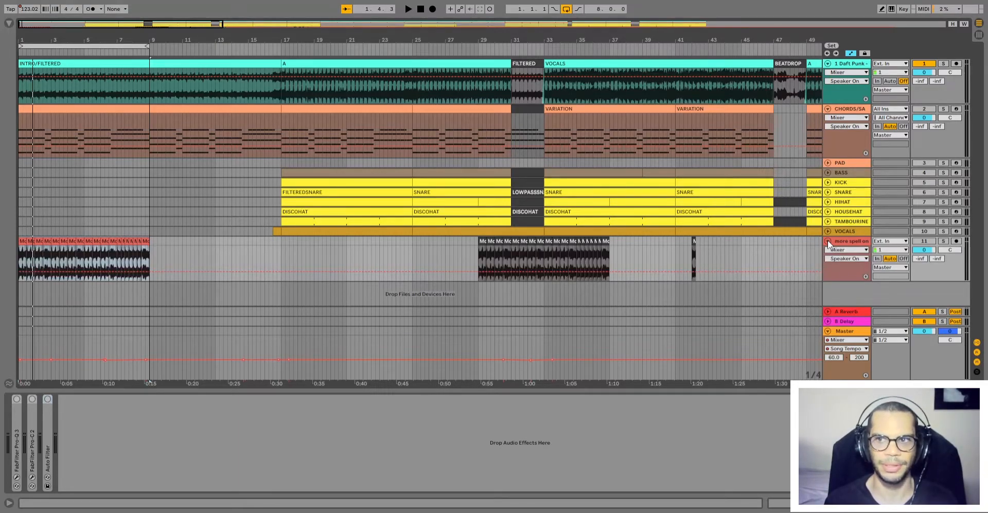
{"action": "left_click", "coordinate": [827, 241]}
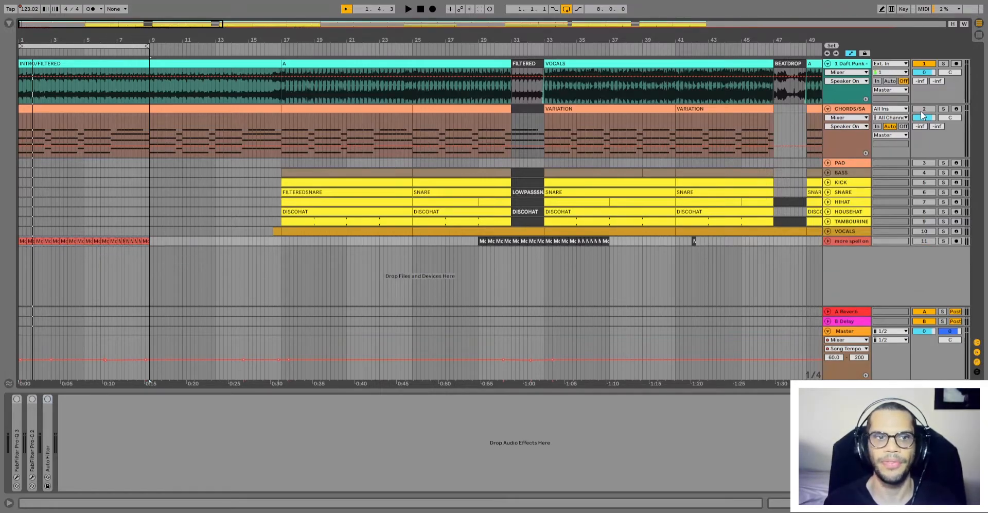
{"action": "left_click", "coordinate": [114, 139]}
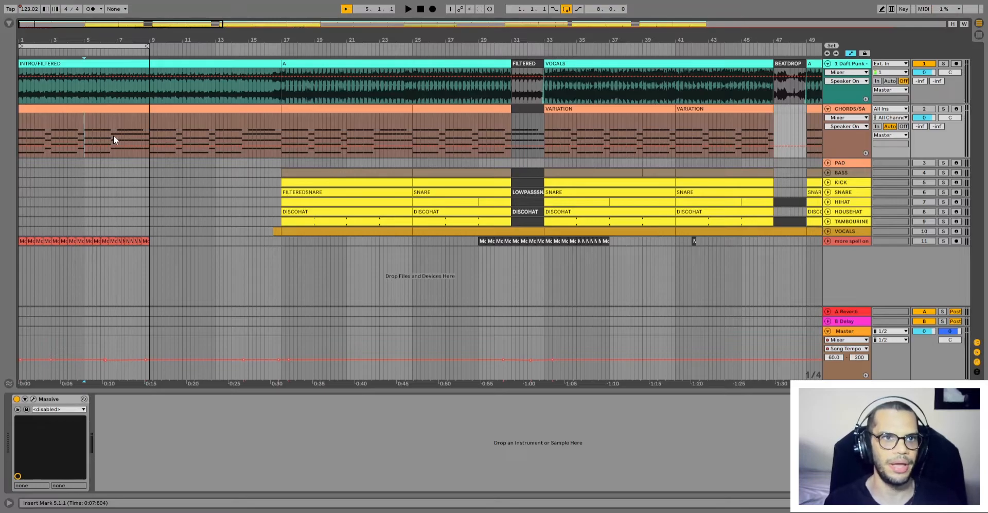
{"action": "double_click", "coordinate": [113, 115]}
{"action": "scroll", "coordinate": [380, 342], "scroll_direction": "down", "scroll_amount": 1}
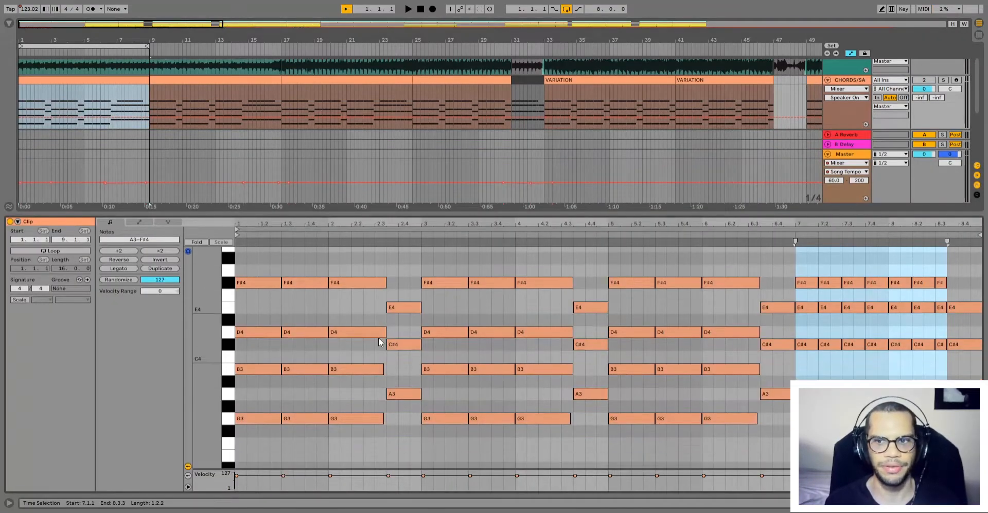
Examine the chord progression, selecting the A3, C#4 and E4 chords ending bars 2 and 4, the repeated chords from bar 7 and the closing chord.
{"action": "scroll", "coordinate": [380, 341], "scroll_direction": "up", "scroll_amount": 1}
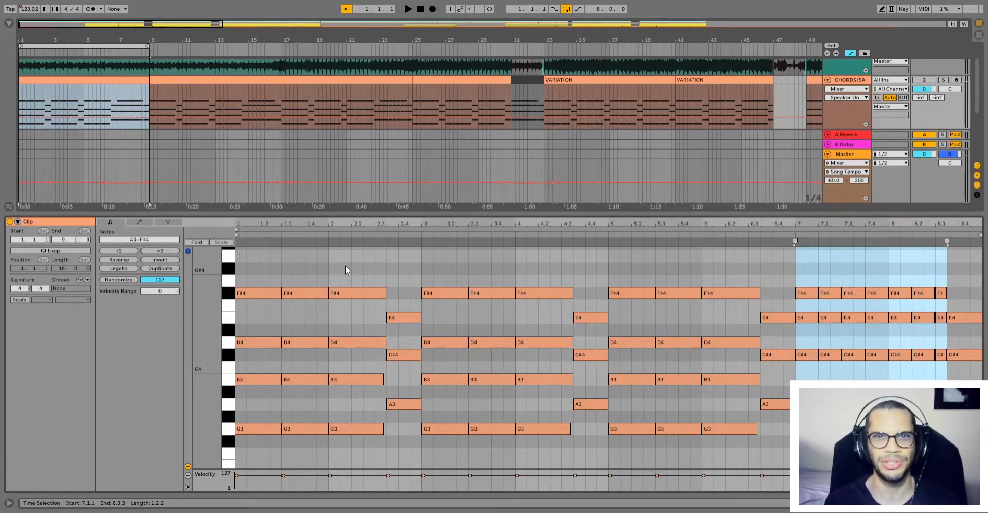
{"action": "left_click_drag", "start_coordinate": [401, 279], "coordinate": [406, 452]}
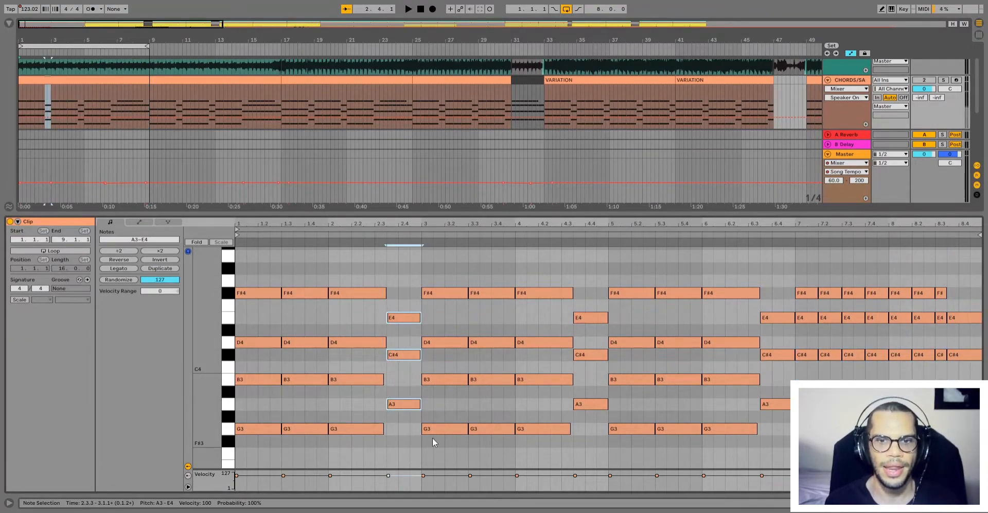
{"action": "left_click_drag", "start_coordinate": [587, 271], "coordinate": [588, 365]}
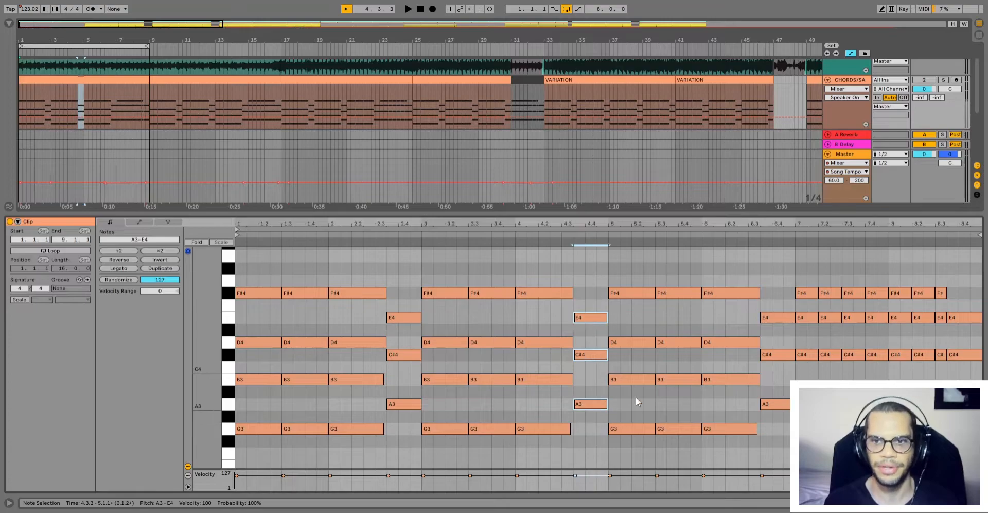
{"action": "left_click_drag", "start_coordinate": [625, 274], "coordinate": [932, 426]}
{"action": "scroll", "coordinate": [782, 440], "scroll_direction": "up", "scroll_amount": 1}
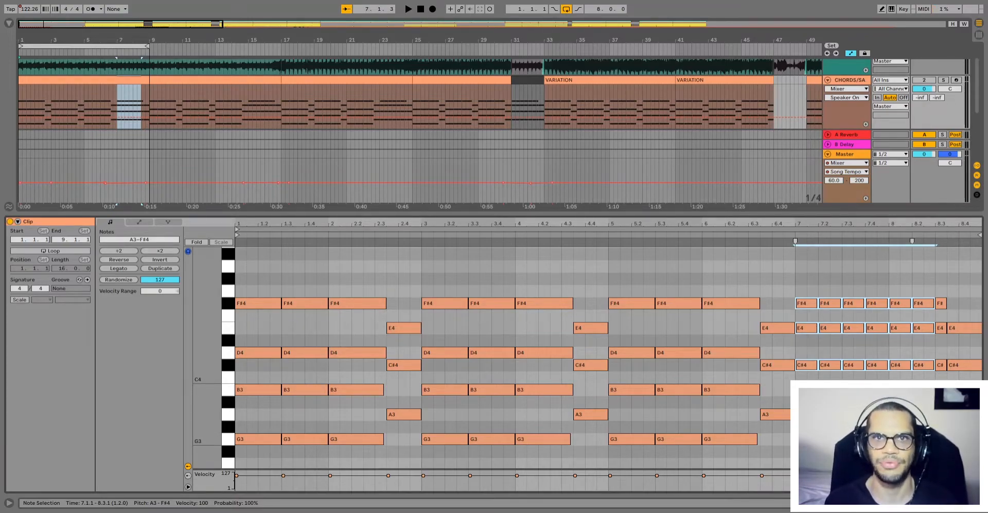
{"action": "left_click_drag", "start_coordinate": [961, 427], "coordinate": [972, 308]}
{"action": "left_click", "coordinate": [136, 80]}
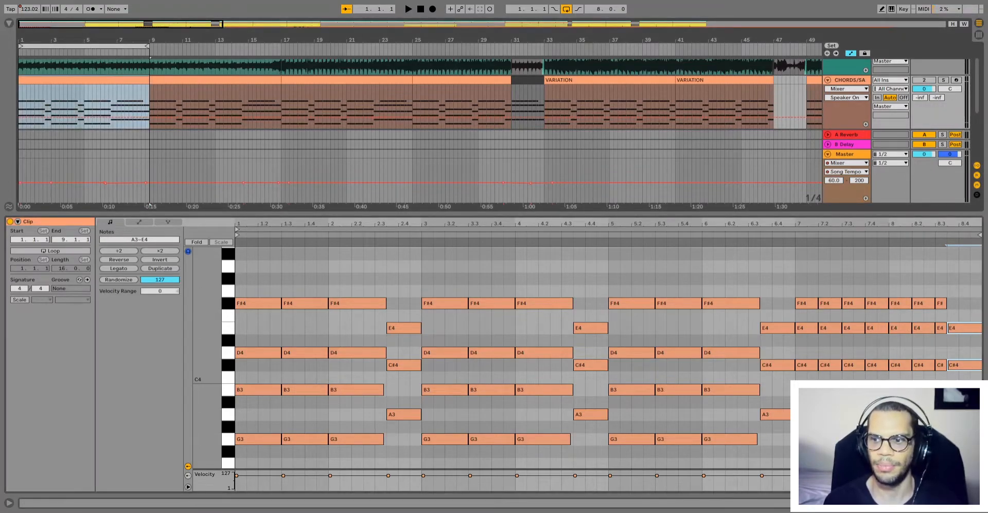
Enable the chords track and play it with the original, trying its volume at 1.8 dB and resetting it to 0.
{"action": "left_click", "coordinate": [925, 81]}
{"action": "scroll", "coordinate": [875, 98], "scroll_direction": "up", "scroll_amount": 2}
{"action": "scroll", "coordinate": [806, 98], "scroll_direction": "down", "scroll_amount": 2}
{"action": "key", "text": "space"}
{"action": "scroll", "coordinate": [853, 181], "scroll_direction": "up", "scroll_amount": 2}
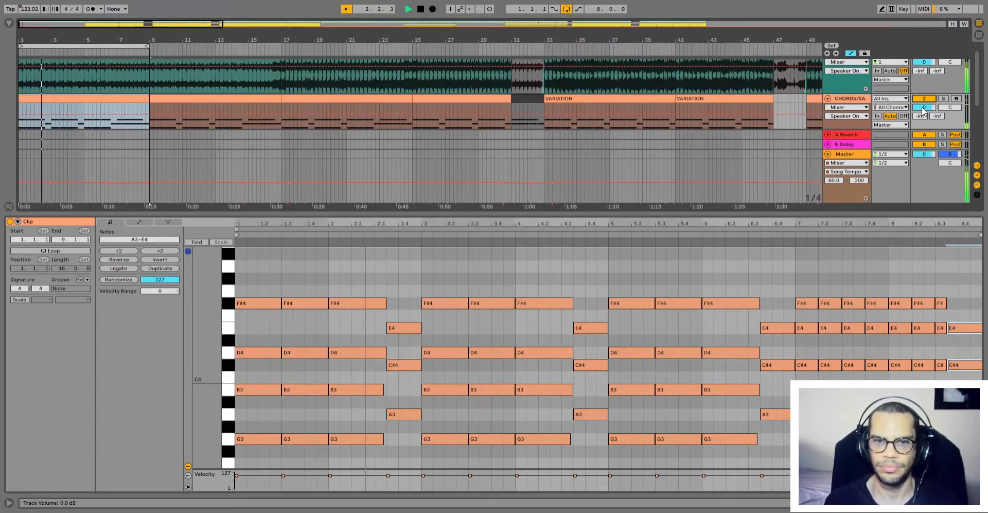
{"action": "left_click_drag", "start_coordinate": [923, 110], "coordinate": [924, 105]}
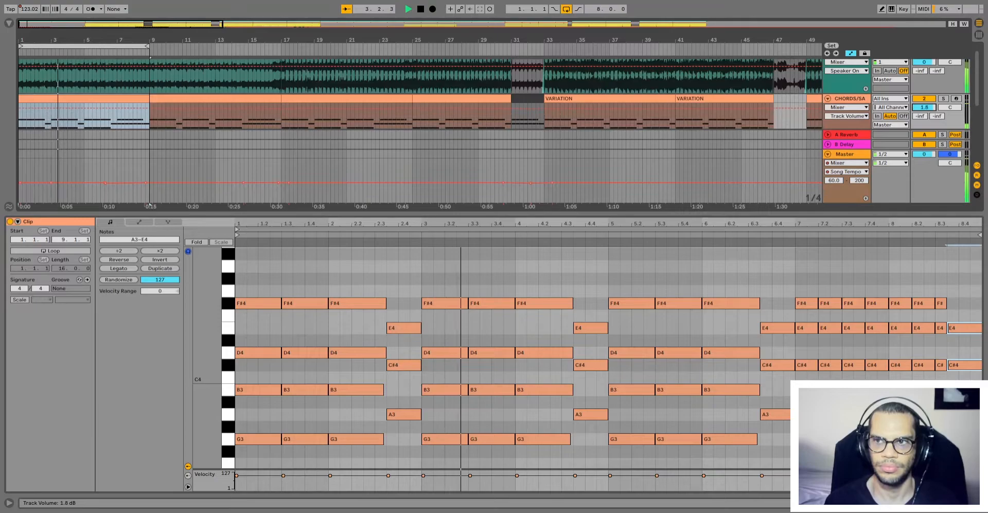
{"action": "double_click", "coordinate": [924, 109]}
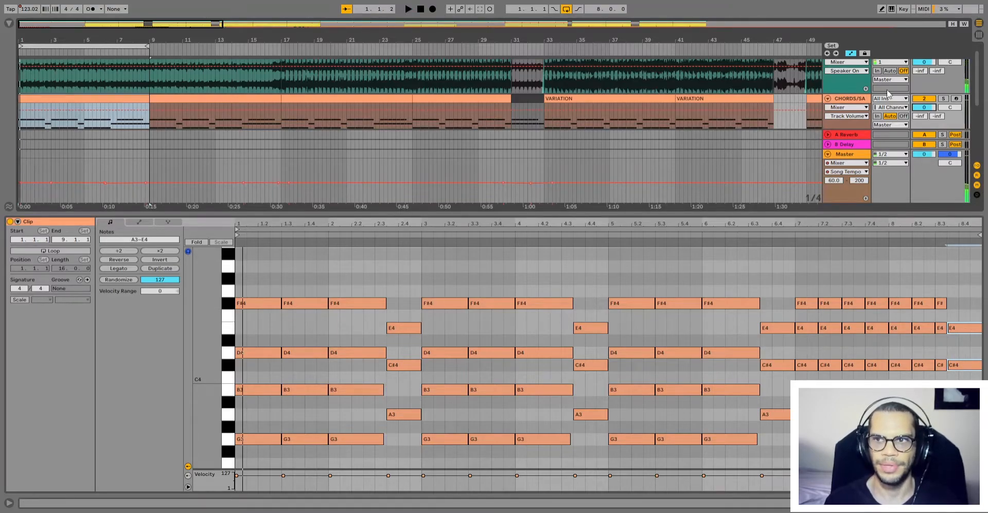
Loop the first two chords clips over 16 bars, examine the second clip's notes, and hide the clip view.
{"action": "left_click", "coordinate": [204, 98], "text": "shift"}
{"action": "key", "text": "ctrl+l"}
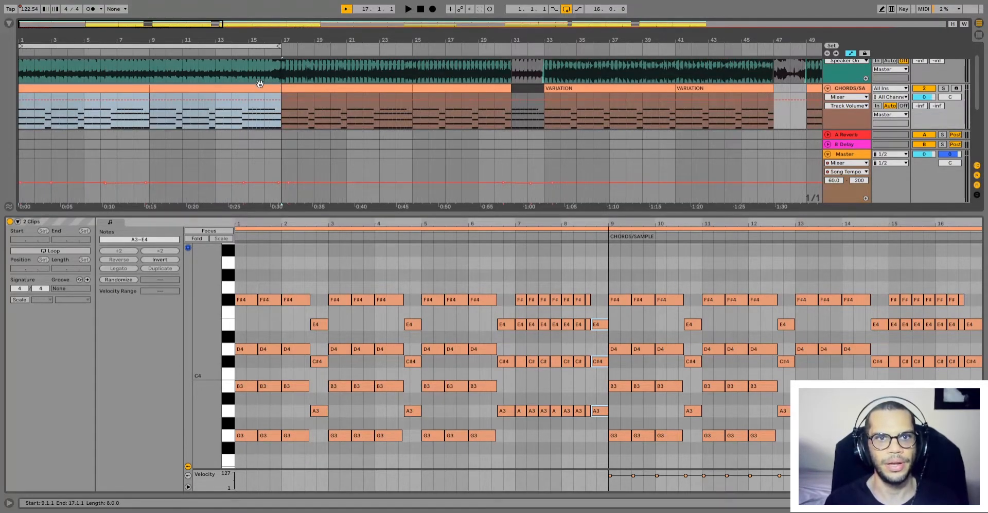
{"action": "scroll", "coordinate": [260, 83], "scroll_direction": "down", "scroll_amount": 3}
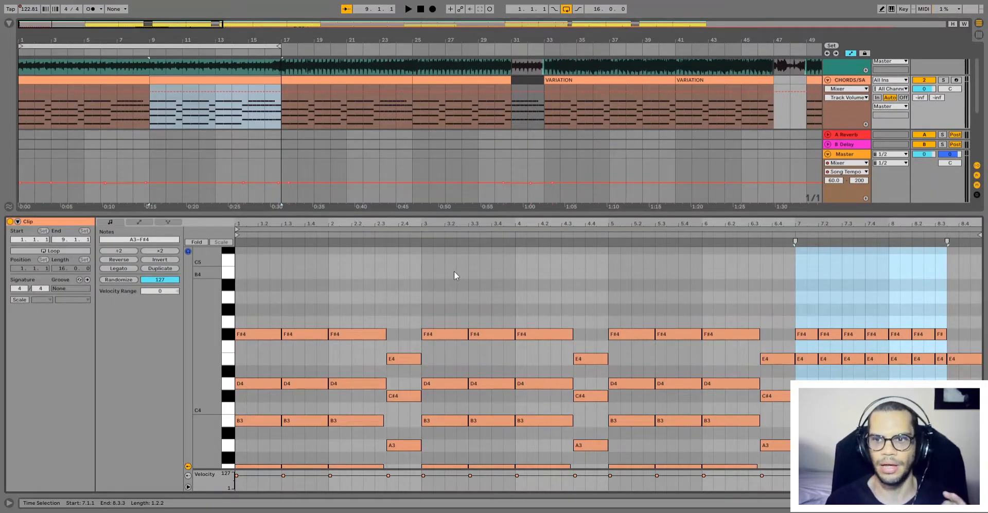
{"action": "scroll", "coordinate": [454, 271], "scroll_direction": "down", "scroll_amount": 3}
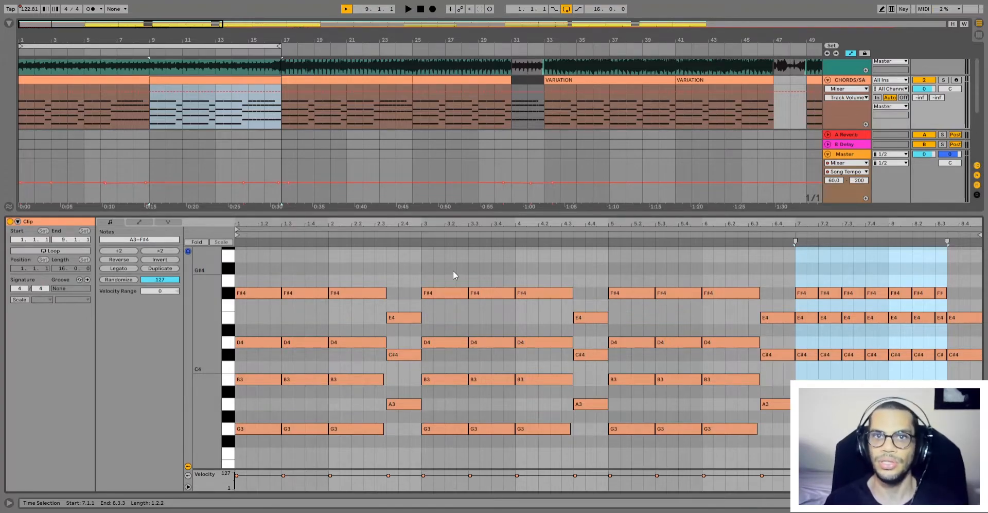
{"action": "left_click", "coordinate": [979, 502]}
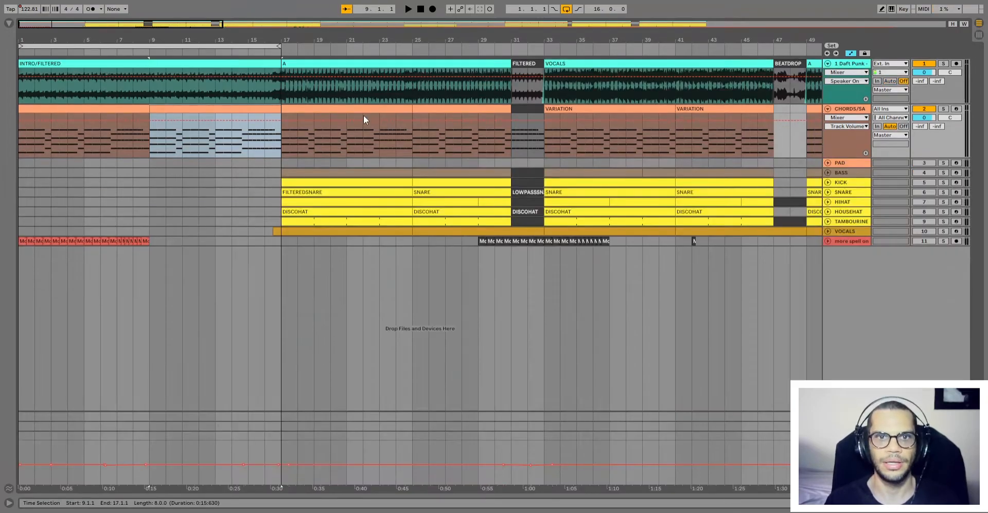
Review the chords clips from bar 17 through the filtered section ending at bar 33.
{"action": "left_click", "coordinate": [364, 116]}
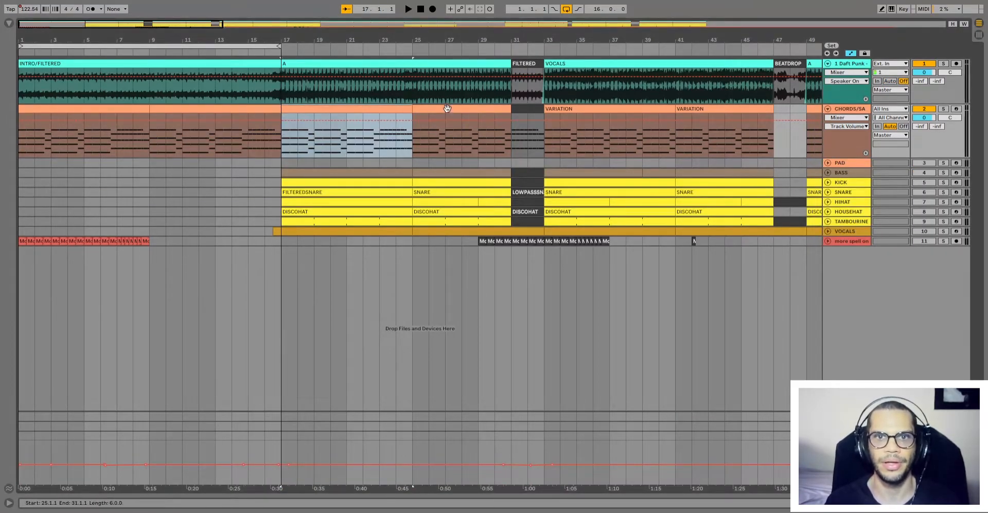
{"action": "left_click", "coordinate": [496, 114], "text": "shift"}
{"action": "left_click", "coordinate": [517, 111], "text": "shift"}
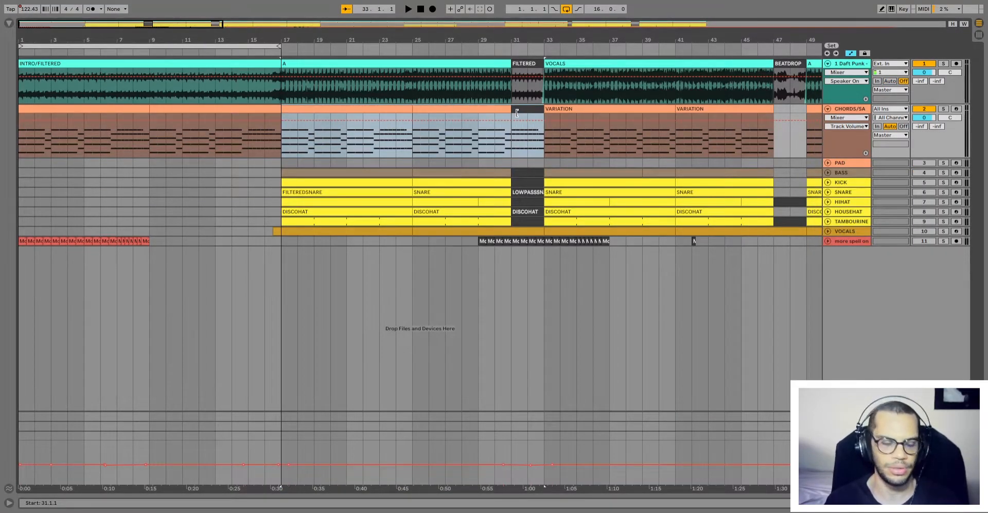
{"action": "left_click", "coordinate": [266, 173]}
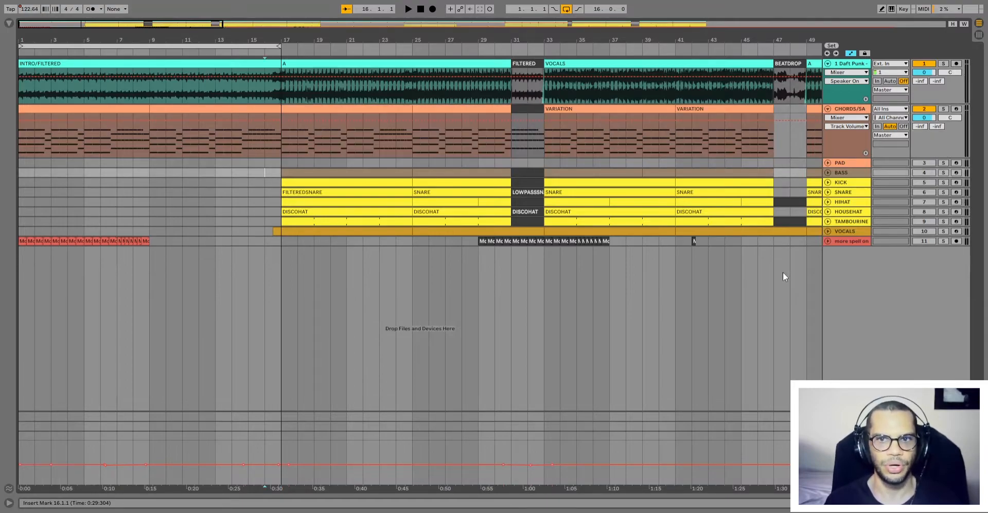
Unfold the vocals track and inspect its opening phrase between 16.3.1 and 18.1.1.
{"action": "left_click", "coordinate": [827, 231]}
{"action": "left_click", "coordinate": [278, 267]}
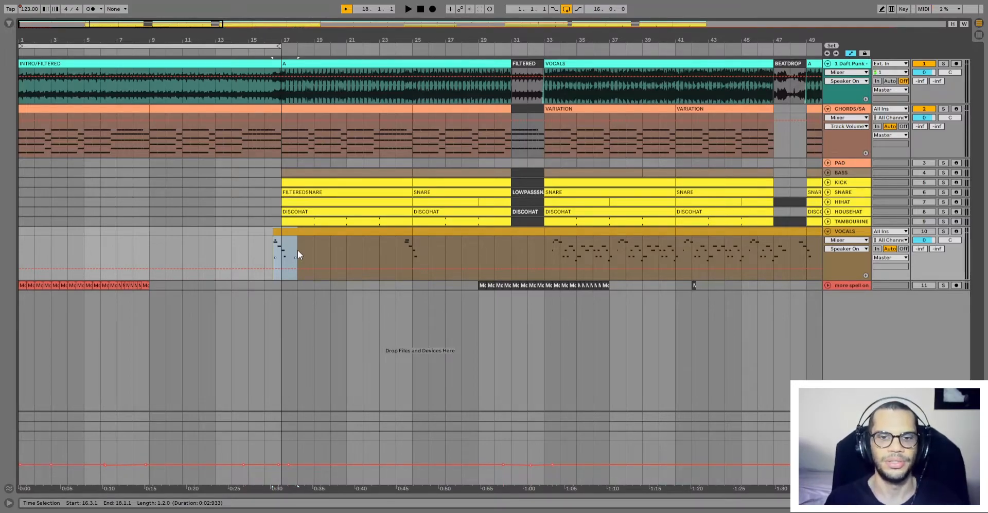
{"action": "left_click", "coordinate": [248, 247]}
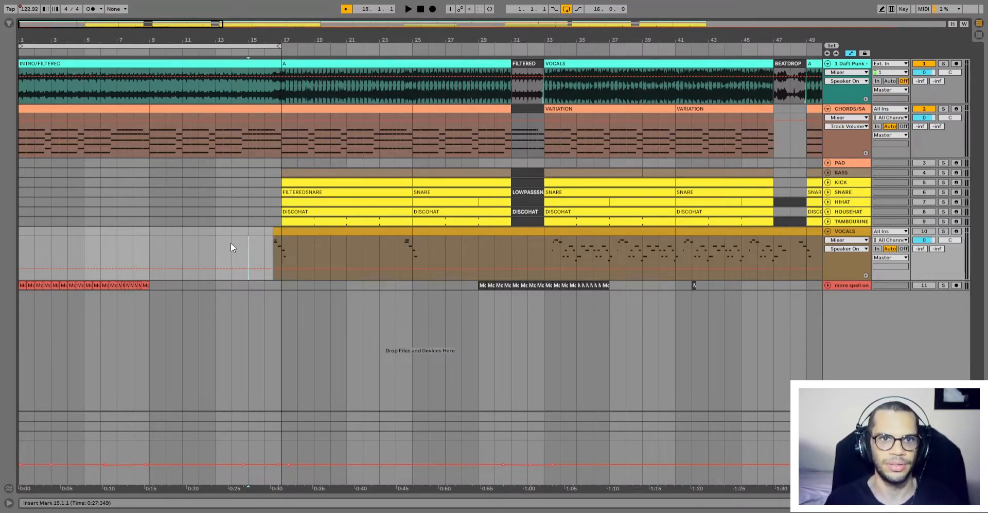
Play from the second chords clip at bar 9 with looping off, muting and folding the chords track.
{"action": "left_click", "coordinate": [216, 107]}
{"action": "key", "text": "space"}
{"action": "left_click", "coordinate": [566, 10]}
{"action": "left_click", "coordinate": [925, 109]}
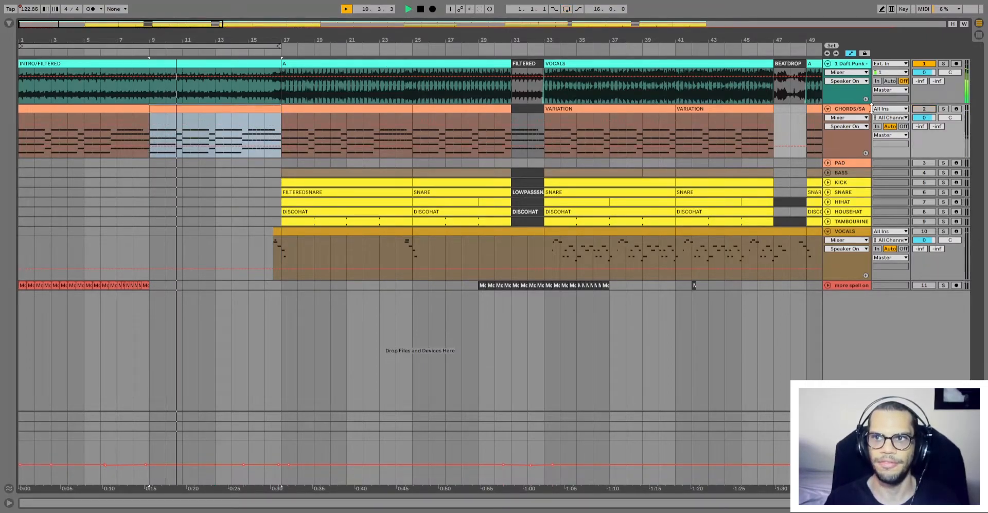
{"action": "left_click", "coordinate": [827, 109]}
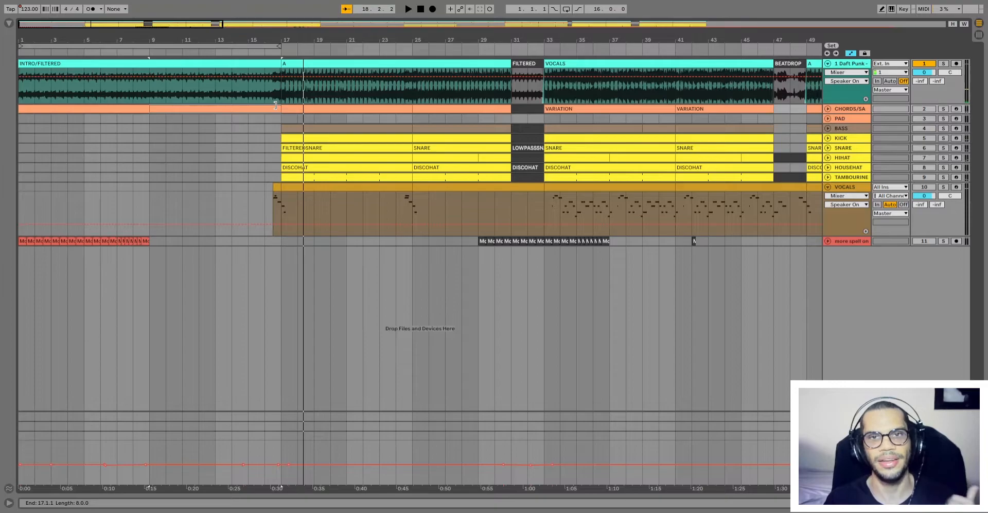
Compare the original track's filtered intro clip with the chords clip starting at bar 17.
{"action": "left_click", "coordinate": [311, 108]}
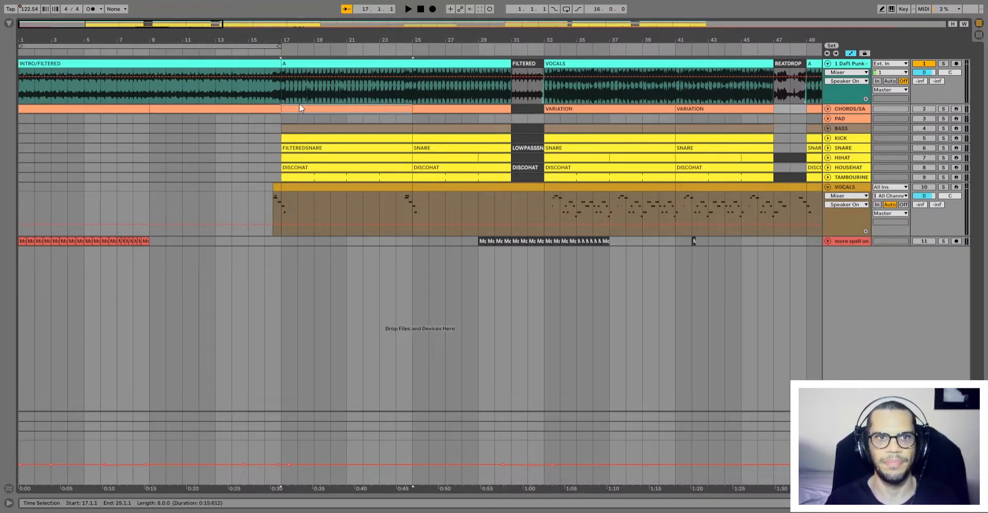
{"action": "left_click", "coordinate": [246, 67]}
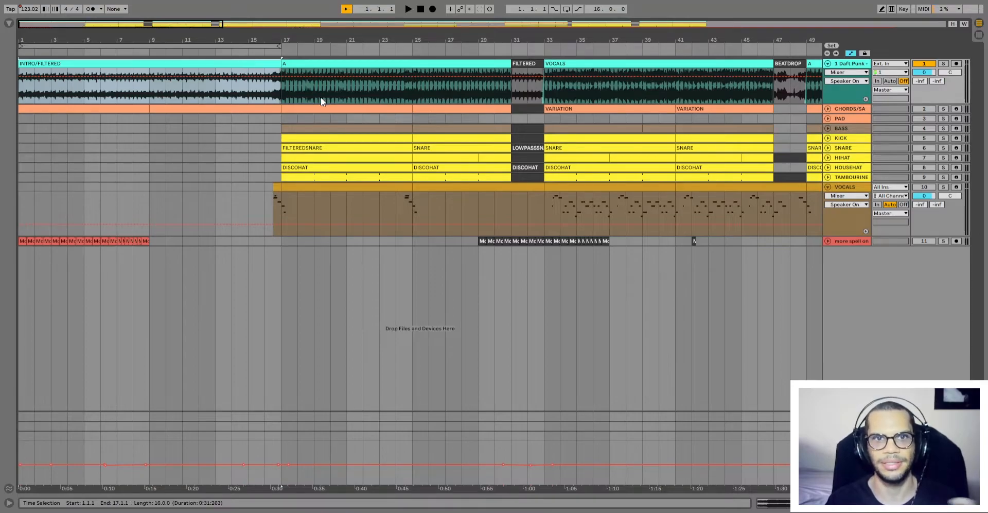
{"action": "left_click", "coordinate": [320, 110]}
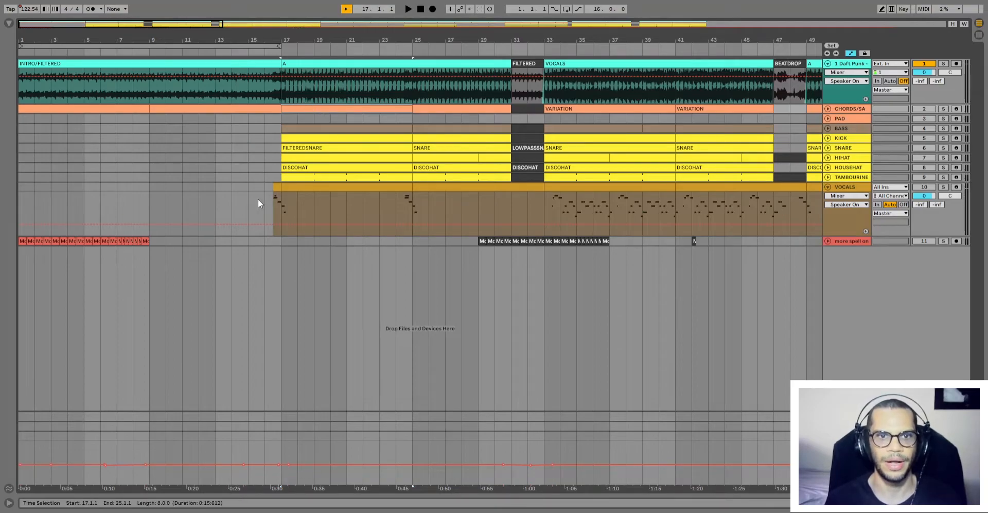
Open the first two vocals clips together and examine the opening phrase's G4, F#4, E4, D4 and B3 notes.
{"action": "left_click", "coordinate": [274, 190]}
{"action": "double_click", "coordinate": [290, 188]}
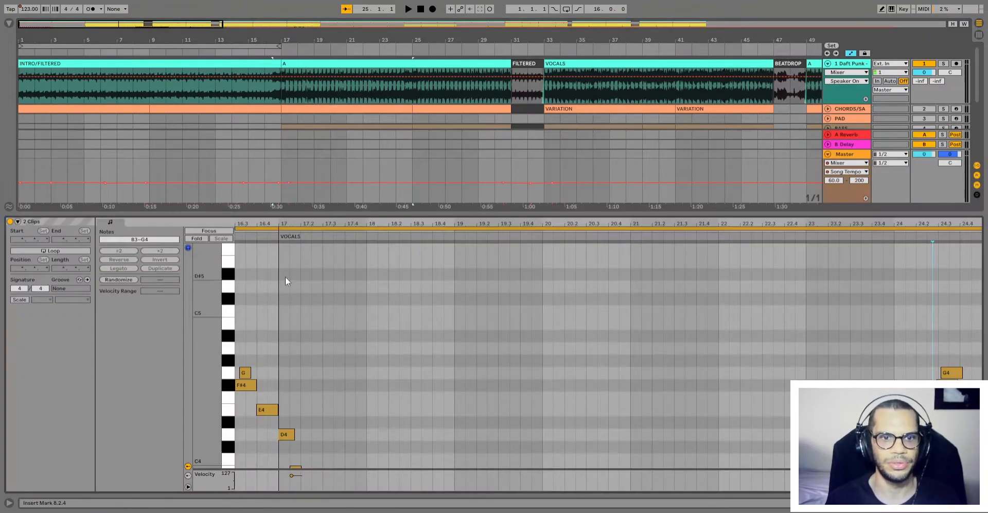
{"action": "scroll", "coordinate": [278, 314], "scroll_direction": "down", "scroll_amount": 3}
{"action": "scroll", "coordinate": [327, 366], "scroll_direction": "down", "scroll_amount": 1}
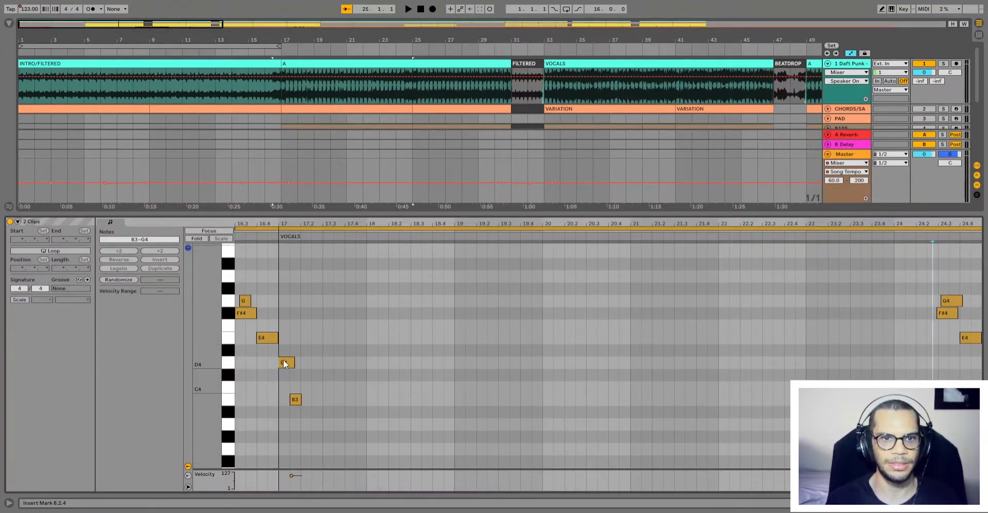
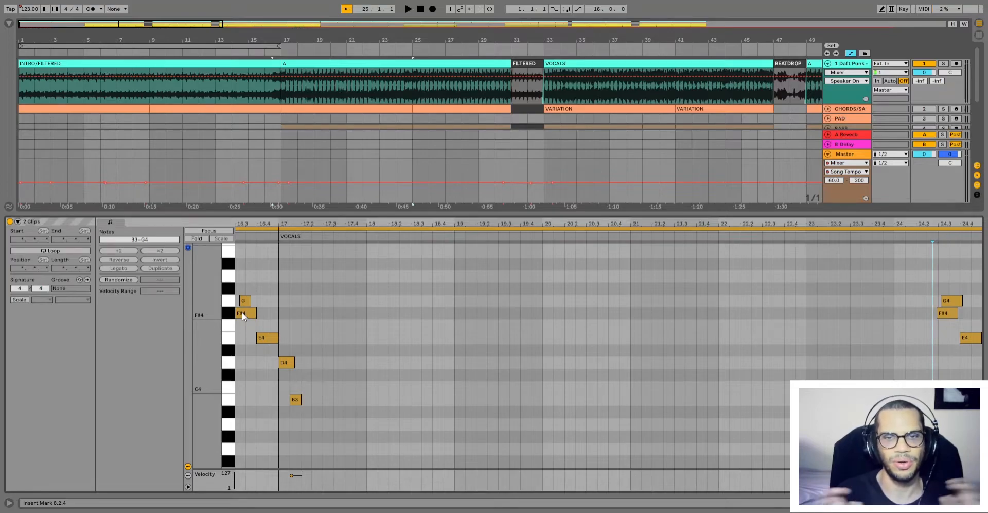
Enable the vocals track and play the opening phrase from 16.3.1, soloing the vocals briefly.
{"action": "scroll", "coordinate": [471, 73], "scroll_direction": "down", "scroll_amount": 3}
{"action": "scroll", "coordinate": [476, 88], "scroll_direction": "down", "scroll_amount": 1}
{"action": "scroll", "coordinate": [531, 118], "scroll_direction": "down", "scroll_amount": 1}
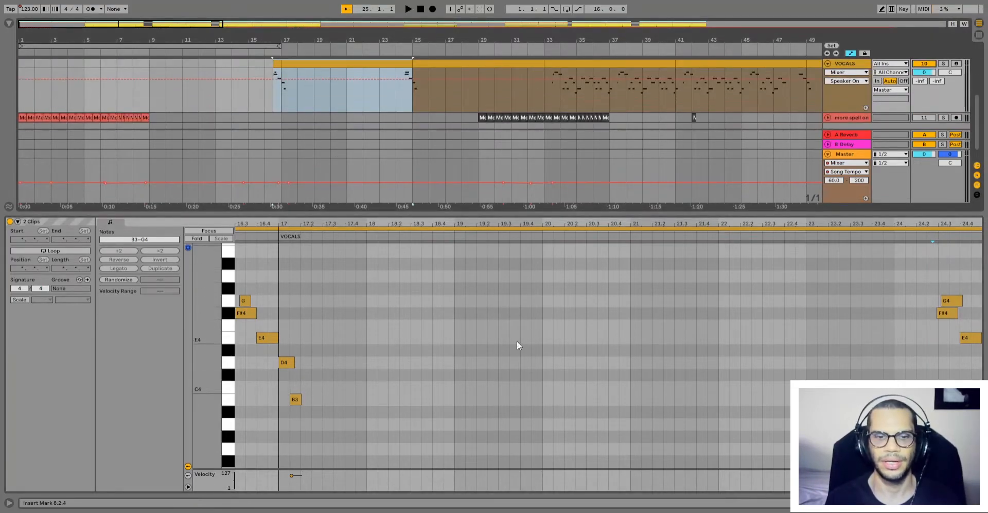
{"action": "key", "text": "space"}
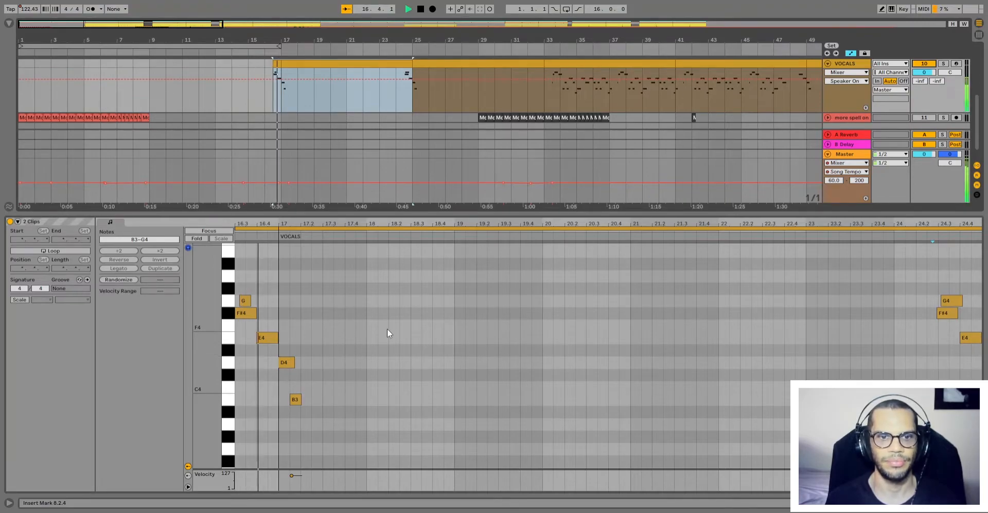
{"action": "left_click", "coordinate": [943, 64]}
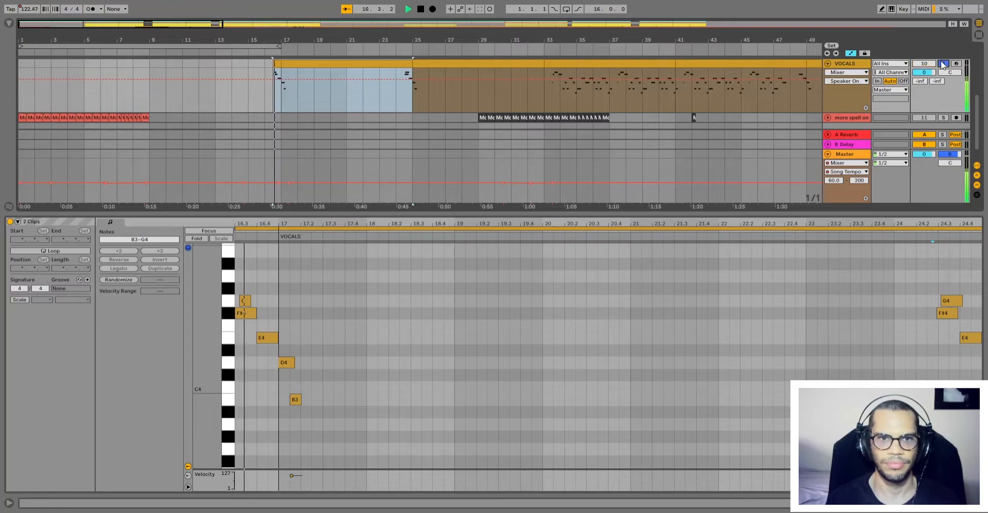
{"action": "left_click", "coordinate": [943, 64]}
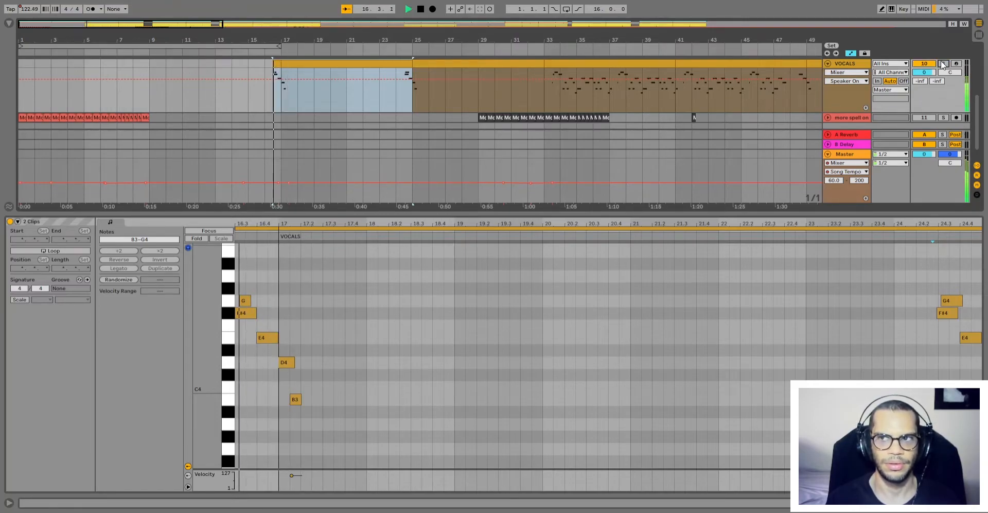
Shorten the B3 note ending the opening vocal phrase and replay the phrase with the vocals briefly soloed.
{"action": "key", "text": "space"}
{"action": "left_click", "coordinate": [298, 400]}
{"action": "left_click_drag", "start_coordinate": [299, 402], "coordinate": [301, 399]}
{"action": "key", "text": "space"}
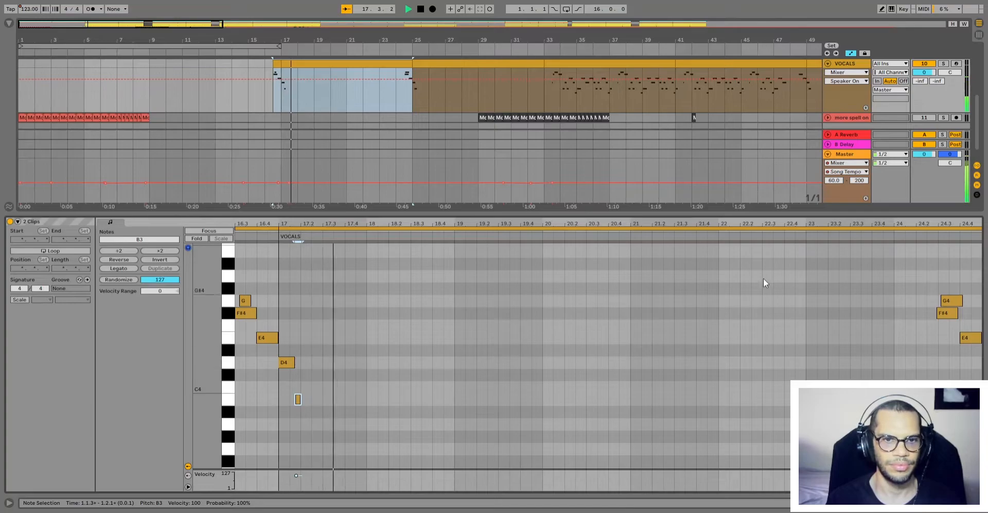
{"action": "left_click", "coordinate": [944, 63]}
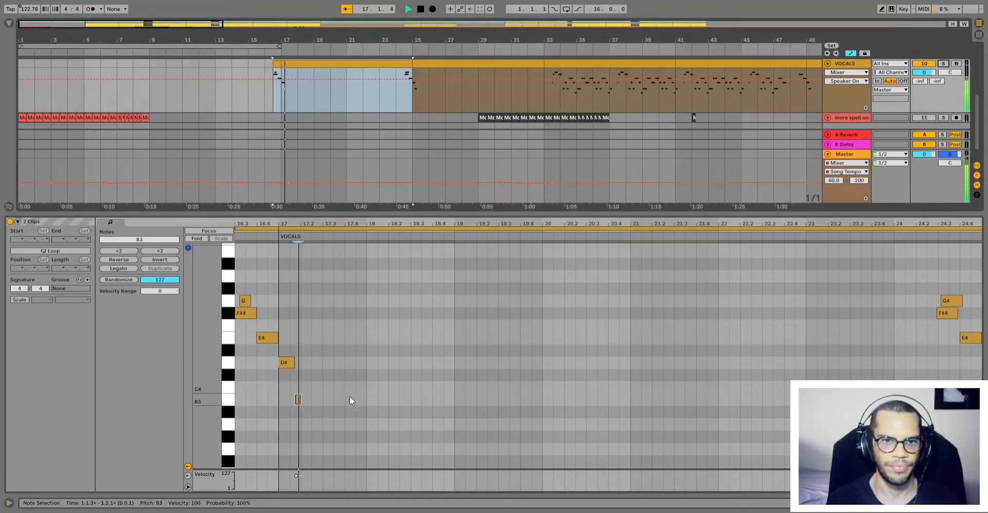
Deactivate the B3 and G4 notes in the opening vocal phrase and replay it, soloing the vocals briefly.
{"action": "left_click", "coordinate": [328, 400]}
{"action": "left_click", "coordinate": [298, 400]}
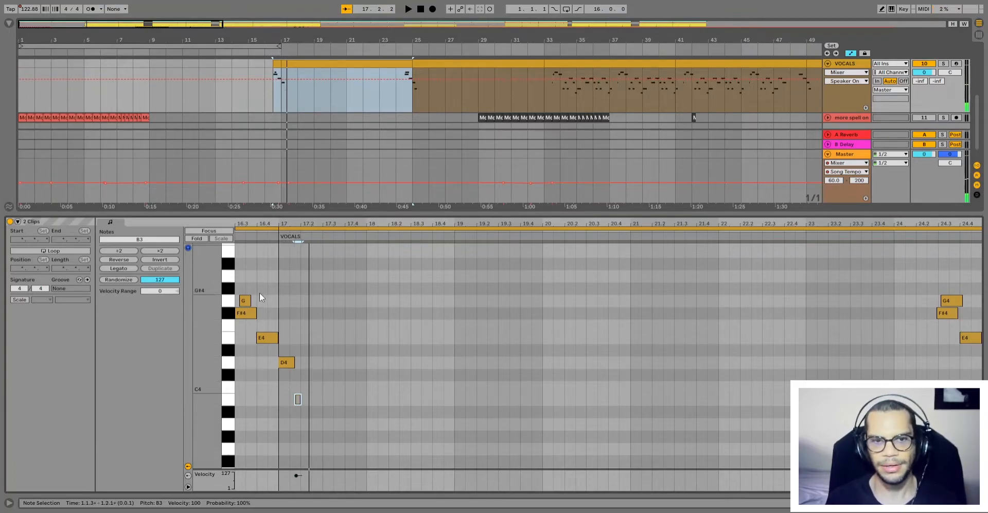
{"action": "left_click", "coordinate": [243, 299]}
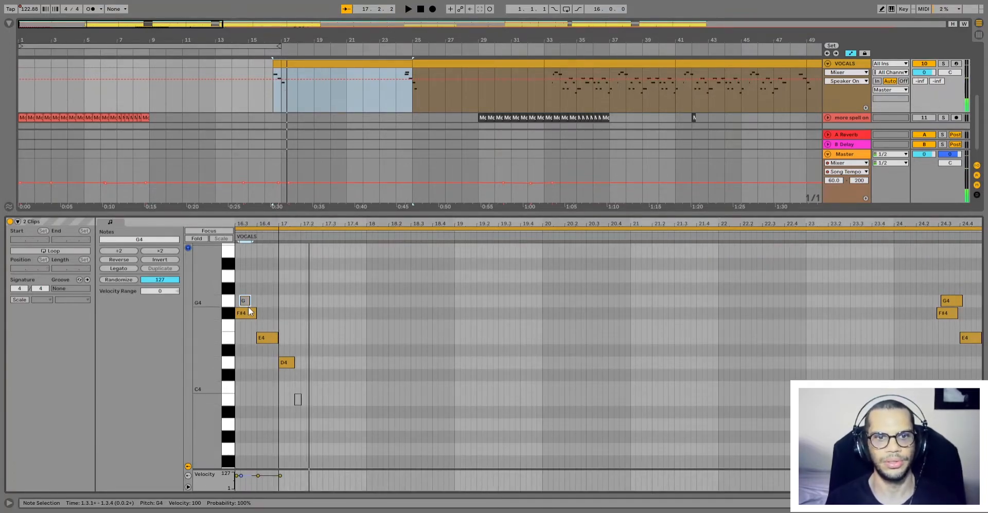
{"action": "key", "text": "space"}
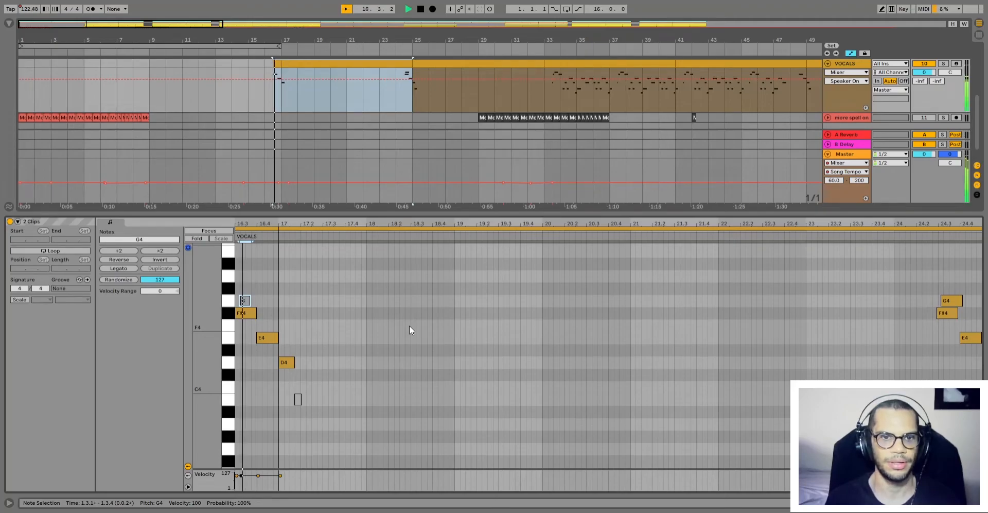
{"action": "left_click", "coordinate": [944, 64]}
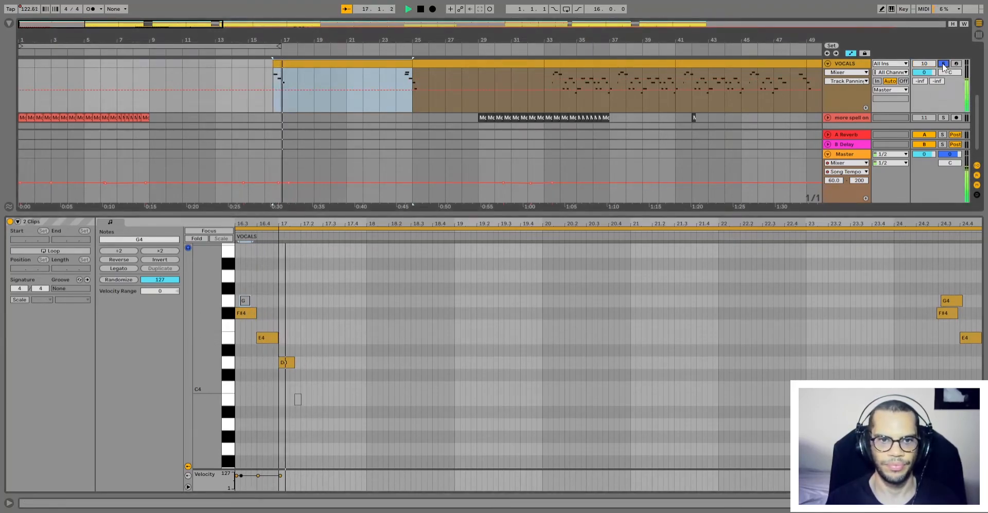
{"action": "left_click", "coordinate": [944, 64]}
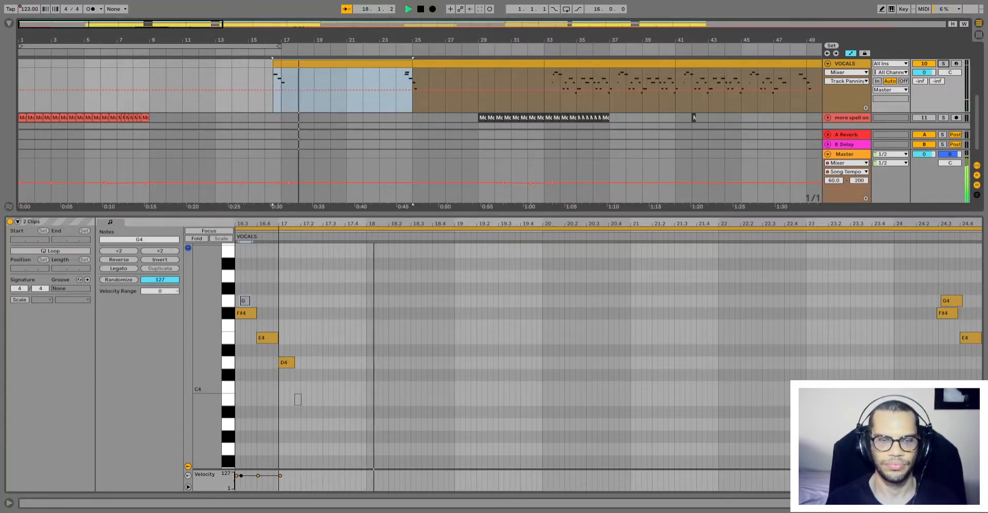
Hide the clip view and loop bars 24 to 26 around the second vocal phrase.
{"action": "left_click", "coordinate": [979, 503]}
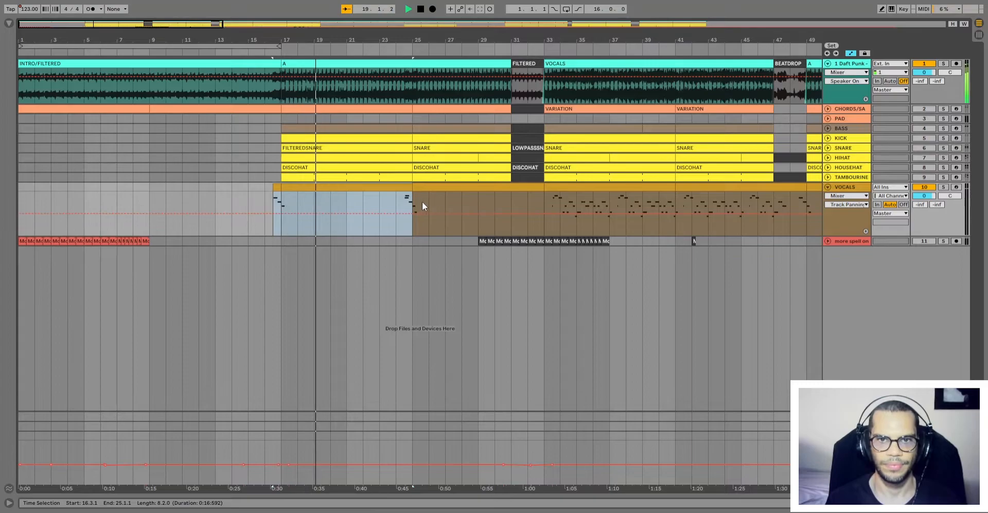
{"action": "left_click", "coordinate": [393, 198]}
{"action": "left_click", "coordinate": [386, 188]}
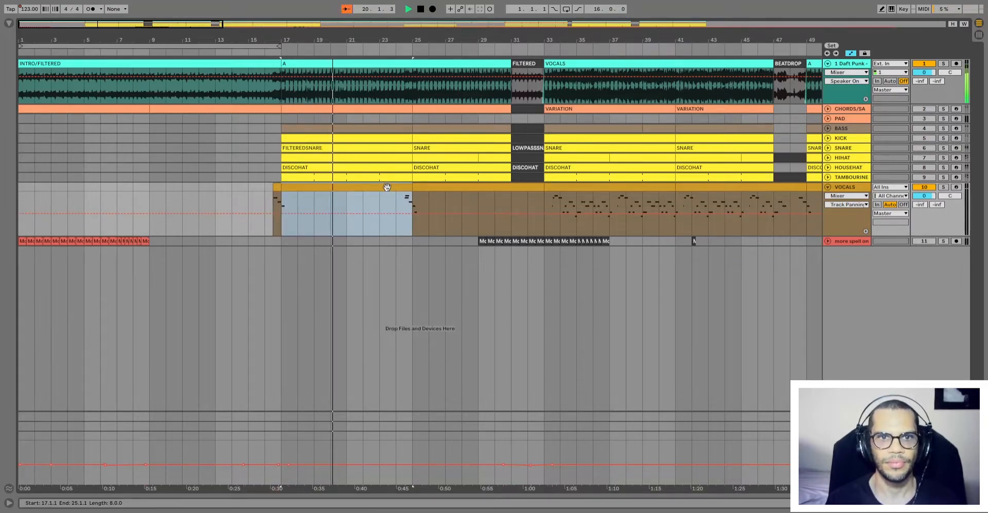
{"action": "left_click_drag", "start_coordinate": [396, 201], "coordinate": [425, 203]}
{"action": "key", "text": "ctrl+l"}
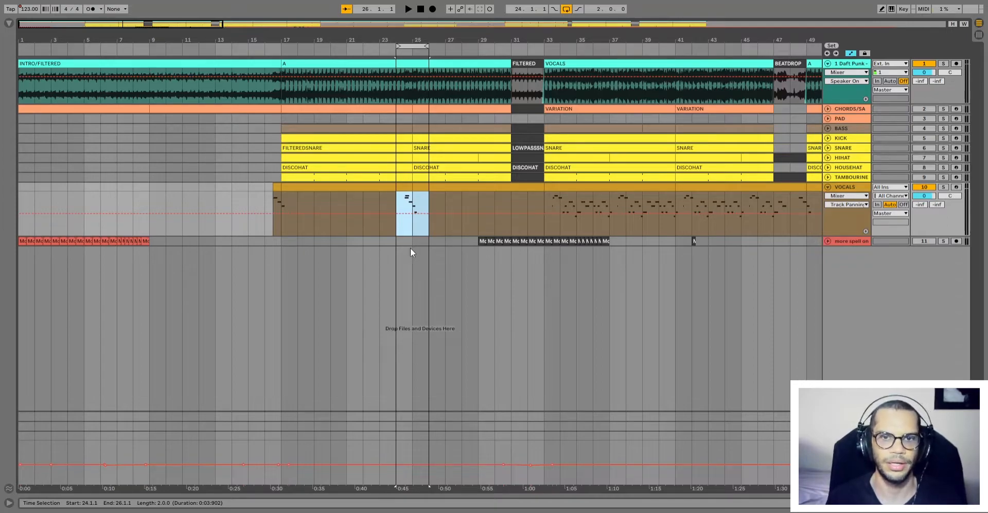
Play the arrangement through the second vocal phrase with the loop off, and switch off the vocals track.
{"action": "left_click", "coordinate": [369, 229]}
{"action": "key", "text": "space"}
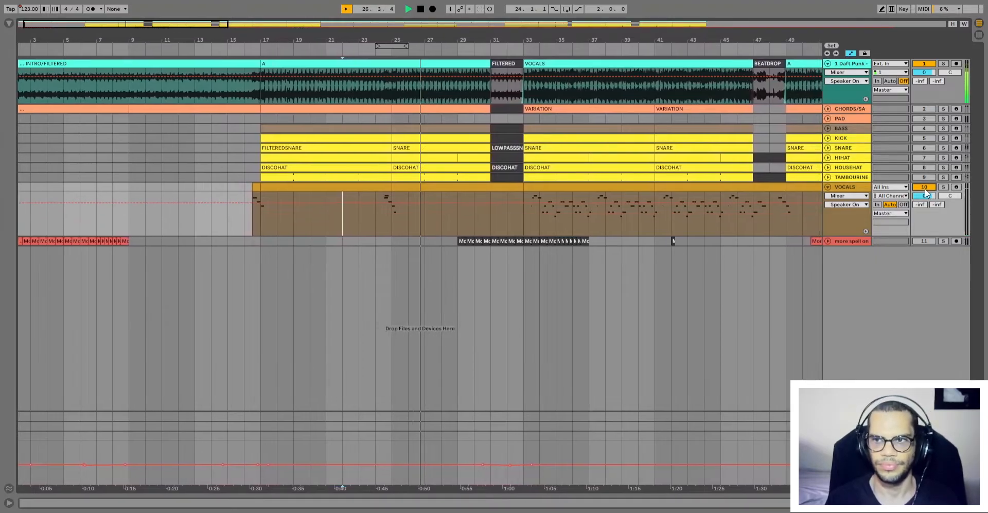
{"action": "left_click", "coordinate": [452, 152]}
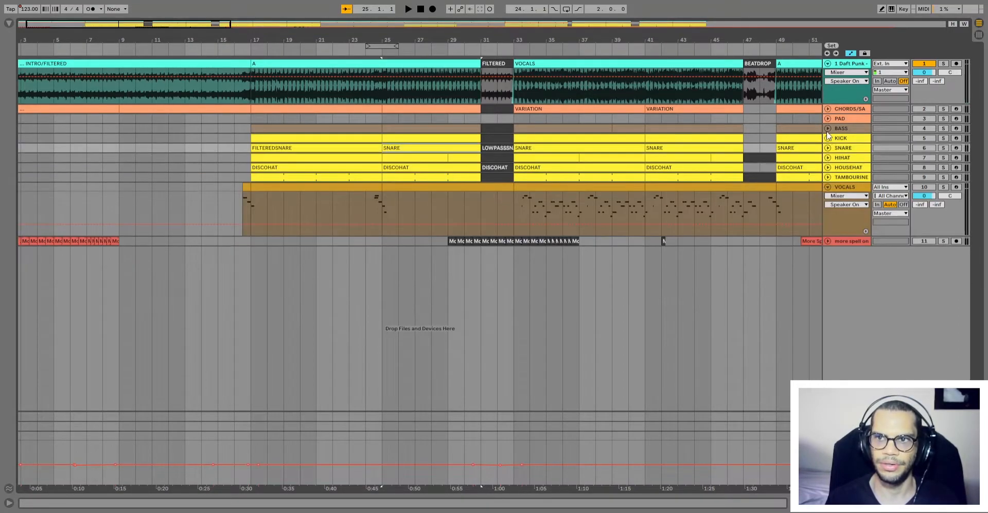
Unfold the bass track and open its bar 17 to 25 clip in the note editor.
{"action": "left_click", "coordinate": [827, 129]}
{"action": "left_click", "coordinate": [336, 128]}
{"action": "key", "text": "z"}
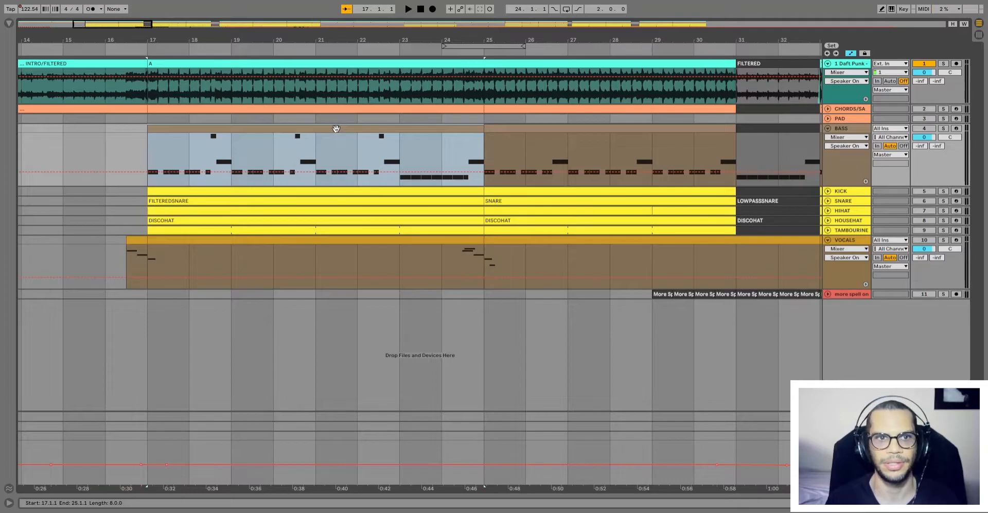
{"action": "double_click", "coordinate": [336, 128]}
Examine the bass clip's opening pattern by selecting its G1 notes, the three D2 notes and the first A1 note.
{"action": "left_click_drag", "start_coordinate": [383, 406], "coordinate": [249, 388]}
{"action": "left_click", "coordinate": [418, 324]}
{"action": "left_click", "coordinate": [380, 314]}
{"action": "left_click", "coordinate": [345, 284]}
{"action": "left_click_drag", "start_coordinate": [346, 284], "coordinate": [803, 326]}
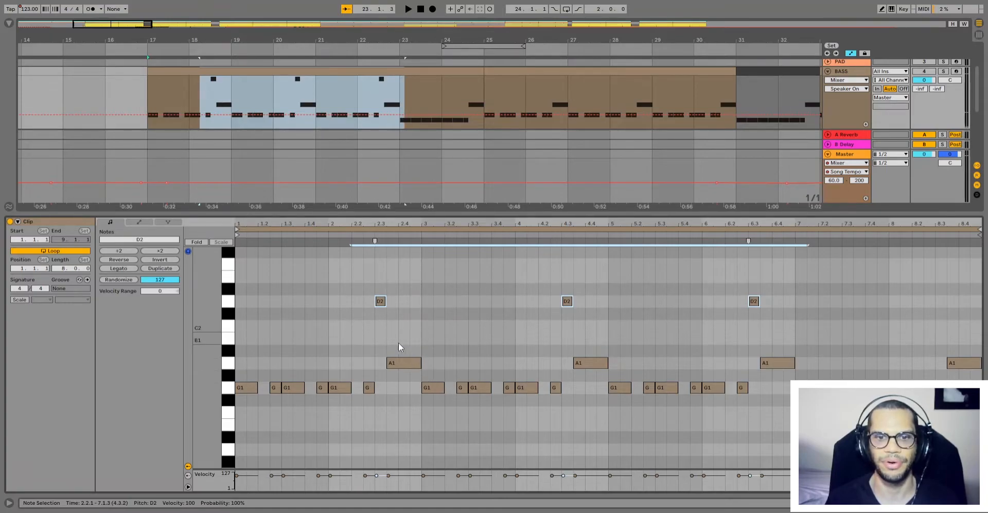
{"action": "left_click_drag", "start_coordinate": [390, 340], "coordinate": [414, 360]}
{"action": "scroll", "coordinate": [448, 352], "scroll_direction": "down", "scroll_amount": 2}
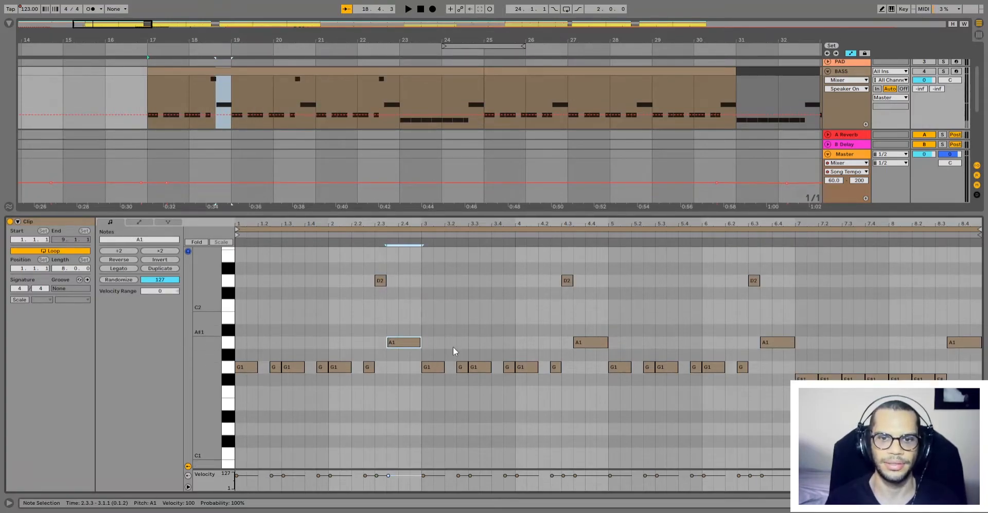
Examine the repeated bass pattern, the F#1 run in the clip's seventh and eighth bars, and the final A1 note.
{"action": "left_click", "coordinate": [431, 421]}
{"action": "left_click_drag", "start_coordinate": [444, 341], "coordinate": [575, 374]}
{"action": "left_click", "coordinate": [685, 363]}
{"action": "scroll", "coordinate": [773, 320], "scroll_direction": "down", "scroll_amount": 1}
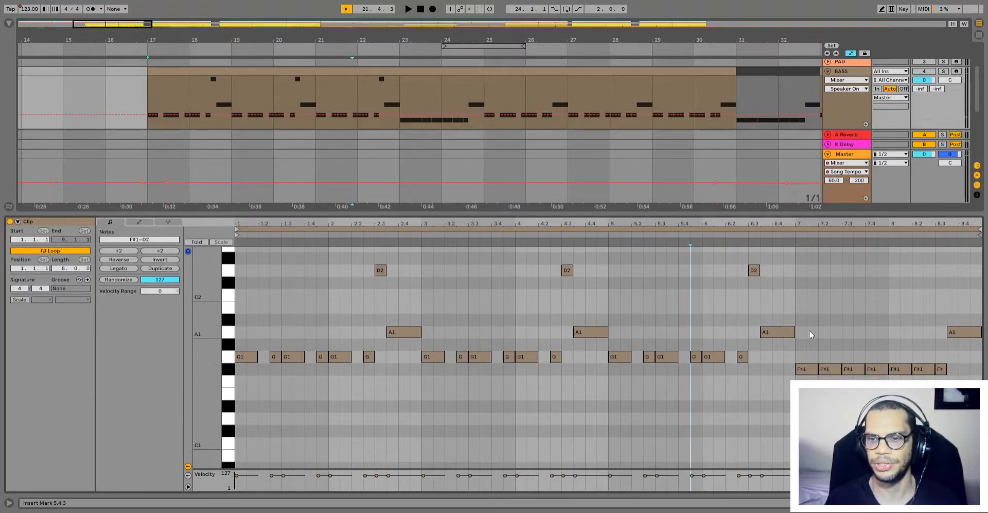
{"action": "scroll", "coordinate": [741, 404], "scroll_direction": "up", "scroll_amount": 3}
{"action": "left_click_drag", "start_coordinate": [805, 376], "coordinate": [961, 412]}
{"action": "left_click", "coordinate": [962, 402]}
{"action": "left_click", "coordinate": [966, 363]}
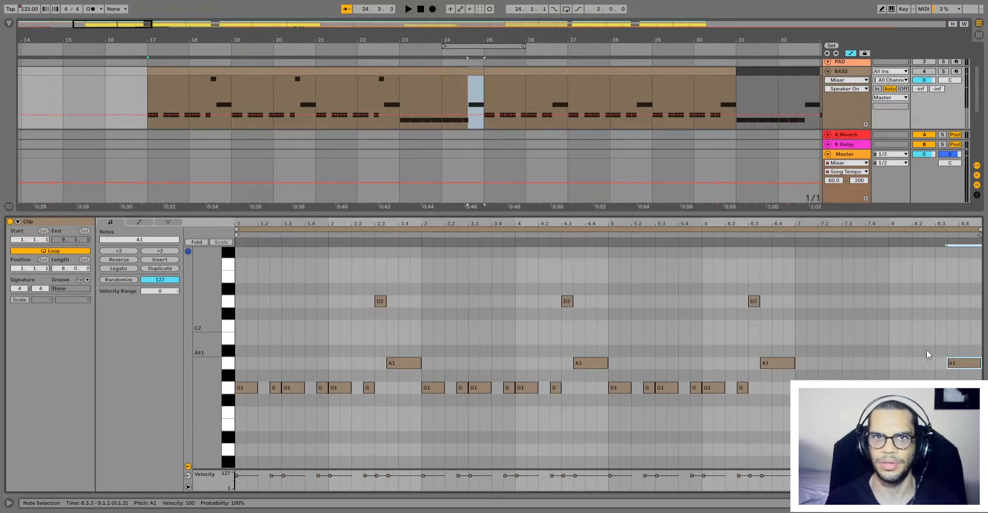
Play the original from the start of the bass clip at bar 17 to compare the bass line, soloing the bass track briefly.
{"action": "left_click", "coordinate": [321, 71]}
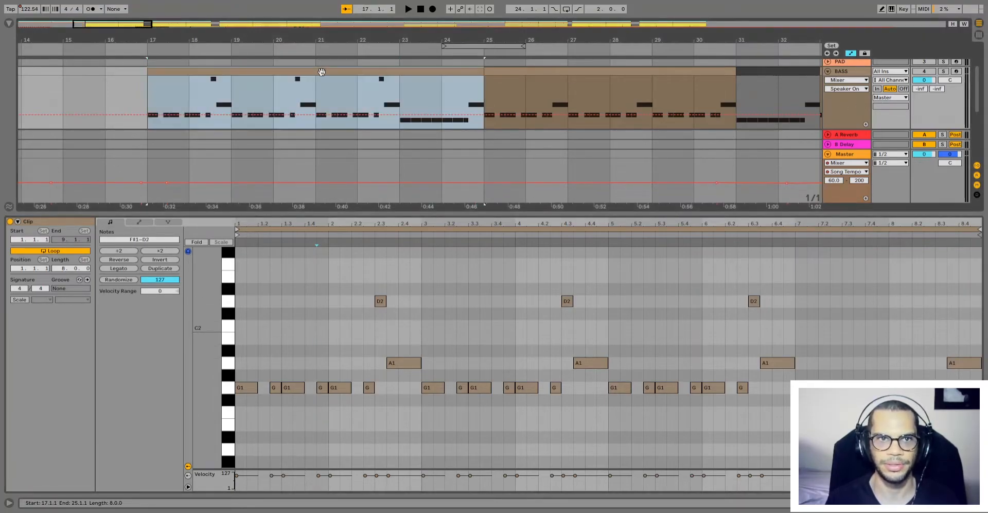
{"action": "key", "text": "space"}
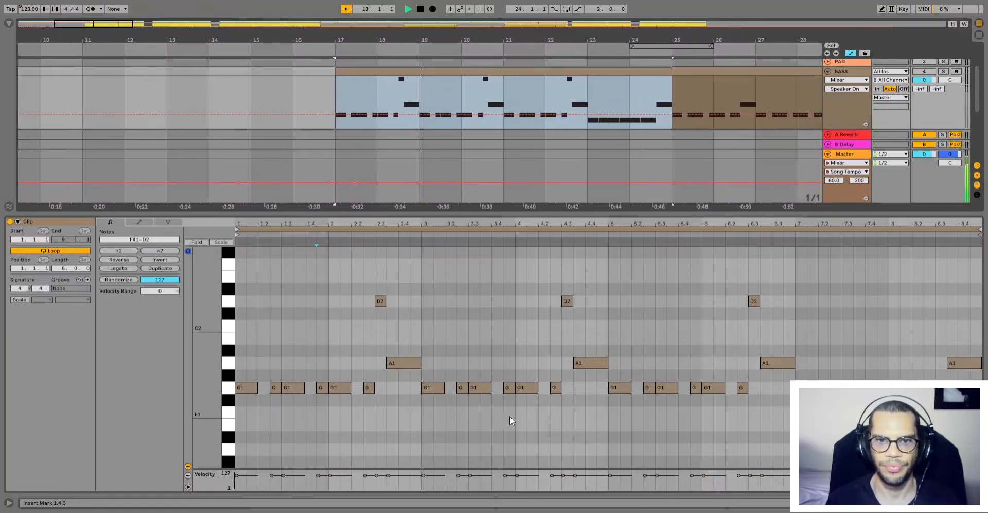
{"action": "key", "text": "space"}
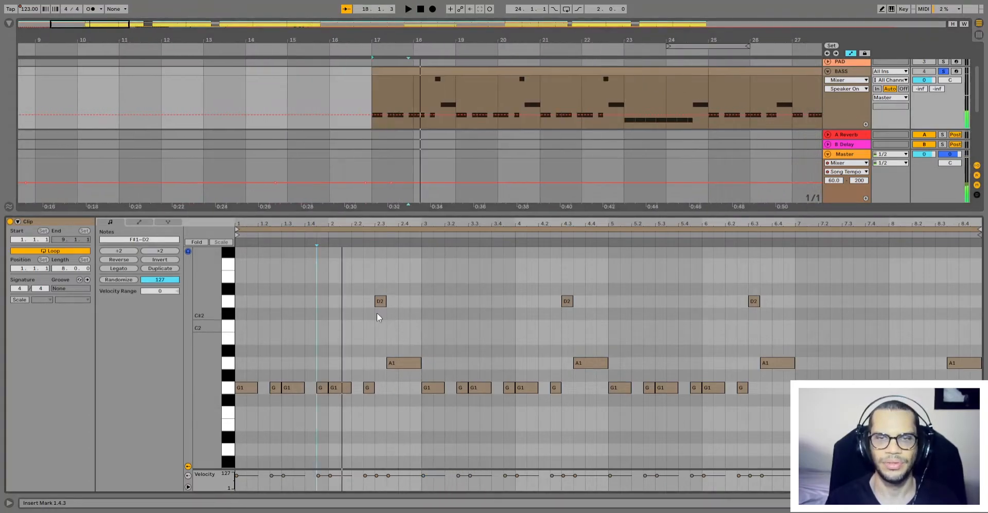
Highlight the first D2 bass note and replay the passage from bar 17, comparing the soloed bass with the original.
{"action": "left_click_drag", "start_coordinate": [410, 324], "coordinate": [374, 279]}
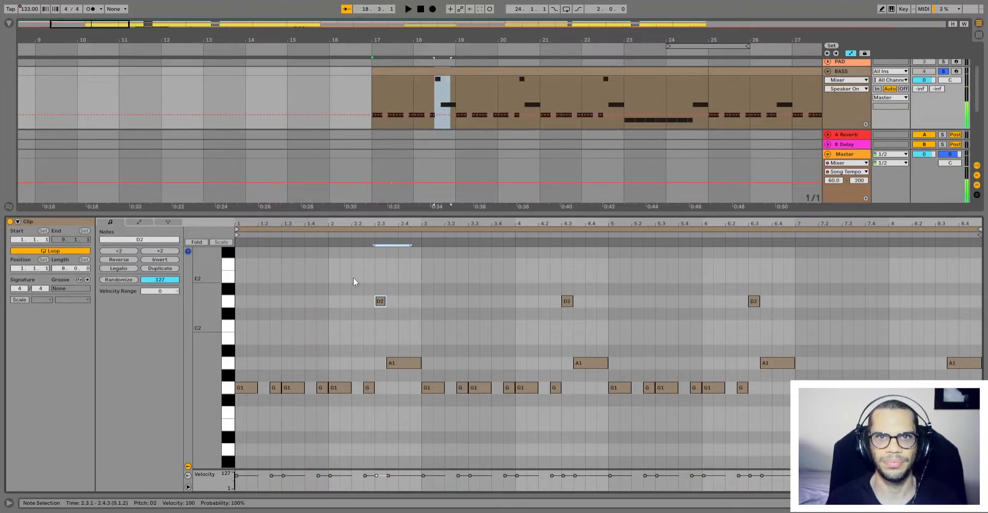
{"action": "left_click", "coordinate": [329, 281]}
{"action": "left_click", "coordinate": [298, 283]}
{"action": "key", "text": "space"}
{"action": "key", "text": "space"}
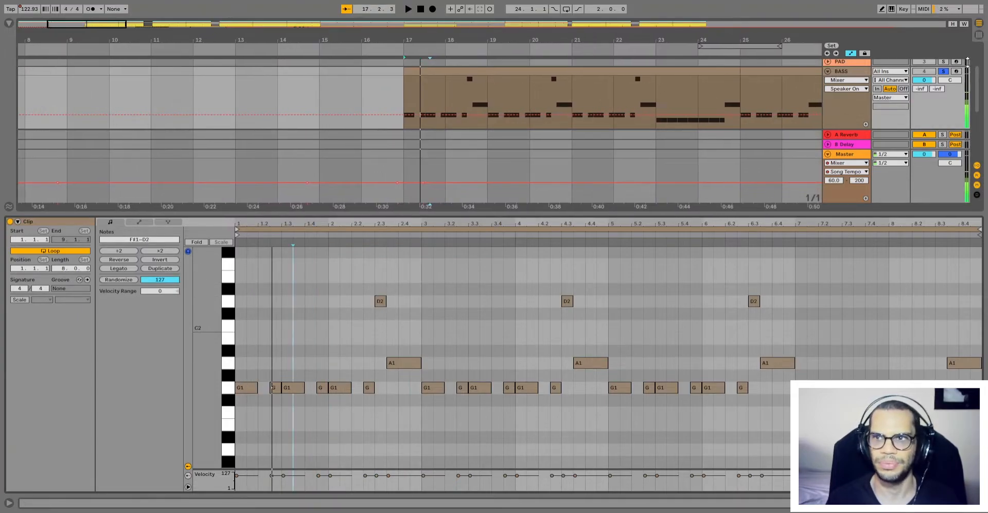
{"action": "key", "text": "space"}
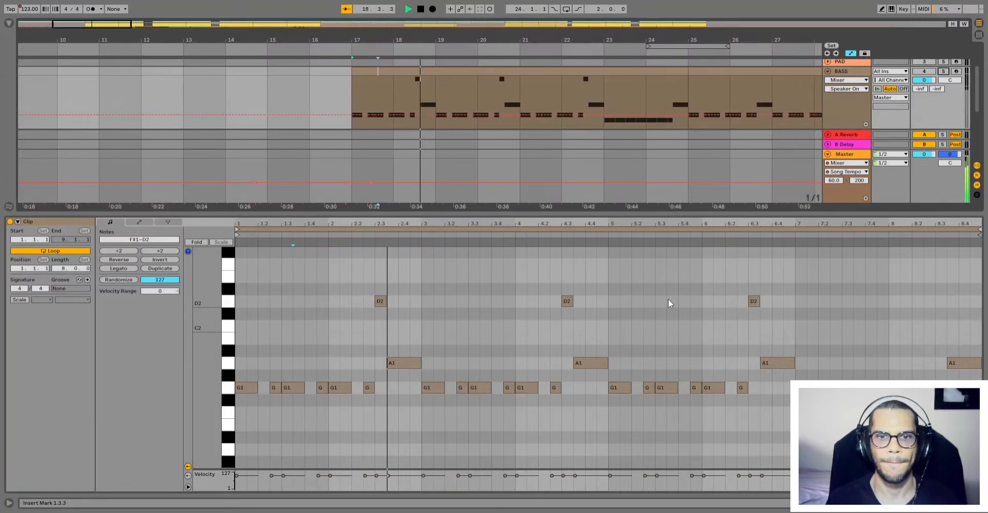
{"action": "key", "text": "space"}
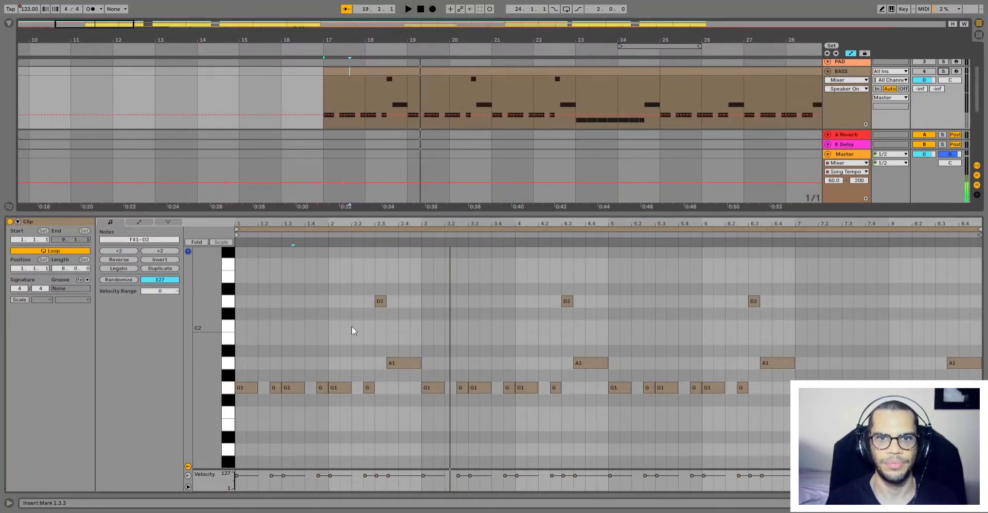
Enable the bass track, raise its volume to 2.0 dB and play it together with the original from bar 17.
{"action": "key", "text": "space"}
{"action": "left_click", "coordinate": [920, 72]}
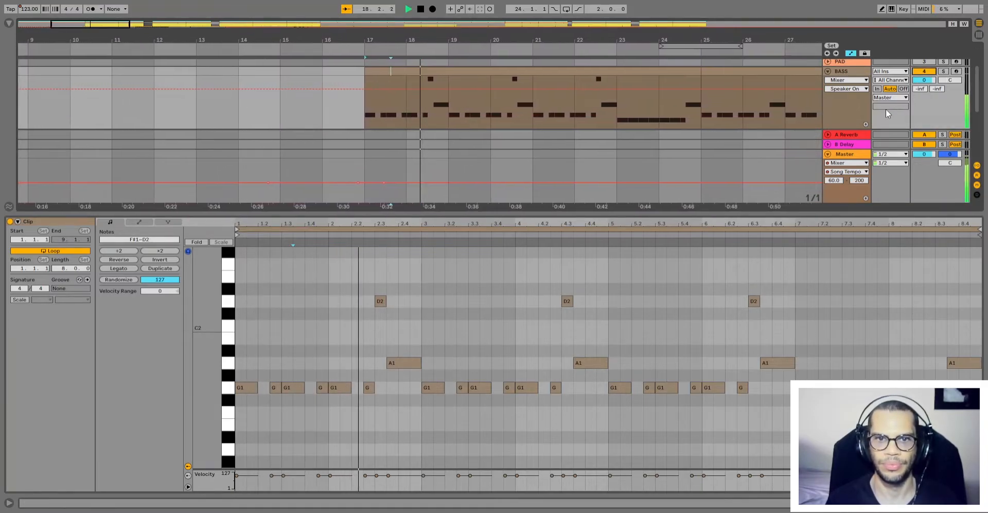
{"action": "key", "text": "space"}
{"action": "left_click_drag", "start_coordinate": [926, 80], "coordinate": [926, 77]}
{"action": "key", "text": "space"}
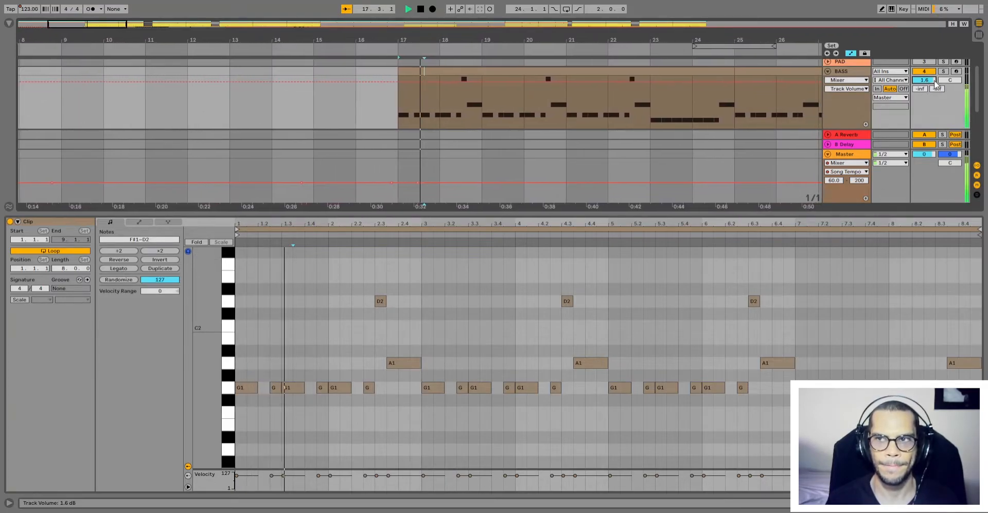
{"action": "left_click_drag", "start_coordinate": [922, 83], "coordinate": [921, 82]}
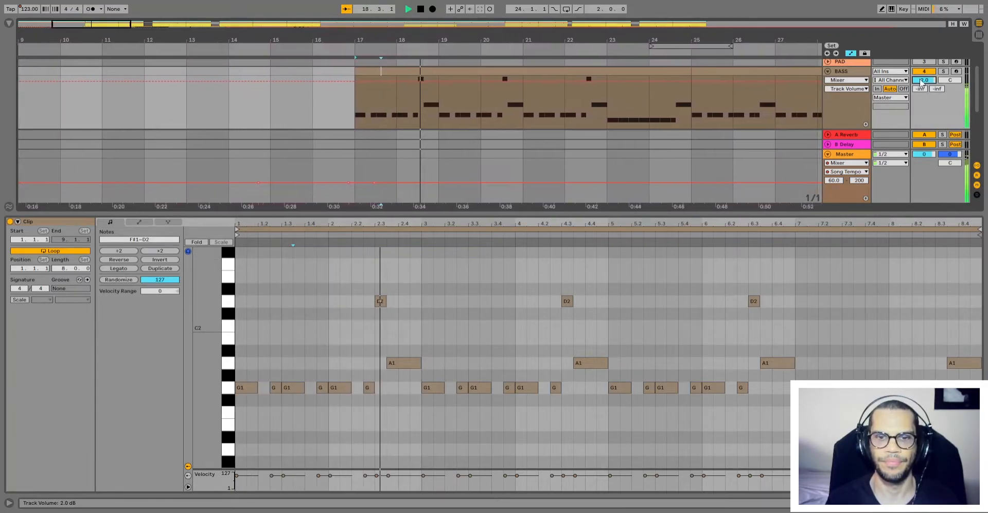
Switch off the bass track, stop playback and reset the bass volume to 0 dB.
{"action": "left_click", "coordinate": [931, 73]}
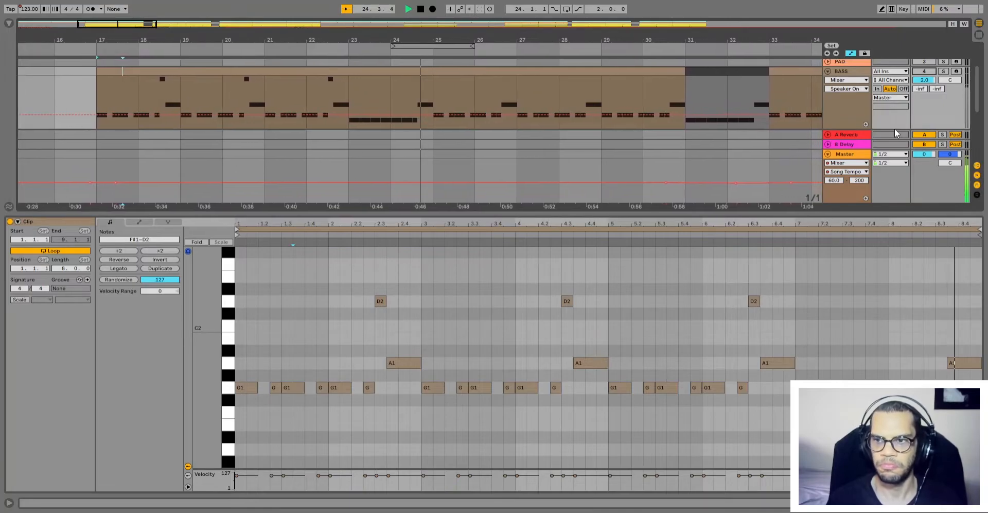
{"action": "key", "text": "space"}
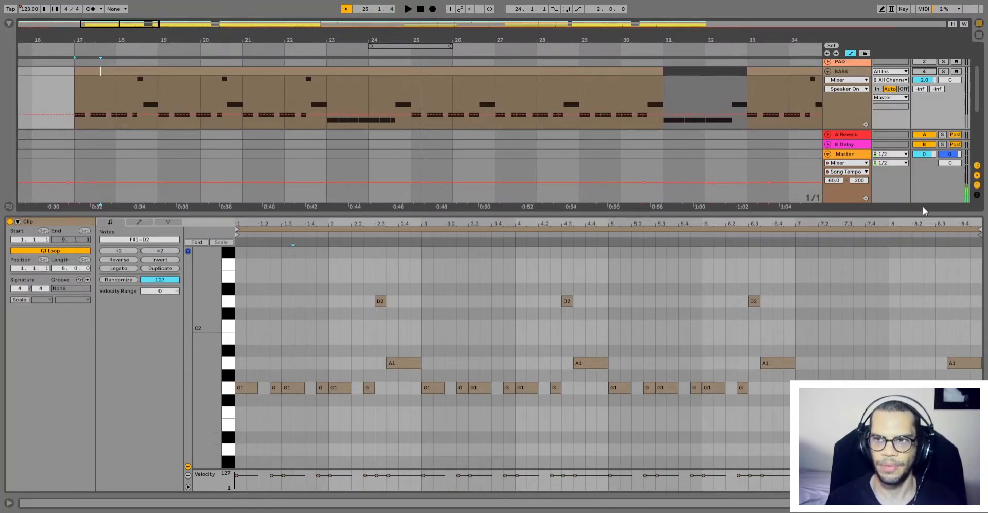
{"action": "double_click", "coordinate": [930, 81]}
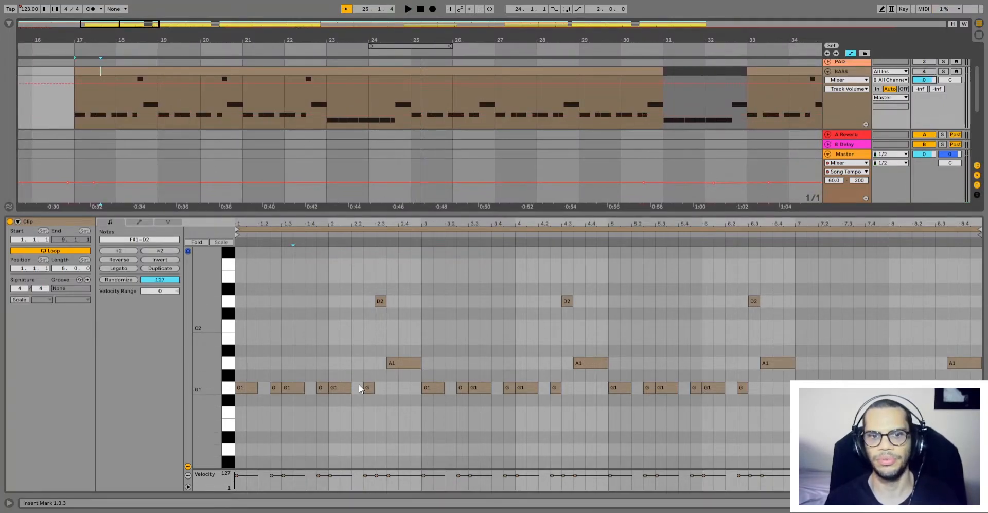
Hide the clip view and unfold the kick track in the arrangement.
{"action": "left_click", "coordinate": [364, 360]}
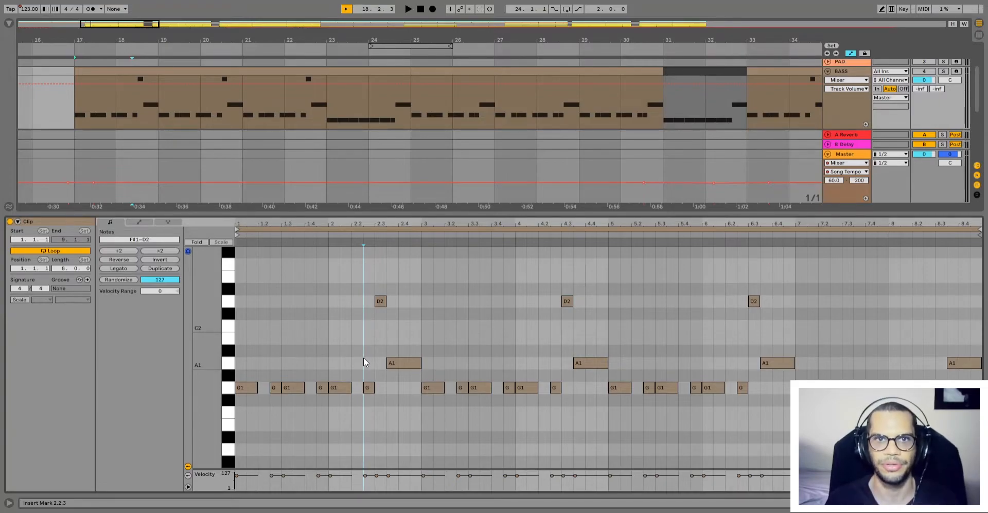
{"action": "key", "text": "ctrl+alt+l"}
{"action": "left_click", "coordinate": [238, 127]}
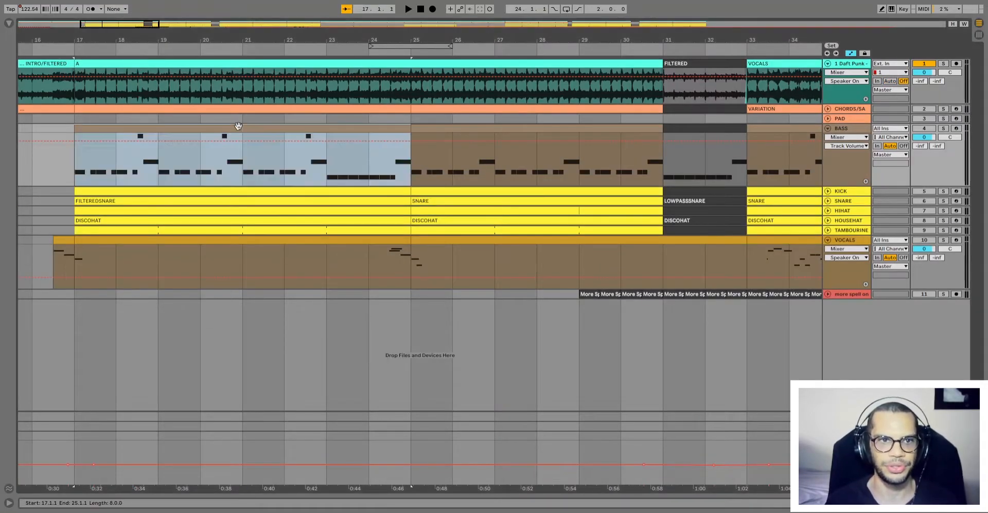
{"action": "left_click", "coordinate": [828, 191]}
Loop bars 17 to 25 around the first kick clip and play the section.
{"action": "left_click", "coordinate": [145, 189]}
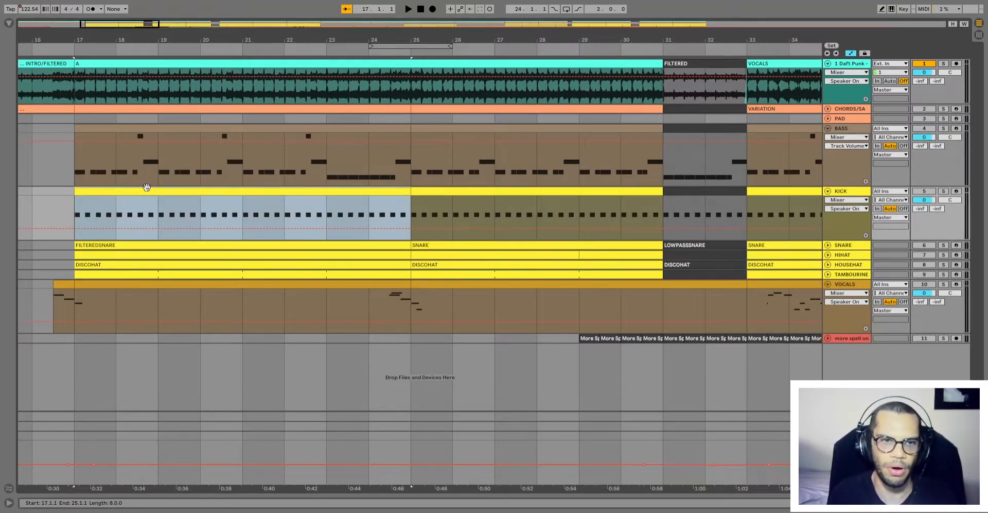
{"action": "key", "text": "ctrl+l"}
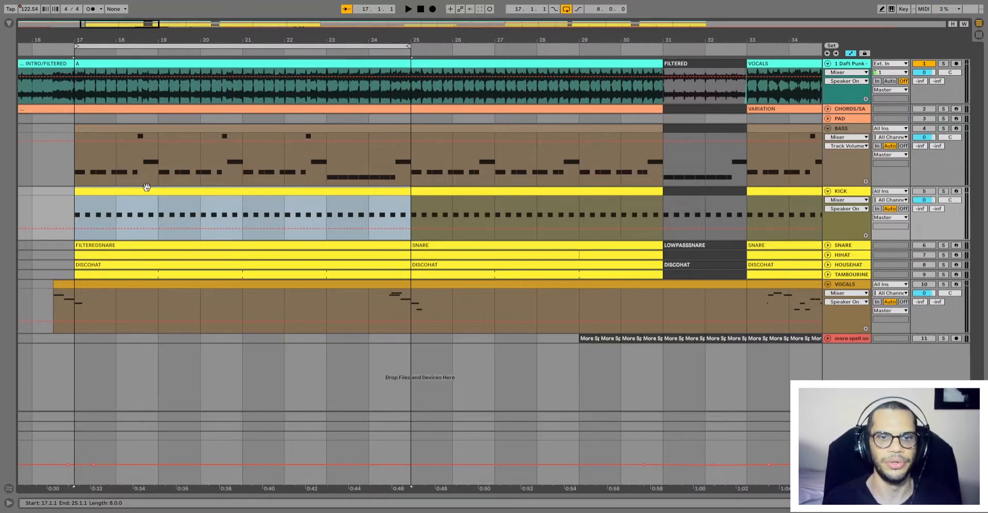
{"action": "key", "text": "space"}
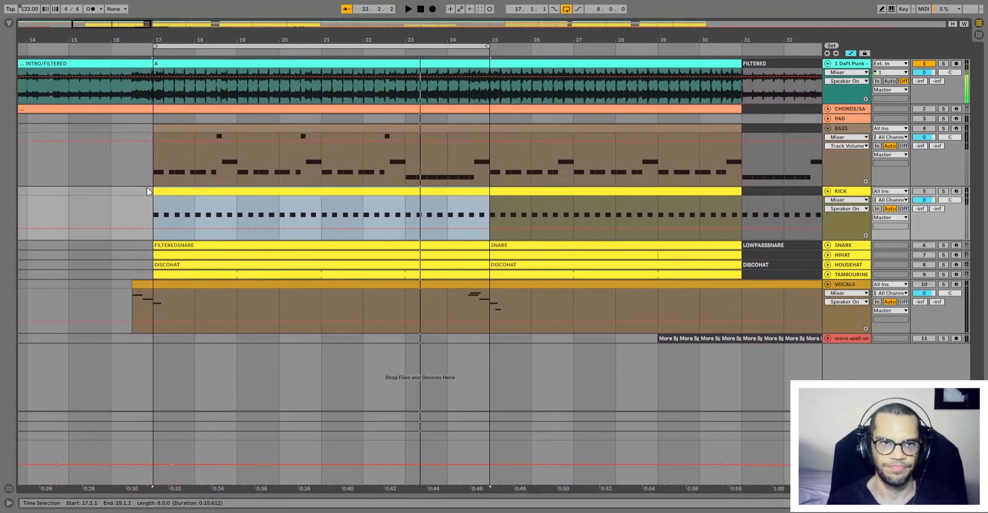
Unfold the snare track and play the FILTEREDSNARE section twice from bar 17.
{"action": "left_click", "coordinate": [828, 245]}
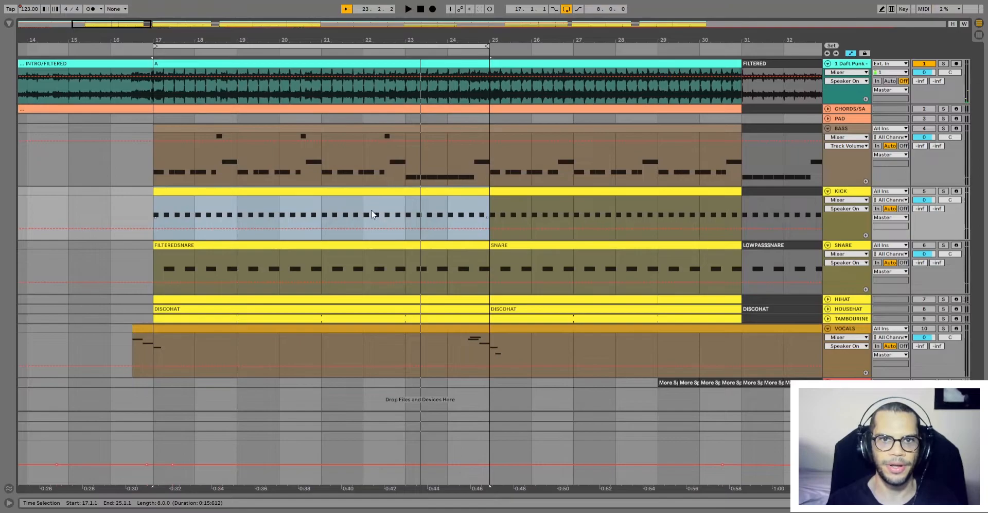
{"action": "left_click", "coordinate": [253, 245]}
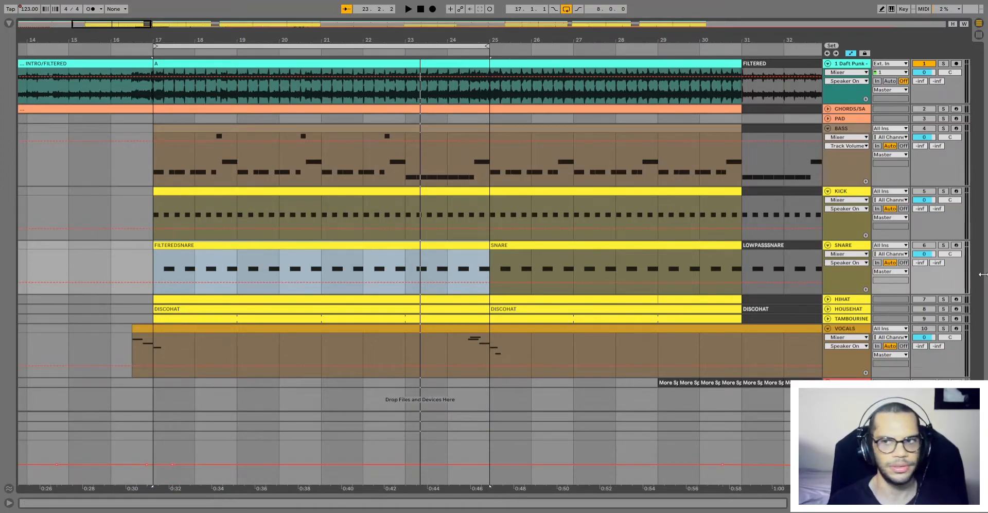
{"action": "key", "text": "space"}
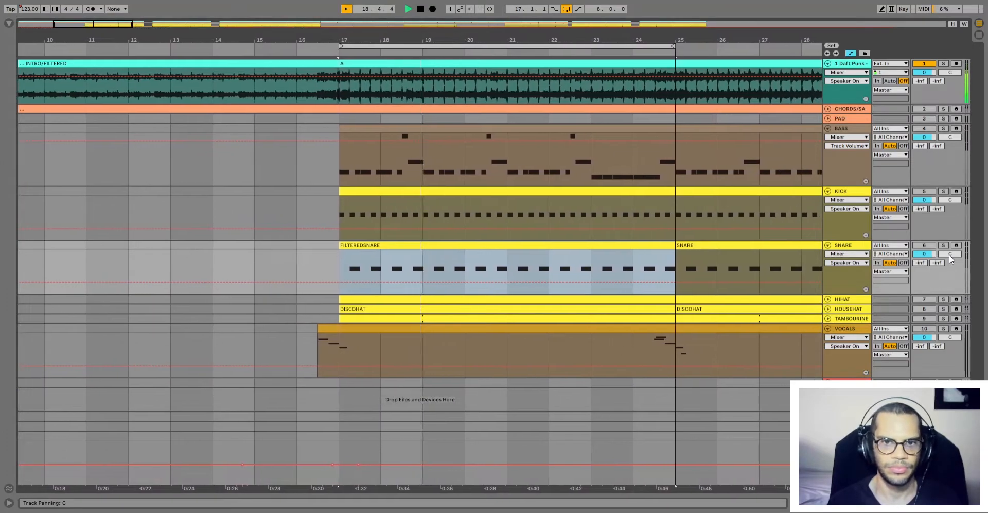
{"action": "key", "text": "space"}
{"action": "left_click", "coordinate": [332, 266]}
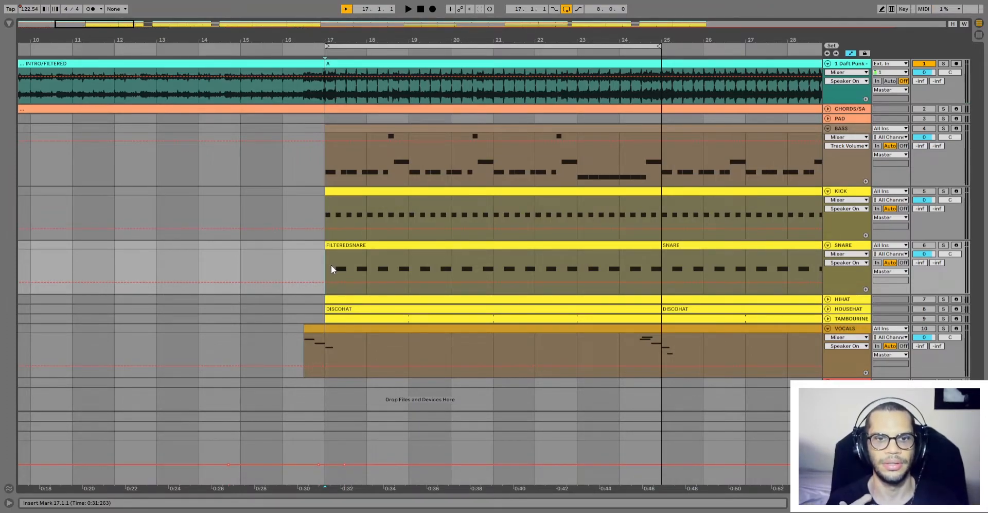
{"action": "key", "text": "space"}
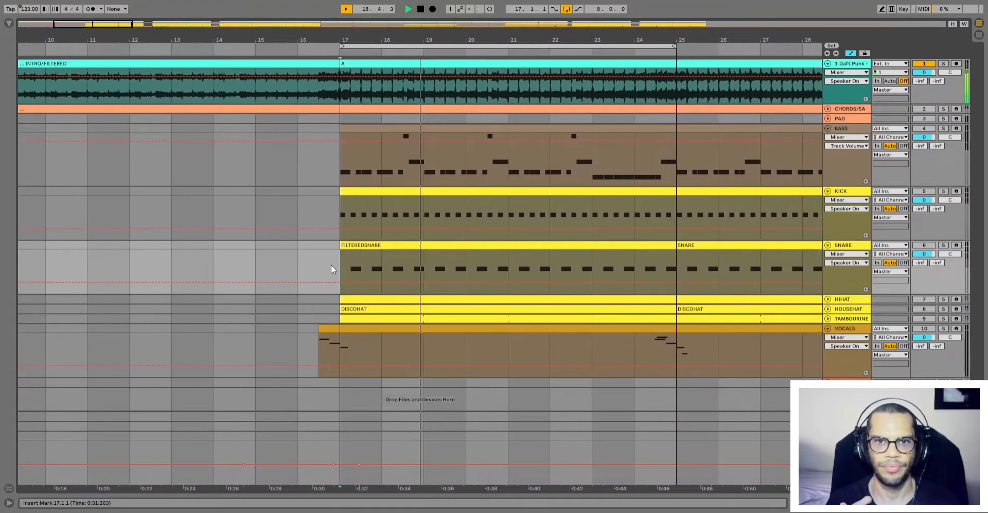
{"action": "key", "text": "space"}
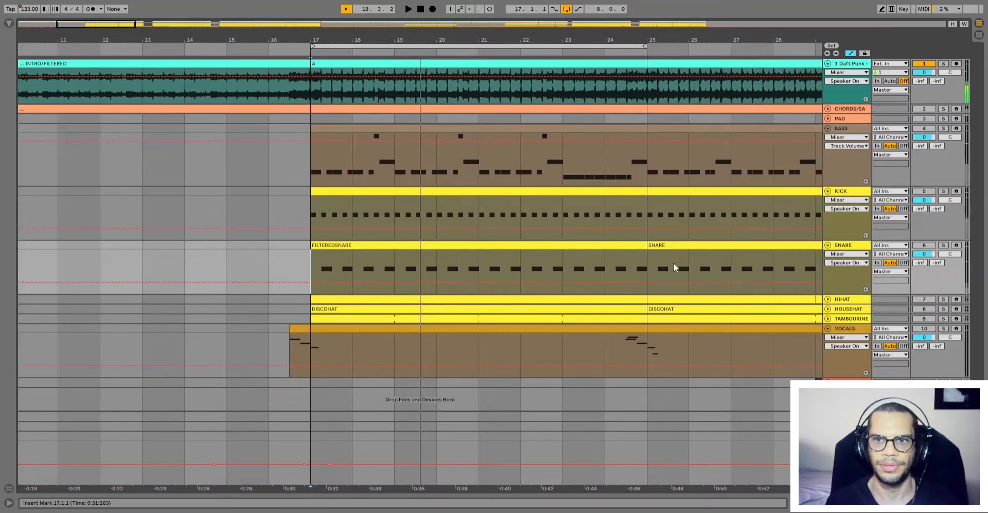
Loop bars 25 to 31 around the SNARE clip and play the section.
{"action": "left_click", "coordinate": [651, 246]}
{"action": "key", "text": "ctrl+l"}
{"action": "key", "text": "minus"}
{"action": "key", "text": "minus"}
{"action": "key", "text": "space"}
Examine the clap notes in the SNARE clip at bar 25 and return to the full arrangement.
{"action": "double_click", "coordinate": [468, 268]}
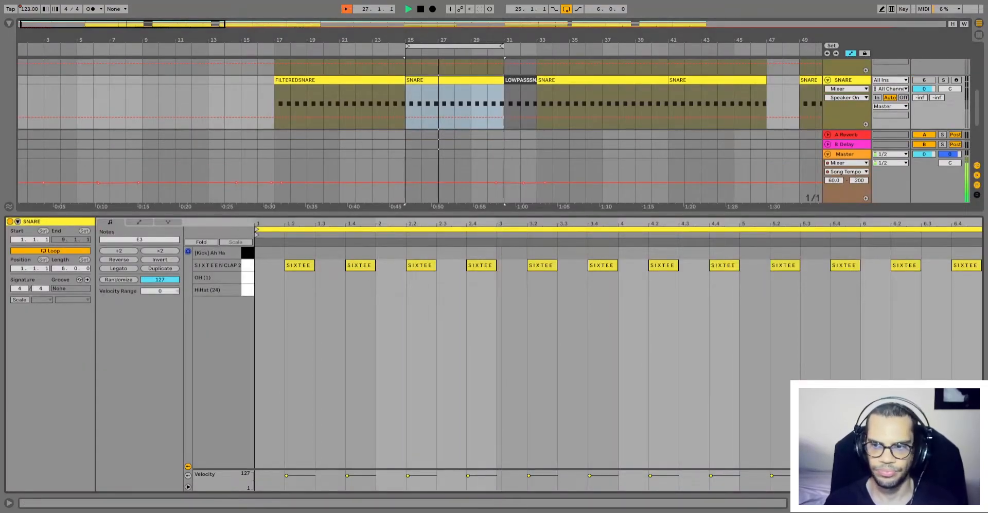
{"action": "key", "text": "ctrl+alt+l"}
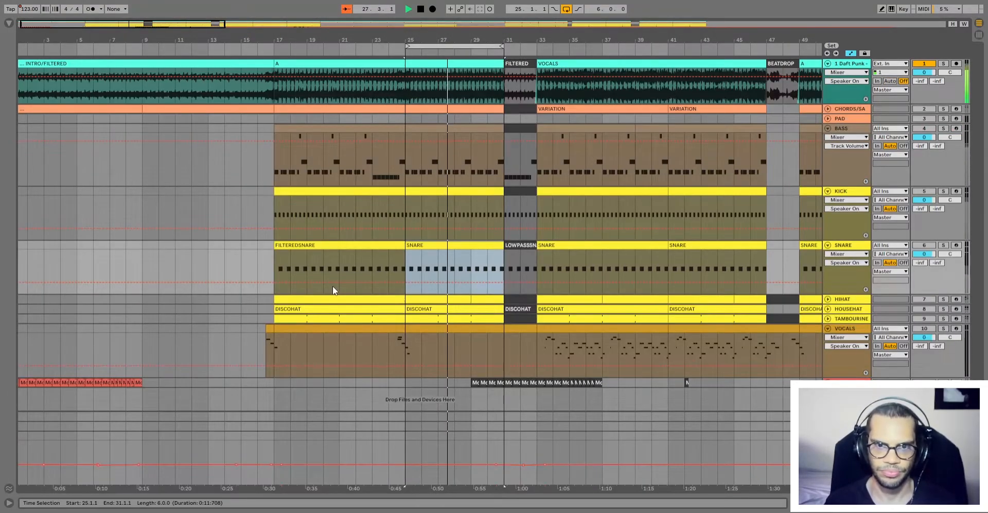
{"action": "key", "text": "space"}
{"action": "double_click", "coordinate": [423, 246]}
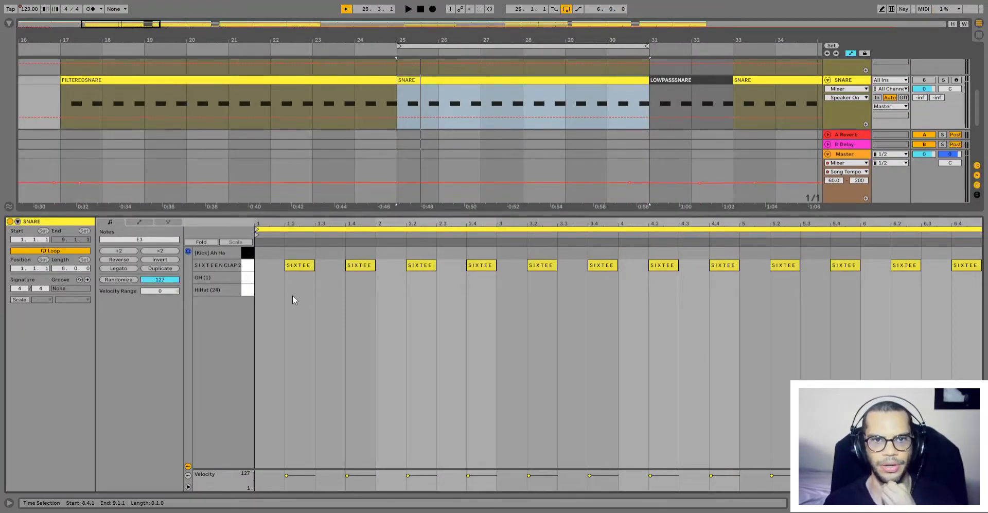
{"action": "left_click", "coordinate": [979, 502]}
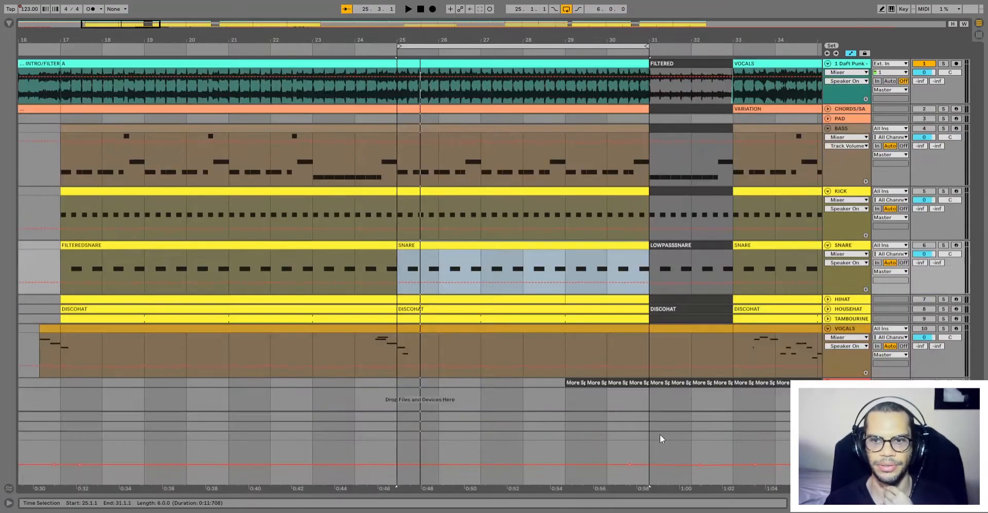
Enable the kick and snare tracks, select both clips at bars 25 to 31 and play them.
{"action": "left_click", "coordinate": [925, 192]}
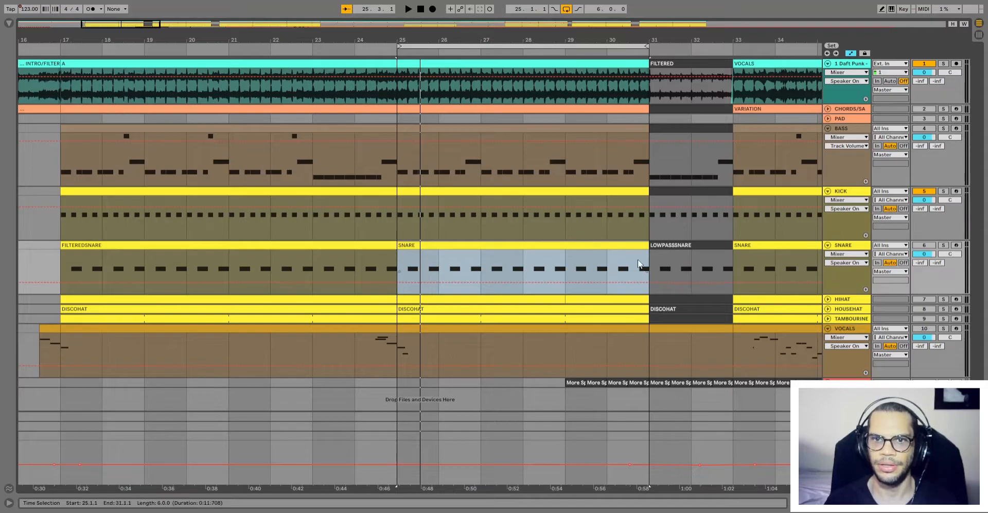
{"action": "left_click", "coordinate": [925, 245]}
{"action": "left_click", "coordinate": [531, 191]}
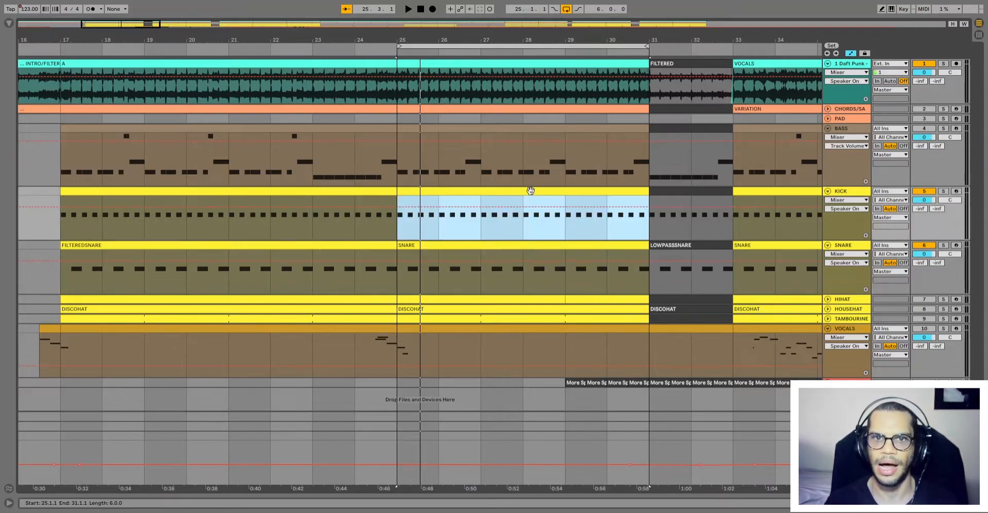
{"action": "left_click", "coordinate": [489, 246]}
{"action": "left_click", "coordinate": [484, 191], "text": "shift"}
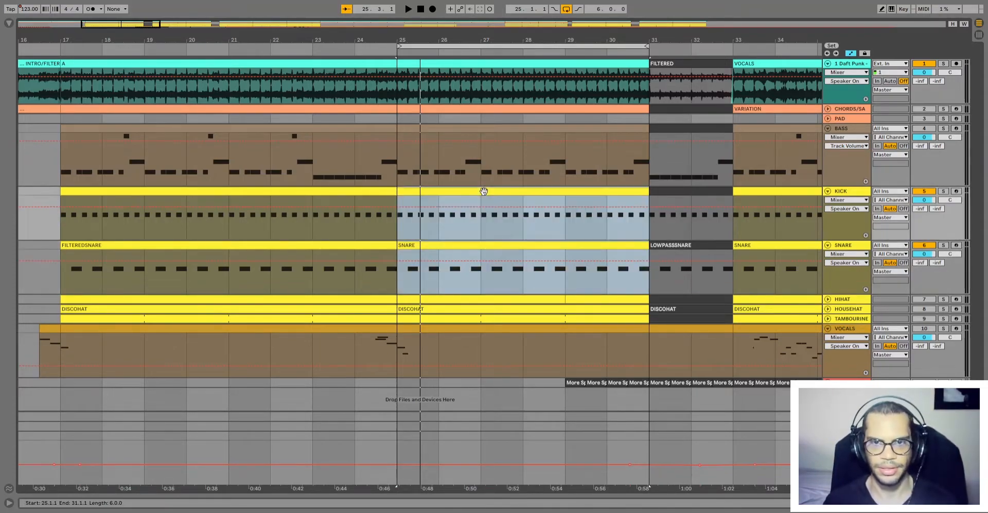
{"action": "key", "text": "space"}
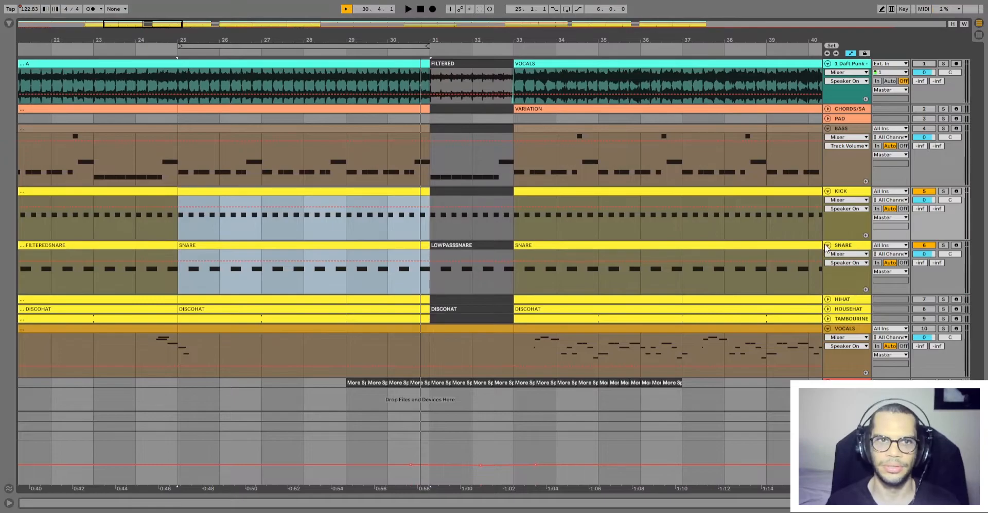
Expand the HIHAT track and play the arrangement from its clip at bar 17 with the KICK and SNARE tracks deactivated.
{"action": "left_click_drag", "start_coordinate": [112, 23], "coordinate": [83, 24]}
{"action": "left_click", "coordinate": [101, 295]}
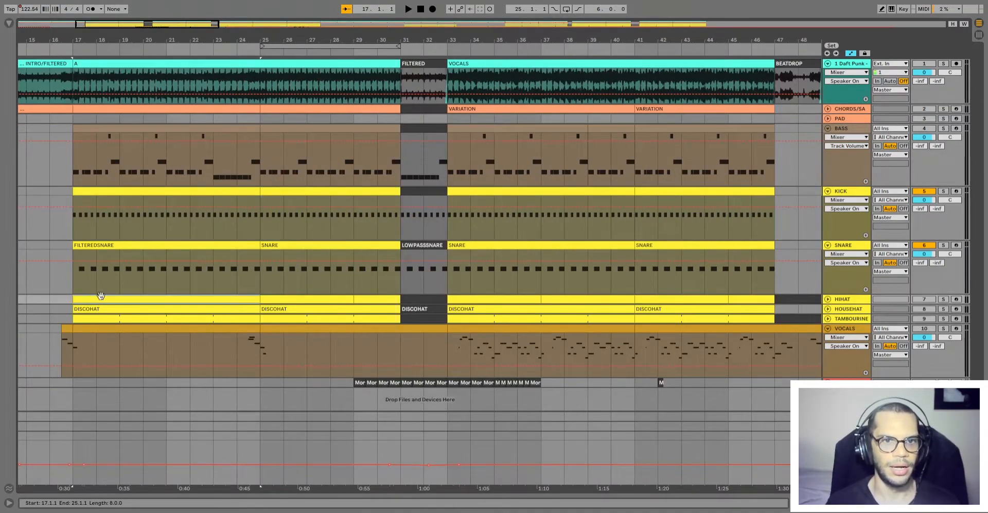
{"action": "left_click", "coordinate": [828, 299]}
{"action": "left_click", "coordinate": [921, 183]}
{"action": "scroll", "coordinate": [864, 203], "scroll_direction": "down", "scroll_amount": 2}
{"action": "key", "text": "space"}
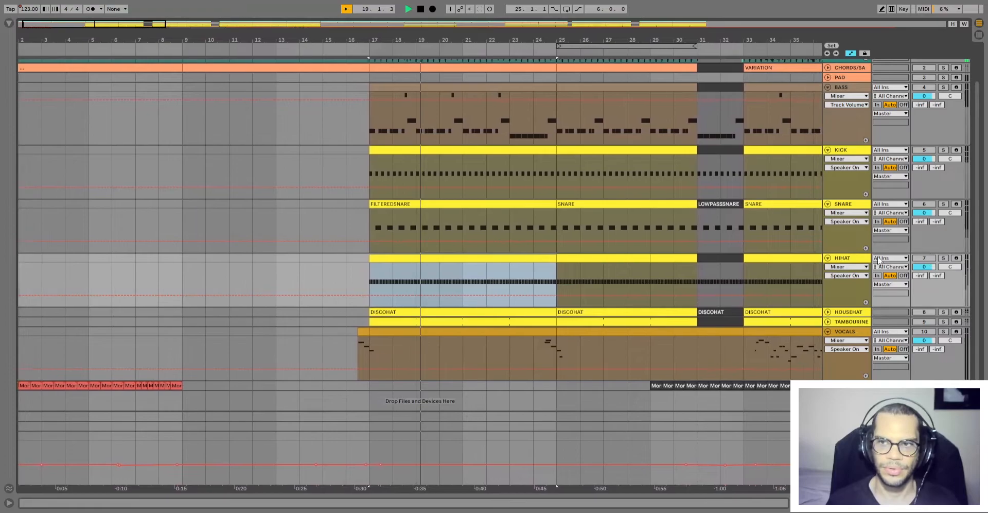
Examine the note pattern of the HIHAT clip at bar 17, stop playback and close the clip editor.
{"action": "double_click", "coordinate": [446, 265]}
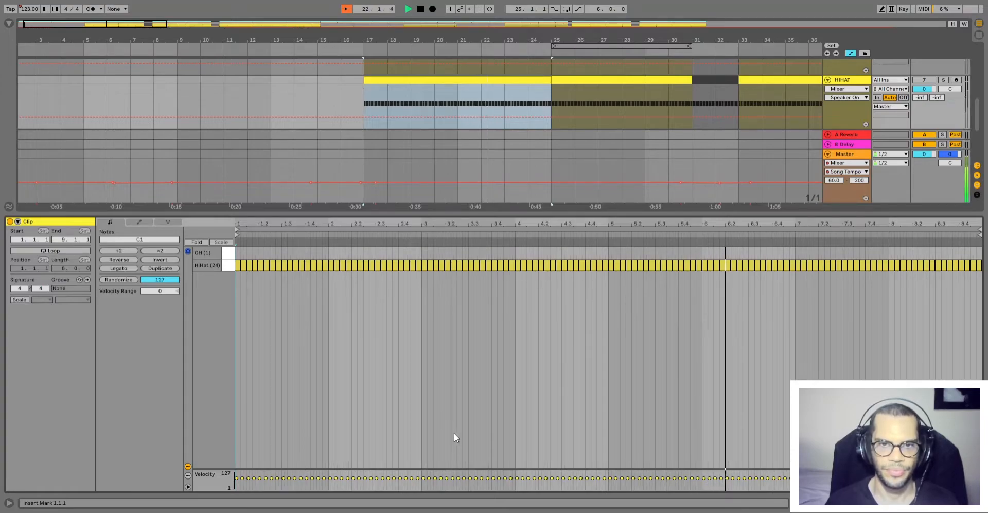
{"action": "key", "text": "space"}
{"action": "left_click", "coordinate": [979, 503]}
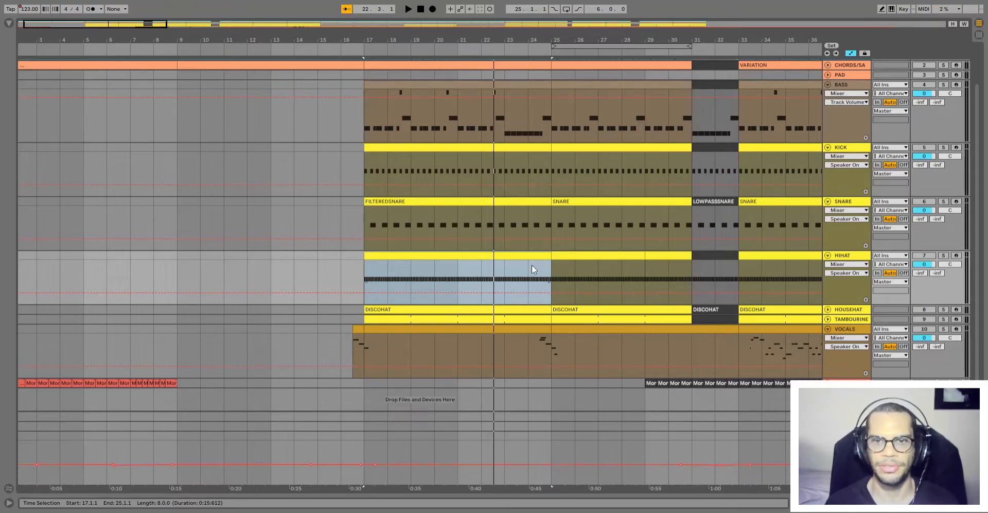
Expand the HOUSEHAT and TAMBOURINE tracks to show their note patterns.
{"action": "left_click", "coordinate": [827, 310]}
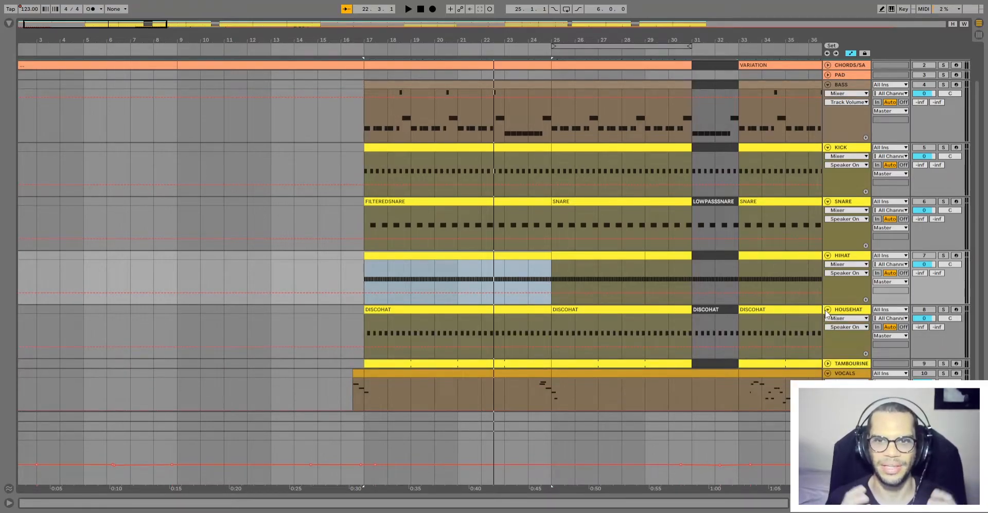
{"action": "scroll", "coordinate": [610, 303], "scroll_direction": "down", "scroll_amount": 2}
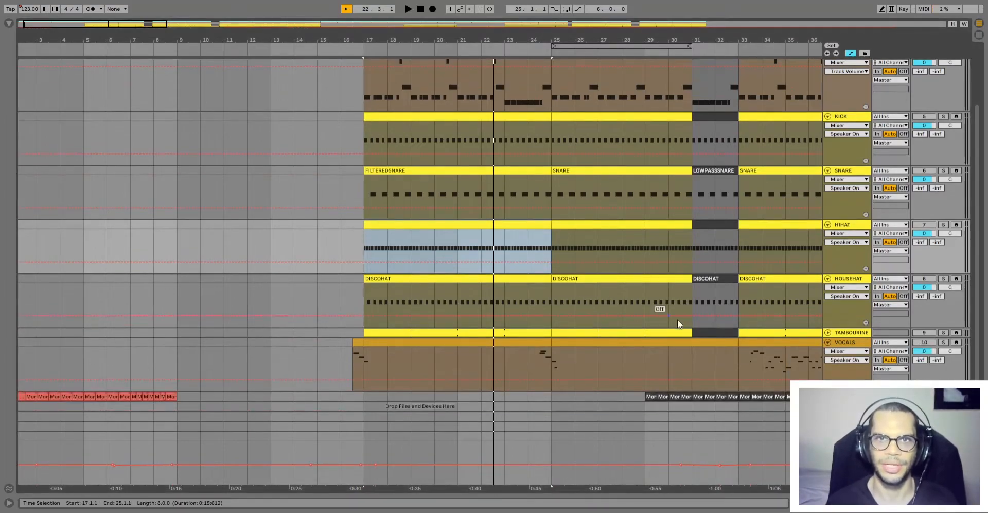
{"action": "left_click", "coordinate": [844, 332]}
{"action": "scroll", "coordinate": [420, 288], "scroll_direction": "down", "scroll_amount": 3}
Play from the TAMBOURINE clip at bar 17, activating its track for part of the playback to hear its contribution.
{"action": "left_click", "coordinate": [420, 288]}
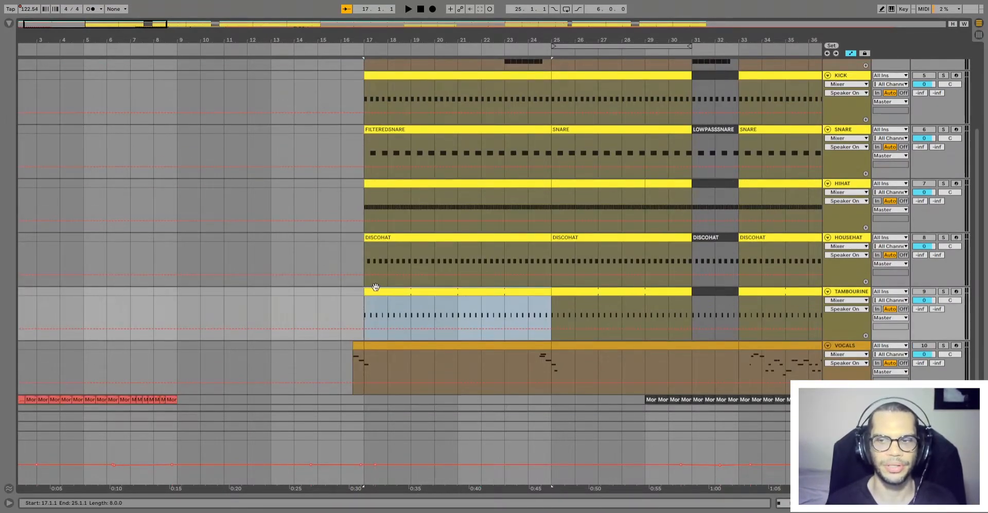
{"action": "key", "text": "space"}
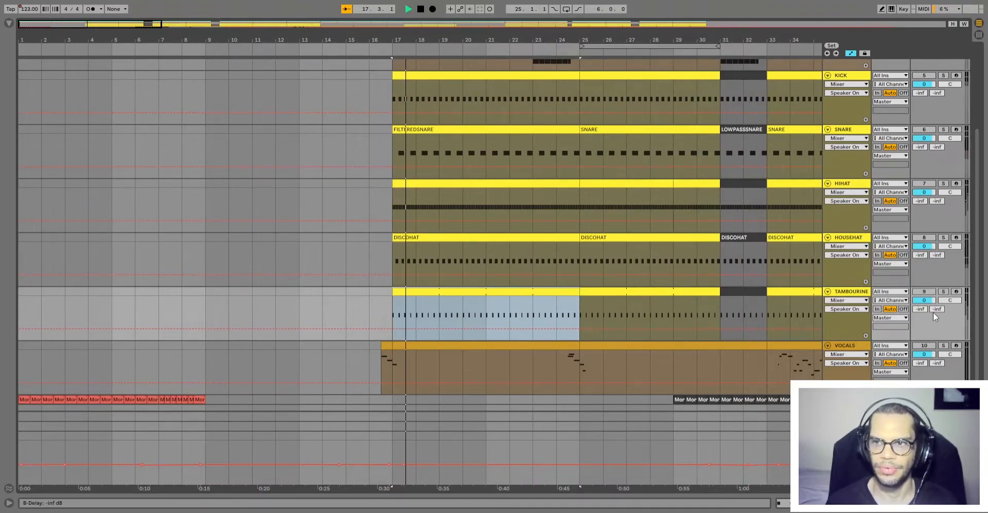
{"action": "left_click", "coordinate": [931, 296]}
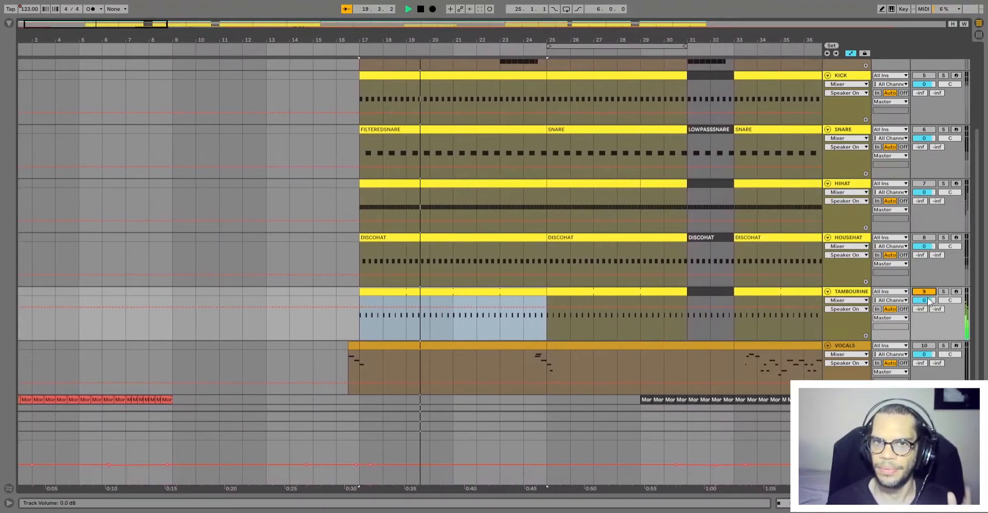
{"action": "left_click", "coordinate": [928, 292]}
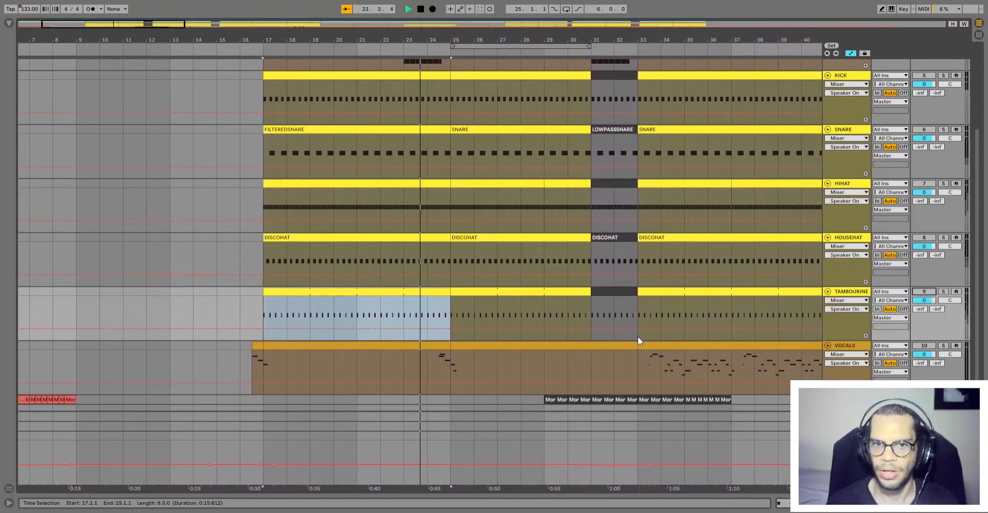
{"action": "key", "text": "space"}
Select bars 23 to 25 on the TAMBOURINE track and play them with the track switched on and off for comparison.
{"action": "left_click_drag", "start_coordinate": [387, 314], "coordinate": [432, 311]}
{"action": "left_click", "coordinate": [923, 291]}
{"action": "key", "text": "space"}
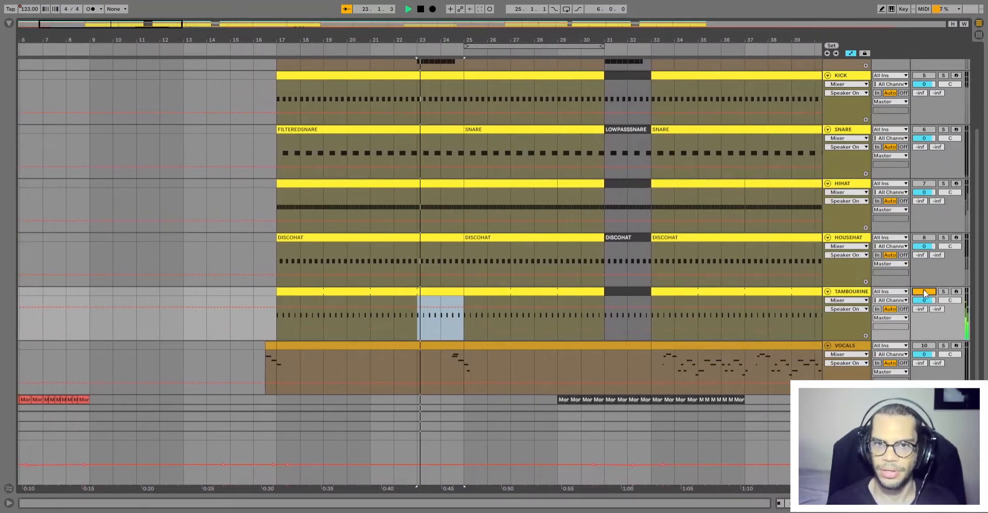
{"action": "left_click", "coordinate": [924, 292]}
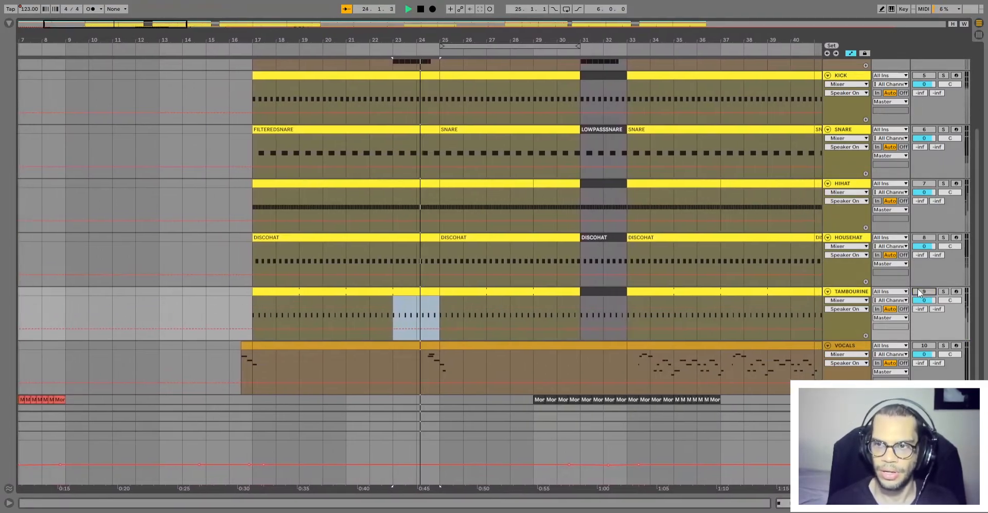
{"action": "key", "text": "space"}
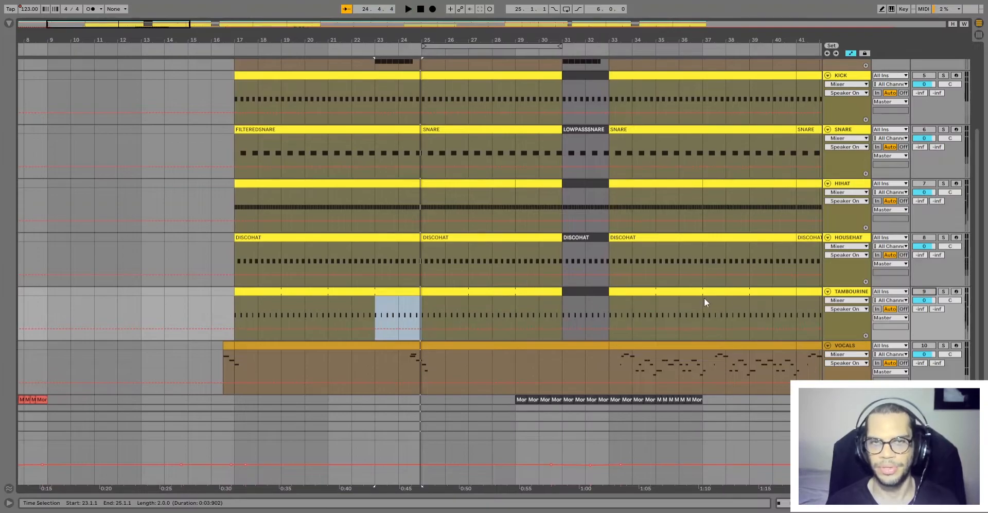
Examine the open-hat notes of the HOUSEHAT clip at bar 25 and close the clip editor.
{"action": "key", "text": "space"}
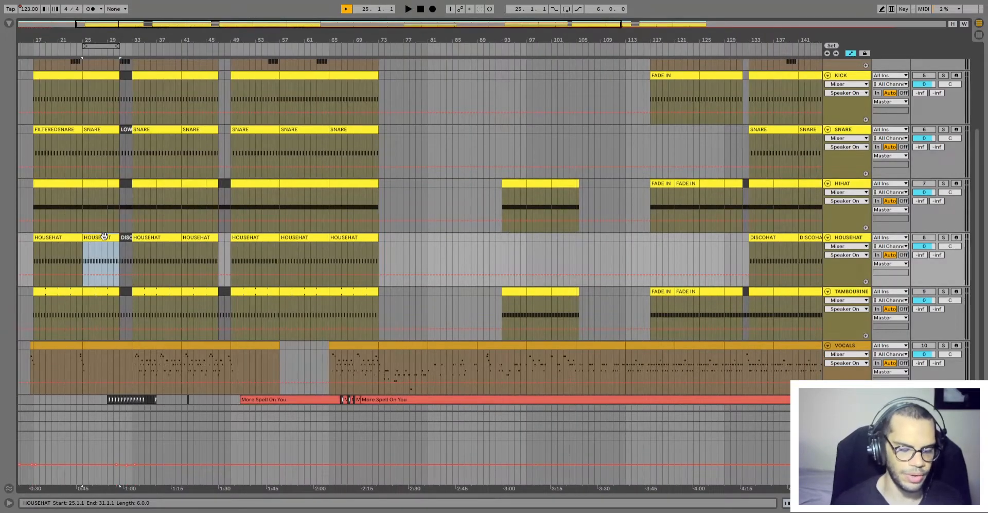
{"action": "scroll", "coordinate": [104, 235], "scroll_direction": "up", "scroll_amount": 10}
{"action": "scroll", "coordinate": [104, 235], "scroll_direction": "left", "scroll_amount": 8}
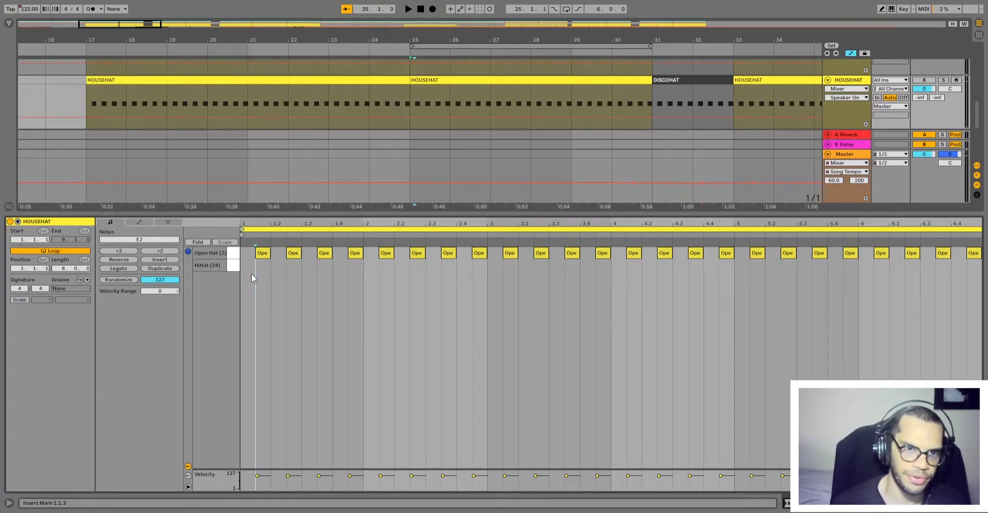
{"action": "key", "text": "ctrl+alt+l"}
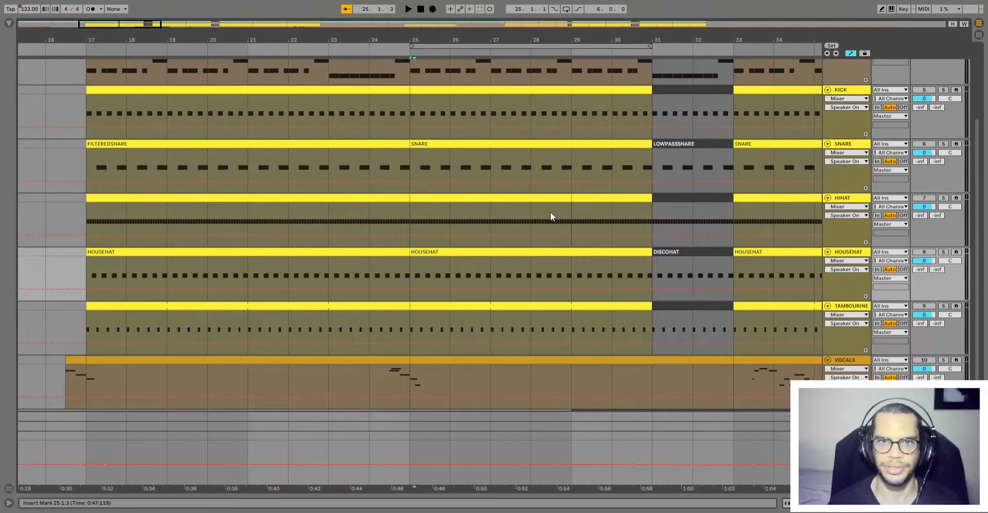
Select the HOUSEHAT clip at bar 25 and solo the KICK and HOUSEHAT tracks.
{"action": "left_click", "coordinate": [500, 254]}
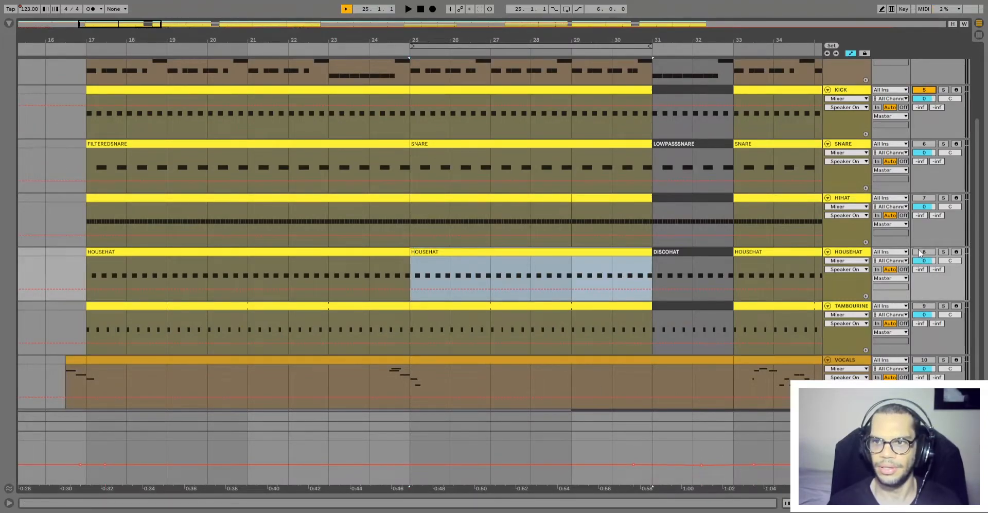
{"action": "scroll", "coordinate": [920, 252], "scroll_direction": "up", "scroll_amount": 4}
{"action": "scroll", "coordinate": [937, 171], "scroll_direction": "down", "scroll_amount": 2}
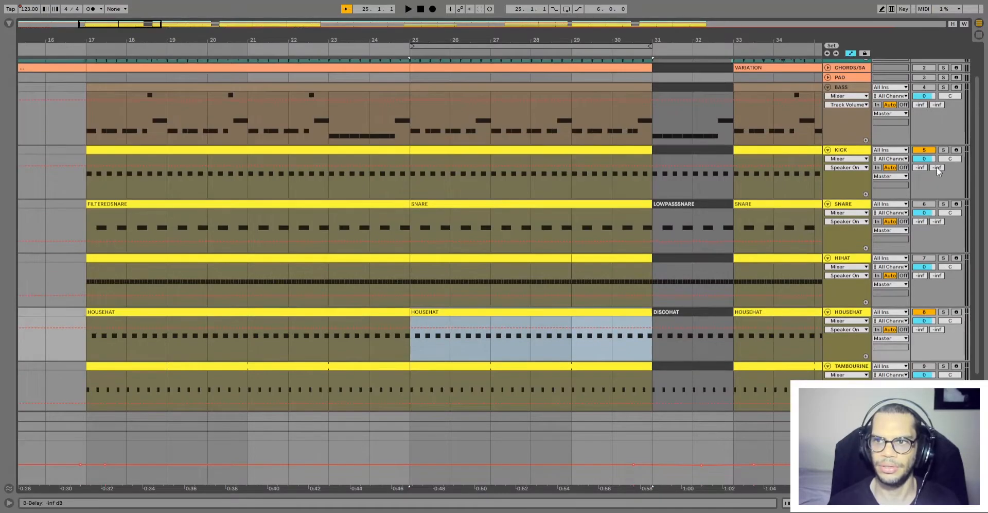
{"action": "scroll", "coordinate": [956, 275], "scroll_direction": "down", "scroll_amount": 2}
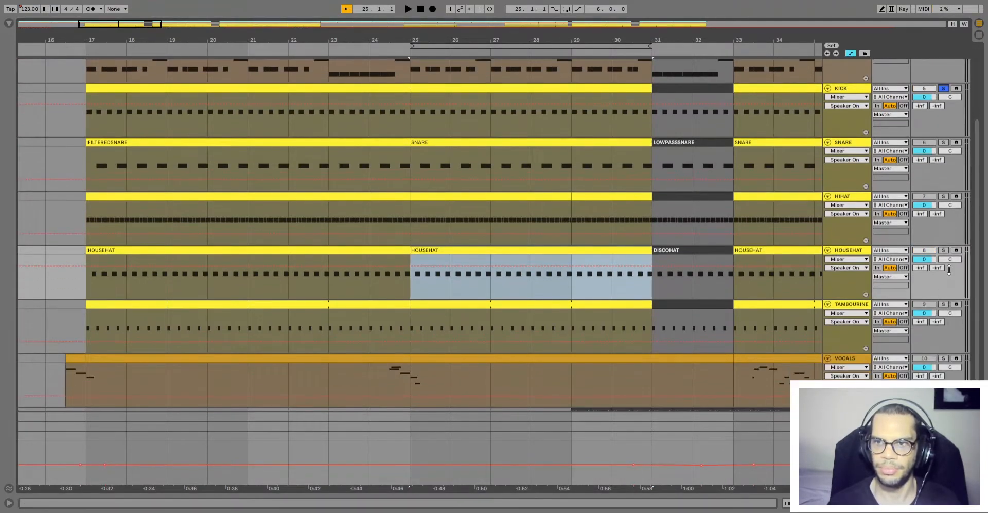
Loop the HOUSEHAT clip from bar 25 to 31, play it, and add the SNARE track to the solo.
{"action": "left_click", "coordinate": [480, 249]}
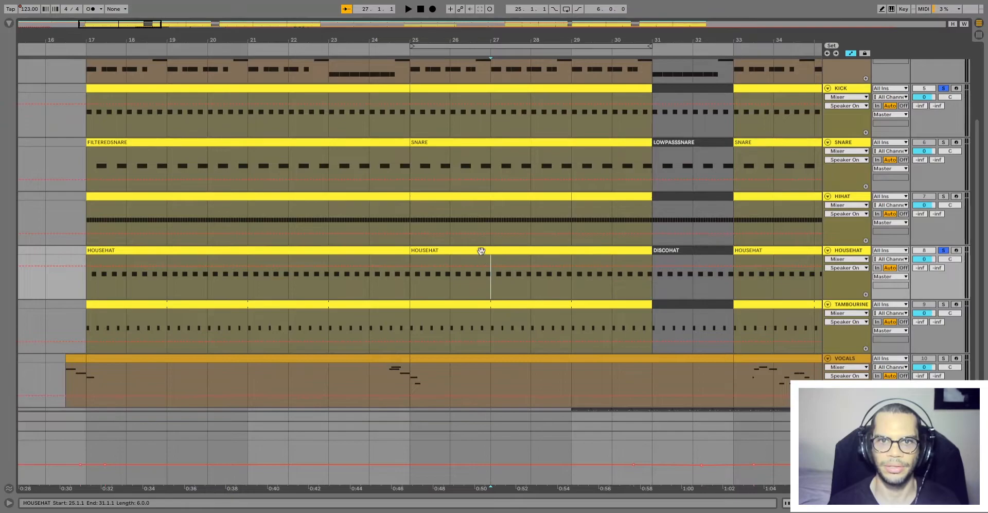
{"action": "key", "text": "super+l"}
{"action": "key", "text": "space"}
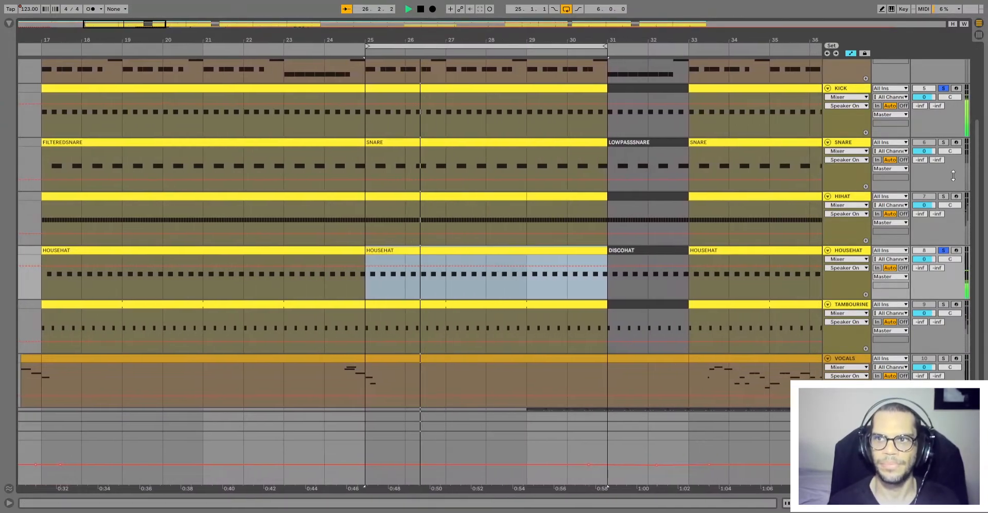
{"action": "left_click", "coordinate": [944, 142]}
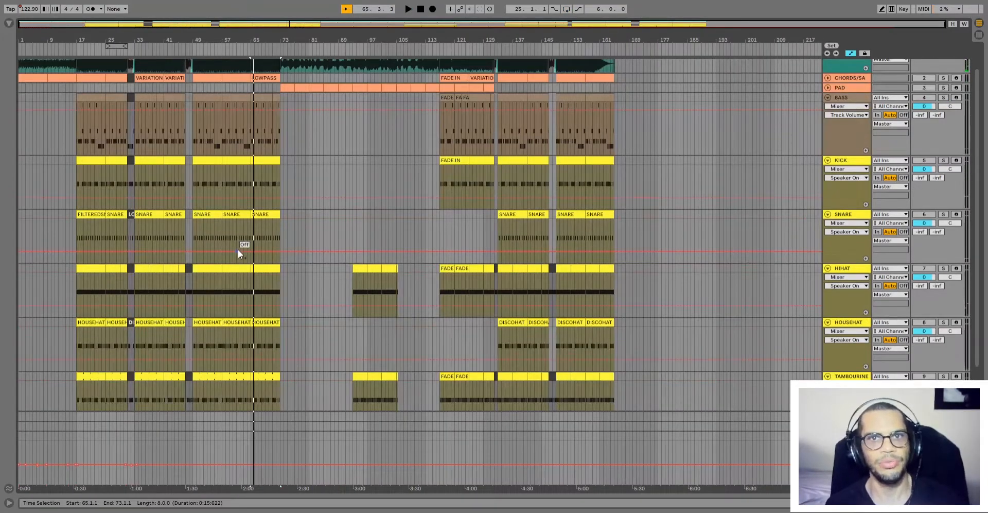
Play the HOUSEHAT clip at bar 65 and inspect its open-hat notes, selecting those from 1.1.1 to 4.3.3.
{"action": "scroll", "coordinate": [228, 288], "scroll_direction": "down", "scroll_amount": 1}
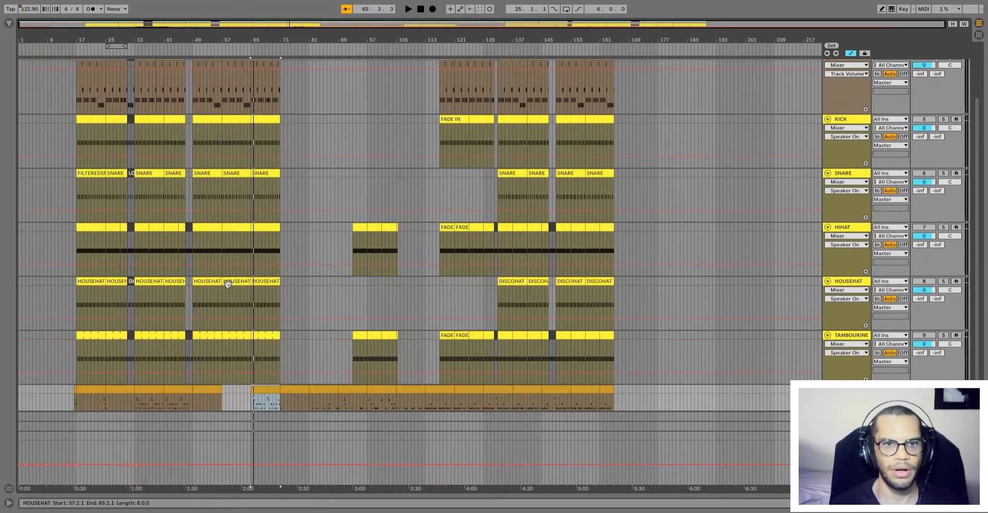
{"action": "left_click", "coordinate": [153, 279]}
{"action": "key", "text": "space"}
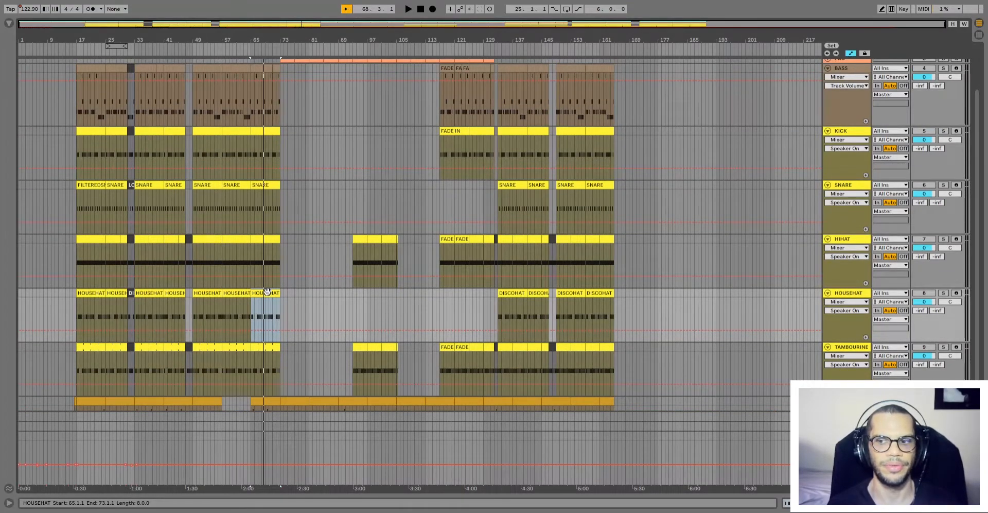
{"action": "double_click", "coordinate": [267, 291]}
{"action": "key", "text": "space"}
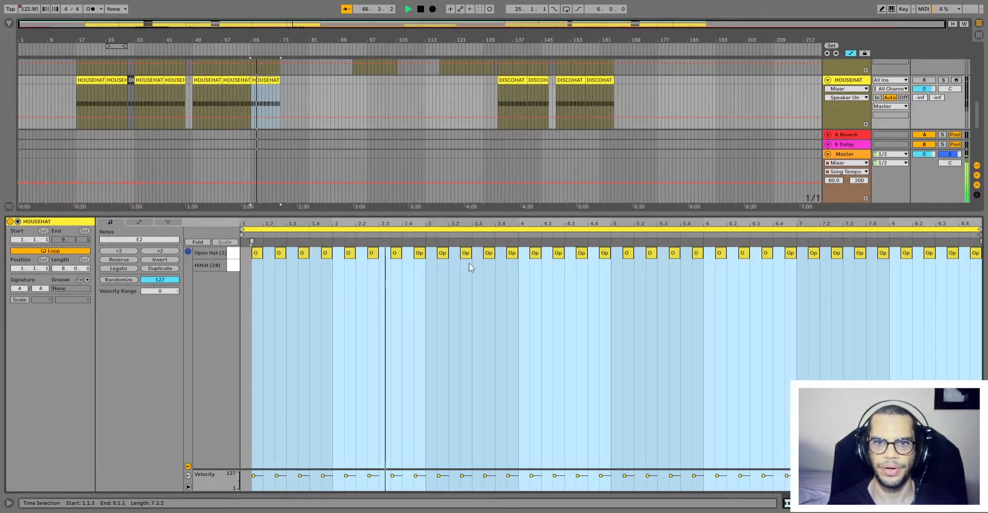
{"action": "key", "text": "space"}
{"action": "left_click_drag", "start_coordinate": [578, 273], "coordinate": [222, 256]}
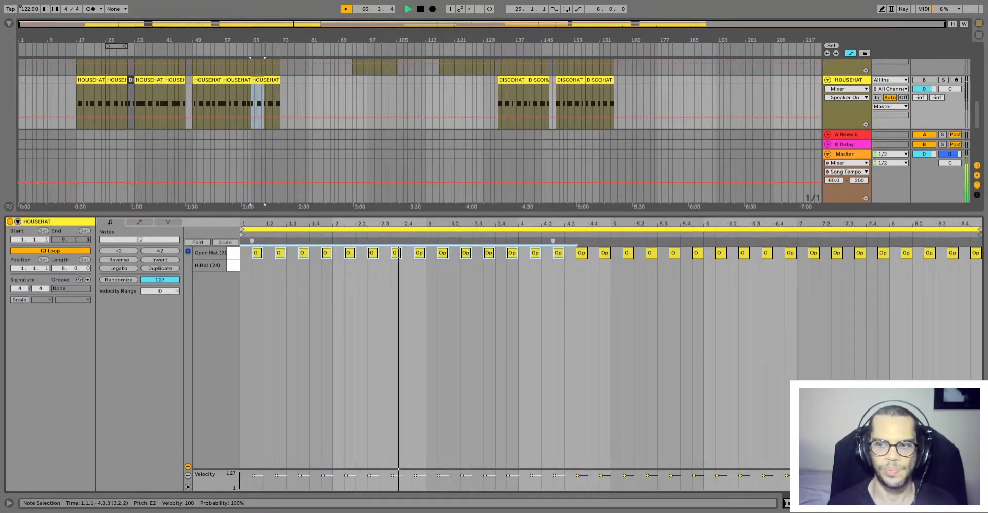
{"action": "key", "text": "ctrl+alt+l"}
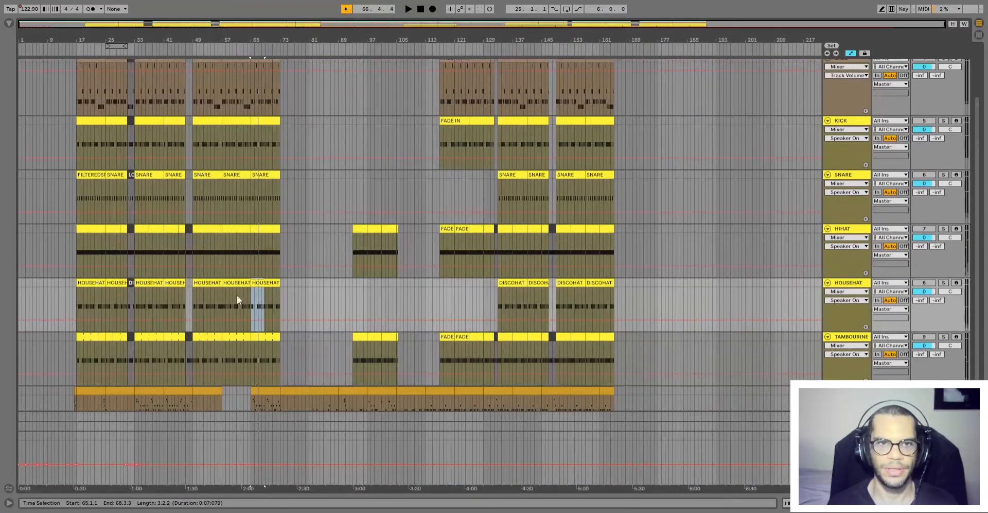
Review the HOUSEHAT clips at bars 33 and 41 alongside the other drum tracks.
{"action": "left_click", "coordinate": [144, 284]}
{"action": "left_click", "coordinate": [176, 284]}
{"action": "scroll", "coordinate": [177, 280], "scroll_direction": "up", "scroll_amount": 2}
{"action": "scroll", "coordinate": [177, 281], "scroll_direction": "down", "scroll_amount": 5}
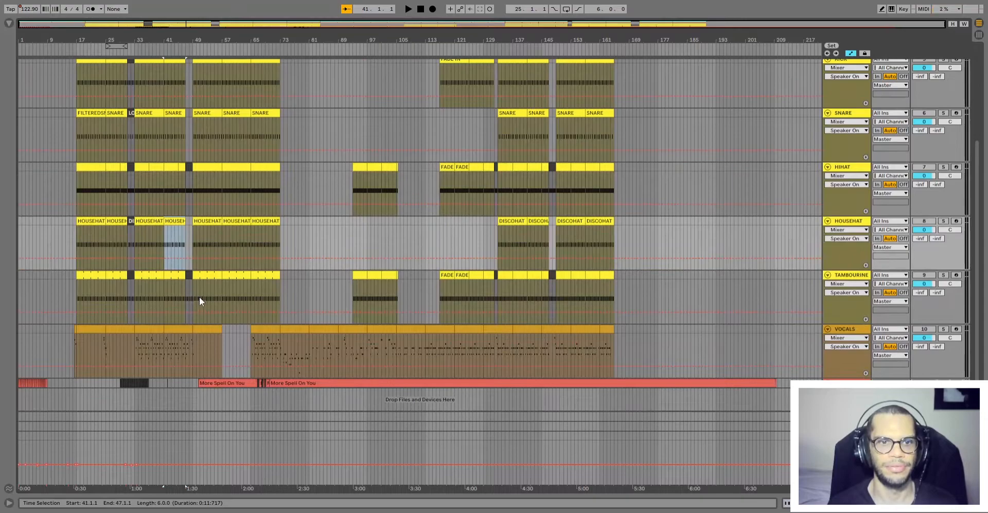
{"action": "scroll", "coordinate": [183, 294], "scroll_direction": "up", "scroll_amount": 1}
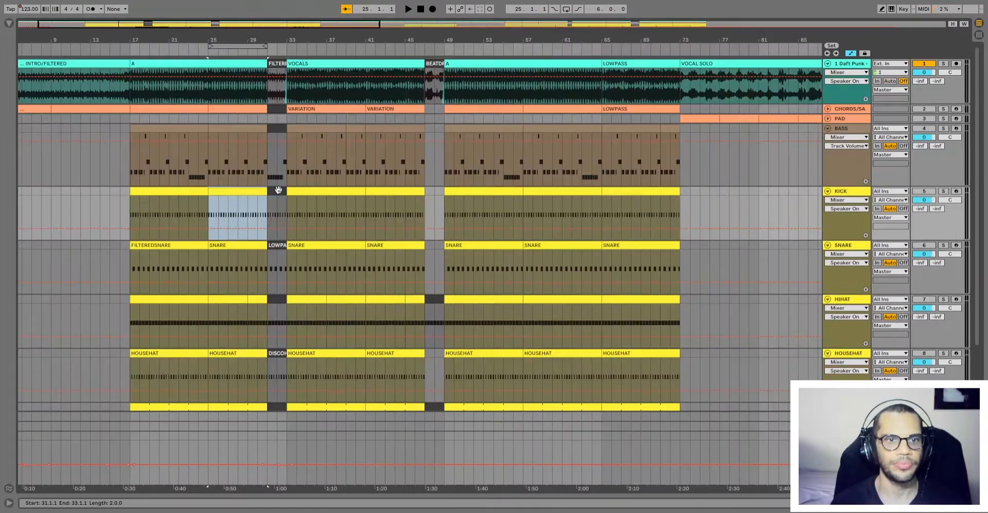
Select the KICK clips from bar 25 to 33 and the deactivated TAMBOURINE clip at bar 31 to review the breakdown.
{"action": "left_click", "coordinate": [278, 189]}
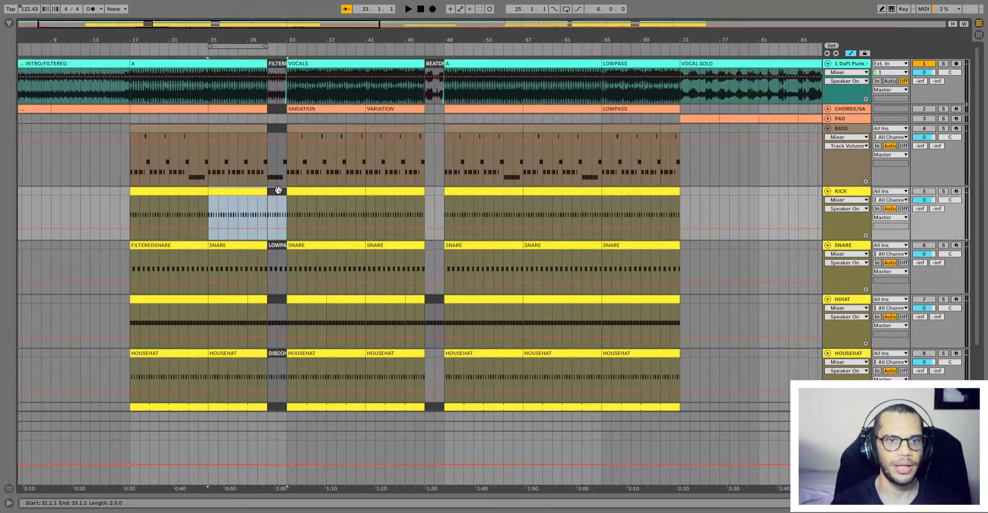
{"action": "scroll", "coordinate": [278, 190], "scroll_direction": "up", "scroll_amount": 2}
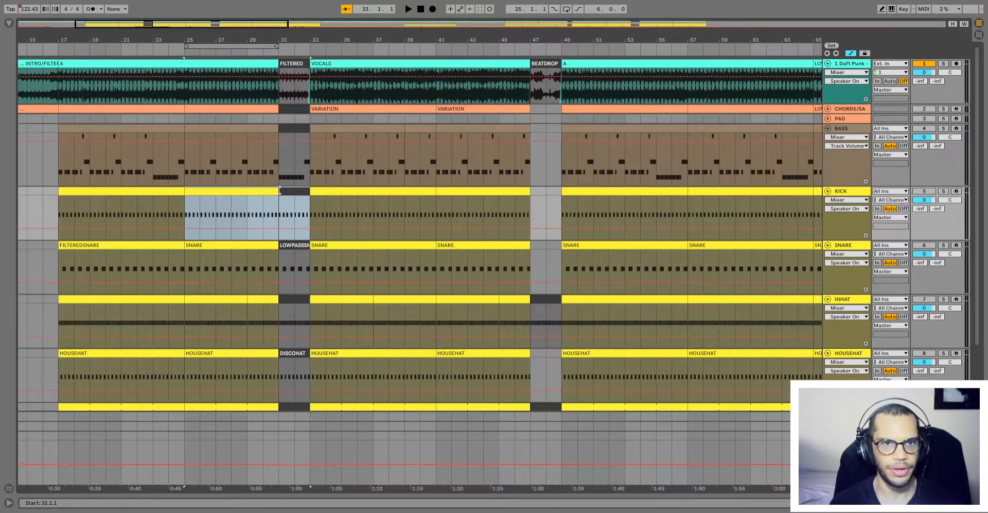
{"action": "left_click", "coordinate": [190, 136]}
{"action": "scroll", "coordinate": [218, 320], "scroll_direction": "down", "scroll_amount": 5}
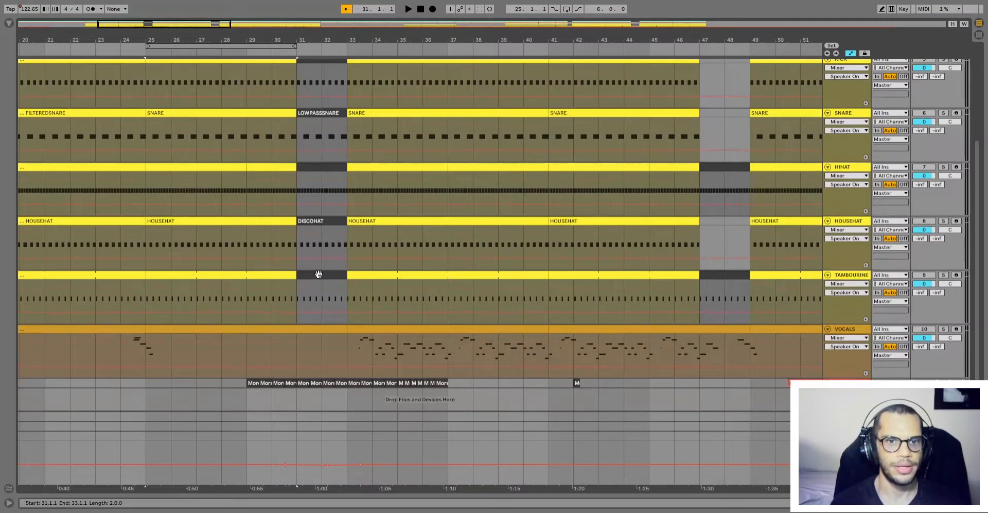
{"action": "left_click", "coordinate": [320, 280]}
{"action": "scroll", "coordinate": [329, 283], "scroll_direction": "up", "scroll_amount": 3}
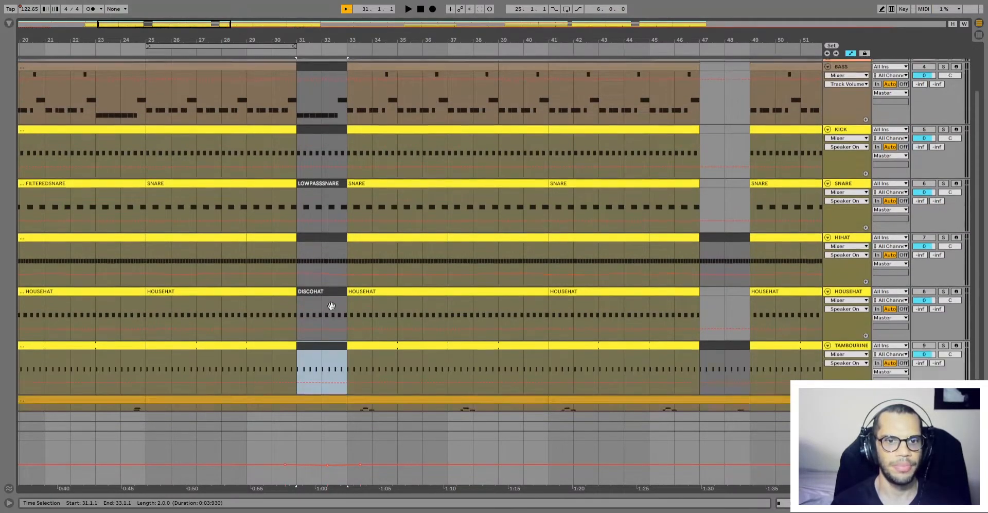
Play the arrangement from the BASS clip at bar 25 while following the drum tracks through the section.
{"action": "scroll", "coordinate": [331, 305], "scroll_direction": "up", "scroll_amount": 3}
{"action": "left_click", "coordinate": [162, 130]}
{"action": "key", "text": "space"}
{"action": "scroll", "coordinate": [517, 293], "scroll_direction": "down", "scroll_amount": 4}
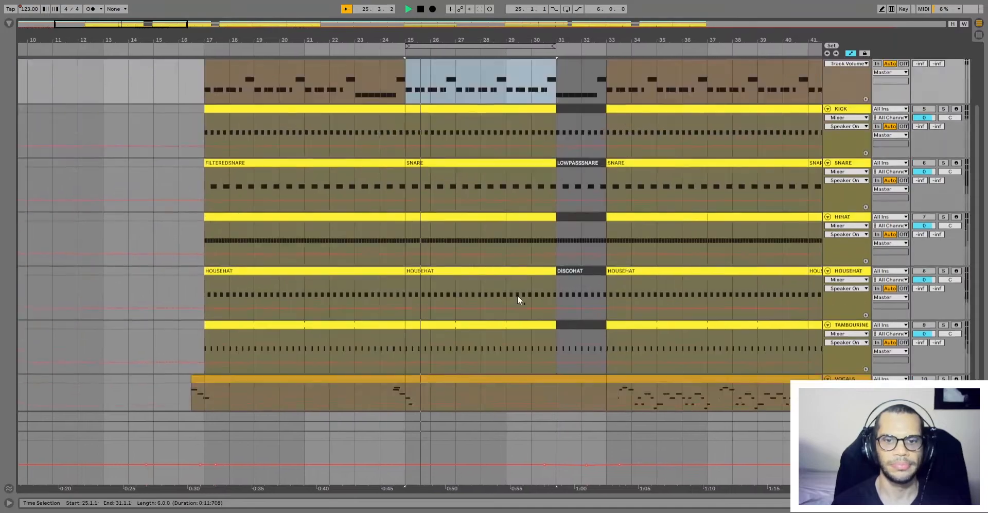
{"action": "scroll", "coordinate": [515, 299], "scroll_direction": "down", "scroll_amount": 2}
{"action": "scroll", "coordinate": [517, 341], "scroll_direction": "up", "scroll_amount": 2}
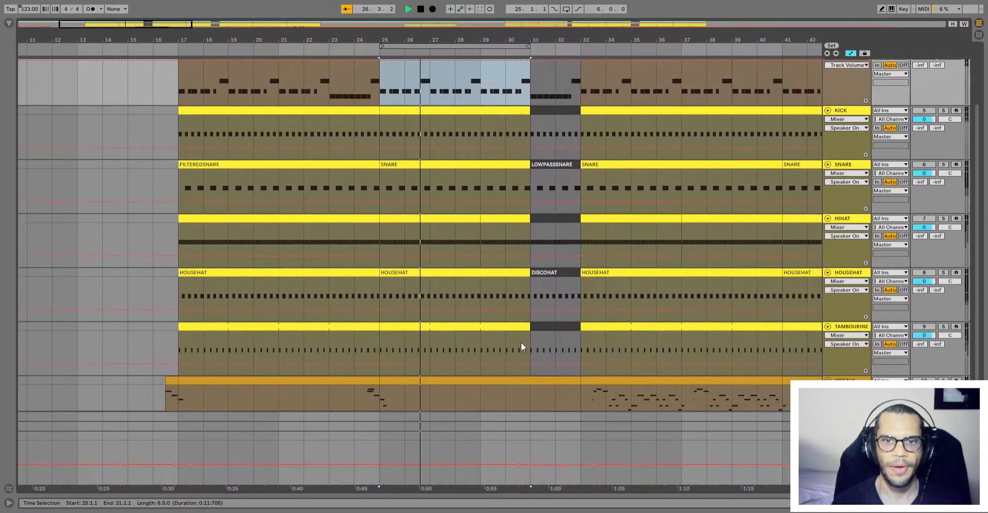
Follow the playback across the drum tracks through the bar 31 breakdown and stop it on the deactivated KICK clip.
{"action": "scroll", "coordinate": [521, 341], "scroll_direction": "up", "scroll_amount": 2}
{"action": "scroll", "coordinate": [780, 332], "scroll_direction": "up", "scroll_amount": 2}
{"action": "scroll", "coordinate": [779, 332], "scroll_direction": "down", "scroll_amount": 4}
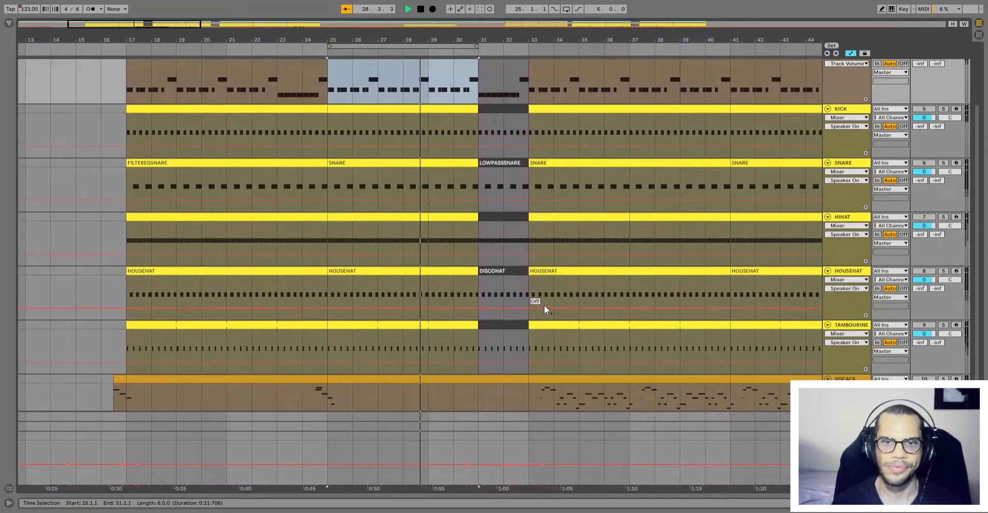
{"action": "scroll", "coordinate": [499, 310], "scroll_direction": "up", "scroll_amount": 5}
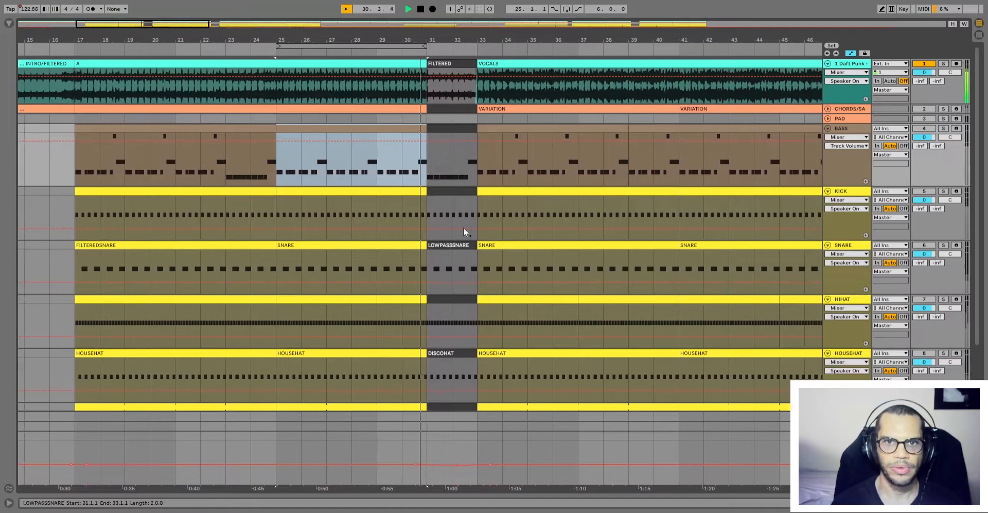
{"action": "scroll", "coordinate": [462, 242], "scroll_direction": "down", "scroll_amount": 1}
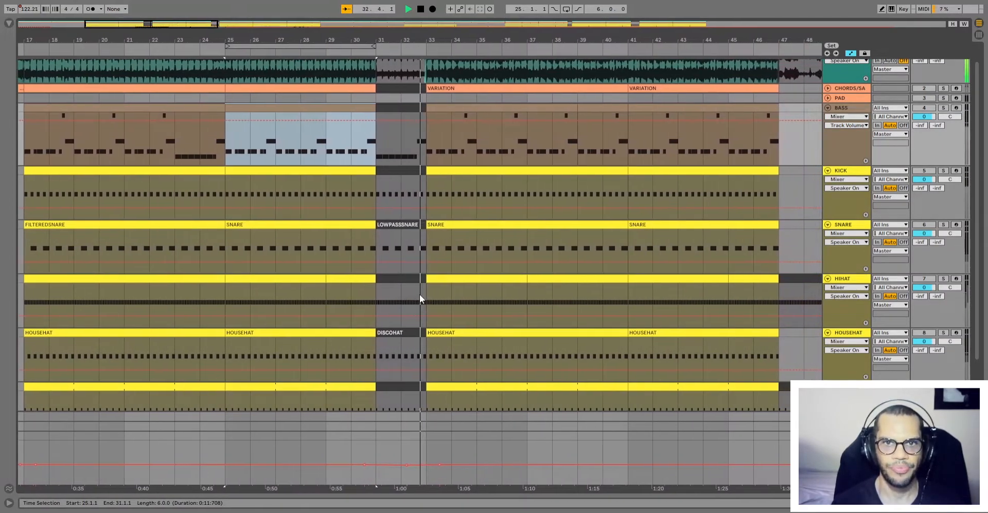
{"action": "left_click", "coordinate": [394, 171]}
{"action": "key", "text": "space"}
Review the FILTERED breakdown at bars 31 to 33 against the surrounding sections on all tracks.
{"action": "scroll", "coordinate": [394, 295], "scroll_direction": "down", "scroll_amount": 2}
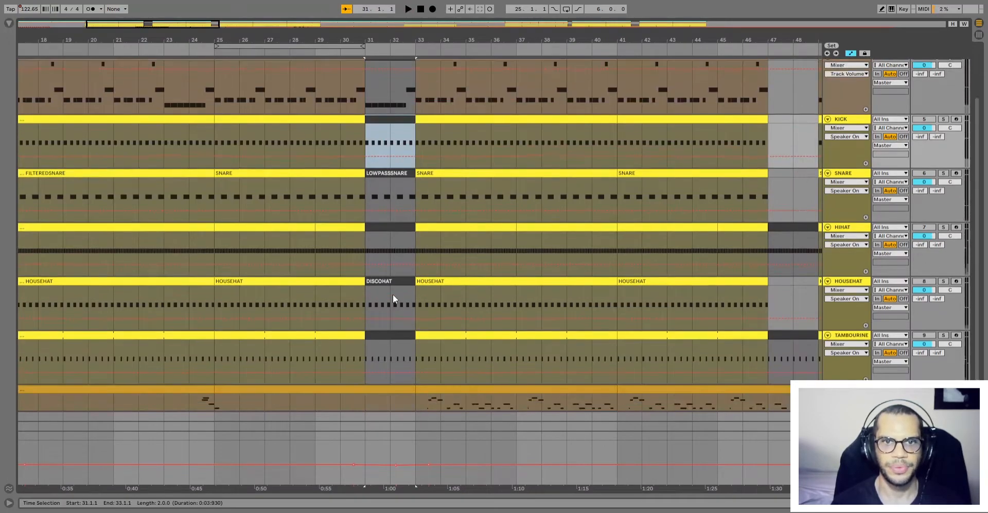
{"action": "scroll", "coordinate": [393, 294], "scroll_direction": "up", "scroll_amount": 3}
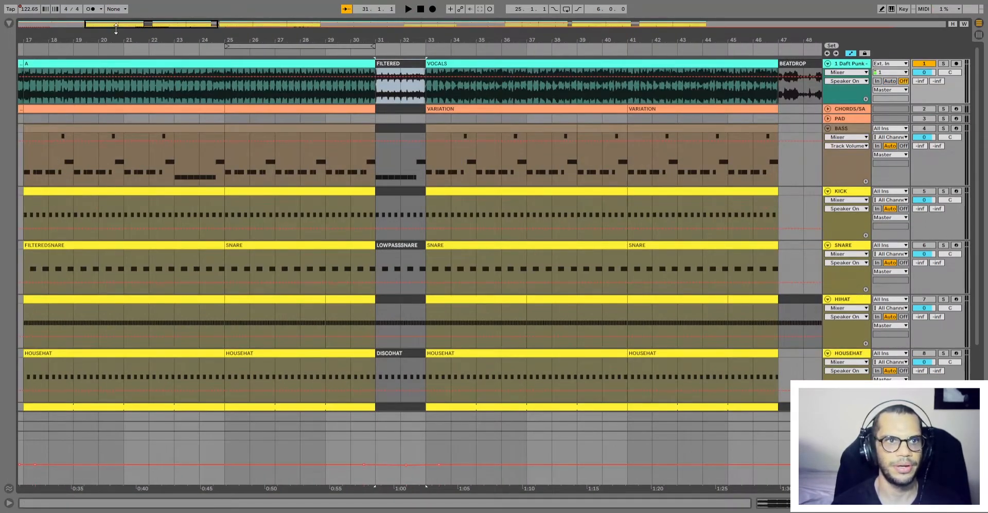
{"action": "left_click_drag", "start_coordinate": [110, 28], "coordinate": [49, 44]}
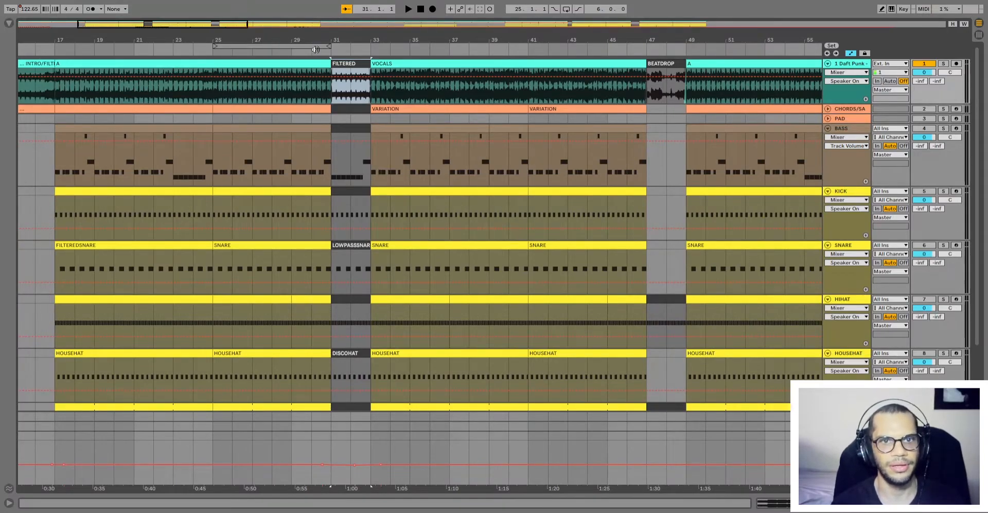
{"action": "left_click_drag", "start_coordinate": [128, 21], "coordinate": [279, 63]}
{"action": "scroll", "coordinate": [282, 385], "scroll_direction": "down", "scroll_amount": 3}
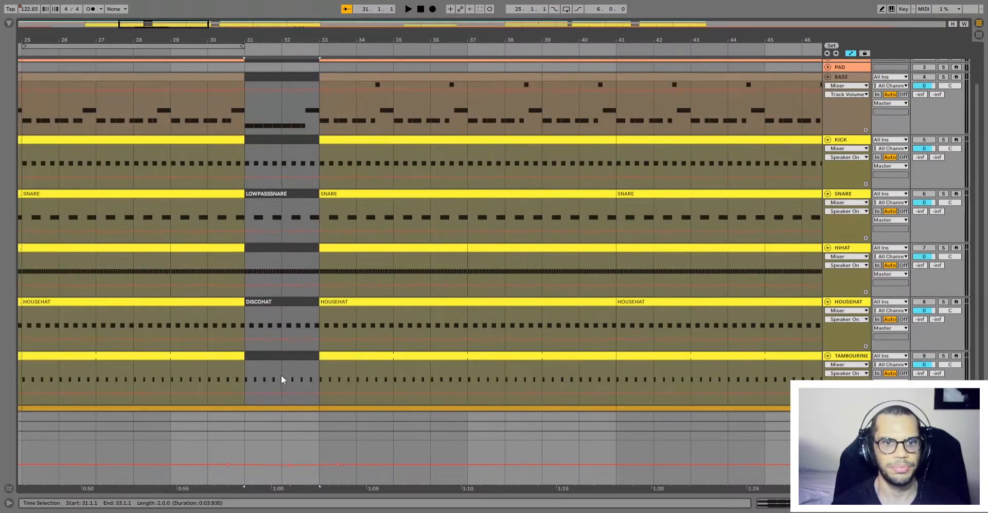
{"action": "scroll", "coordinate": [286, 349], "scroll_direction": "up", "scroll_amount": 3}
Select the deactivated BASS clip at bar 31 and compare it with the drum clips in the same breakdown.
{"action": "left_click", "coordinate": [269, 131]}
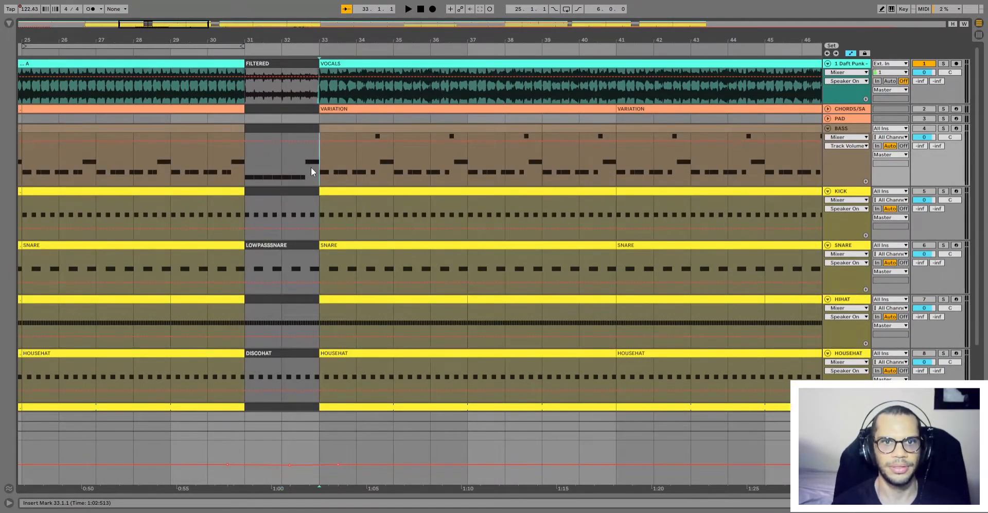
{"action": "left_click", "coordinate": [262, 130]}
{"action": "scroll", "coordinate": [258, 150], "scroll_direction": "down", "scroll_amount": 3}
{"action": "scroll", "coordinate": [258, 199], "scroll_direction": "up", "scroll_amount": 3}
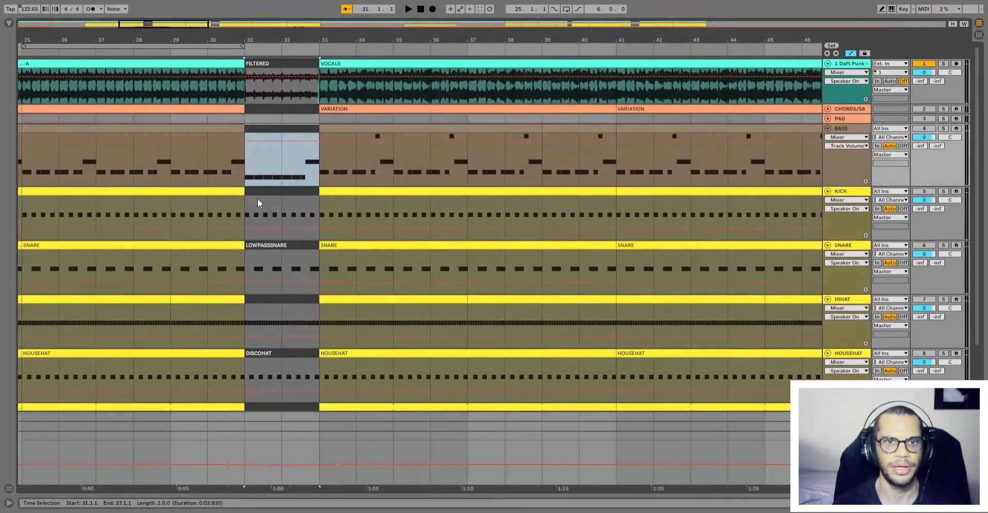
{"action": "scroll", "coordinate": [257, 199], "scroll_direction": "down", "scroll_amount": 3}
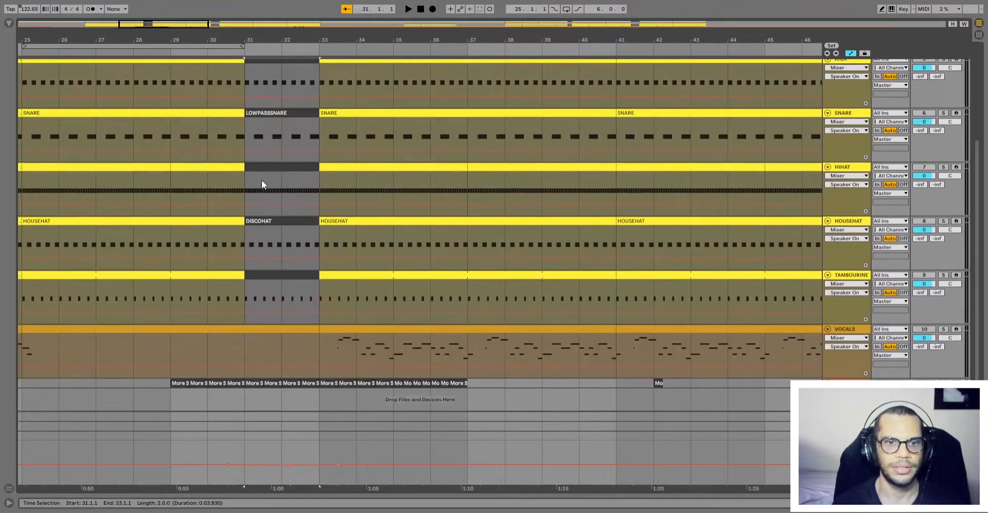
Highlight the VOCALS clip at bar 33 and the BASS part from bar 33 to 39 to point out the vocal section.
{"action": "left_click", "coordinate": [359, 332]}
{"action": "key", "text": "minus"}
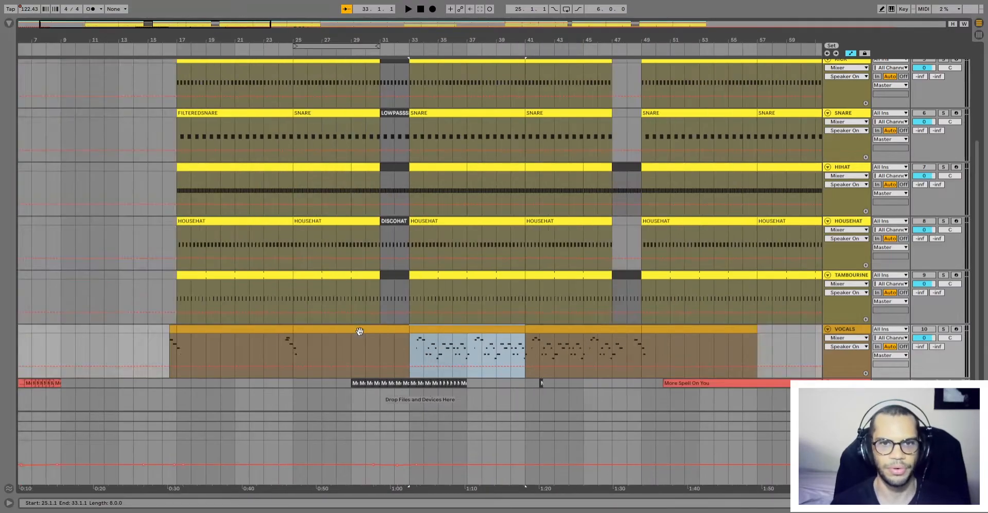
{"action": "scroll", "coordinate": [370, 331], "scroll_direction": "up", "scroll_amount": 3}
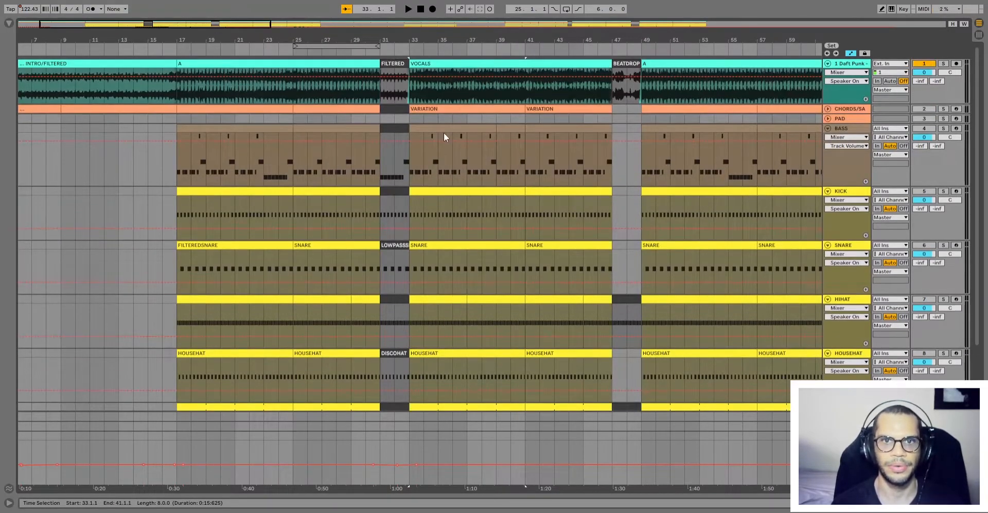
{"action": "left_click_drag", "start_coordinate": [443, 127], "coordinate": [497, 129]}
{"action": "scroll", "coordinate": [497, 129], "scroll_direction": "down", "scroll_amount": 2}
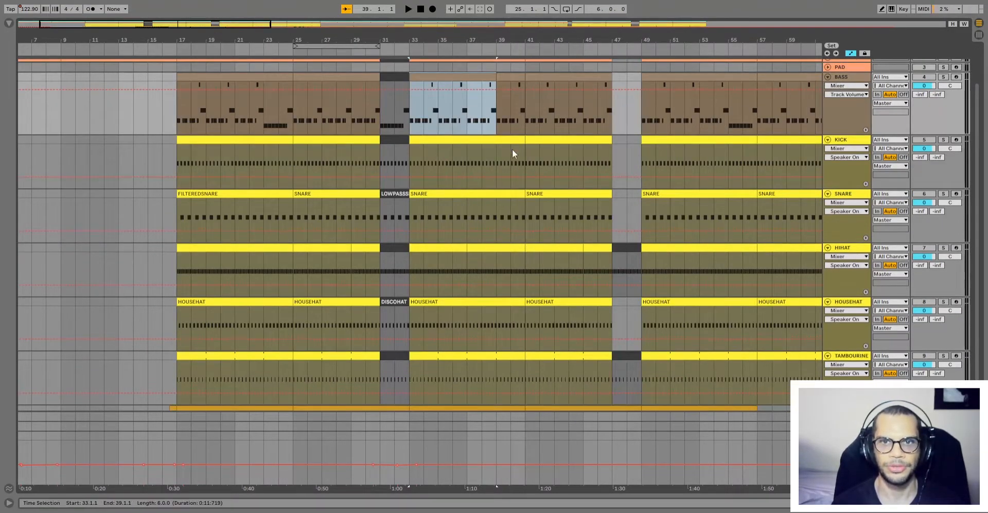
{"action": "left_click", "coordinate": [513, 77], "text": "shift"}
{"action": "scroll", "coordinate": [558, 205], "scroll_direction": "up", "scroll_amount": 2}
Select the KICK and SNARE clips from bar 33 to 47 and extend the selection to the HIHAT track.
{"action": "left_click", "coordinate": [511, 187]}
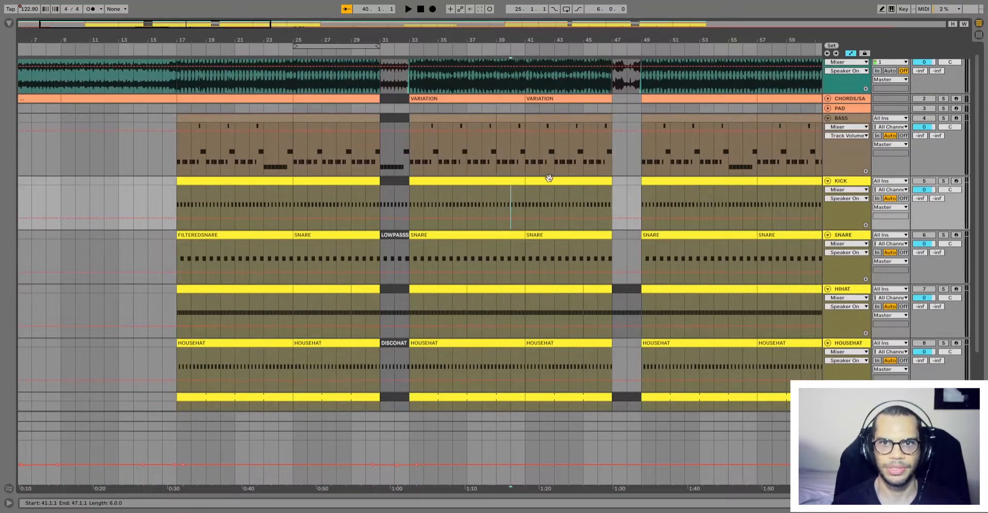
{"action": "left_click", "coordinate": [547, 180], "text": "shift"}
{"action": "left_click", "coordinate": [553, 236], "text": "shift"}
{"action": "left_click", "coordinate": [470, 240], "text": "shift"}
{"action": "left_click", "coordinate": [442, 239], "text": "shift"}
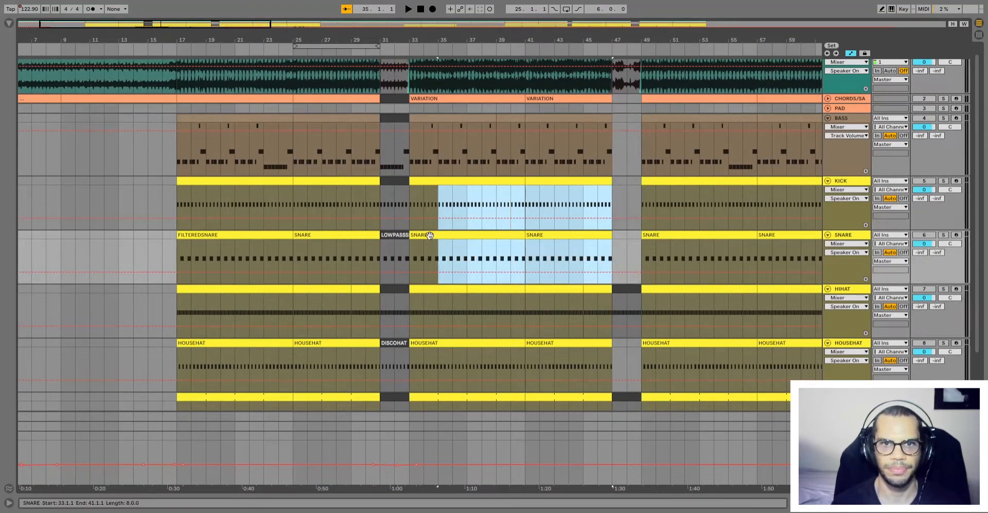
{"action": "left_click", "coordinate": [438, 235], "text": "shift"}
{"action": "left_click", "coordinate": [447, 183], "text": "shift"}
{"action": "scroll", "coordinate": [471, 300], "scroll_direction": "down", "scroll_amount": 3}
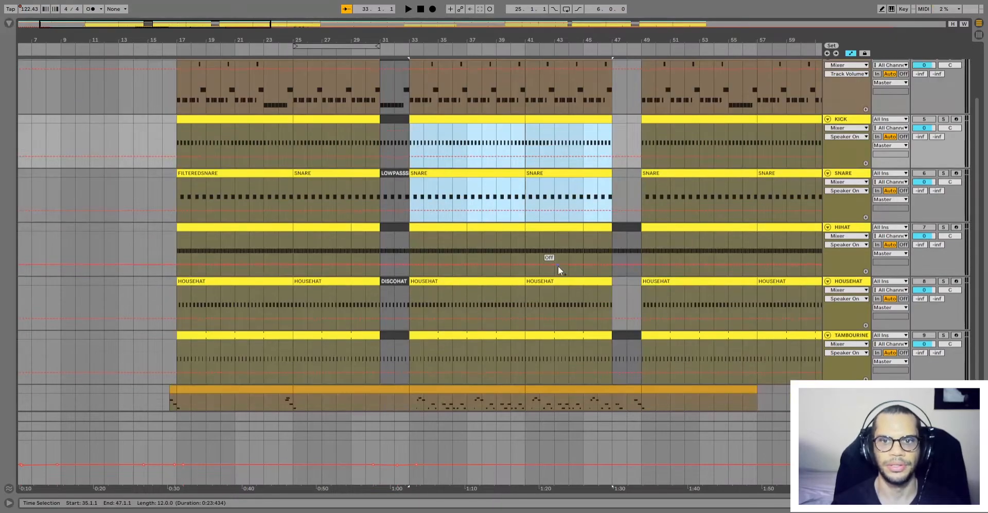
{"action": "left_click", "coordinate": [572, 231], "text": "shift"}
{"action": "left_click", "coordinate": [591, 229], "text": "shift"}
{"action": "left_click", "coordinate": [576, 282]}
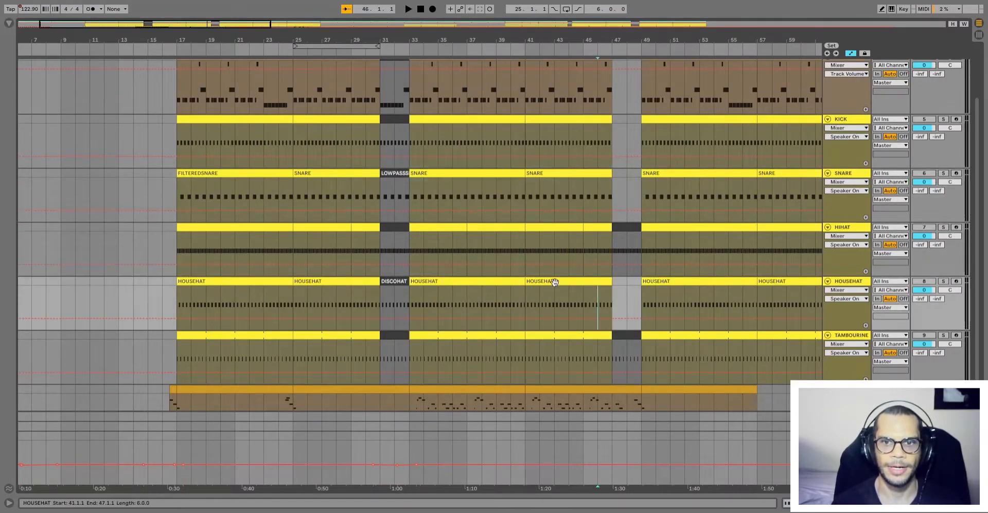
Select the deactivated breakdown clips from bar 31 to 33 on every track from TAMBOURINE up to the Daft Punk audio.
{"action": "left_click", "coordinate": [394, 284]}
{"action": "left_click", "coordinate": [396, 335], "text": "shift"}
{"action": "scroll", "coordinate": [396, 332], "scroll_direction": "up", "scroll_amount": 3}
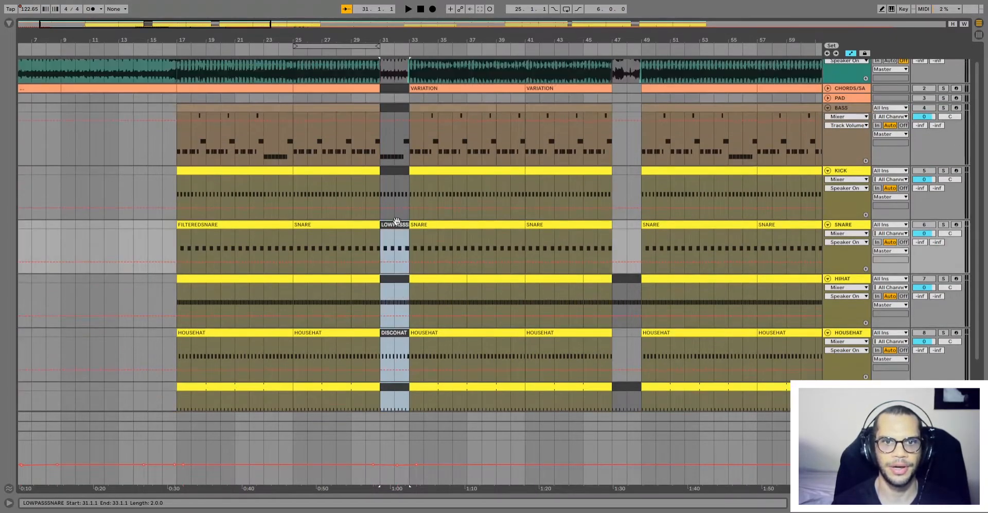
{"action": "left_click", "coordinate": [396, 220], "text": "shift"}
{"action": "scroll", "coordinate": [400, 154], "scroll_direction": "up", "scroll_amount": 2}
{"action": "left_click", "coordinate": [400, 78], "text": "shift"}
{"action": "scroll", "coordinate": [444, 96], "scroll_direction": "down", "scroll_amount": 2}
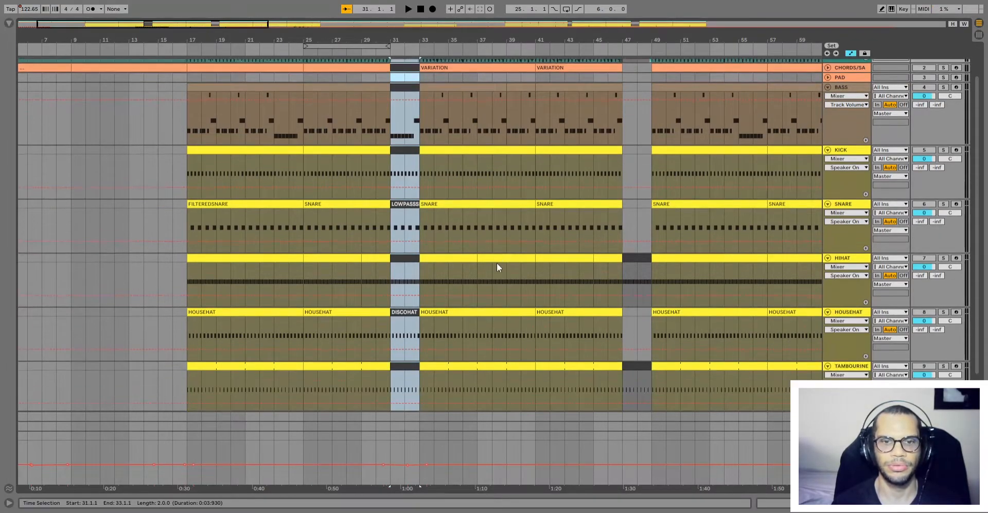
Unfold the CHORDS track and select the BASS track from bar 33 to 49 while reviewing the vocal section.
{"action": "scroll", "coordinate": [495, 332], "scroll_direction": "down", "scroll_amount": 2}
{"action": "scroll", "coordinate": [508, 314], "scroll_direction": "up", "scroll_amount": 4}
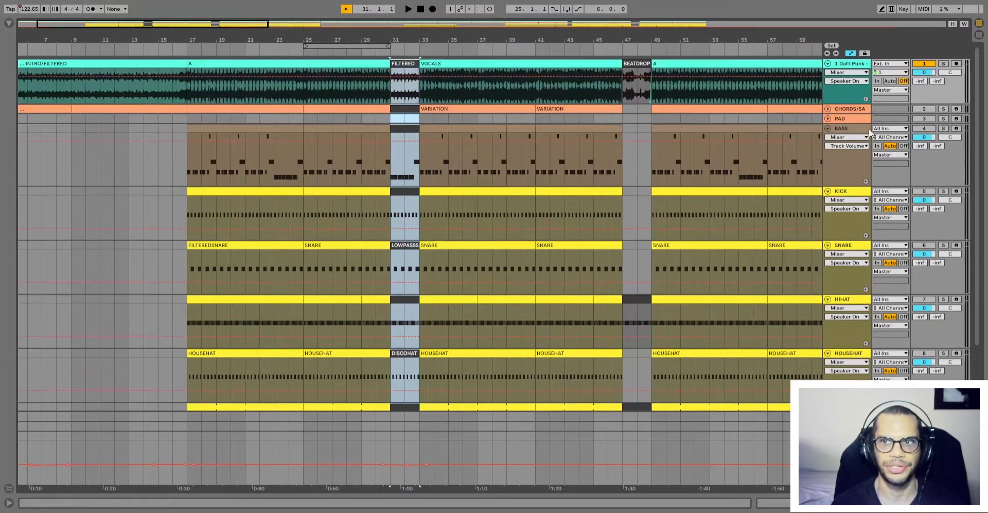
{"action": "scroll", "coordinate": [555, 264], "scroll_direction": "down", "scroll_amount": 6}
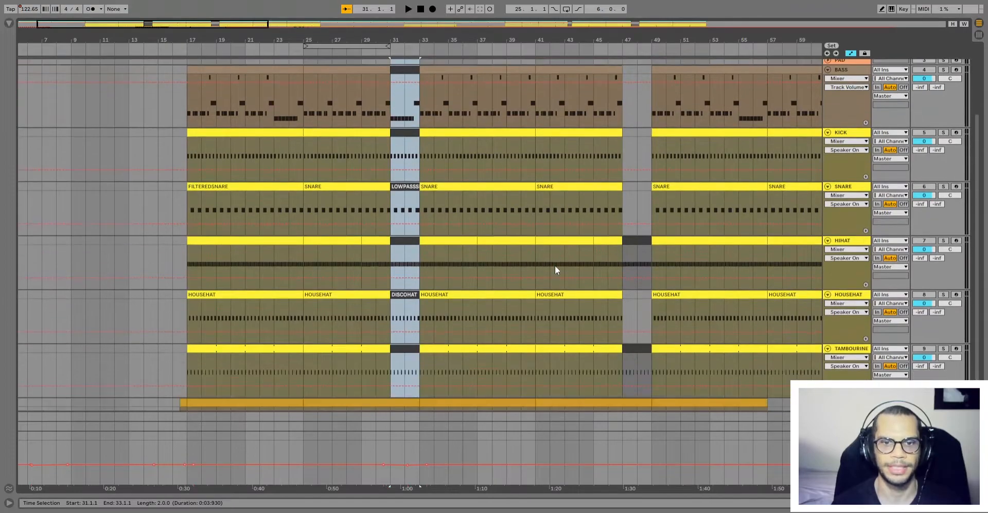
{"action": "scroll", "coordinate": [551, 270], "scroll_direction": "up", "scroll_amount": 8}
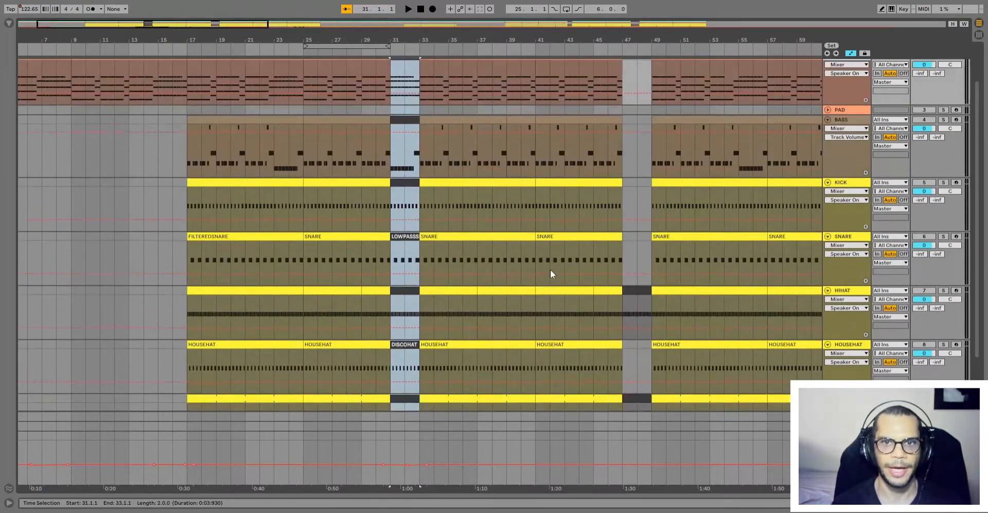
{"action": "left_click", "coordinate": [473, 174]}
{"action": "left_click", "coordinate": [642, 174], "text": "shift"}
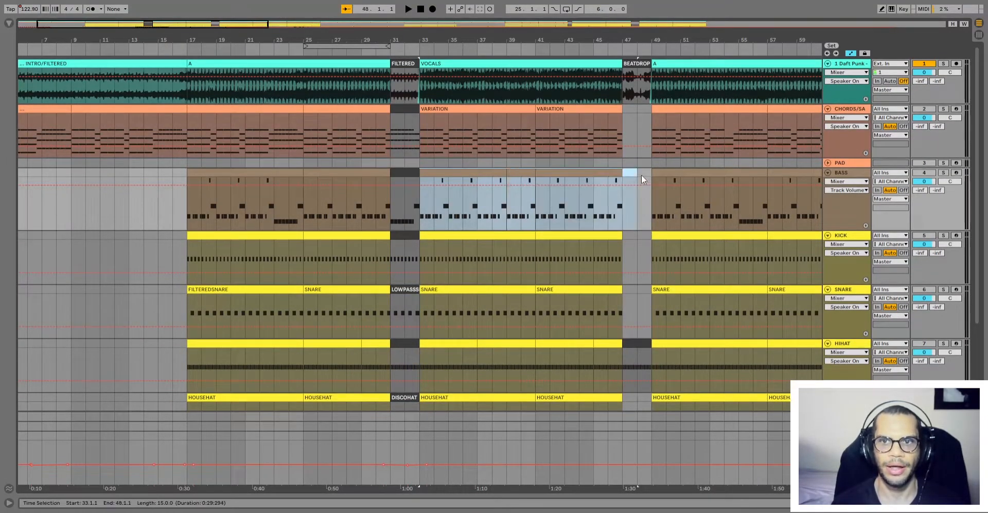
{"action": "scroll", "coordinate": [505, 261], "scroll_direction": "down", "scroll_amount": 2}
{"action": "scroll", "coordinate": [505, 261], "scroll_direction": "down", "scroll_amount": 4}
{"action": "scroll", "coordinate": [536, 316], "scroll_direction": "up", "scroll_amount": 4}
{"action": "scroll", "coordinate": [591, 312], "scroll_direction": "up", "scroll_amount": 2}
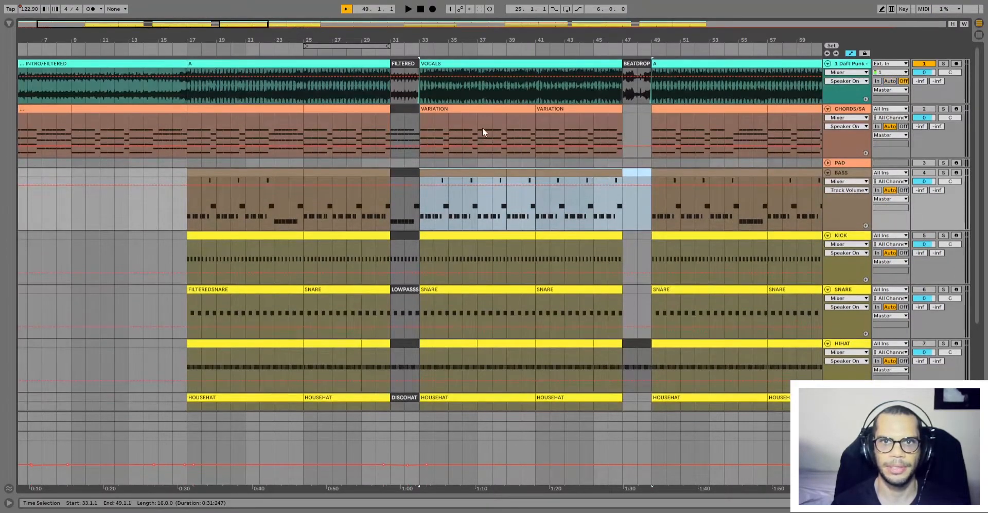
Play the arrangement from the CHORDS VARIATION clip at bar 33 and activate the VOCALS track.
{"action": "left_click", "coordinate": [479, 107]}
{"action": "key", "text": "space"}
{"action": "scroll", "coordinate": [485, 122], "scroll_direction": "down", "scroll_amount": 3}
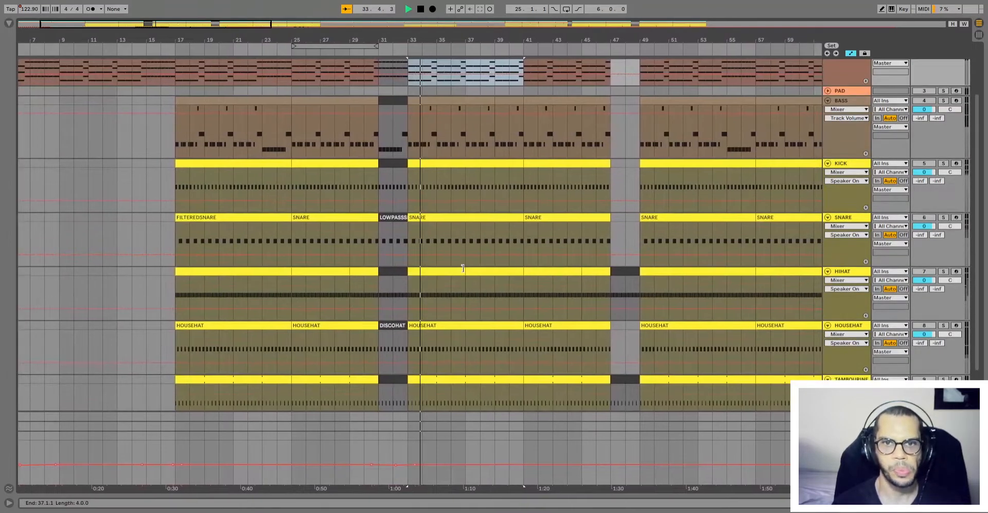
{"action": "scroll", "coordinate": [464, 268], "scroll_direction": "down", "scroll_amount": 3}
{"action": "left_click", "coordinate": [444, 329]}
{"action": "left_click", "coordinate": [924, 329]}
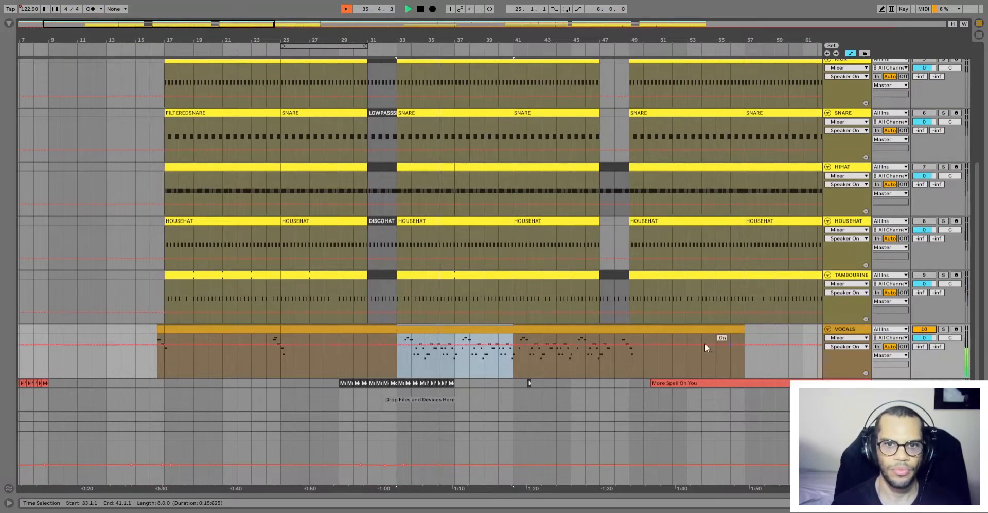
Inspect the notes of the VOCALS clip at bar 33 during playback, stop the playback and close the clip's note editor.
{"action": "double_click", "coordinate": [456, 329]}
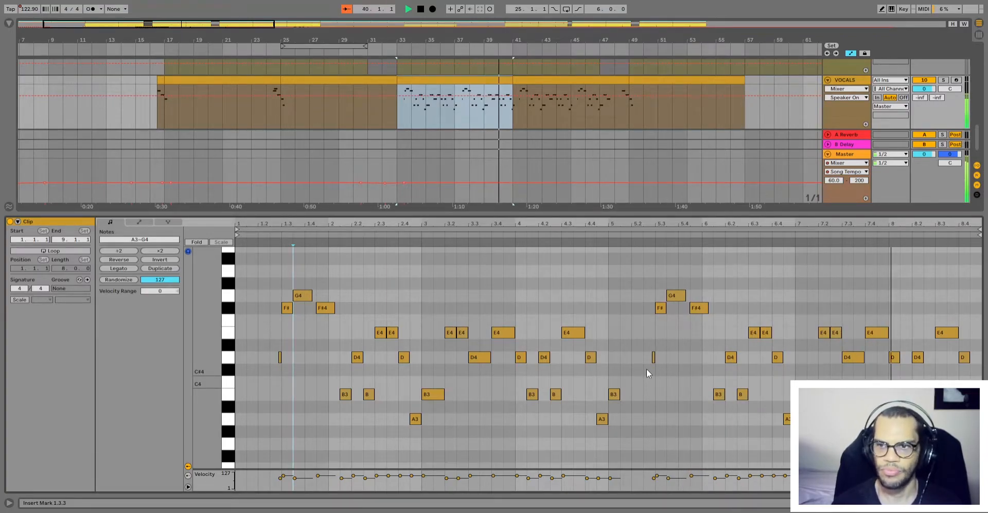
{"action": "key", "text": "space"}
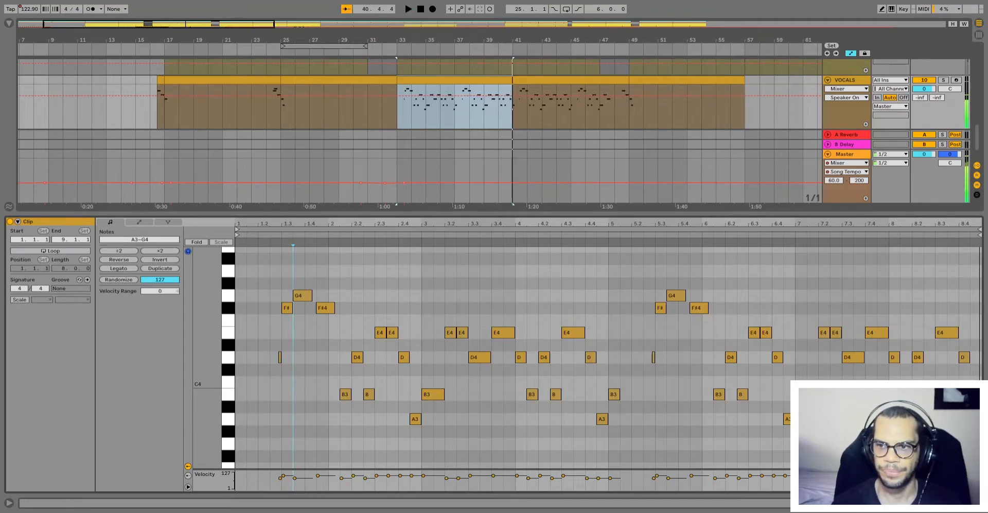
{"action": "left_click", "coordinate": [979, 503]}
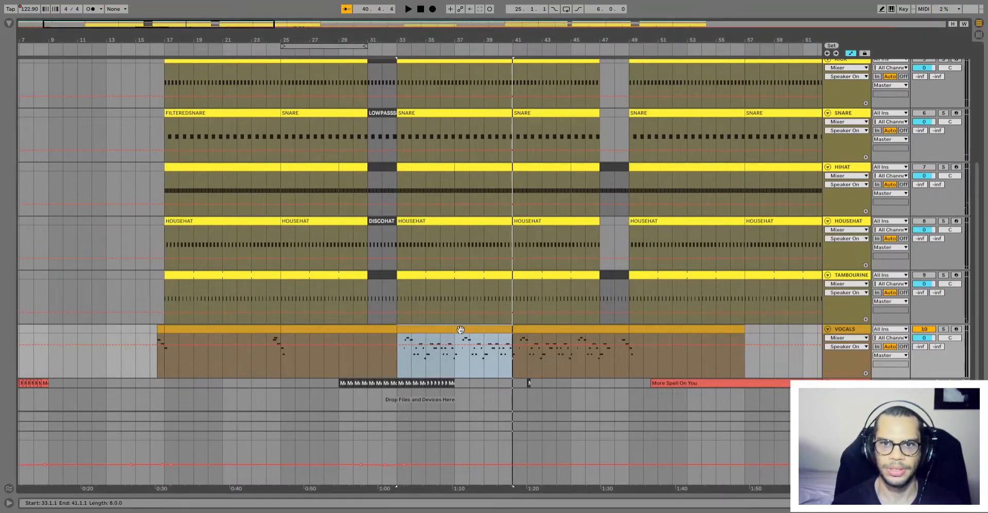
Extend the VOCALS selection from bar 33 to 47 to show the vocal melody's full range.
{"action": "left_click", "coordinate": [603, 367], "text": "shift"}
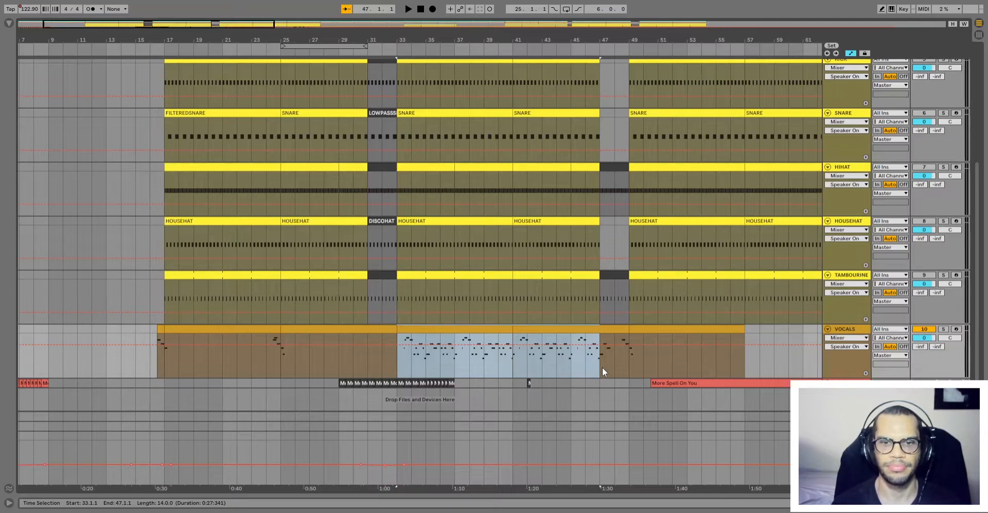
{"action": "scroll", "coordinate": [592, 377], "scroll_direction": "up", "scroll_amount": 1}
{"action": "scroll", "coordinate": [592, 378], "scroll_direction": "down", "scroll_amount": 1}
Reopen the VOCALS clip at bar 33 and examine the pitches and rhythm of its melody notes.
{"action": "double_click", "coordinate": [482, 341]}
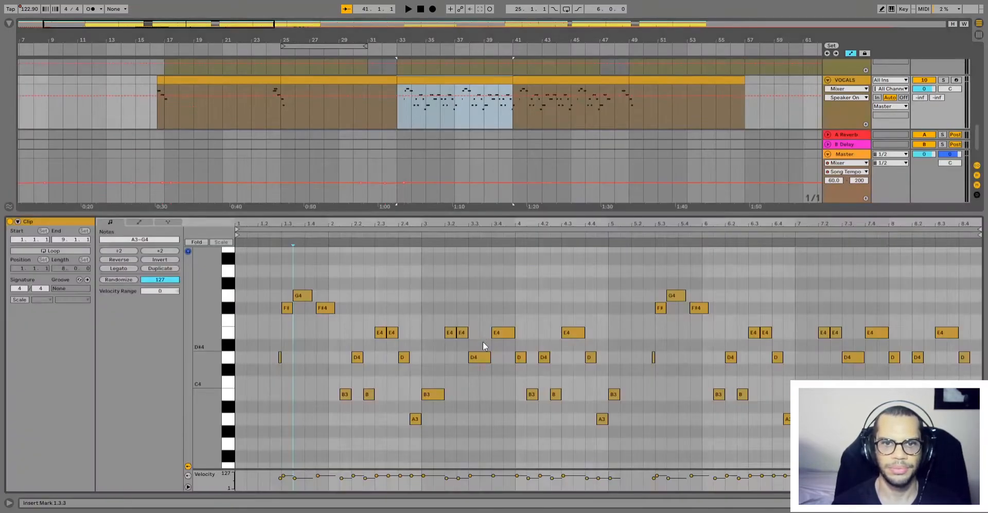
{"action": "scroll", "coordinate": [293, 393], "scroll_direction": "down", "scroll_amount": 2}
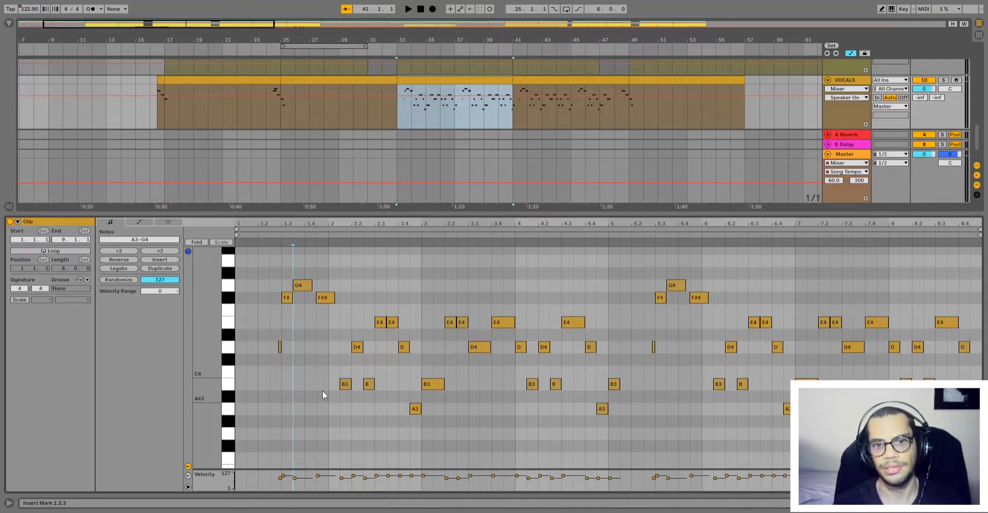
{"action": "scroll", "coordinate": [322, 394], "scroll_direction": "down", "scroll_amount": 1}
{"action": "scroll", "coordinate": [322, 394], "scroll_direction": "up", "scroll_amount": 1}
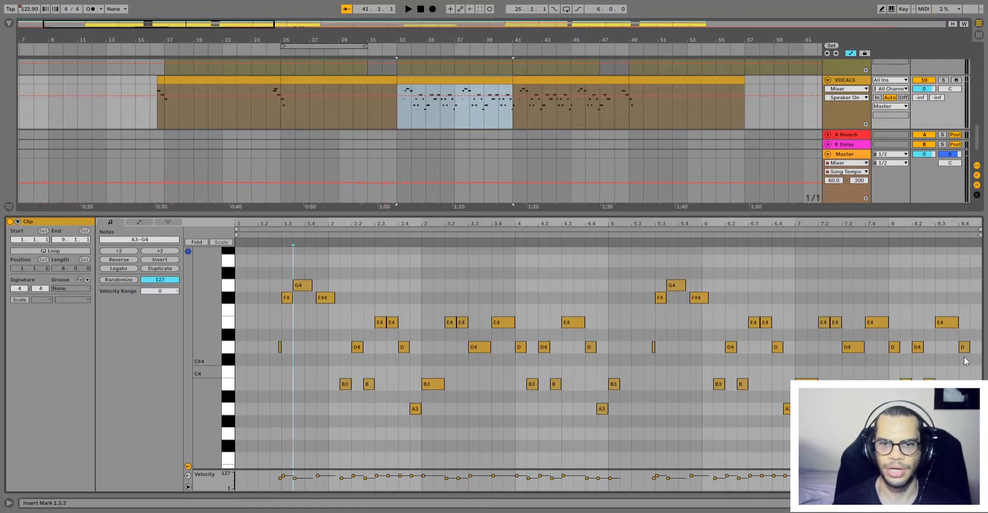
{"action": "scroll", "coordinate": [332, 406], "scroll_direction": "up", "scroll_amount": 2}
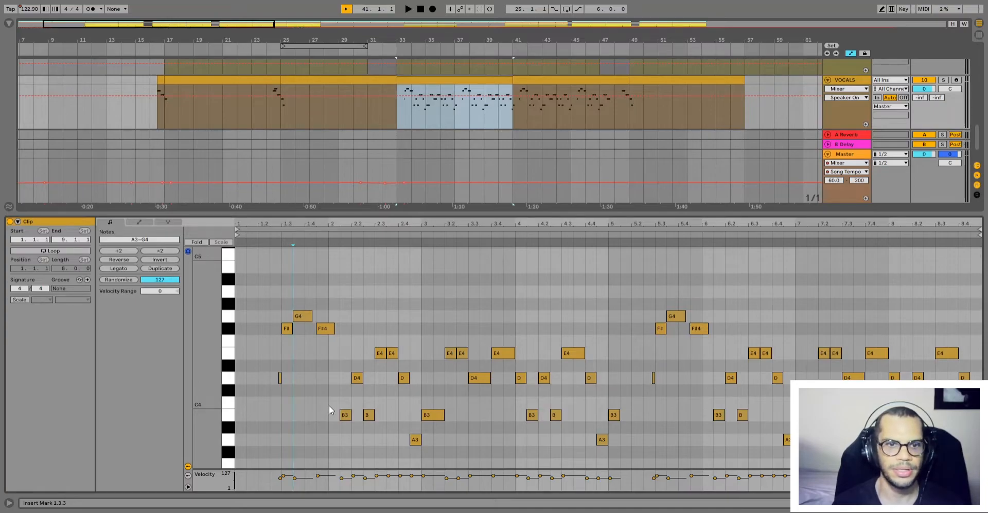
{"action": "scroll", "coordinate": [515, 384], "scroll_direction": "down", "scroll_amount": 1}
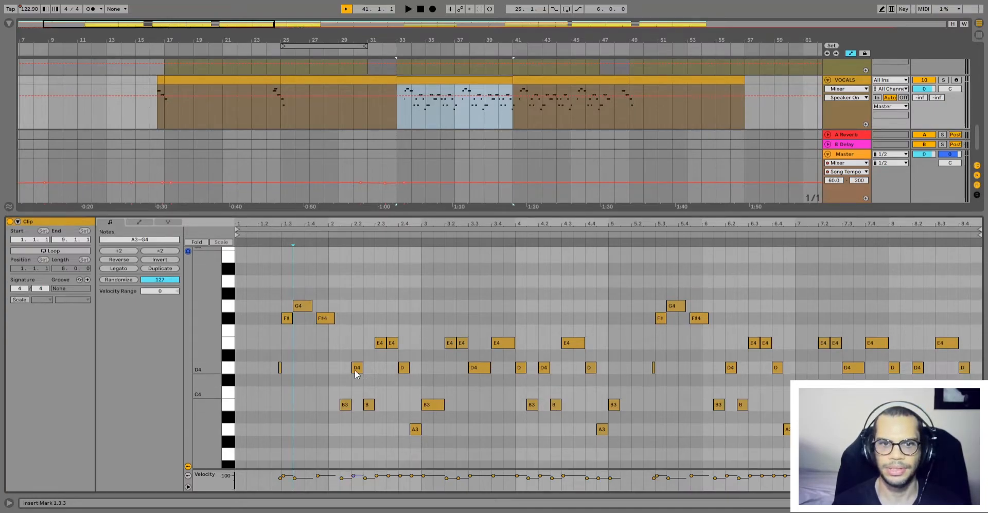
Turn off the VOCALS track activator, solo the track and audition its melody from the first F# note of the bar 33 clip.
{"action": "left_click", "coordinate": [924, 81]}
{"action": "left_click", "coordinate": [943, 81]}
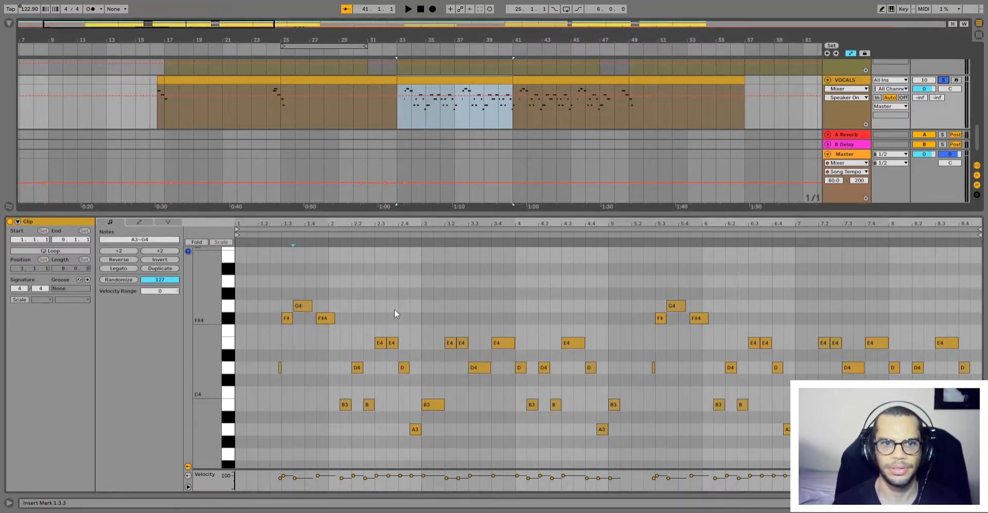
{"action": "left_click", "coordinate": [282, 278]}
{"action": "key", "text": "space"}
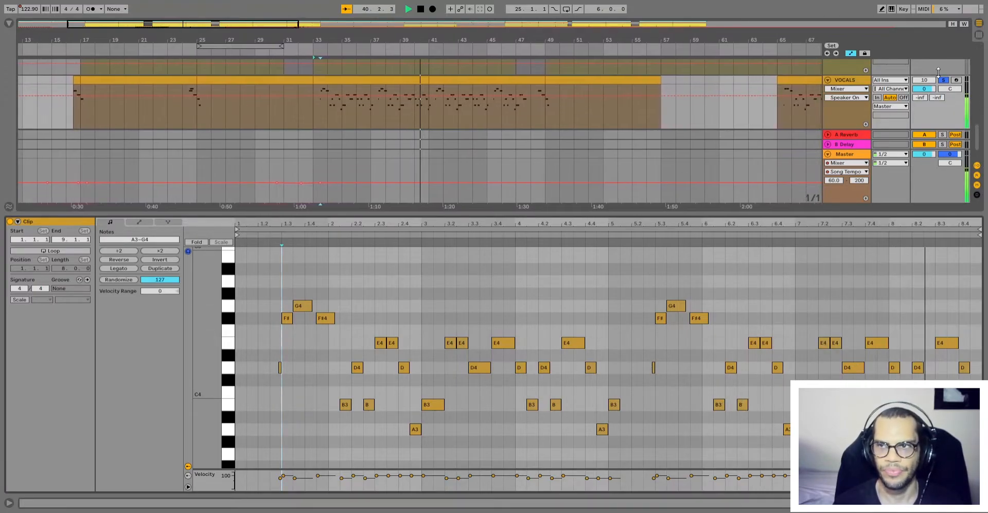
{"action": "key", "text": "space"}
Close the clip's note editor and select bars 39 to 41 of the CHORDS VARIATION clip.
{"action": "key", "text": "ctrl+alt+l"}
{"action": "scroll", "coordinate": [412, 387], "scroll_direction": "up", "scroll_amount": 4}
{"action": "scroll", "coordinate": [412, 387], "scroll_direction": "up", "scroll_amount": 3}
{"action": "left_click_drag", "start_coordinate": [394, 132], "coordinate": [418, 122]}
{"action": "left_click", "coordinate": [373, 108]}
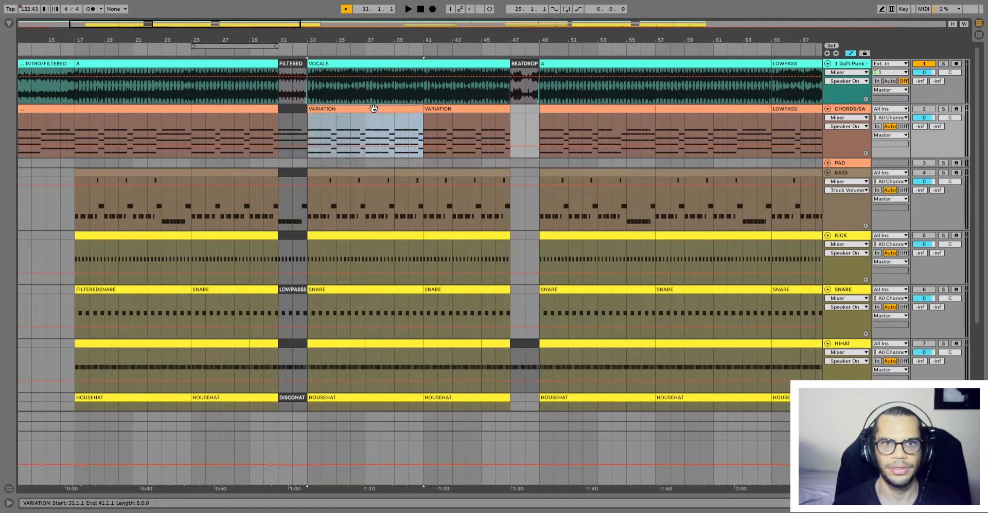
{"action": "left_click", "coordinate": [395, 122]}
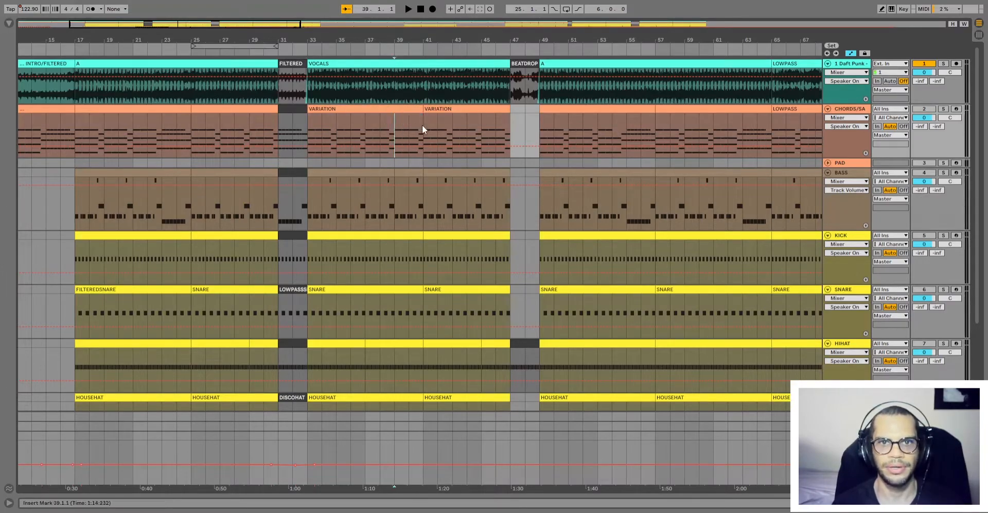
{"action": "left_click", "coordinate": [422, 125], "text": "shift"}
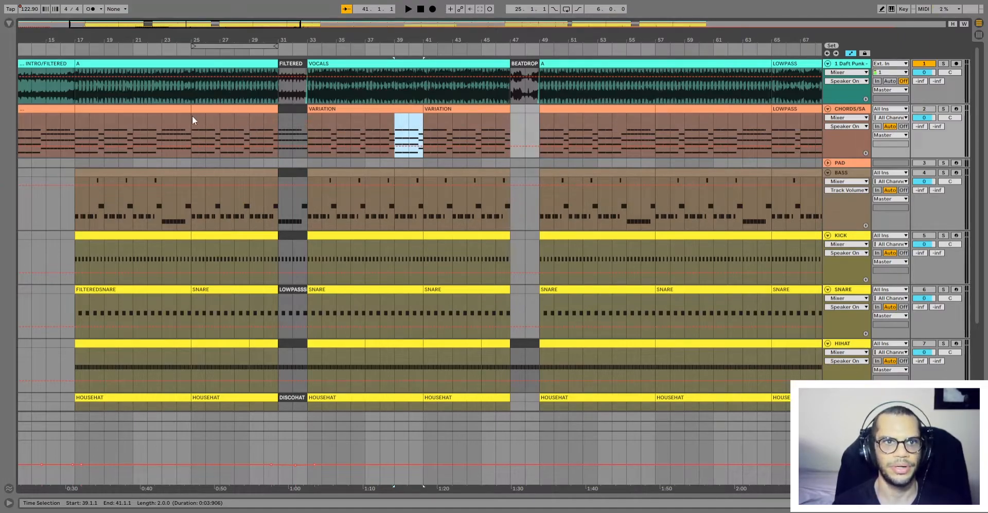
Play a short part of the arrangement from bar 23 of the CHORDS track and stop.
{"action": "left_click", "coordinate": [163, 132]}
{"action": "key", "text": "space"}
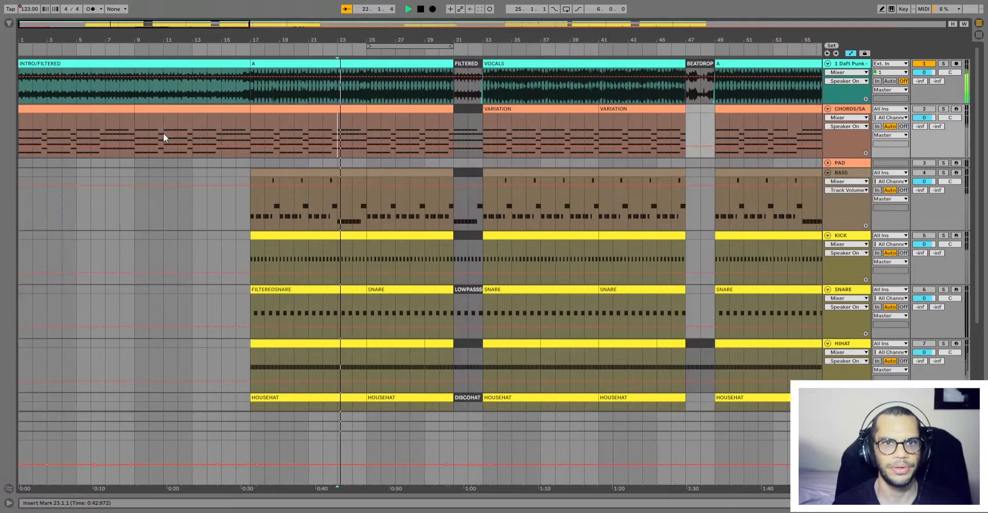
{"action": "key", "text": "space"}
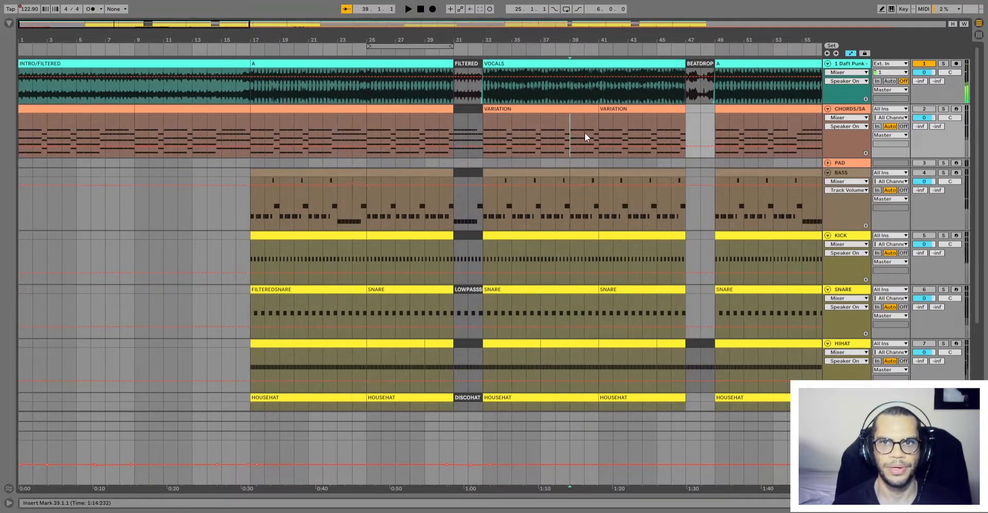
Select bars 39 to 41 of the CHORDS track, audition that ending, and replay it from bar 35.
{"action": "left_click_drag", "start_coordinate": [572, 132], "coordinate": [594, 128]}
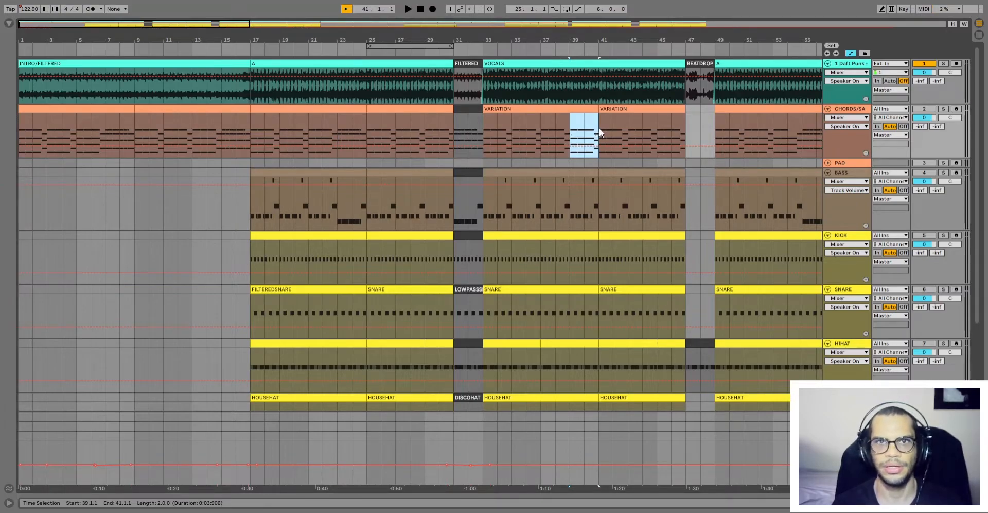
{"action": "key", "text": "space"}
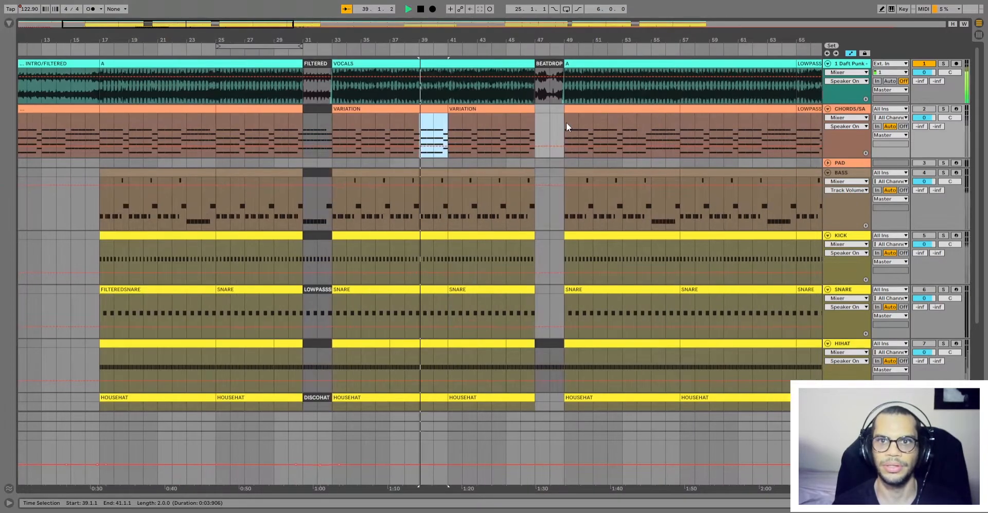
{"action": "left_click", "coordinate": [345, 119]}
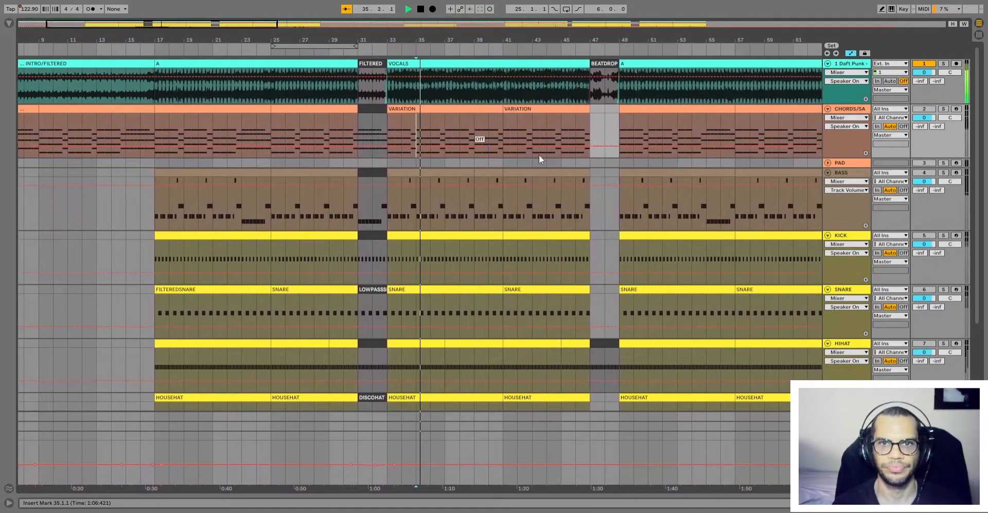
{"action": "scroll", "coordinate": [829, 351], "scroll_direction": "down", "scroll_amount": 5}
{"action": "scroll", "coordinate": [687, 310], "scroll_direction": "up", "scroll_amount": 6}
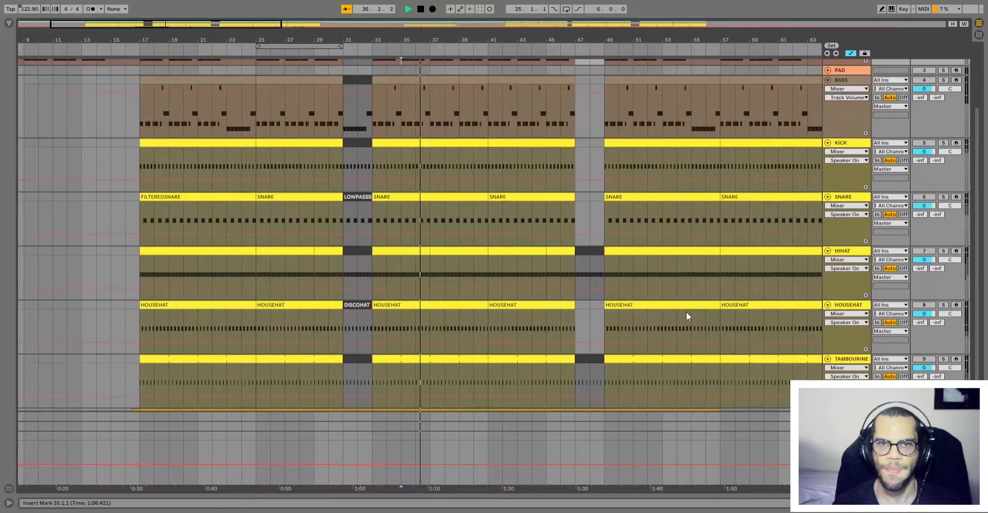
{"action": "left_click", "coordinate": [441, 130]}
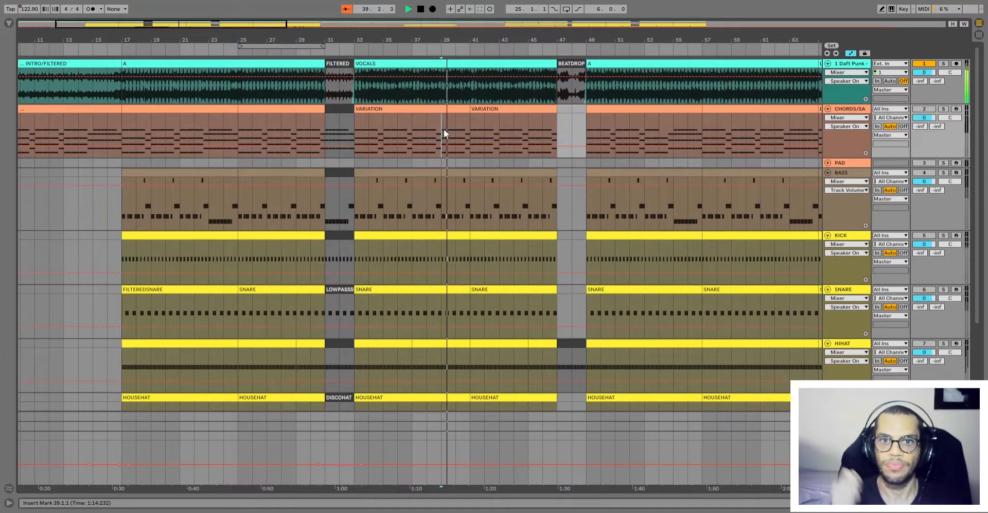
{"action": "key", "text": "space"}
Select the CHORDS clips from bar 25 to 33 and compare them with a selection of bars 39 to 41.
{"action": "left_click", "coordinate": [306, 109]}
{"action": "left_click", "coordinate": [341, 122], "text": "shift"}
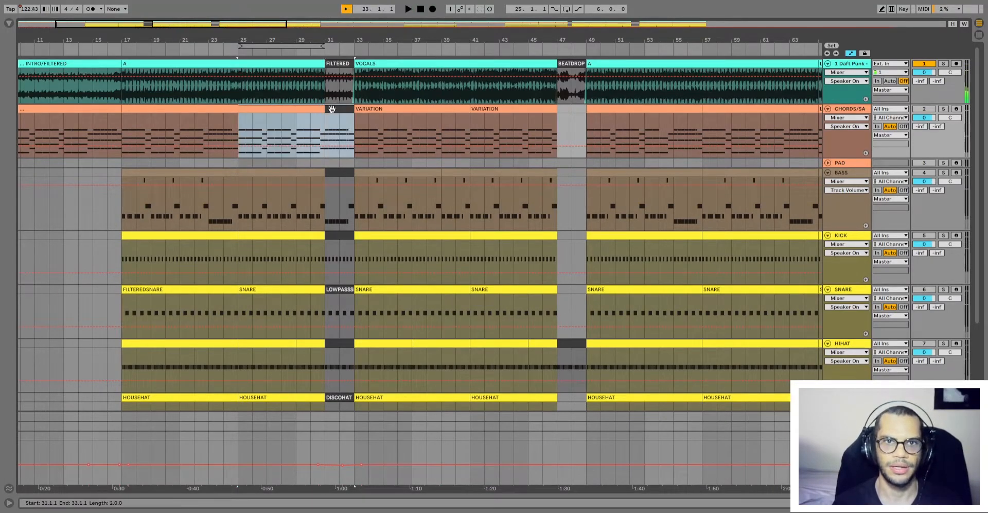
{"action": "left_click_drag", "start_coordinate": [434, 129], "coordinate": [468, 130]}
{"action": "scroll", "coordinate": [455, 322], "scroll_direction": "down", "scroll_amount": 3}
{"action": "scroll", "coordinate": [454, 321], "scroll_direction": "up", "scroll_amount": 2}
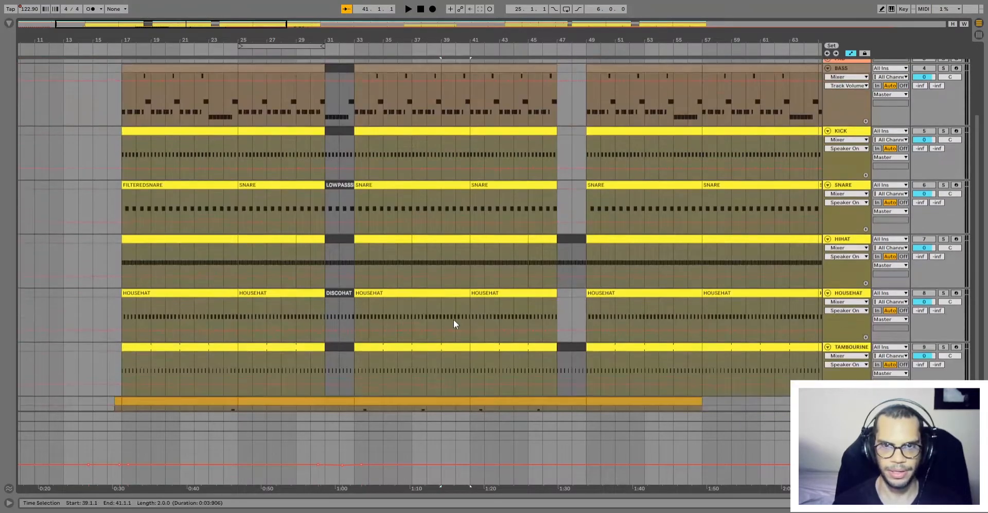
{"action": "scroll", "coordinate": [453, 319], "scroll_direction": "down", "scroll_amount": 4}
{"action": "scroll", "coordinate": [453, 319], "scroll_direction": "up", "scroll_amount": 8}
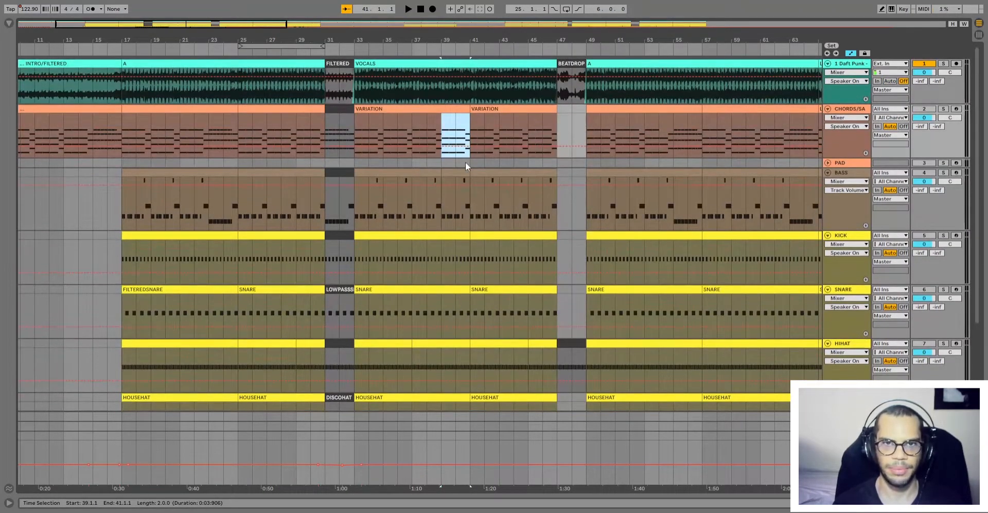
Select the CHORDS section from bar 41 to 49 and compare it with the section from bar 17 to 33.
{"action": "left_click_drag", "start_coordinate": [470, 129], "coordinate": [586, 111]}
{"action": "scroll", "coordinate": [602, 221], "scroll_direction": "down", "scroll_amount": 2}
{"action": "scroll", "coordinate": [566, 190], "scroll_direction": "down", "scroll_amount": 3}
{"action": "scroll", "coordinate": [412, 185], "scroll_direction": "up", "scroll_amount": 5}
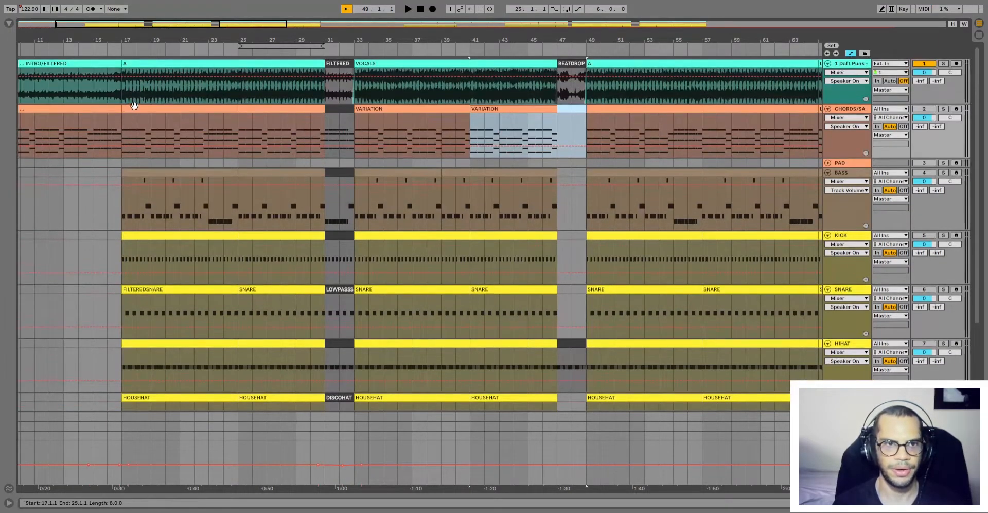
{"action": "left_click", "coordinate": [135, 108]}
{"action": "left_click", "coordinate": [334, 109], "text": "shift"}
Select the FILTERED section from bar 31 to 33 across the tracks, from the reference audio down to TAMBOURINE.
{"action": "left_click", "coordinate": [341, 107]}
{"action": "left_click", "coordinate": [343, 65]}
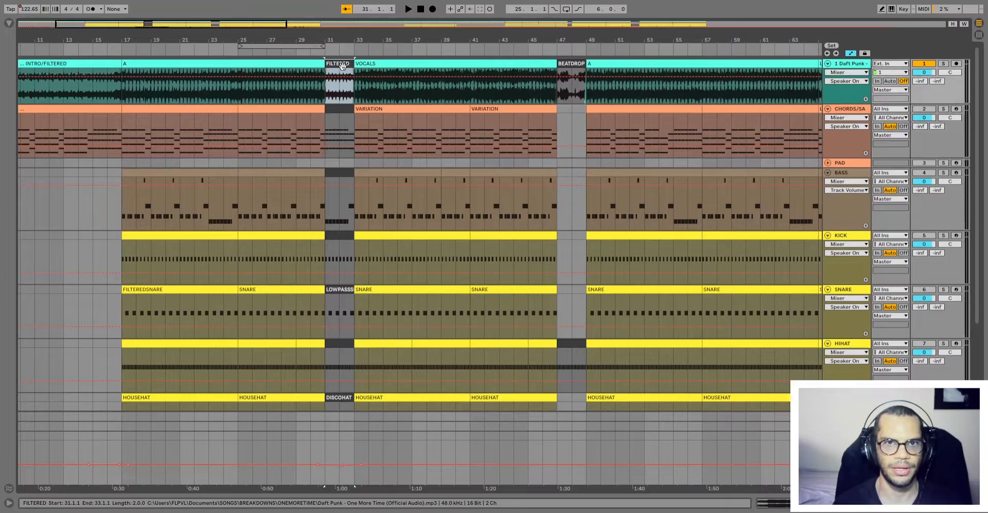
{"action": "left_click", "coordinate": [338, 288], "text": "shift"}
{"action": "scroll", "coordinate": [342, 285], "scroll_direction": "down", "scroll_amount": 4}
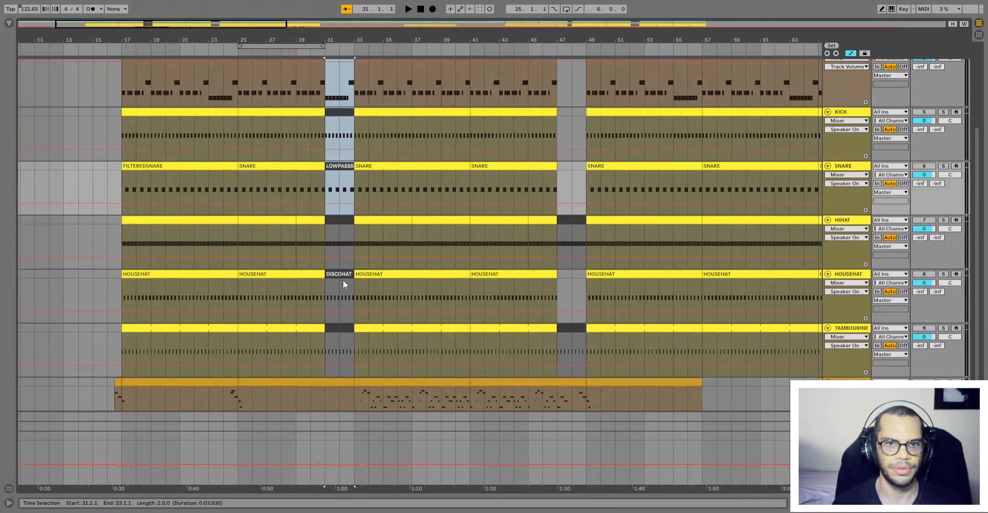
{"action": "left_click", "coordinate": [342, 274], "text": "shift"}
{"action": "left_click", "coordinate": [342, 328], "text": "shift"}
{"action": "scroll", "coordinate": [342, 326], "scroll_direction": "up", "scroll_amount": 4}
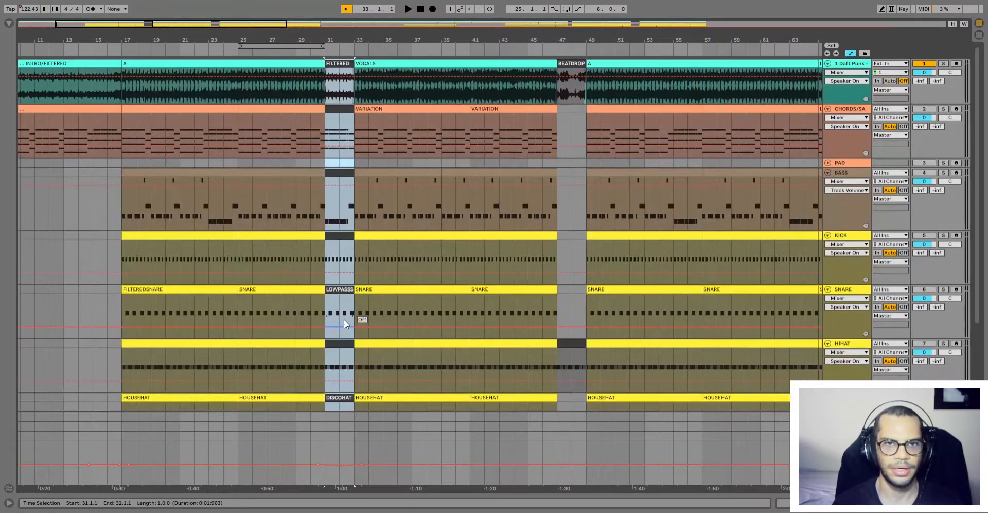
Select the BEATDROP section from bar 47 to 49 across the tracks, and narrow the selection to HIHAT through TAMBOURINE.
{"action": "left_click", "coordinate": [576, 64]}
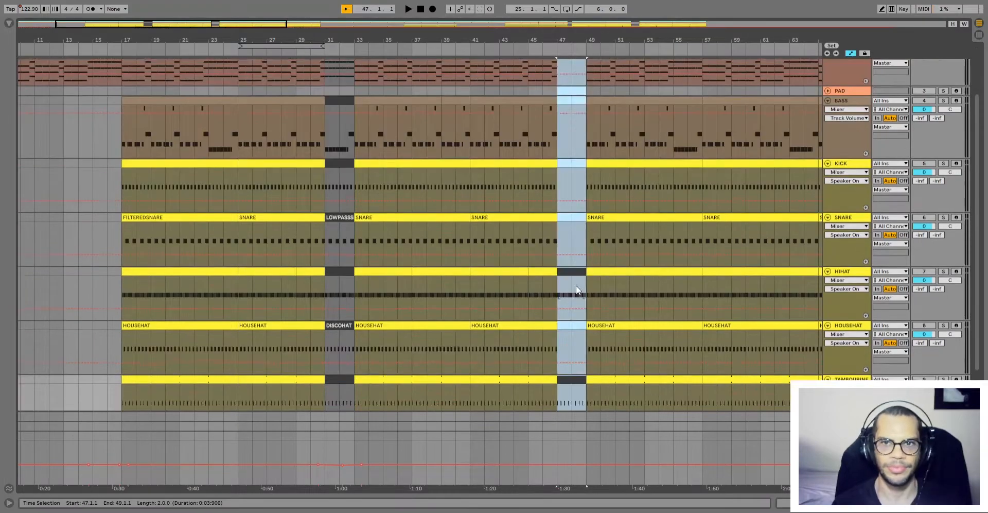
{"action": "scroll", "coordinate": [576, 285], "scroll_direction": "up", "scroll_amount": 3}
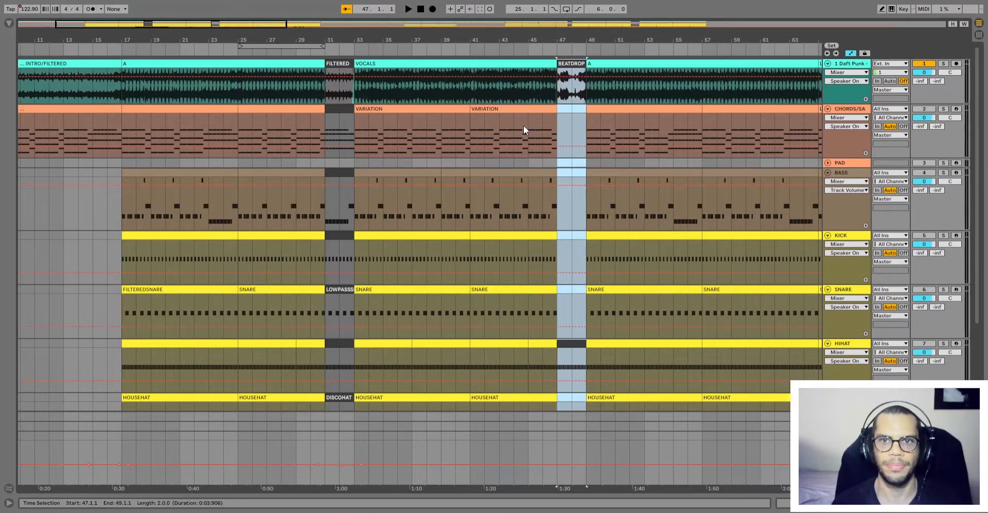
{"action": "scroll", "coordinate": [520, 258], "scroll_direction": "down", "scroll_amount": 3}
{"action": "left_click", "coordinate": [578, 242]}
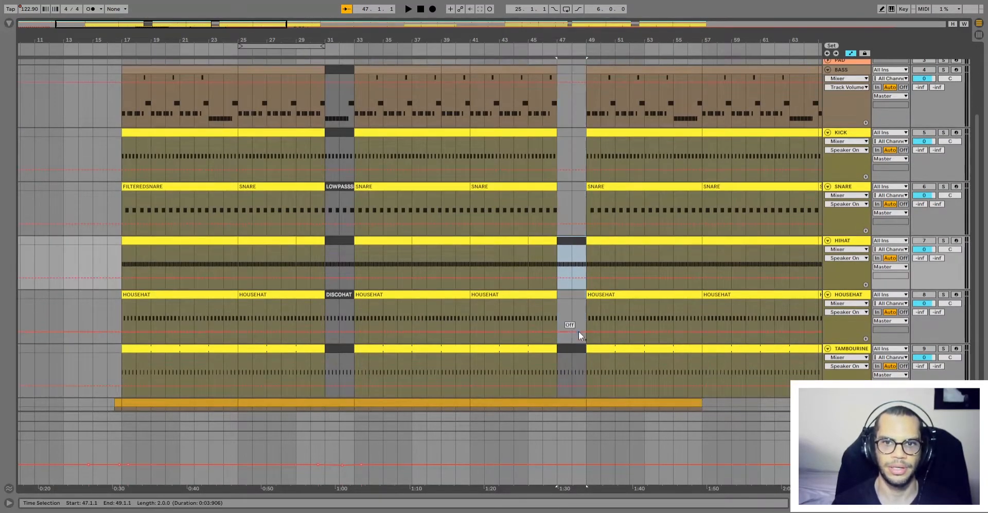
{"action": "left_click", "coordinate": [571, 347], "text": "shift"}
{"action": "scroll", "coordinate": [571, 343], "scroll_direction": "up", "scroll_amount": 1}
{"action": "scroll", "coordinate": [571, 339], "scroll_direction": "down", "scroll_amount": 1}
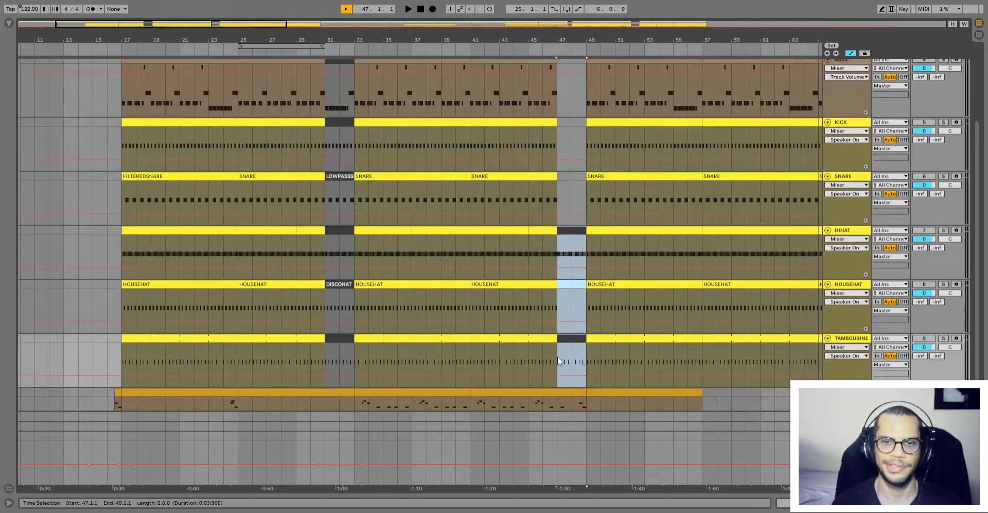
{"action": "scroll", "coordinate": [566, 345], "scroll_direction": "up", "scroll_amount": 3}
Play the arrangement from the CHORDS VARIATION clip at bar 41 through the BEATDROP and review the drum and VOCALS tracks.
{"action": "left_click", "coordinate": [475, 110]}
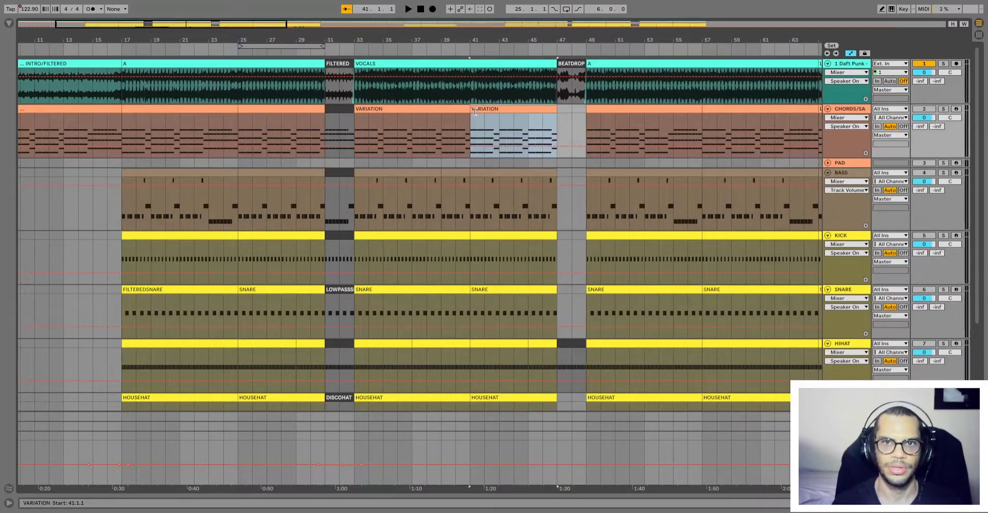
{"action": "key", "text": "space"}
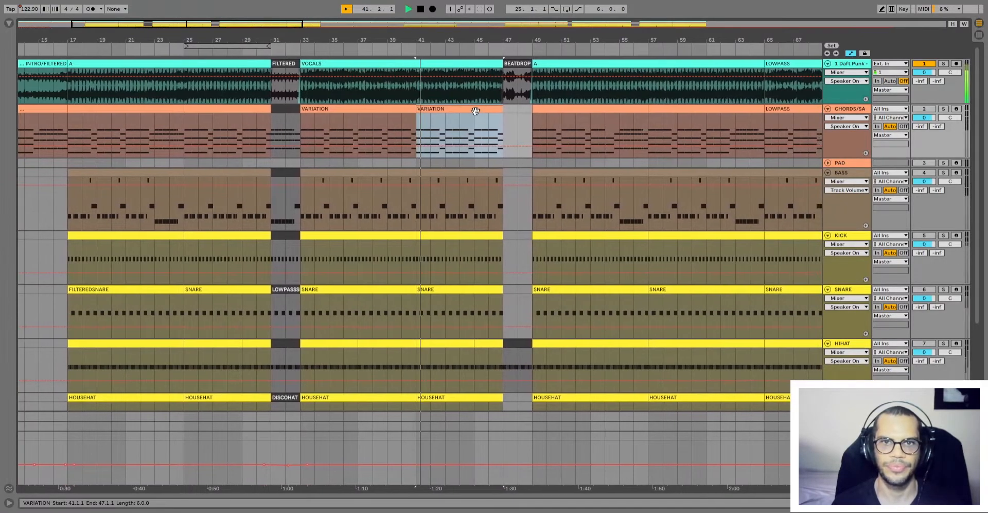
{"action": "scroll", "coordinate": [484, 172], "scroll_direction": "down", "scroll_amount": 1}
{"action": "scroll", "coordinate": [483, 166], "scroll_direction": "up", "scroll_amount": 1}
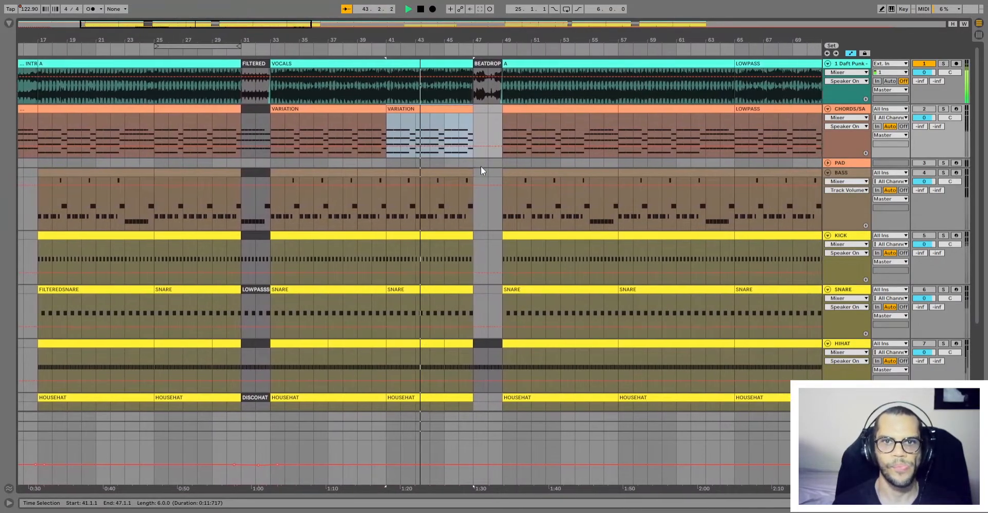
{"action": "scroll", "coordinate": [396, 303], "scroll_direction": "down", "scroll_amount": 6}
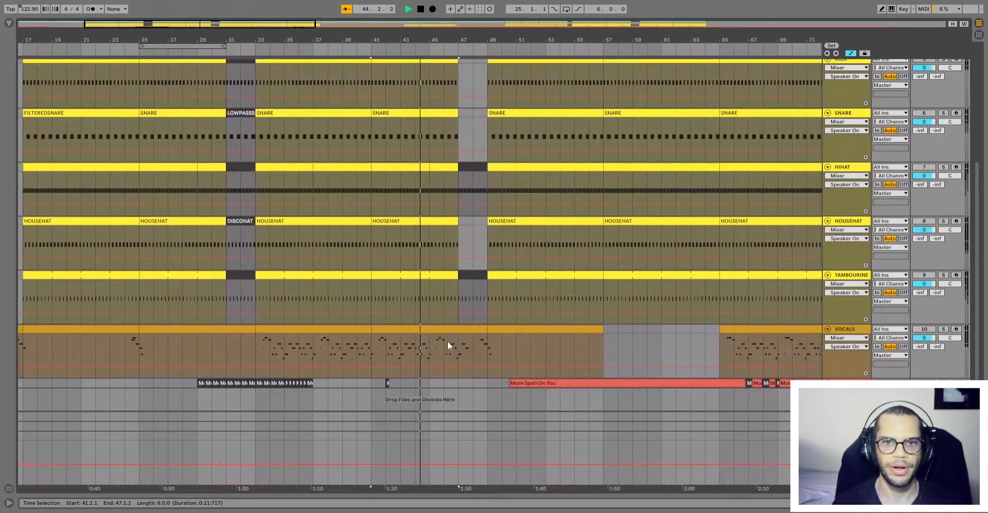
{"action": "scroll", "coordinate": [443, 343], "scroll_direction": "up", "scroll_amount": 6}
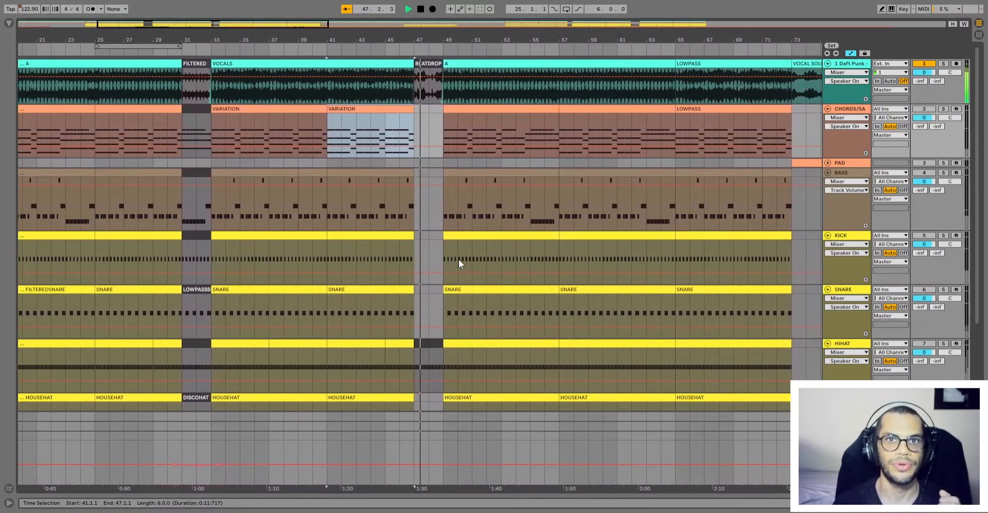
{"action": "scroll", "coordinate": [441, 295], "scroll_direction": "down", "scroll_amount": 4}
{"action": "scroll", "coordinate": [440, 293], "scroll_direction": "down", "scroll_amount": 2}
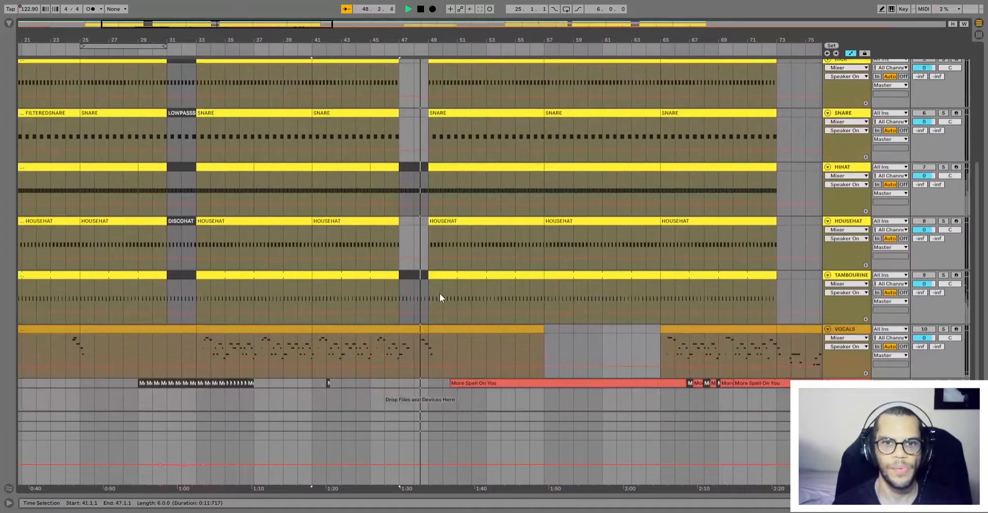
{"action": "scroll", "coordinate": [440, 293], "scroll_direction": "up", "scroll_amount": 3}
{"action": "scroll", "coordinate": [465, 293], "scroll_direction": "up", "scroll_amount": 3}
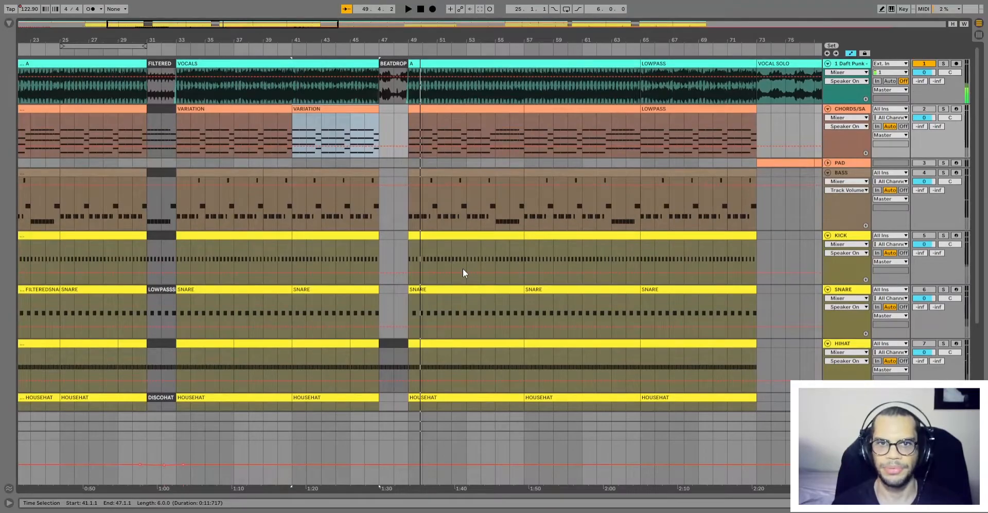
Select the KICK through HOUSEHAT clips from bar 49 to 65 and continue the selection to the BASS track.
{"action": "left_click", "coordinate": [490, 236]}
{"action": "scroll", "coordinate": [473, 288], "scroll_direction": "down", "scroll_amount": 4}
{"action": "left_click", "coordinate": [477, 292], "text": "shift"}
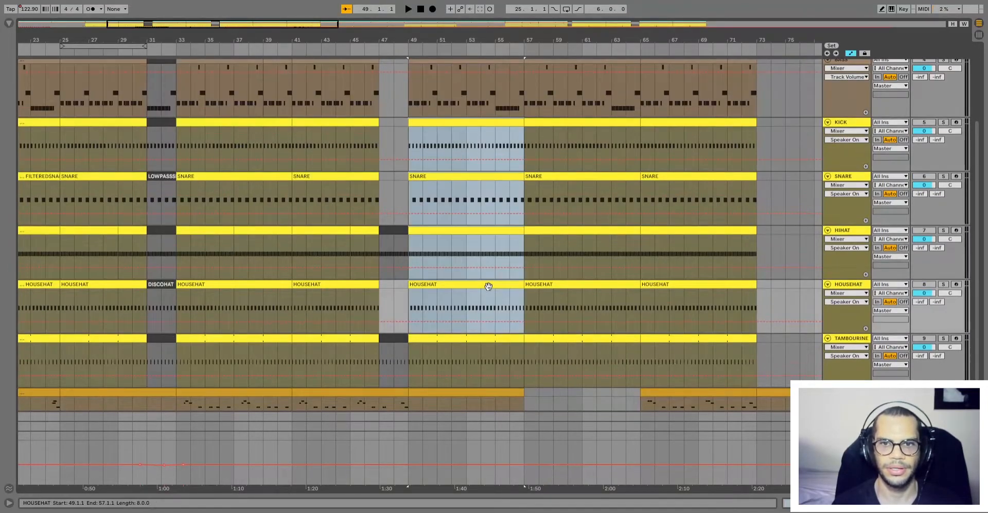
{"action": "scroll", "coordinate": [619, 287], "scroll_direction": "down", "scroll_amount": 2}
{"action": "left_click", "coordinate": [619, 287], "text": "shift"}
{"action": "scroll", "coordinate": [621, 289], "scroll_direction": "up", "scroll_amount": 5}
{"action": "scroll", "coordinate": [621, 289], "scroll_direction": "up", "scroll_amount": 2}
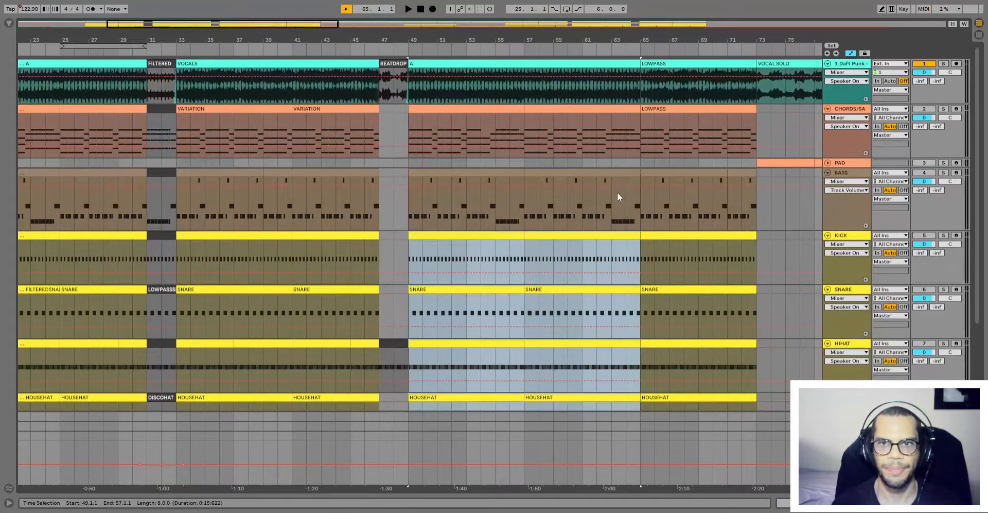
{"action": "left_click", "coordinate": [617, 195], "text": "shift"}
Select bars 55 to 57 of the CHORDS track, and play the arrangement from the CHORDS clip at bar 49.
{"action": "left_click", "coordinate": [495, 139]}
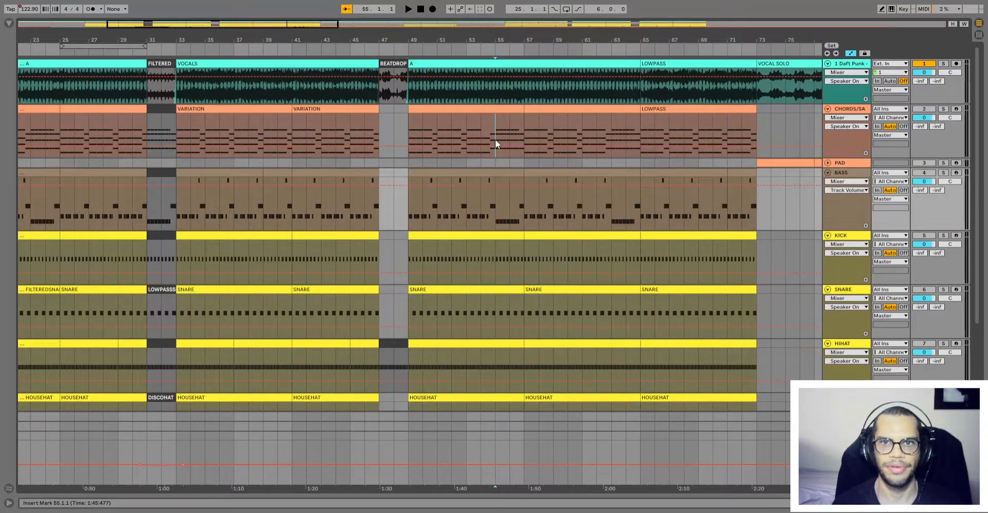
{"action": "left_click", "coordinate": [524, 135], "text": "shift"}
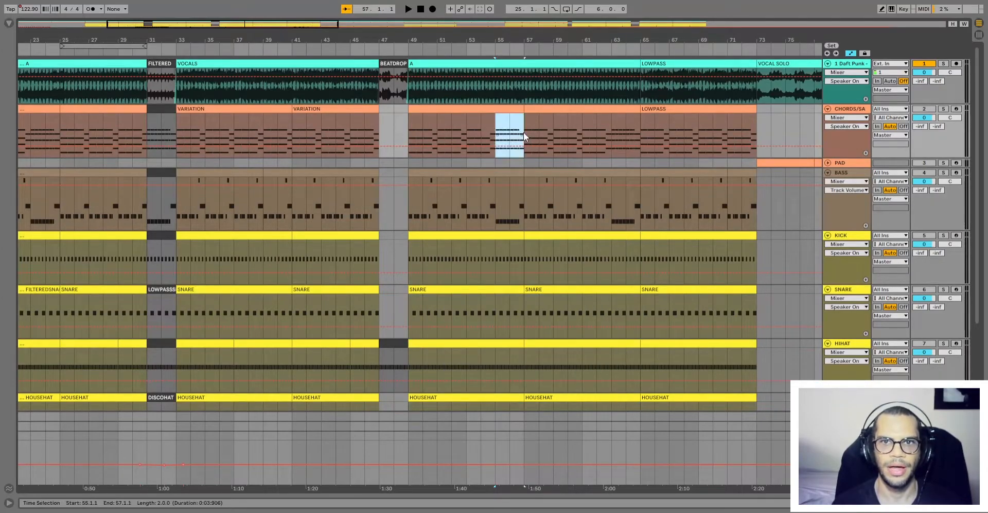
{"action": "left_click", "coordinate": [479, 109]}
{"action": "key", "text": "space"}
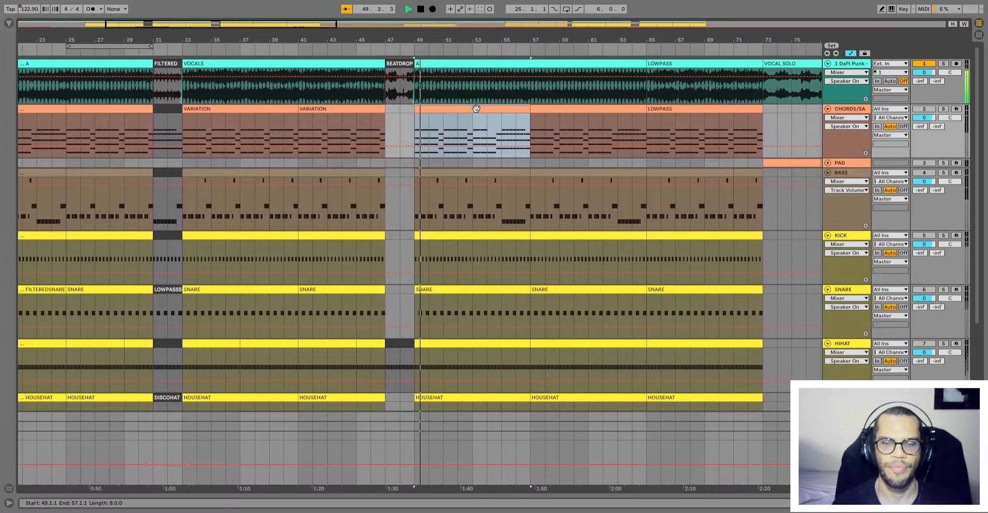
Review the drum and VOCALS tracks while the CHORDS clip at bar 49 plays, and stop playback at bar 57.
{"action": "scroll", "coordinate": [469, 203], "scroll_direction": "down", "scroll_amount": 5}
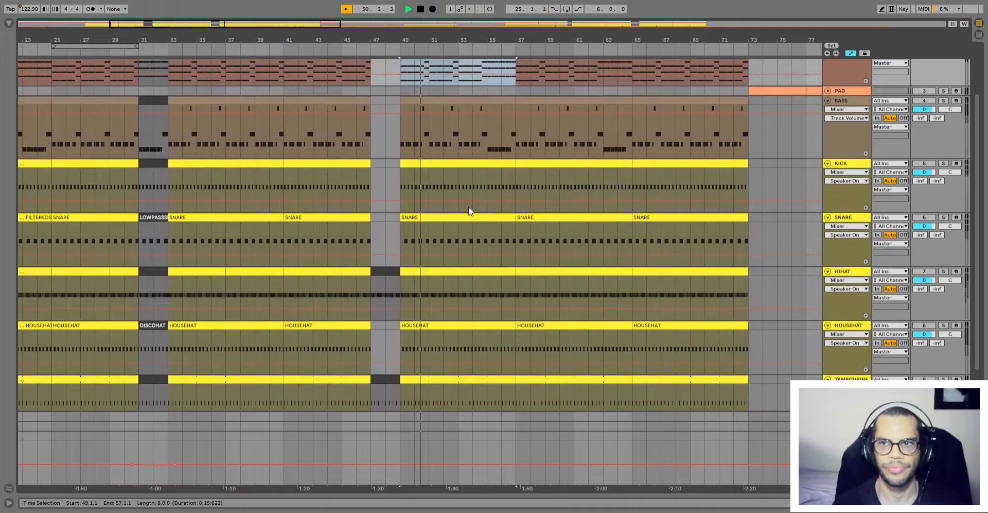
{"action": "scroll", "coordinate": [468, 201], "scroll_direction": "down", "scroll_amount": 3}
{"action": "scroll", "coordinate": [467, 214], "scroll_direction": "up", "scroll_amount": 8}
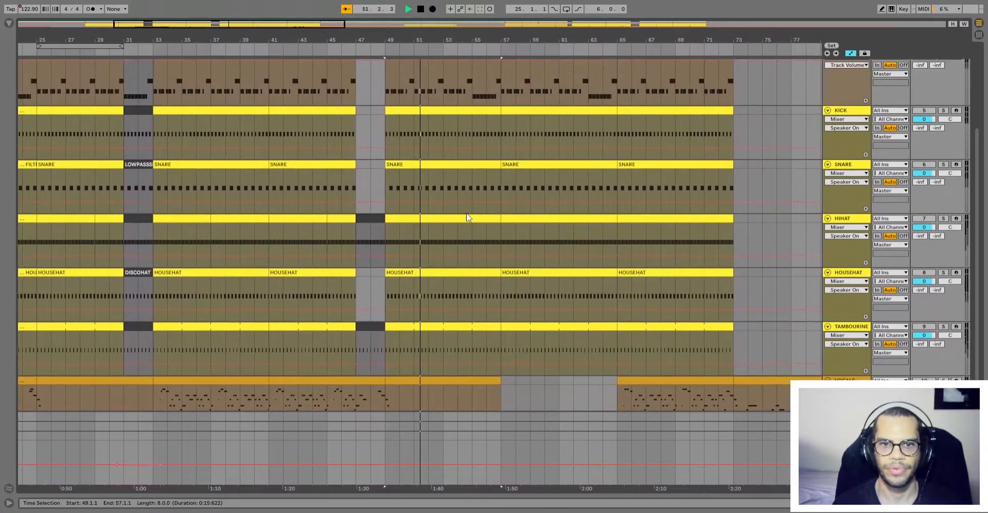
{"action": "scroll", "coordinate": [466, 211], "scroll_direction": "up", "scroll_amount": 2}
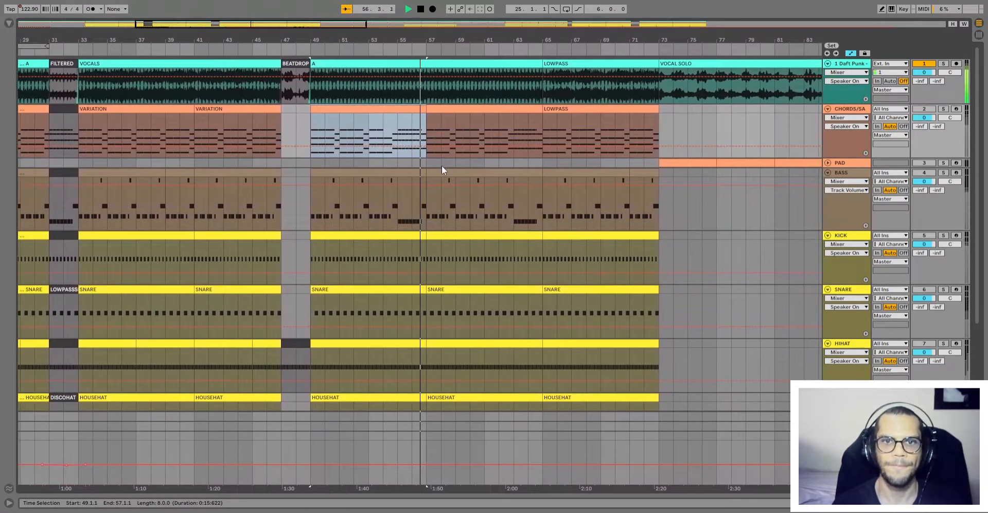
{"action": "key", "text": "space"}
Select bars 49 to 65 from the CHORDS track through TAMBOURINE and bring the arrangement from bar 1 into view.
{"action": "scroll", "coordinate": [487, 204], "scroll_direction": "down", "scroll_amount": 1}
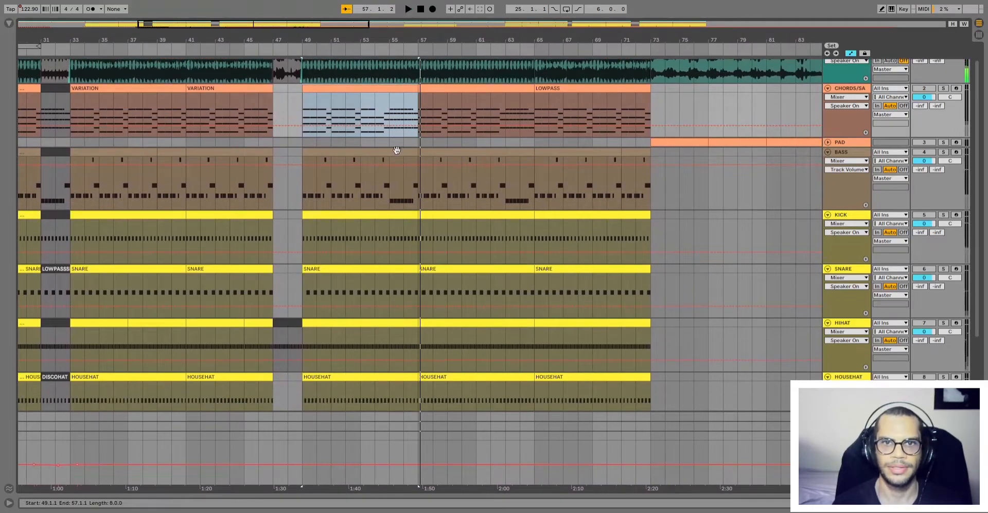
{"action": "left_click", "coordinate": [395, 150], "text": "shift"}
{"action": "left_click", "coordinate": [450, 153], "text": "shift"}
{"action": "scroll", "coordinate": [459, 232], "scroll_direction": "down", "scroll_amount": 7}
{"action": "left_click", "coordinate": [516, 274], "text": "shift"}
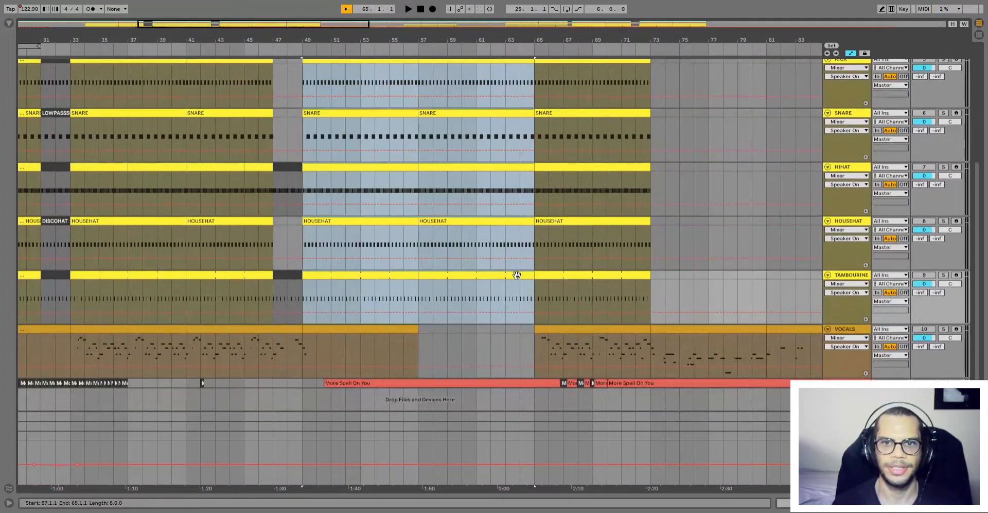
{"action": "scroll", "coordinate": [521, 278], "scroll_direction": "up", "scroll_amount": 3}
{"action": "scroll", "coordinate": [522, 276], "scroll_direction": "up", "scroll_amount": 4}
{"action": "left_click_drag", "start_coordinate": [337, 21], "coordinate": [263, 20]}
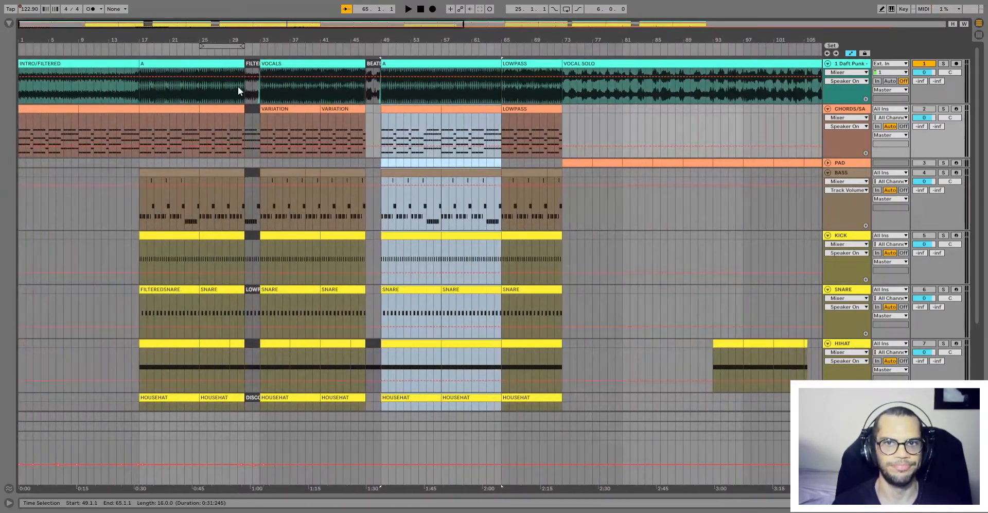
Select the CHORDS clips from bar 17 to 33, and switch the selection to the intro CHORDS clips from bar 1 to 17.
{"action": "left_click", "coordinate": [181, 109]}
{"action": "left_click", "coordinate": [249, 112], "text": "shift"}
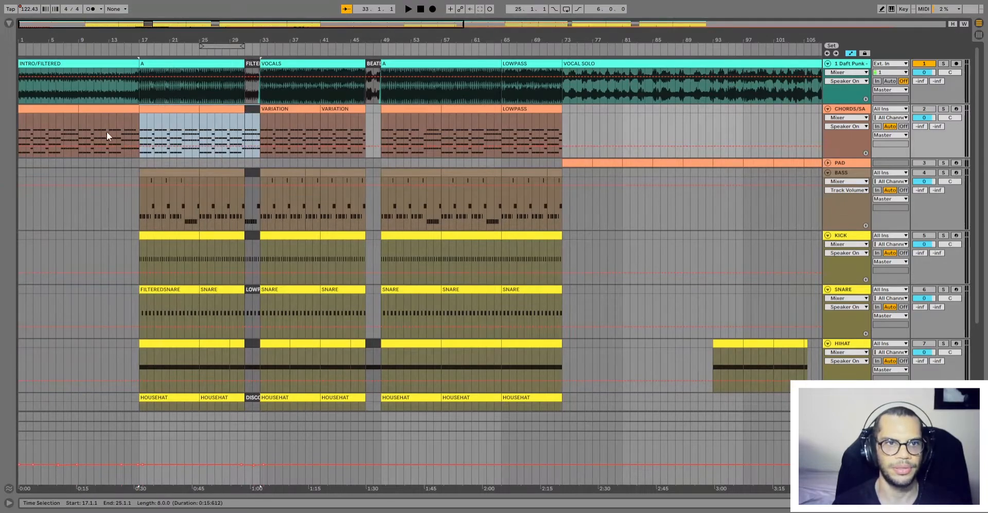
{"action": "left_click", "coordinate": [64, 109]}
{"action": "left_click", "coordinate": [88, 108], "text": "shift"}
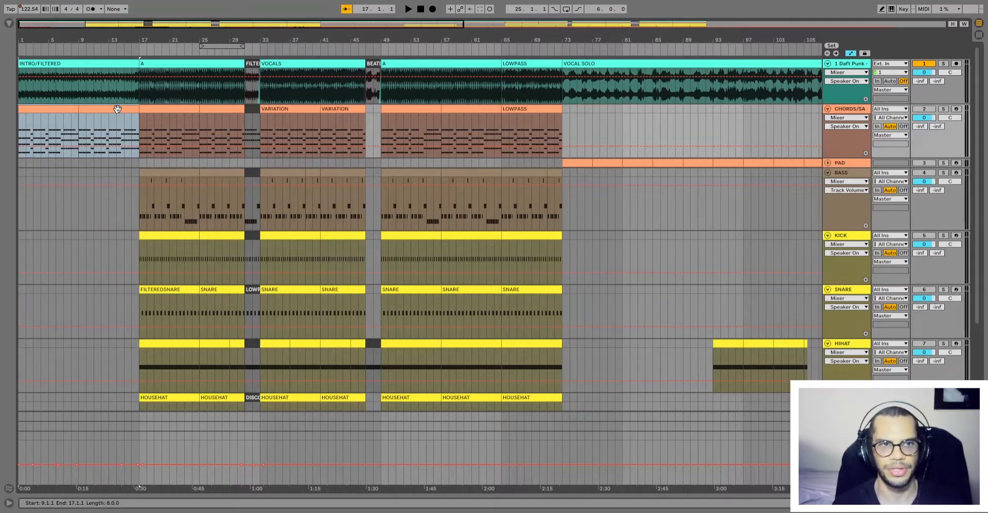
Select the CHORDS clips from bar 17 to 33 again, review the drum and VOCALS tracks, and extend the selection to BASS.
{"action": "left_click", "coordinate": [161, 110]}
{"action": "left_click", "coordinate": [255, 110], "text": "shift"}
{"action": "scroll", "coordinate": [252, 166], "scroll_direction": "down", "scroll_amount": 4}
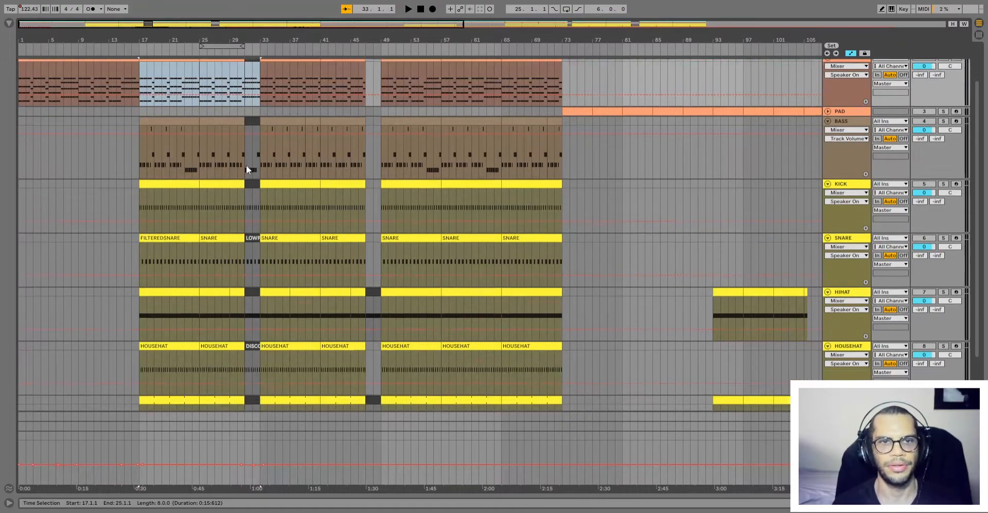
{"action": "scroll", "coordinate": [247, 166], "scroll_direction": "down", "scroll_amount": 2}
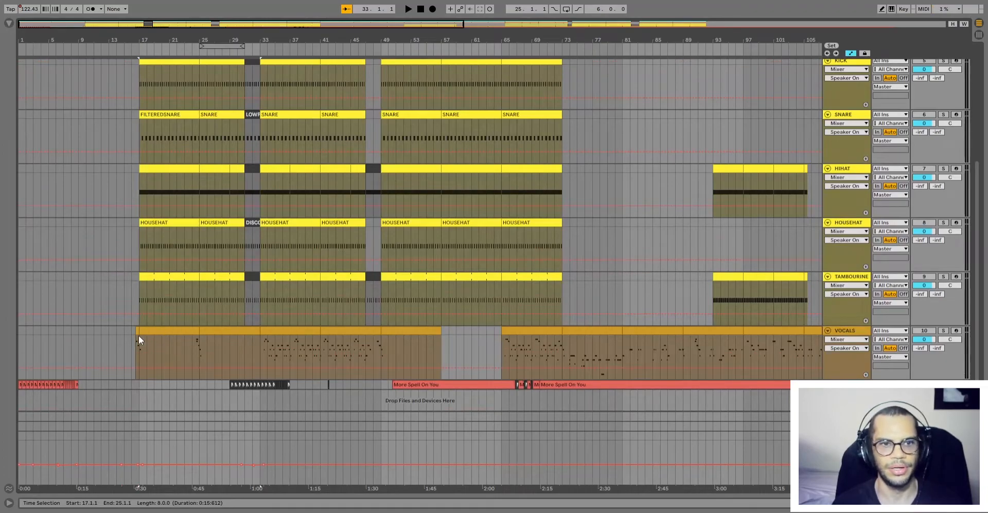
{"action": "scroll", "coordinate": [135, 329], "scroll_direction": "up", "scroll_amount": 6}
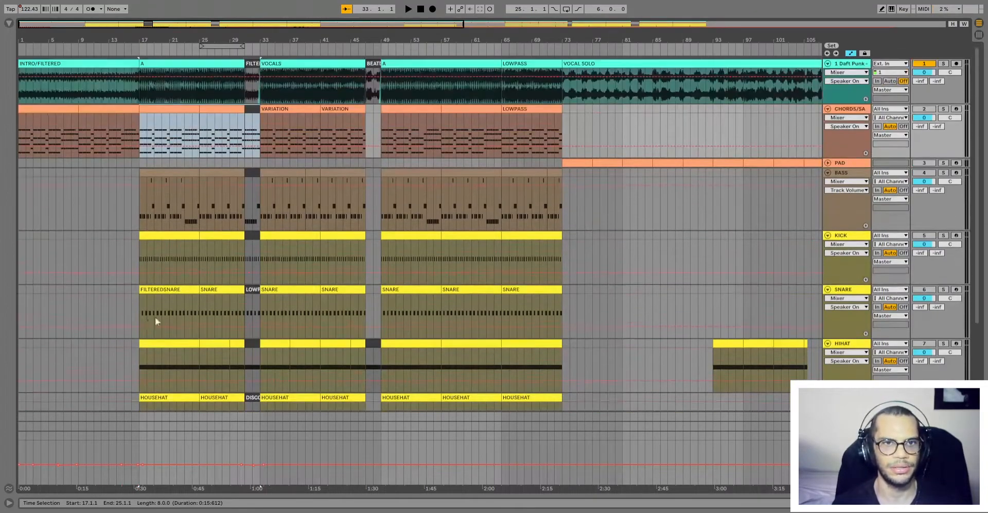
{"action": "left_click", "coordinate": [259, 180], "text": "shift"}
{"action": "scroll", "coordinate": [253, 260], "scroll_direction": "down", "scroll_amount": 2}
{"action": "scroll", "coordinate": [253, 259], "scroll_direction": "up", "scroll_amount": 2}
Select the CHORDS track from bar 33 to 49 and review the drum and VOCALS tracks beneath it.
{"action": "left_click", "coordinate": [281, 107]}
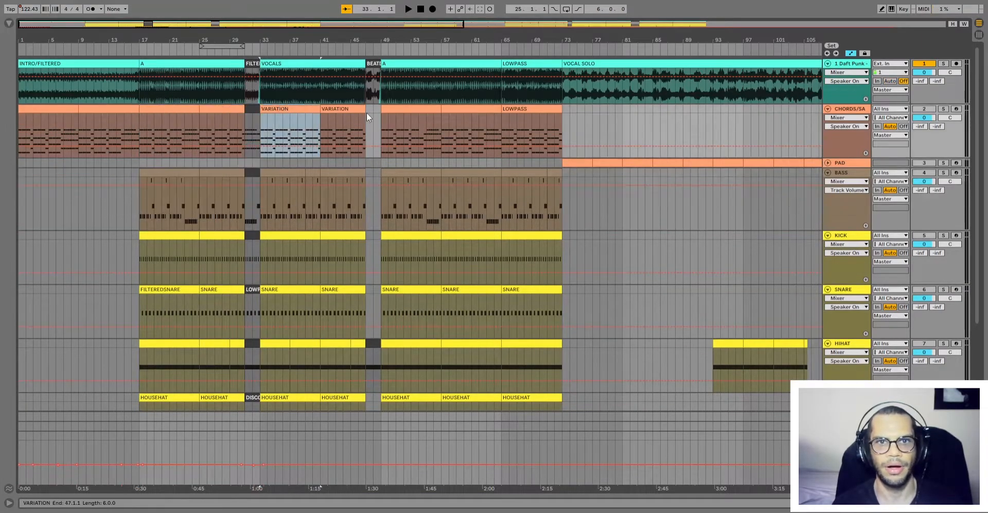
{"action": "left_click", "coordinate": [378, 116], "text": "shift"}
{"action": "scroll", "coordinate": [350, 410], "scroll_direction": "down", "scroll_amount": 6}
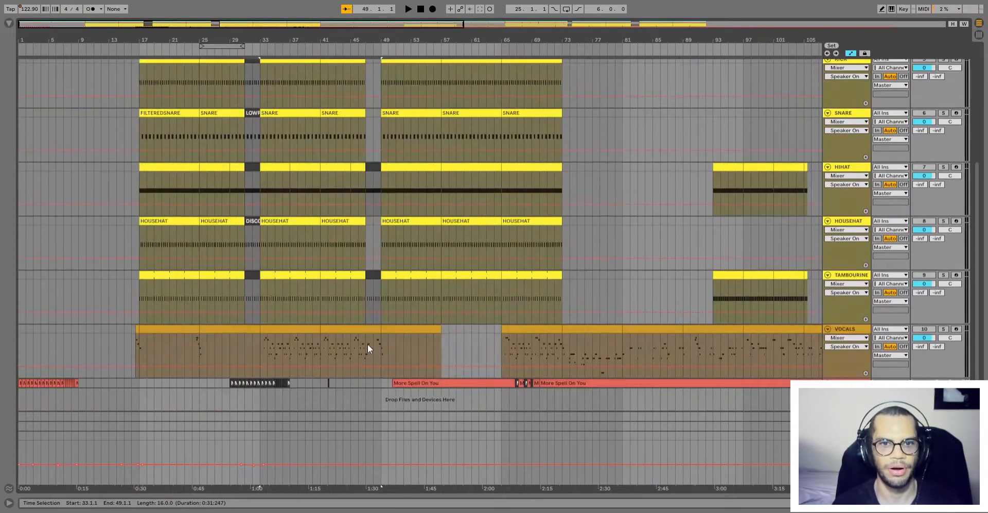
{"action": "scroll", "coordinate": [365, 355], "scroll_direction": "up", "scroll_amount": 6}
Select the BEATDROP section from bar 47 to 49, from the Daft Punk audio track down through TAMBOURINE.
{"action": "left_click", "coordinate": [375, 139]}
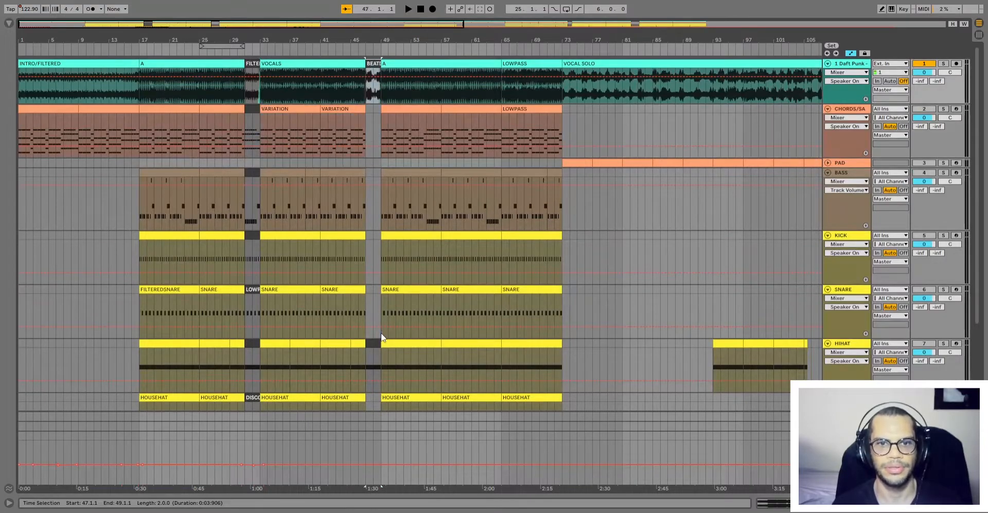
{"action": "left_click", "coordinate": [374, 343], "text": "shift"}
{"action": "scroll", "coordinate": [376, 348], "scroll_direction": "down", "scroll_amount": 3}
{"action": "left_click", "coordinate": [374, 369], "text": "shift"}
{"action": "scroll", "coordinate": [391, 363], "scroll_direction": "up", "scroll_amount": 3}
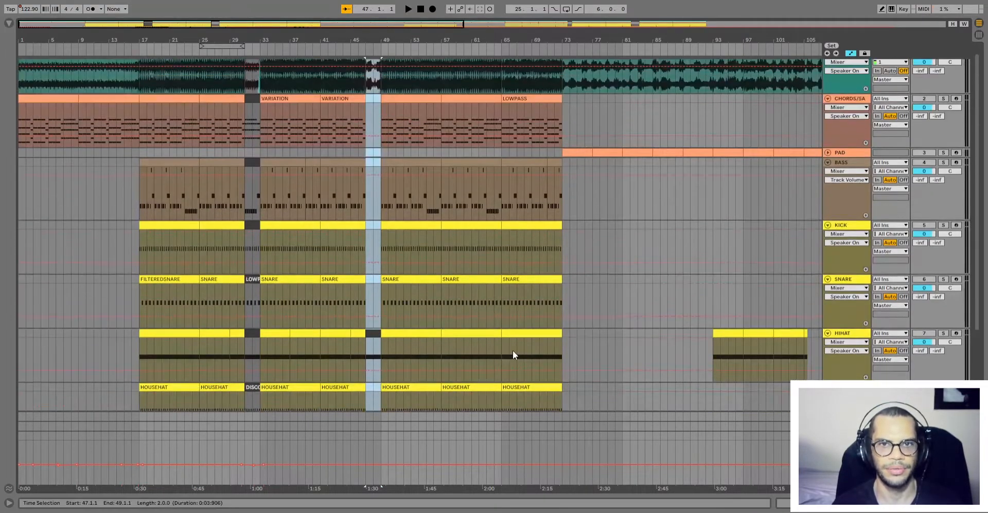
Select the CHORDS clips from bar 49 to 65 and extend the selection down through the drum tracks.
{"action": "scroll", "coordinate": [513, 351], "scroll_direction": "up", "scroll_amount": 1}
{"action": "left_click", "coordinate": [410, 101]}
{"action": "left_click", "coordinate": [418, 109]}
{"action": "left_click", "coordinate": [477, 110], "text": "shift"}
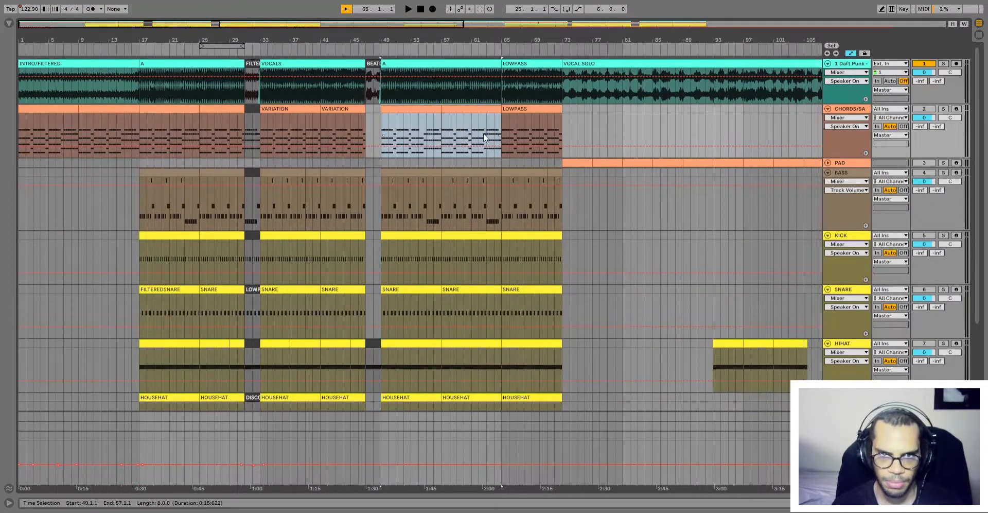
{"action": "scroll", "coordinate": [477, 234], "scroll_direction": "down", "scroll_amount": 5}
{"action": "left_click", "coordinate": [481, 289], "text": "shift"}
{"action": "scroll", "coordinate": [481, 289], "scroll_direction": "up", "scroll_amount": 5}
Colour the LOWPASS clips from bar 65 to 73 on the Daft Punk audio and CHORDS tracks dark grey.
{"action": "left_click", "coordinate": [486, 128]}
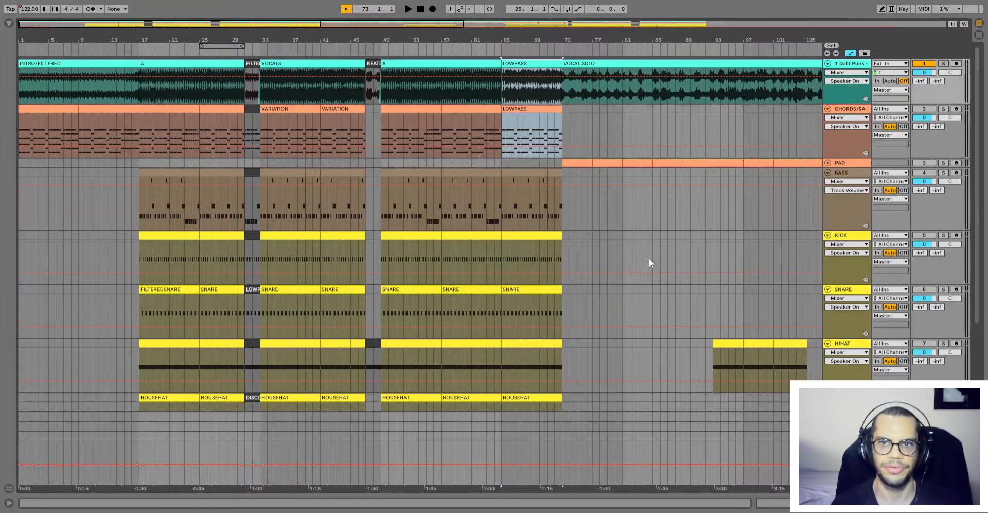
{"action": "left_click", "coordinate": [649, 264]}
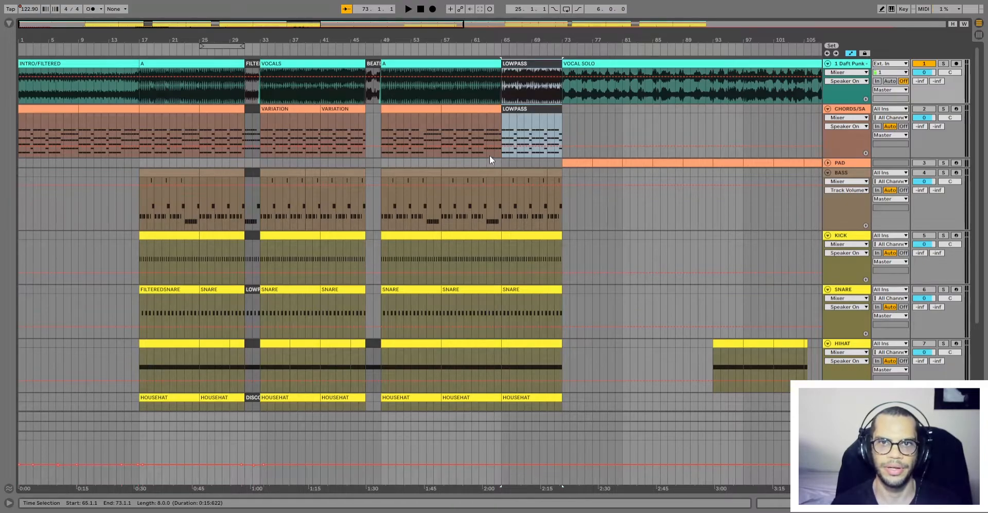
Play the arrangement from the CHORDS clip at bar 57 and review the drum tracks and the gap in VOCALS.
{"action": "left_click", "coordinate": [468, 119]}
{"action": "left_click", "coordinate": [448, 111]}
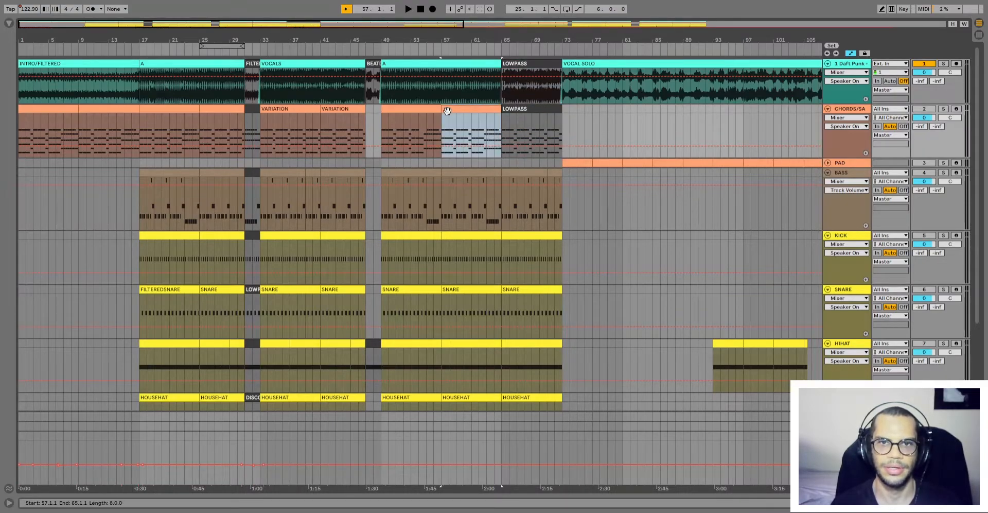
{"action": "key", "text": "space"}
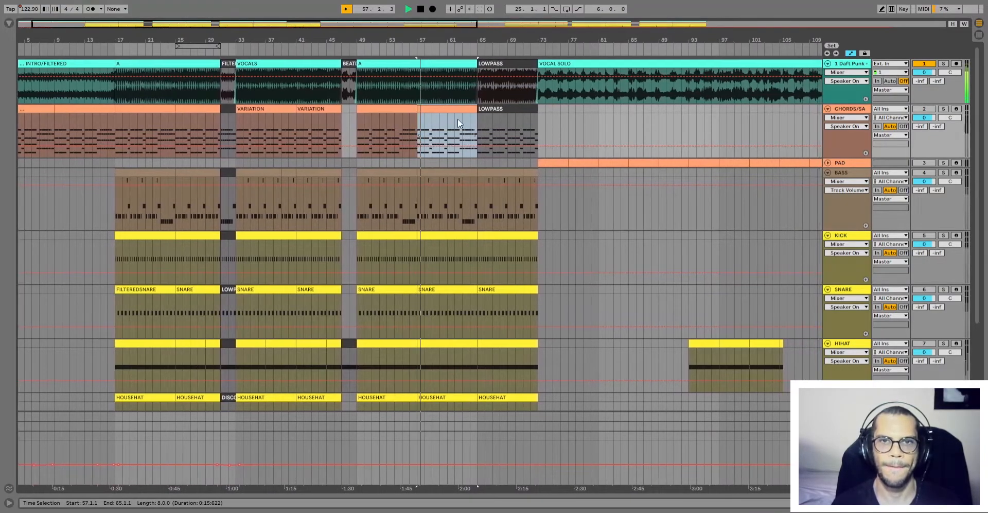
{"action": "scroll", "coordinate": [459, 154], "scroll_direction": "down", "scroll_amount": 2}
{"action": "scroll", "coordinate": [440, 198], "scroll_direction": "down", "scroll_amount": 5}
{"action": "scroll", "coordinate": [441, 199], "scroll_direction": "up", "scroll_amount": 7}
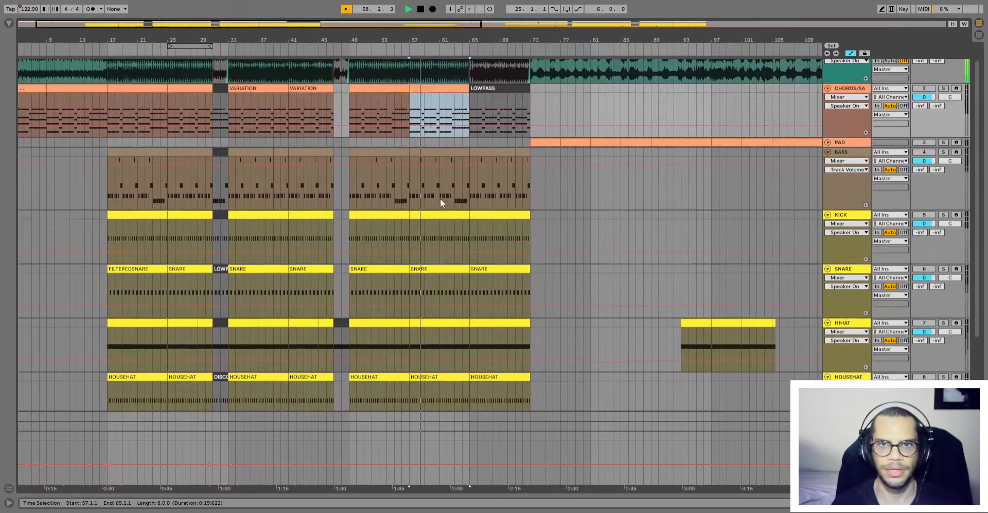
{"action": "scroll", "coordinate": [440, 199], "scroll_direction": "down", "scroll_amount": 5}
{"action": "scroll", "coordinate": [440, 199], "scroll_direction": "up", "scroll_amount": 2}
{"action": "scroll", "coordinate": [440, 198], "scroll_direction": "down", "scroll_amount": 6}
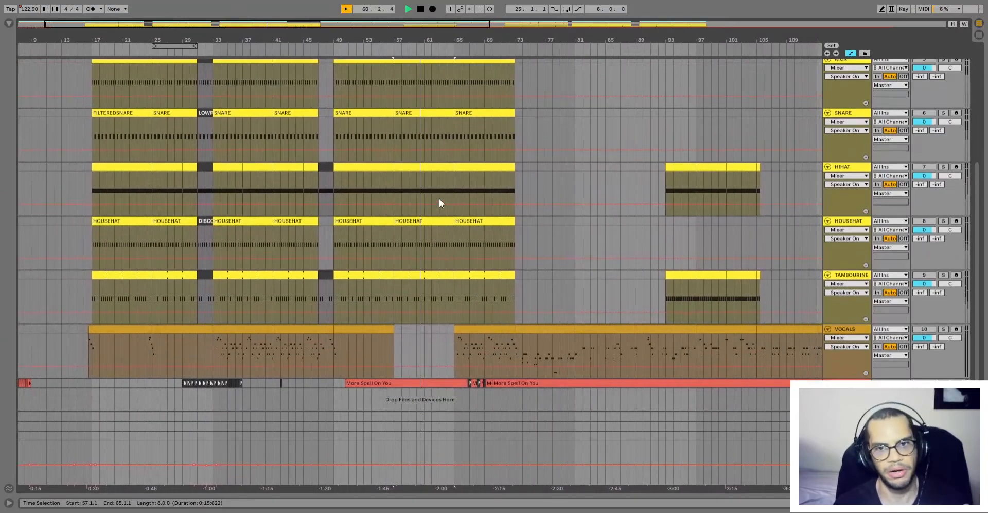
{"action": "scroll", "coordinate": [441, 281], "scroll_direction": "up", "scroll_amount": 4}
{"action": "scroll", "coordinate": [442, 278], "scroll_direction": "up", "scroll_amount": 3}
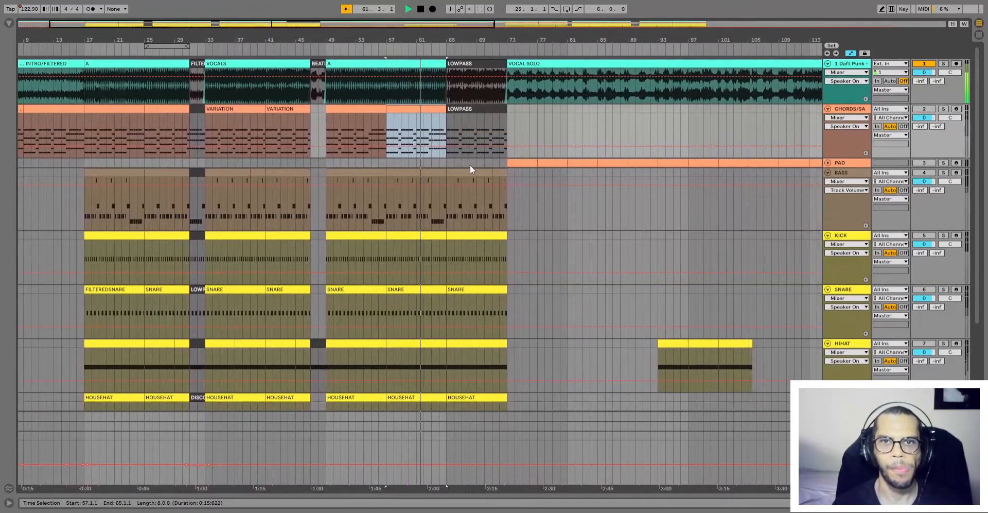
Select the VOCALS clip from bar 65 to 73, listen into the LOWPASS section, and stop playback with the CHORDS LOWPASS clip selected.
{"action": "scroll", "coordinate": [464, 185], "scroll_direction": "down", "scroll_amount": 2}
{"action": "scroll", "coordinate": [453, 215], "scroll_direction": "down", "scroll_amount": 3}
{"action": "left_click", "coordinate": [470, 337]}
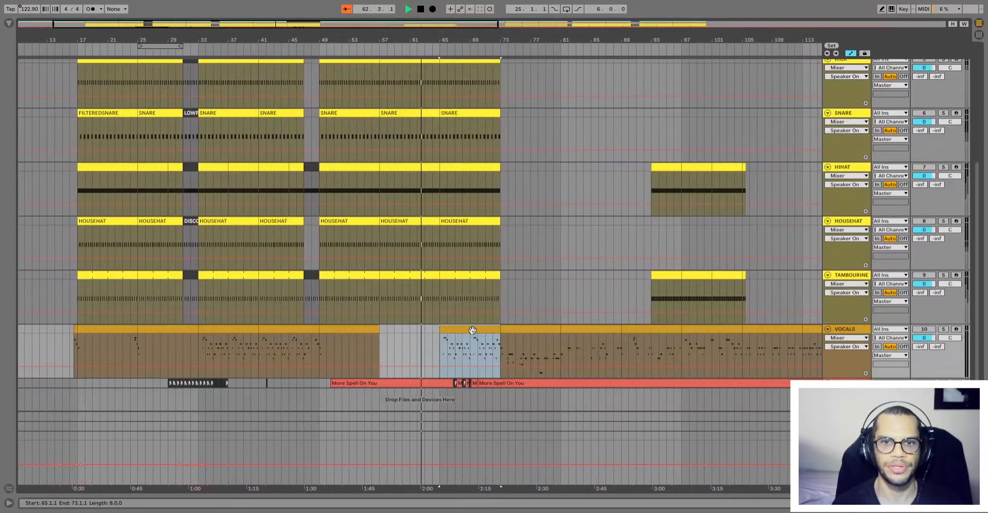
{"action": "scroll", "coordinate": [476, 319], "scroll_direction": "up", "scroll_amount": 4}
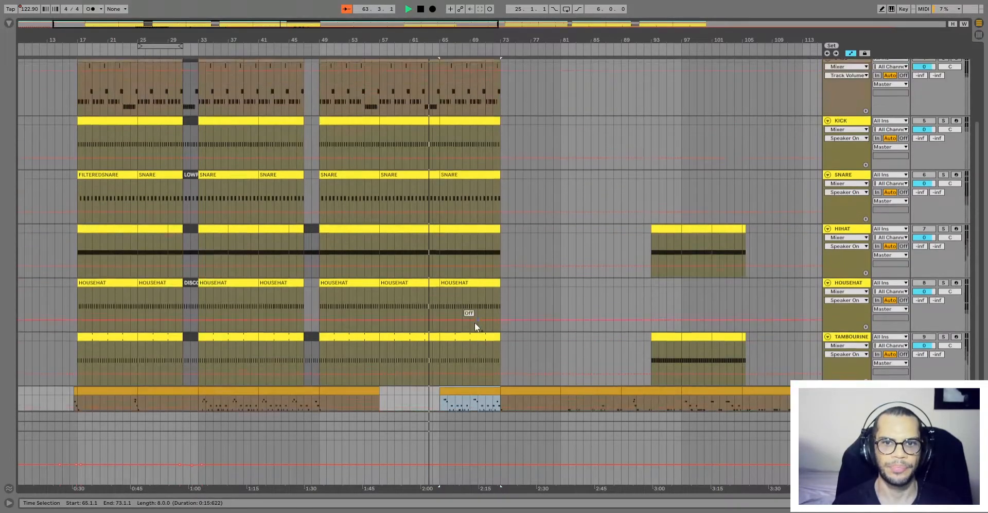
{"action": "left_click", "coordinate": [462, 108]}
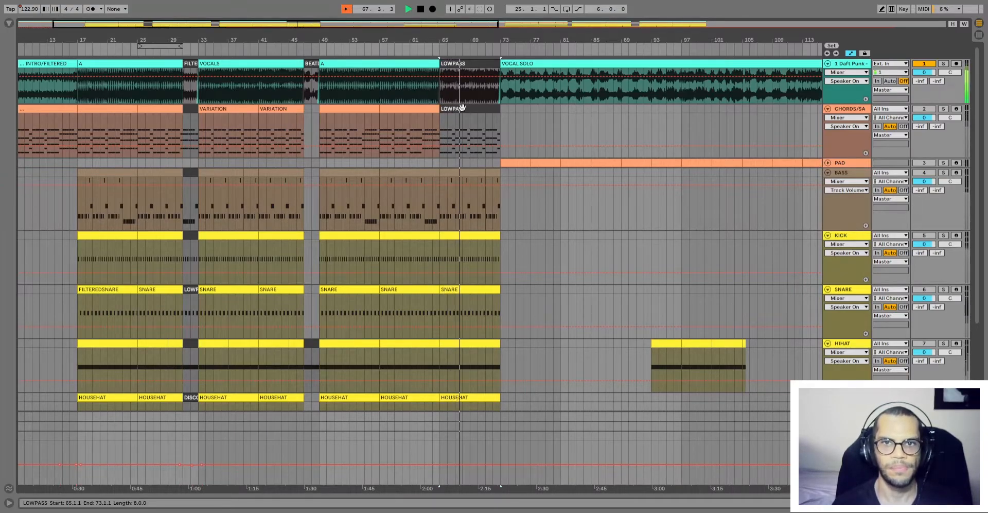
{"action": "key", "text": "space"}
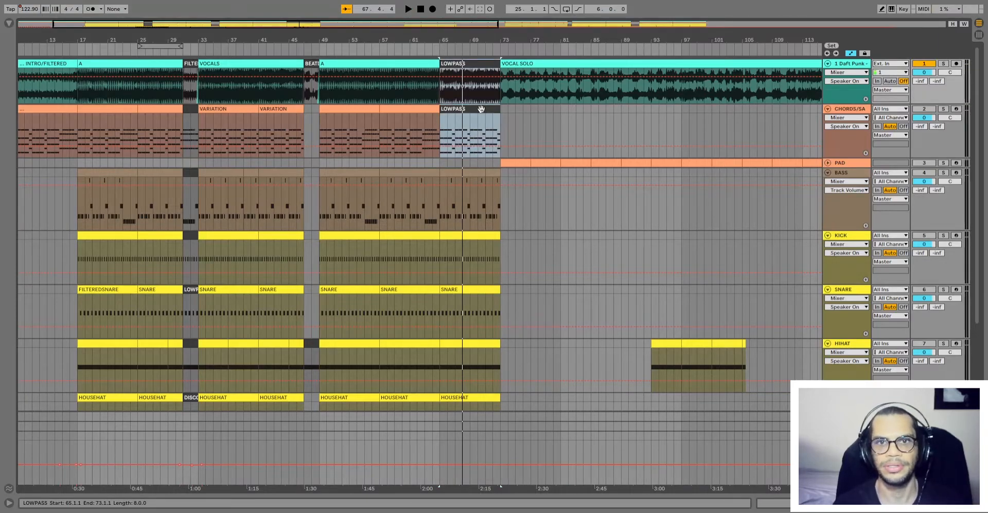
{"action": "left_click", "coordinate": [482, 108]}
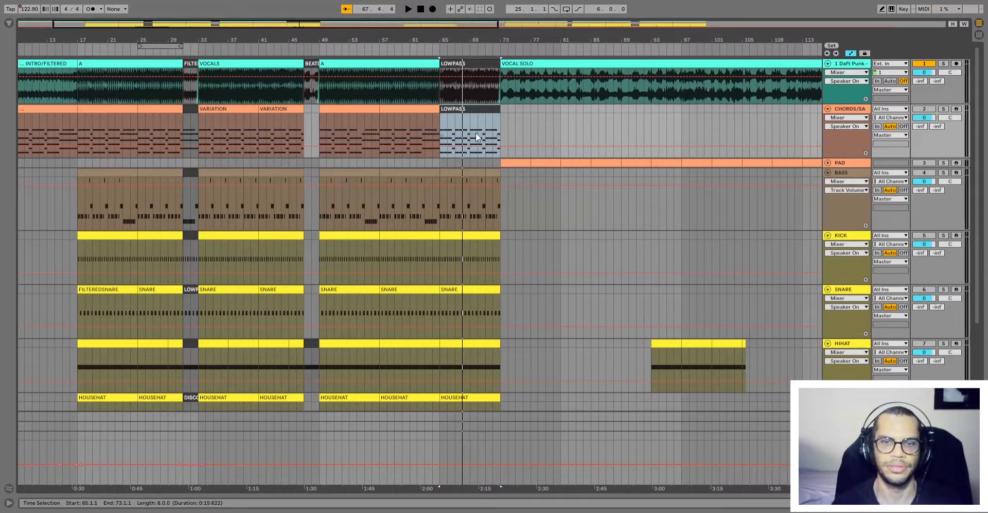
Play part of the LOWPASS section, stop it, and select the CHORDS VARIATION clip at bar 33 for comparison.
{"action": "key", "text": "space"}
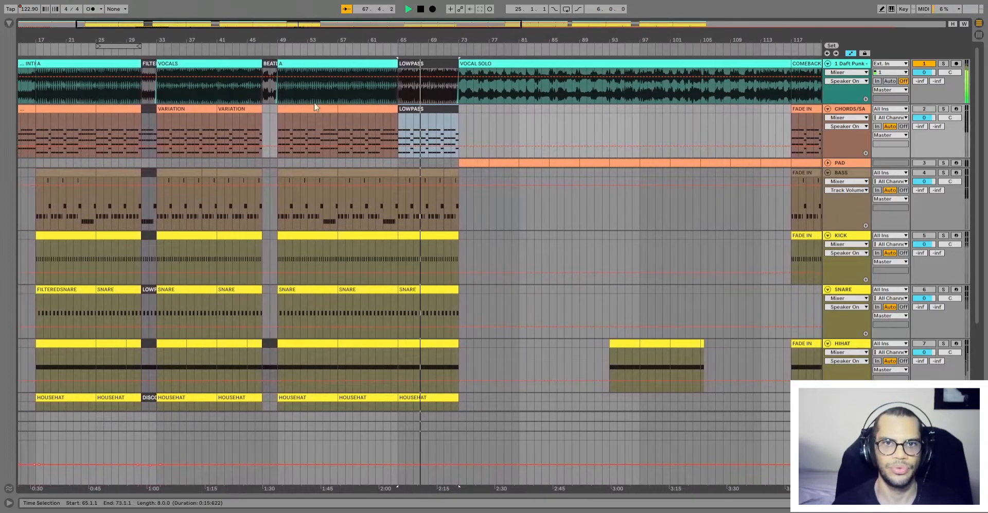
{"action": "key", "text": "space"}
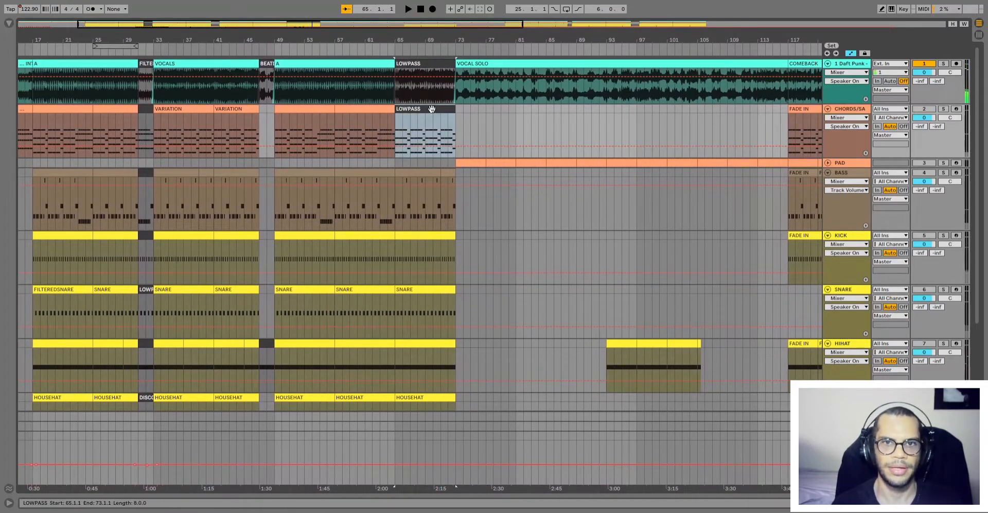
{"action": "left_click", "coordinate": [188, 107]}
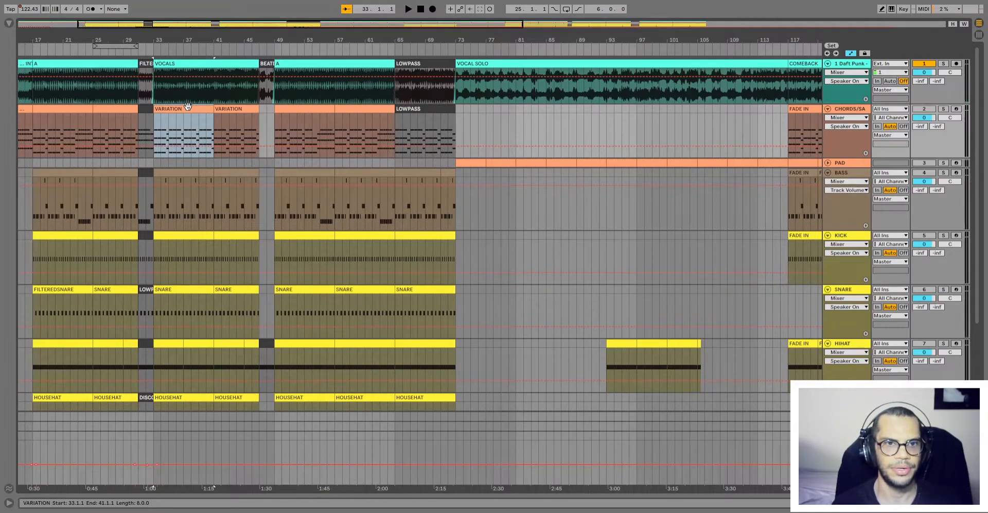
Select bars 71 to 73 of the CHORDS LOWPASS clip, play that ending, and reselect the whole LOWPASS clip.
{"action": "left_click", "coordinate": [405, 129]}
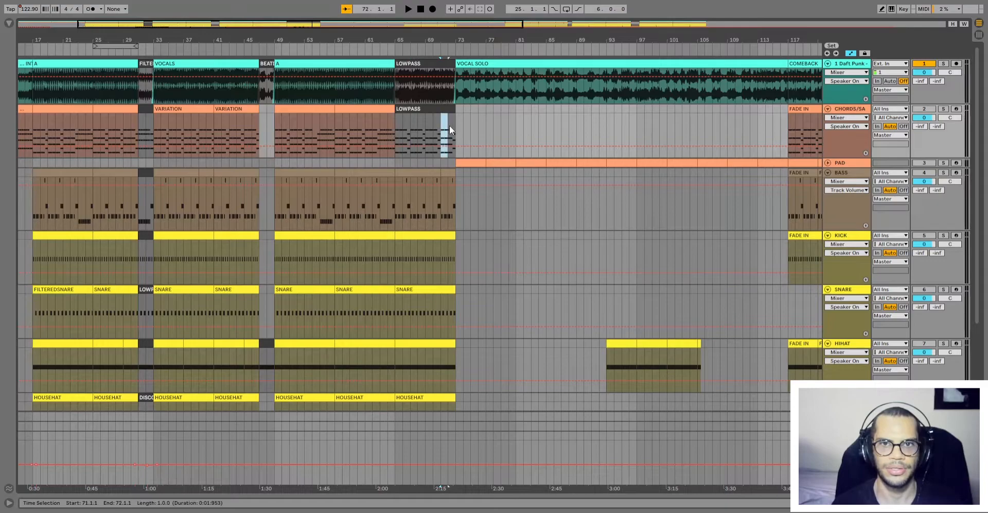
{"action": "scroll", "coordinate": [443, 135], "scroll_direction": "down", "scroll_amount": 1}
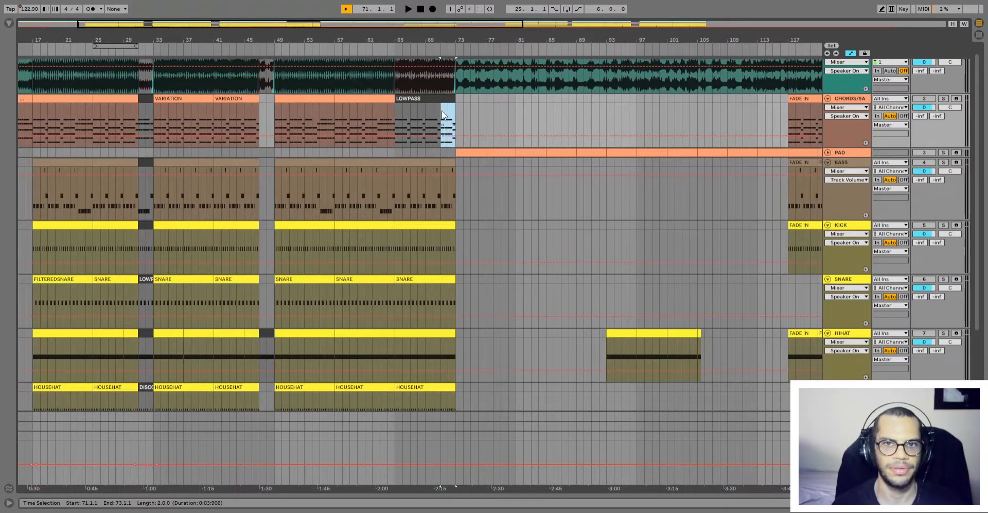
{"action": "key", "text": "space"}
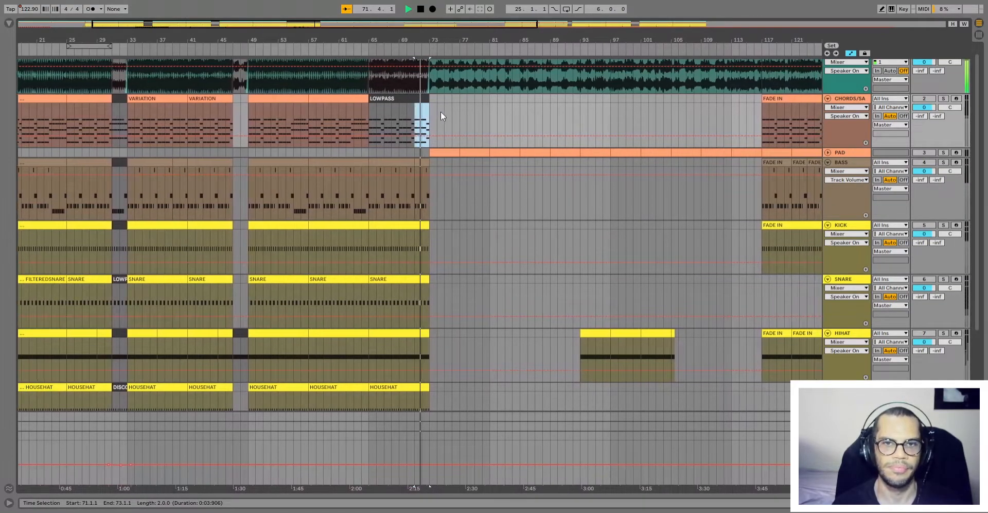
{"action": "key", "text": "space"}
{"action": "left_click", "coordinate": [397, 112]}
{"action": "scroll", "coordinate": [397, 113], "scroll_direction": "up", "scroll_amount": 1}
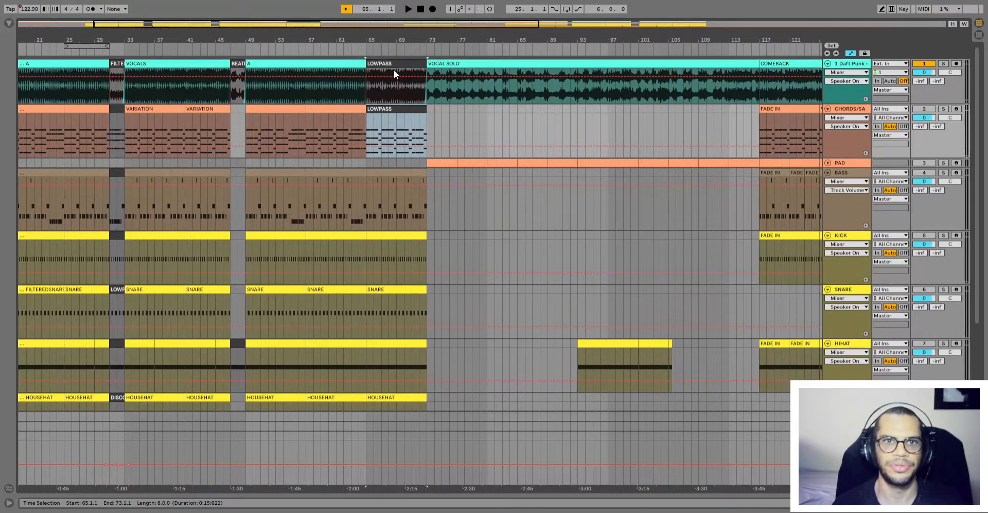
Select the LOWPASS part from bar 65 across the BASS track down through TAMBOURINE.
{"action": "left_click", "coordinate": [392, 62], "text": "shift"}
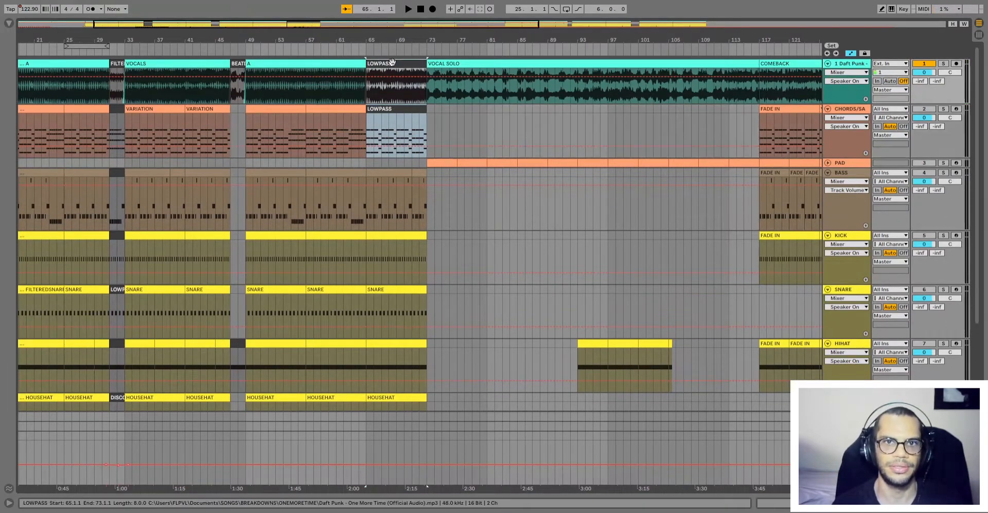
{"action": "scroll", "coordinate": [399, 209], "scroll_direction": "down", "scroll_amount": 2}
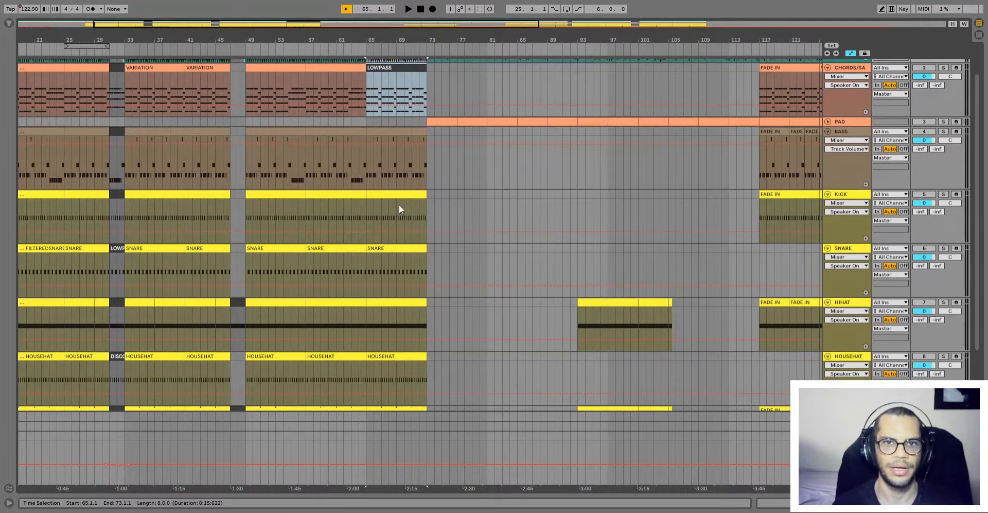
{"action": "scroll", "coordinate": [400, 204], "scroll_direction": "down", "scroll_amount": 2}
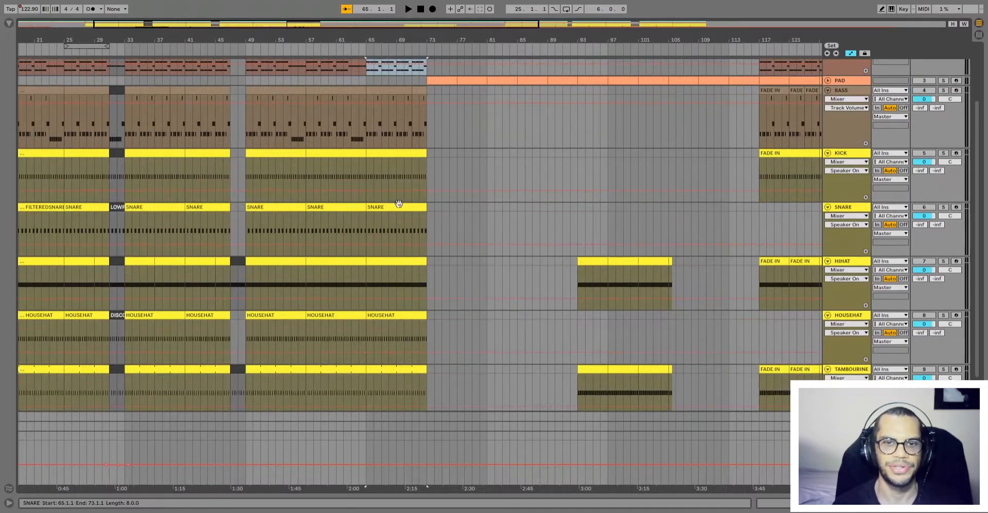
{"action": "left_click", "coordinate": [412, 87]}
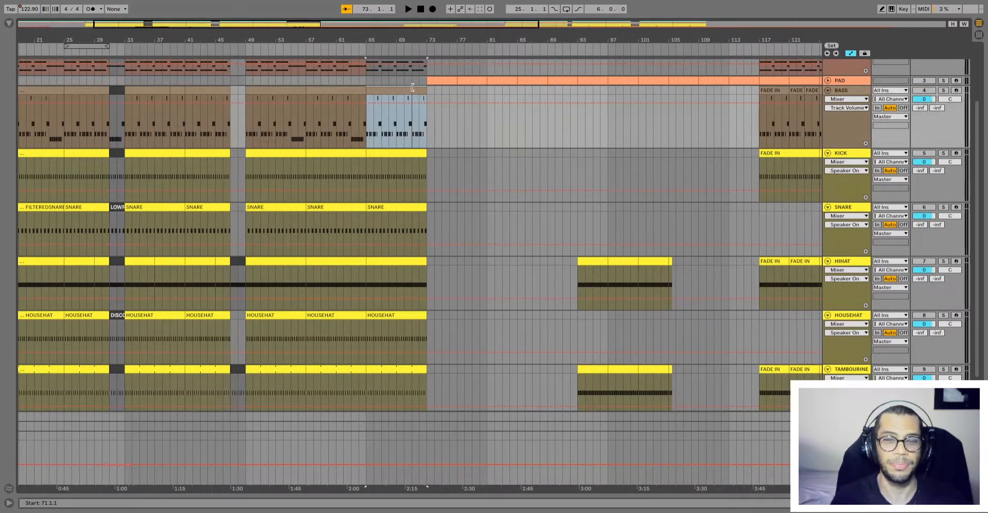
{"action": "scroll", "coordinate": [403, 281], "scroll_direction": "down", "scroll_amount": 3}
{"action": "left_click", "coordinate": [417, 323], "text": "shift"}
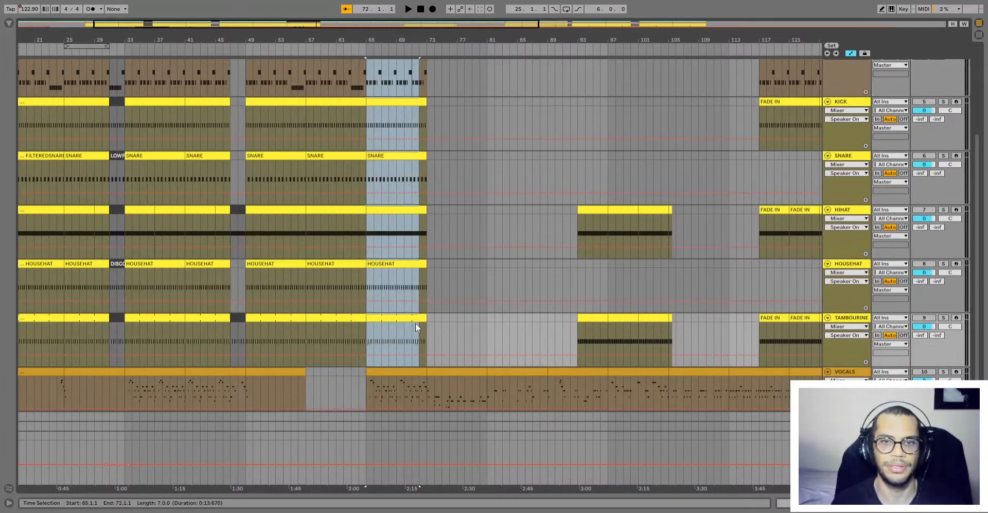
Extend the selection to bar 73, play the LOWPASS section, and select its HOUSEHAT clip.
{"action": "scroll", "coordinate": [404, 320], "scroll_direction": "up", "scroll_amount": 2}
{"action": "scroll", "coordinate": [403, 319], "scroll_direction": "up", "scroll_amount": 4}
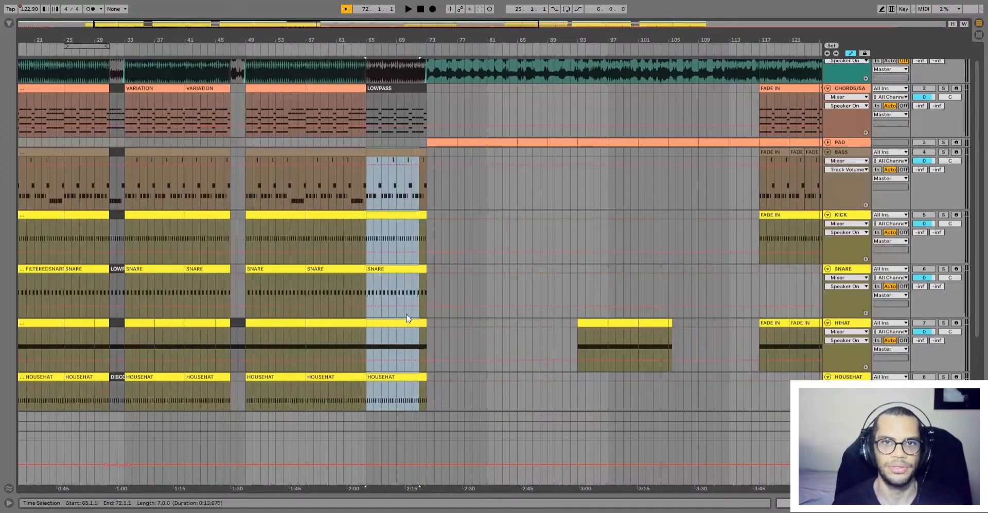
{"action": "left_click", "coordinate": [424, 166], "text": "shift"}
{"action": "scroll", "coordinate": [420, 289], "scroll_direction": "down", "scroll_amount": 4}
{"action": "key", "text": "space"}
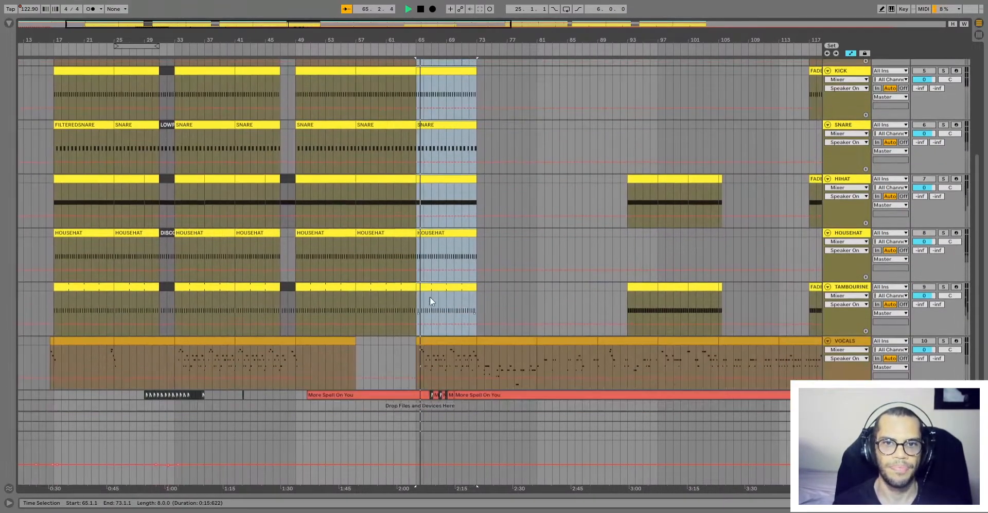
{"action": "left_click", "coordinate": [448, 235]}
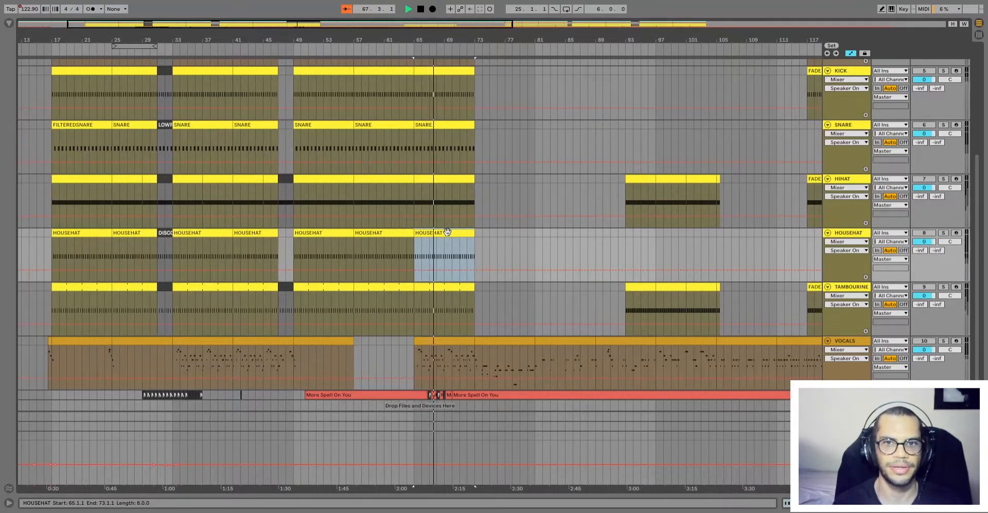
{"action": "scroll", "coordinate": [450, 262], "scroll_direction": "down", "scroll_amount": 1}
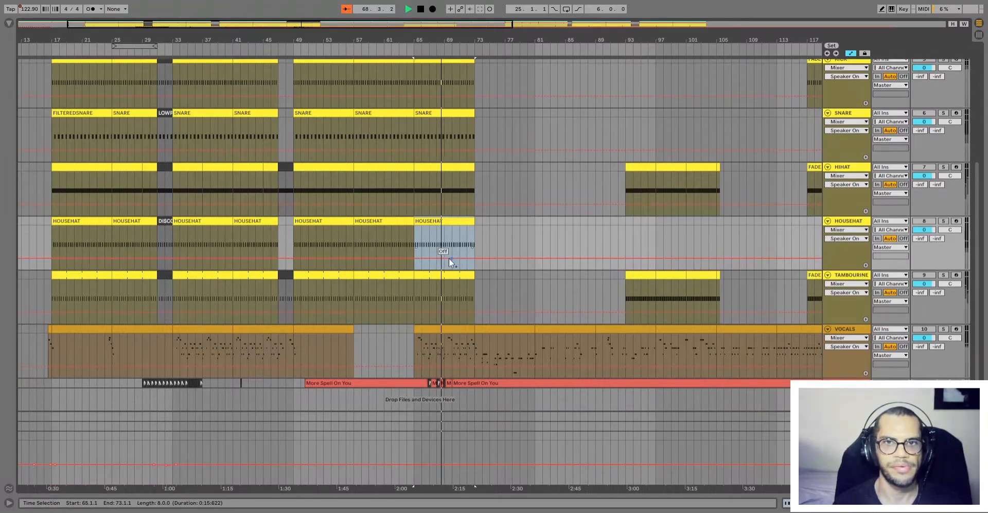
Loop the "More Spell On You" clips over the first 8 bars and show that track's audio effects.
{"action": "left_click_drag", "start_coordinate": [101, 27], "coordinate": [51, 28]}
{"action": "left_click", "coordinate": [77, 382]}
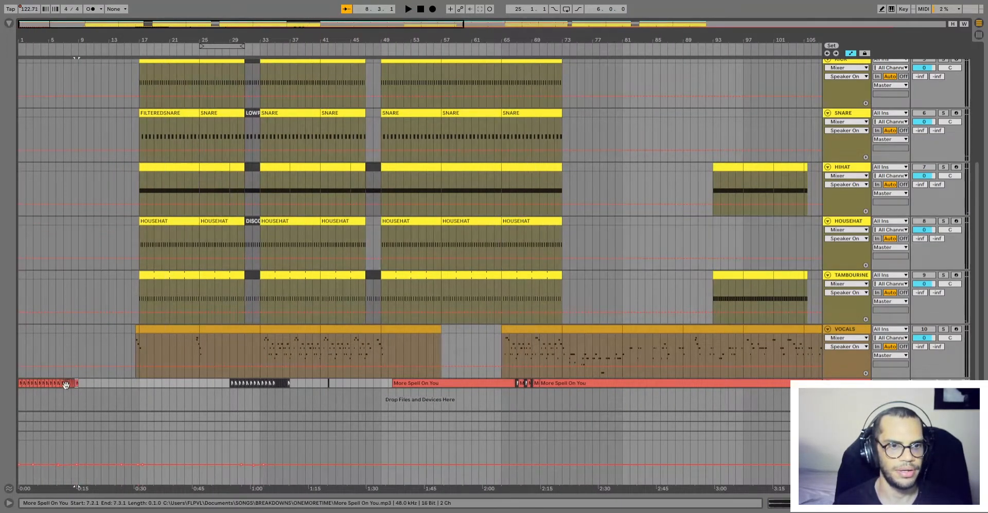
{"action": "key", "text": "ctrl+l"}
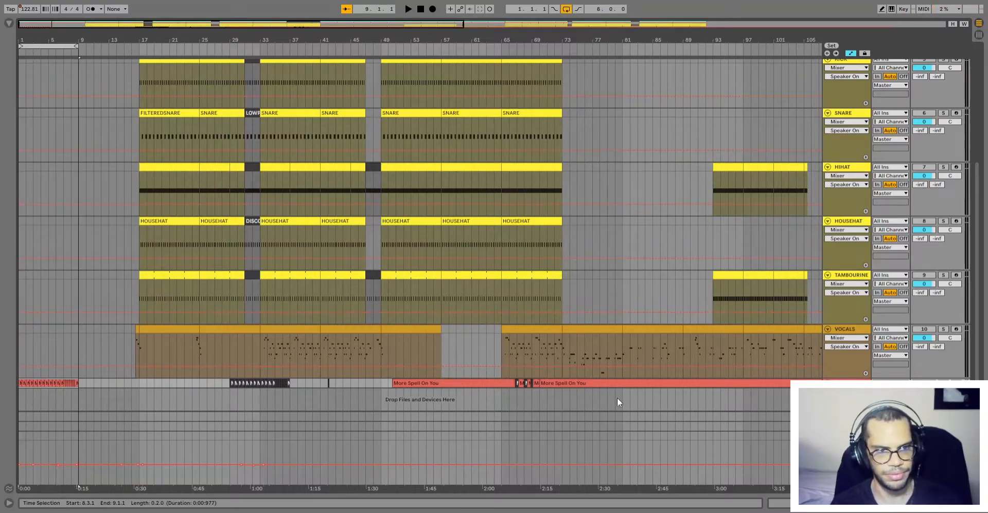
{"action": "key", "text": "shift+Tab"}
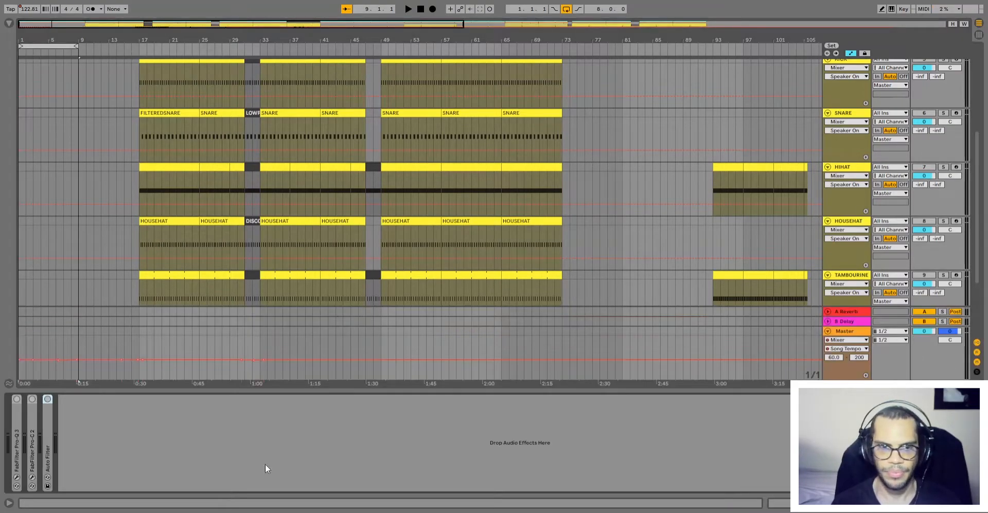
Expand the Auto Filter and set it to low-pass at about 280 Hz with 13% resonance.
{"action": "double_click", "coordinate": [49, 406]}
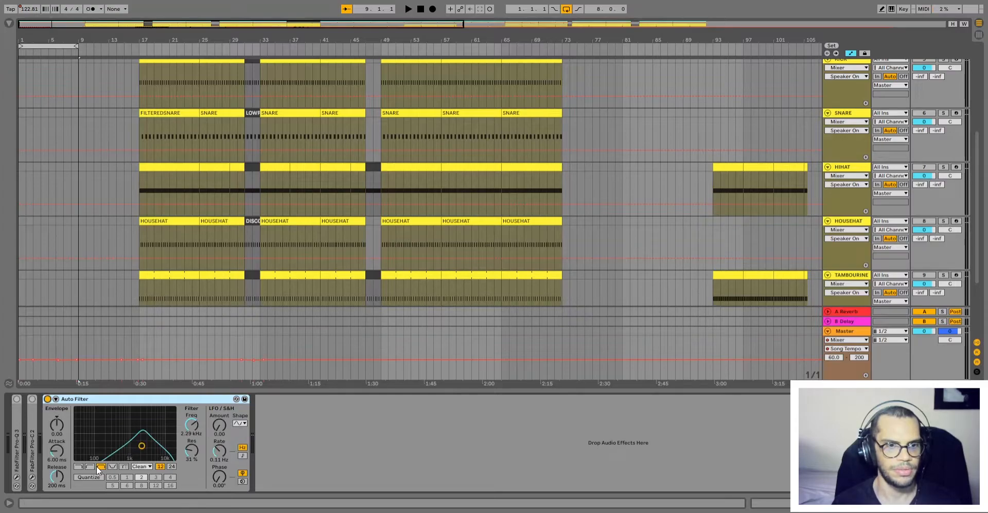
{"action": "left_click", "coordinate": [80, 466]}
{"action": "left_click_drag", "start_coordinate": [141, 446], "coordinate": [114, 450]}
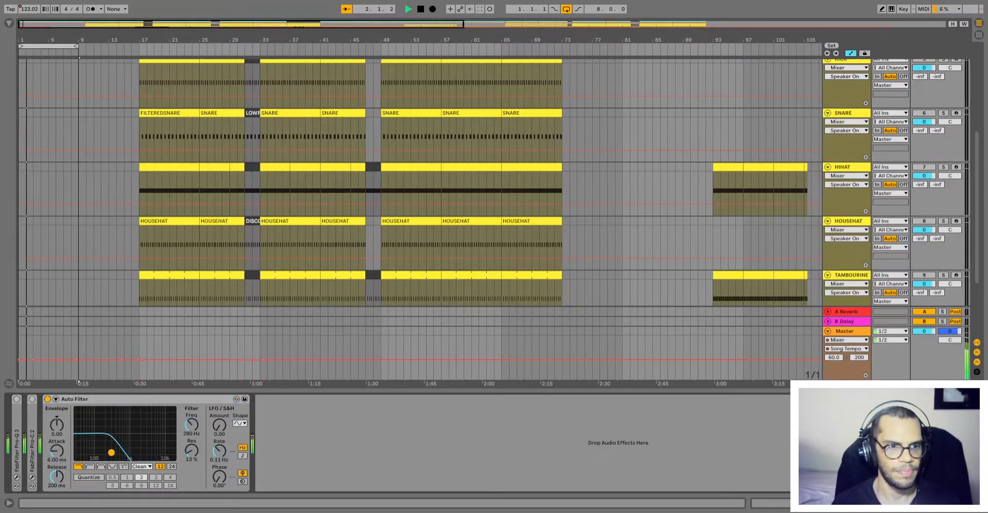
Audition the soloed sample loop with filter resonance at 27%, then in band-pass mode with a lowered frequency.
{"action": "scroll", "coordinate": [910, 345], "scroll_direction": "down", "scroll_amount": 4}
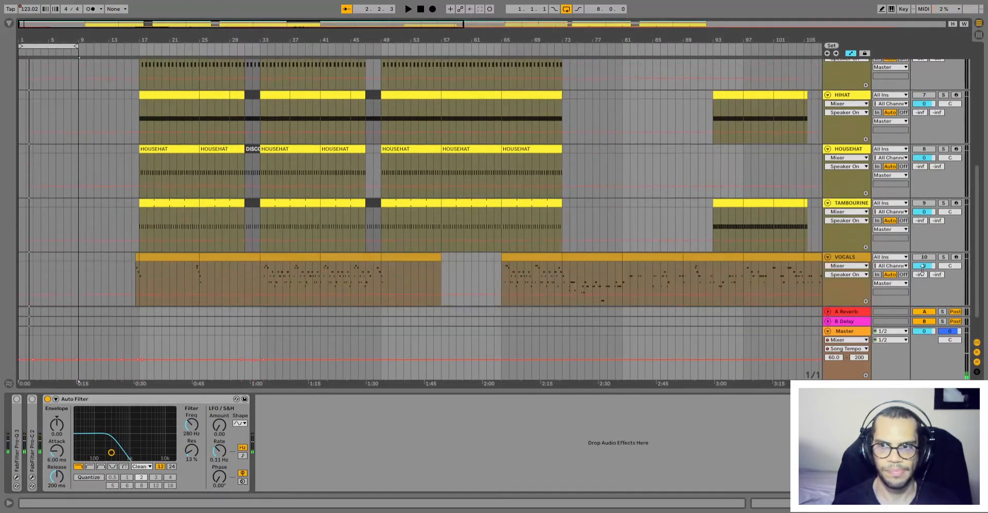
{"action": "key", "text": "space"}
{"action": "left_click_drag", "start_coordinate": [191, 452], "coordinate": [191, 427]}
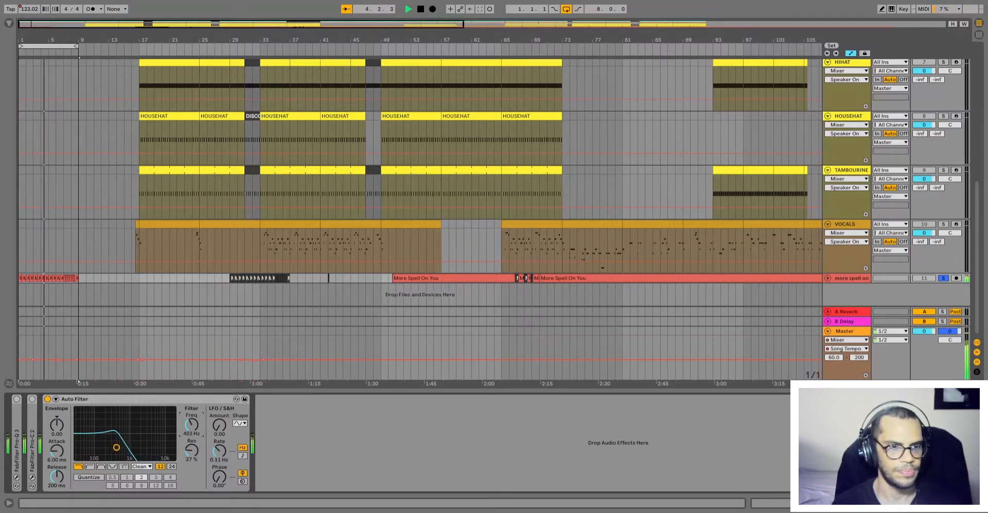
{"action": "left_click", "coordinate": [101, 466]}
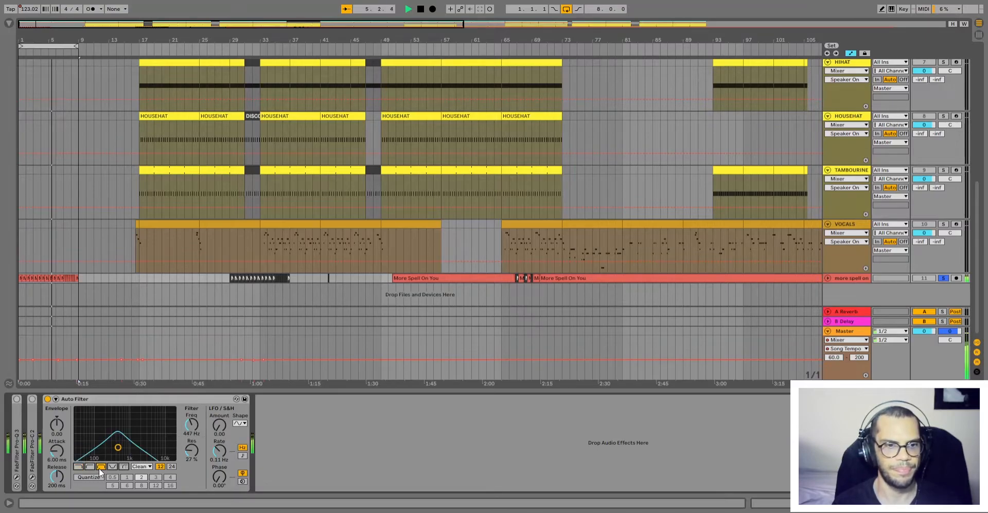
{"action": "left_click_drag", "start_coordinate": [117, 451], "coordinate": [96, 448]}
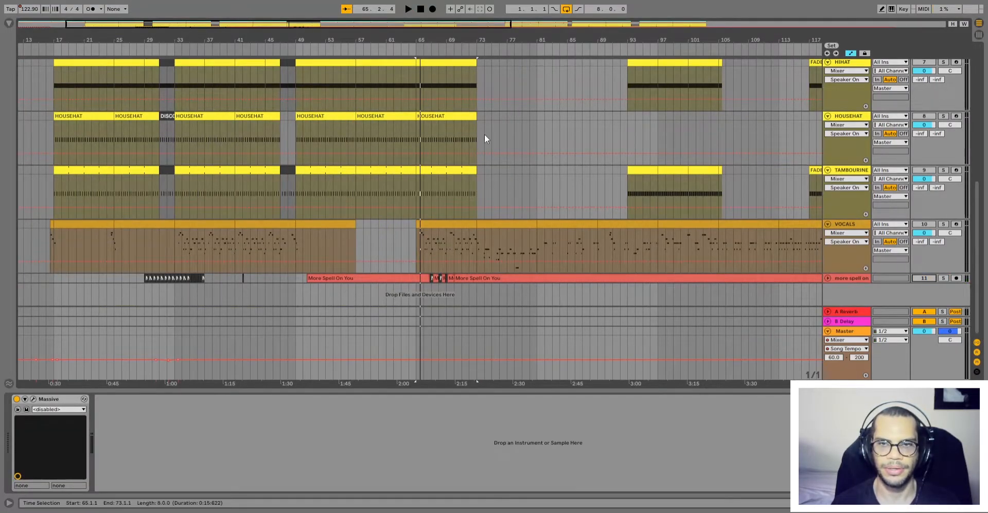
Play the LOWPASS section from the CHORDS clip at bar 65, review the tracks down to VOCALS, and stop.
{"action": "scroll", "coordinate": [470, 138], "scroll_direction": "up", "scroll_amount": 10}
{"action": "left_click", "coordinate": [455, 108]}
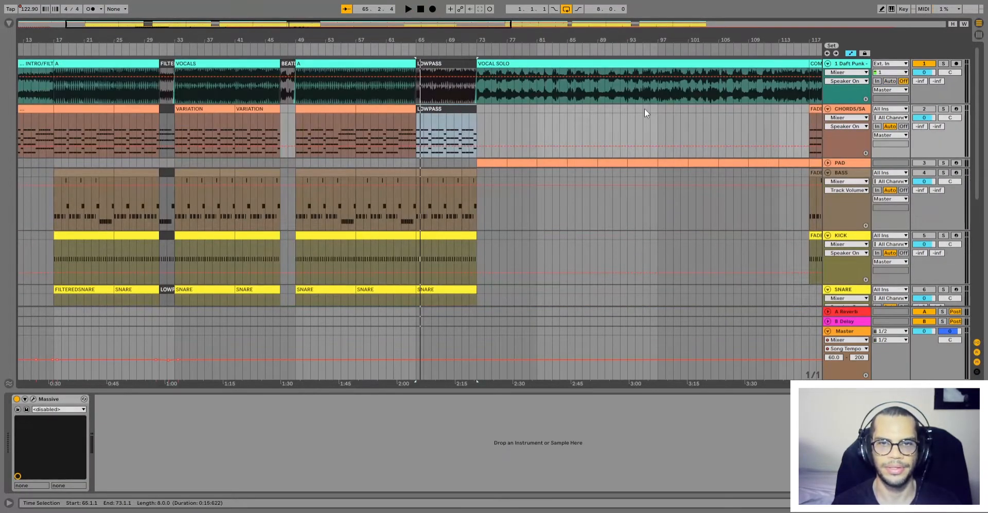
{"action": "key", "text": "space"}
{"action": "scroll", "coordinate": [512, 201], "scroll_direction": "down", "scroll_amount": 2}
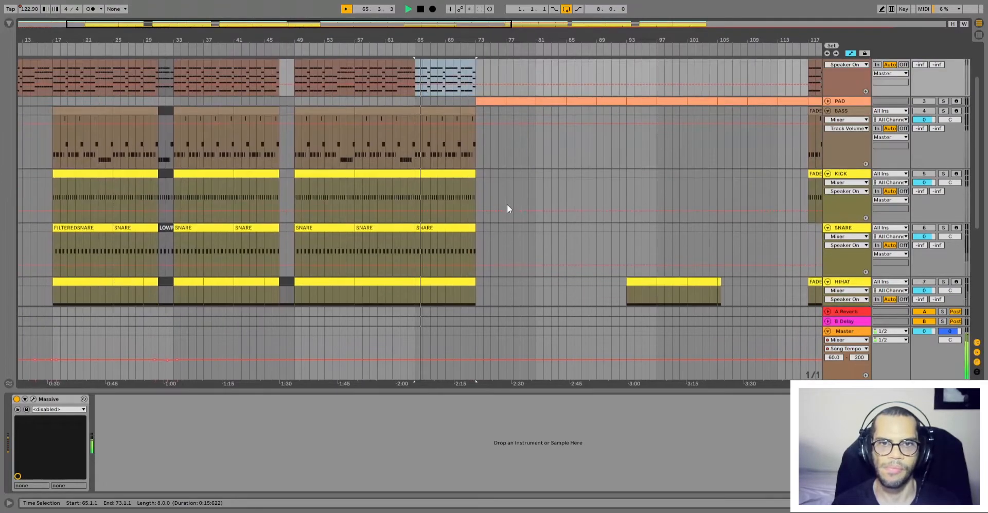
{"action": "scroll", "coordinate": [506, 206], "scroll_direction": "down", "scroll_amount": 8}
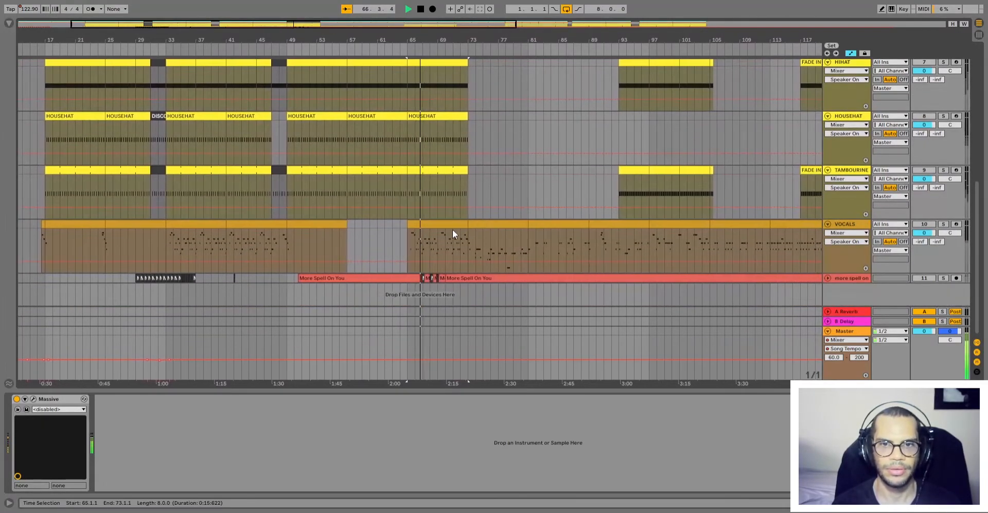
{"action": "left_click", "coordinate": [453, 226]}
{"action": "key", "text": "space"}
{"action": "scroll", "coordinate": [455, 224], "scroll_direction": "up", "scroll_amount": 10}
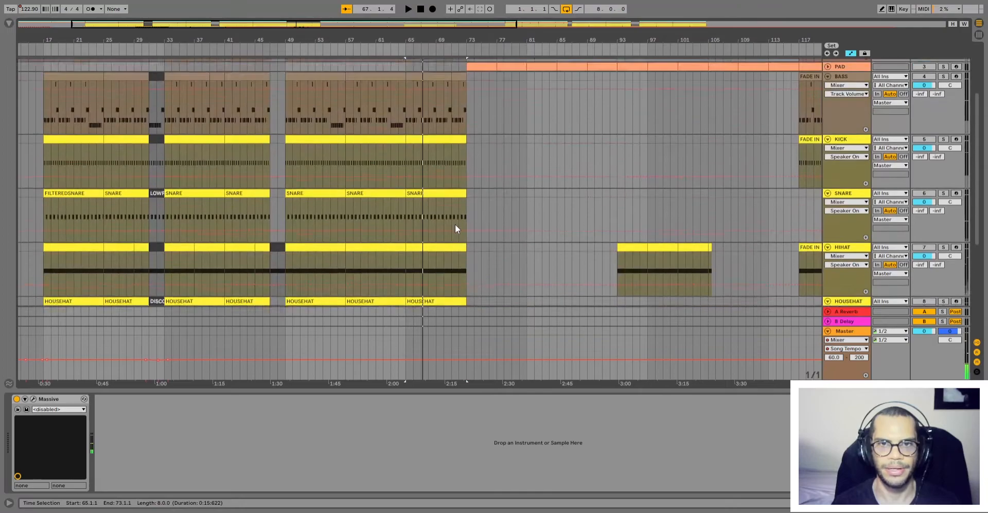
Place the insert marker at bar 73 and select the VOCAL SOLO clip.
{"action": "left_click", "coordinate": [461, 111], "text": "shift"}
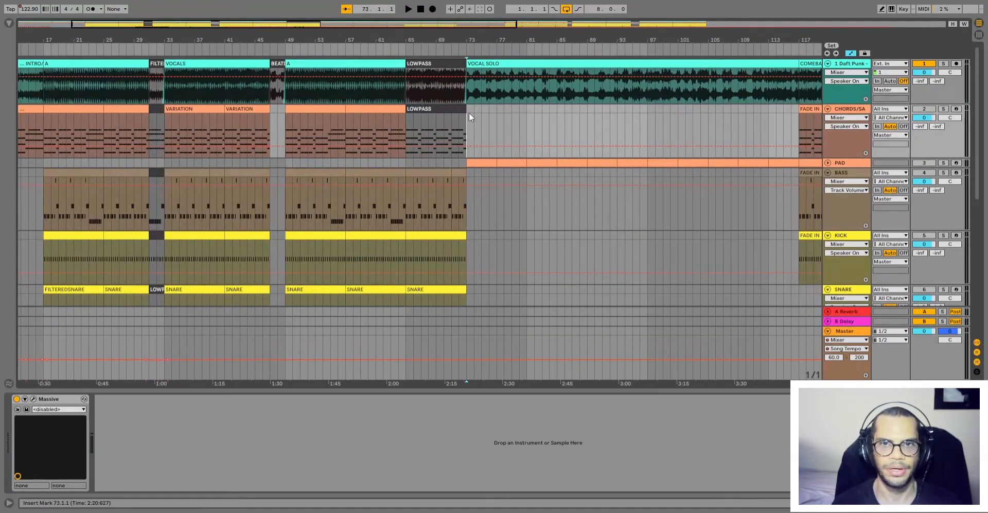
{"action": "left_click", "coordinate": [556, 66]}
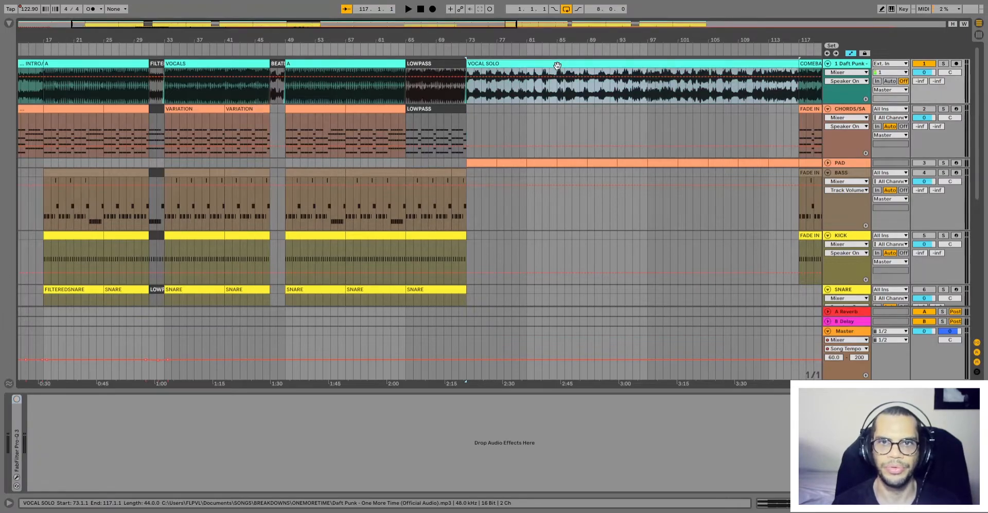
{"action": "scroll", "coordinate": [675, 162], "scroll_direction": "down", "scroll_amount": 2}
{"action": "scroll", "coordinate": [723, 196], "scroll_direction": "up", "scroll_amount": 2}
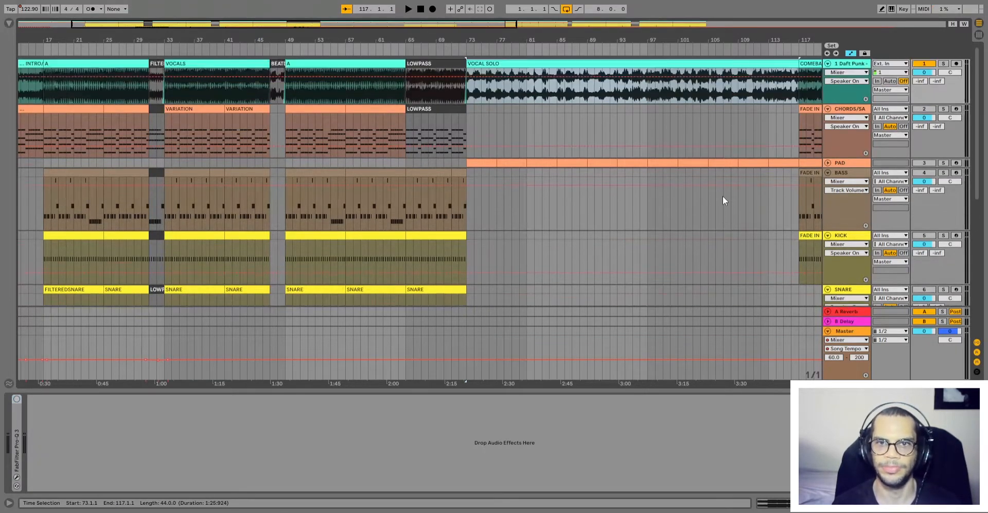
Select bars 73 to 117 across the tracks down to VOCALS and review which parts play during the vocal solo.
{"action": "key", "text": "shift+Up"}
{"action": "scroll", "coordinate": [746, 223], "scroll_direction": "down", "scroll_amount": 8}
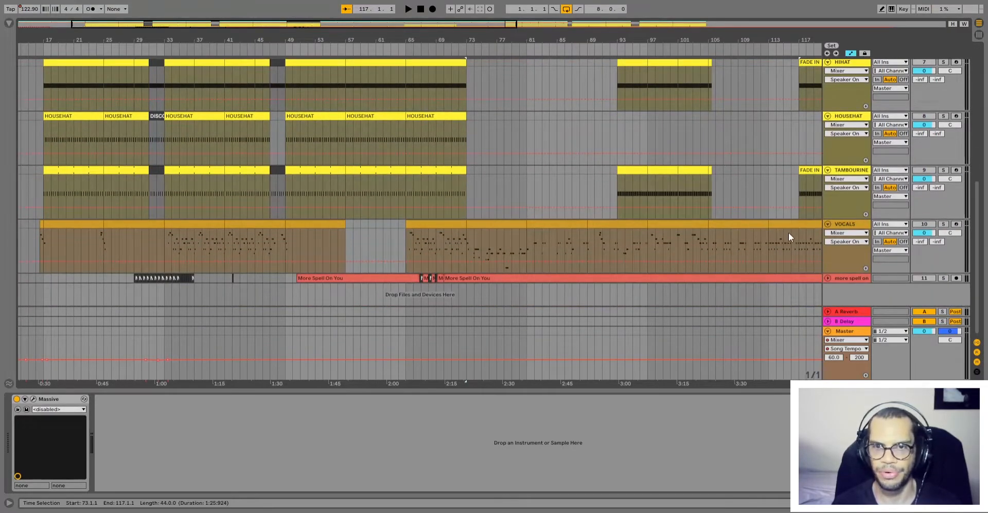
{"action": "left_click", "coordinate": [795, 246], "text": "shift"}
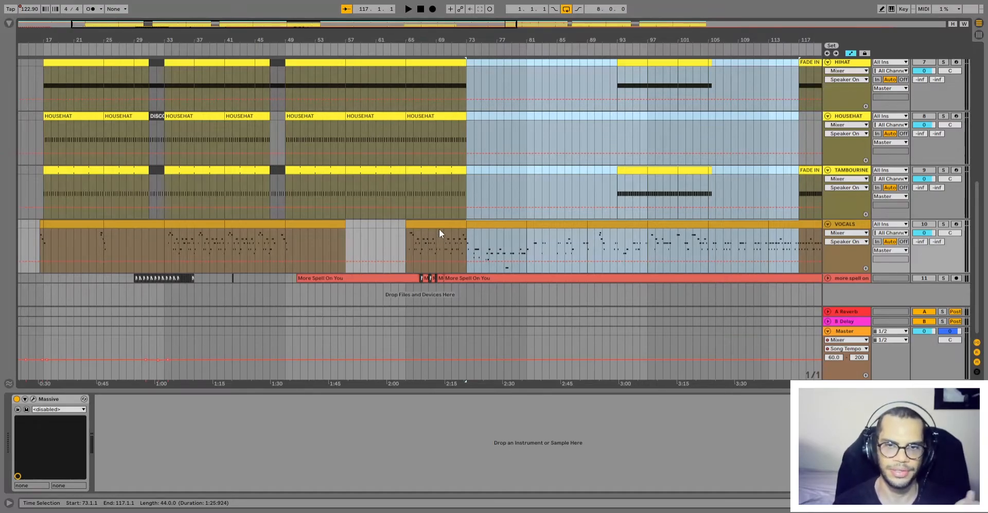
{"action": "scroll", "coordinate": [514, 248], "scroll_direction": "up", "scroll_amount": 5}
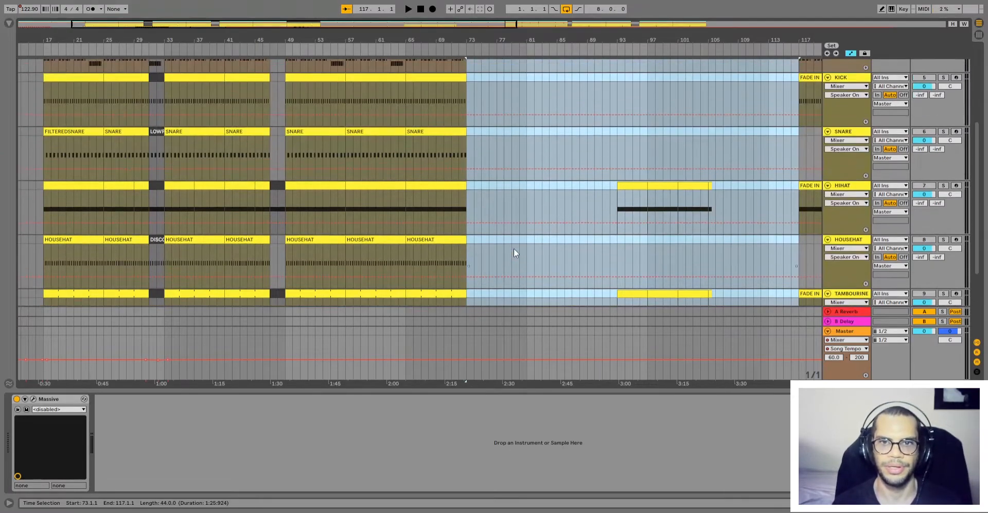
{"action": "scroll", "coordinate": [514, 248], "scroll_direction": "up", "scroll_amount": 3}
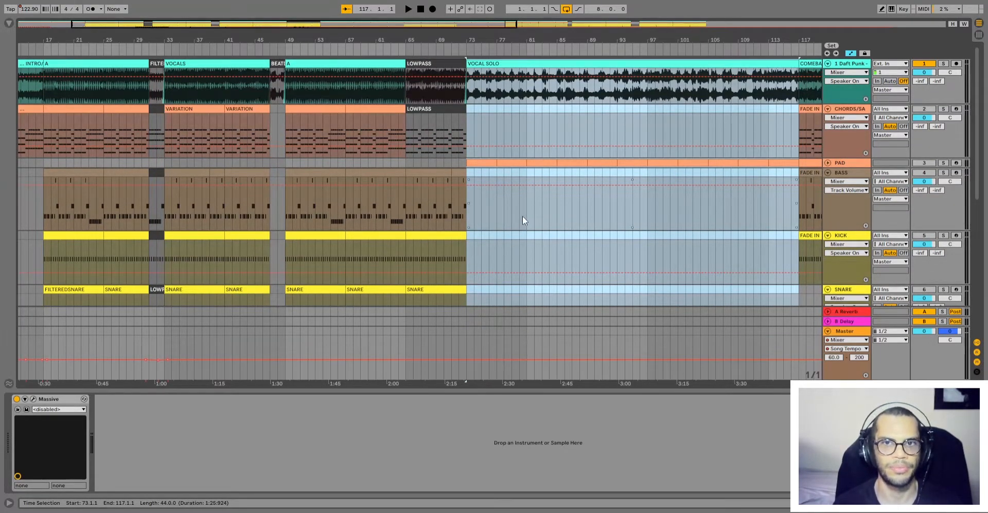
Select the CHORDS track from bar 65 to 82, play into the LOWPASS section, and review the tracks below.
{"action": "left_click", "coordinate": [425, 110]}
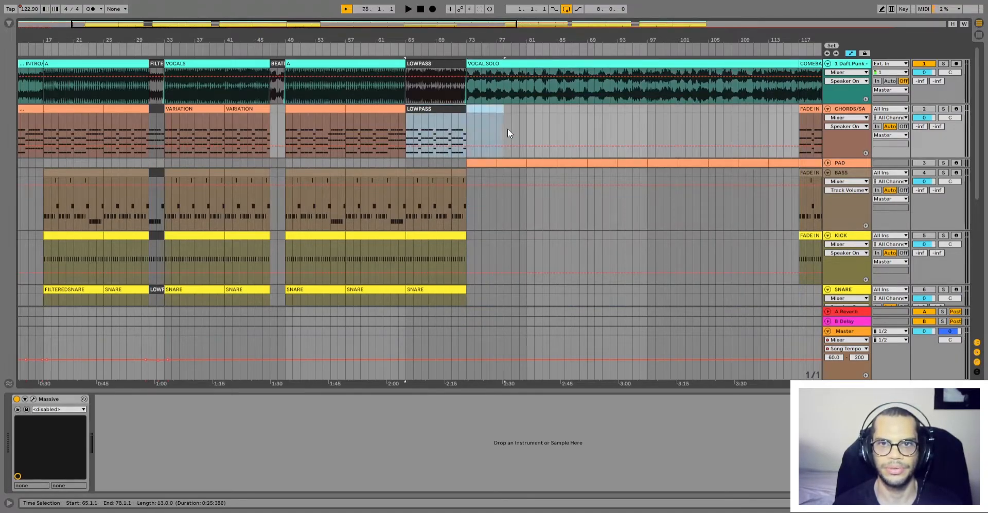
{"action": "key", "text": "space"}
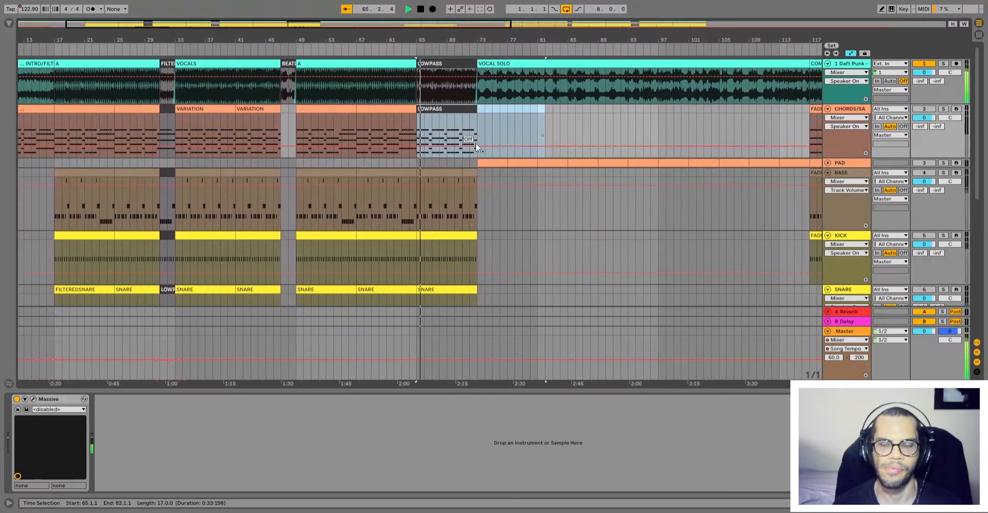
{"action": "scroll", "coordinate": [476, 140], "scroll_direction": "down", "scroll_amount": 2}
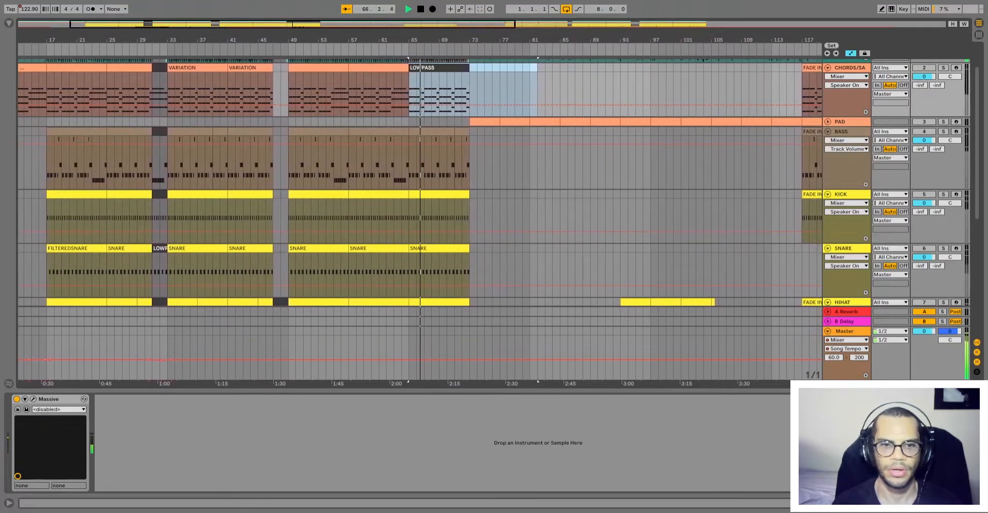
{"action": "scroll", "coordinate": [440, 269], "scroll_direction": "up", "scroll_amount": 2}
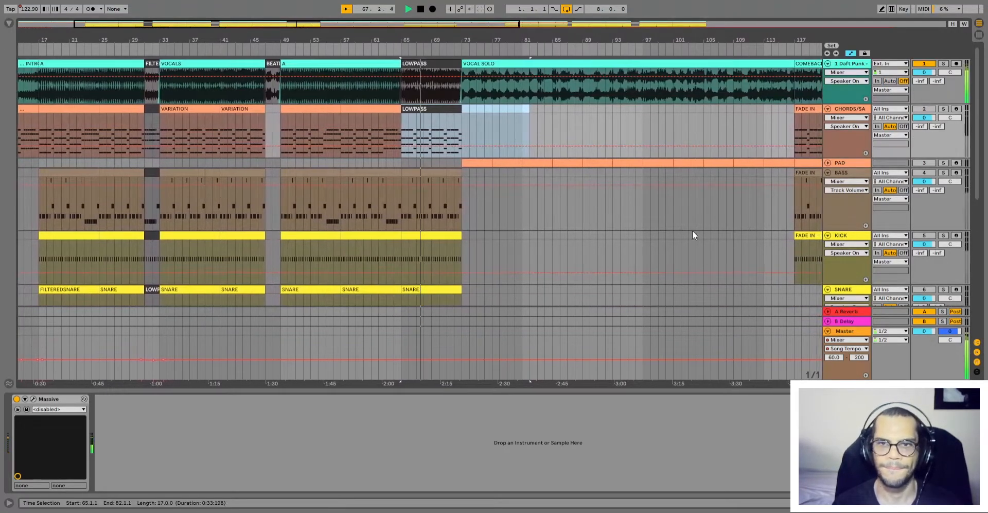
{"action": "scroll", "coordinate": [616, 236], "scroll_direction": "down", "scroll_amount": 10}
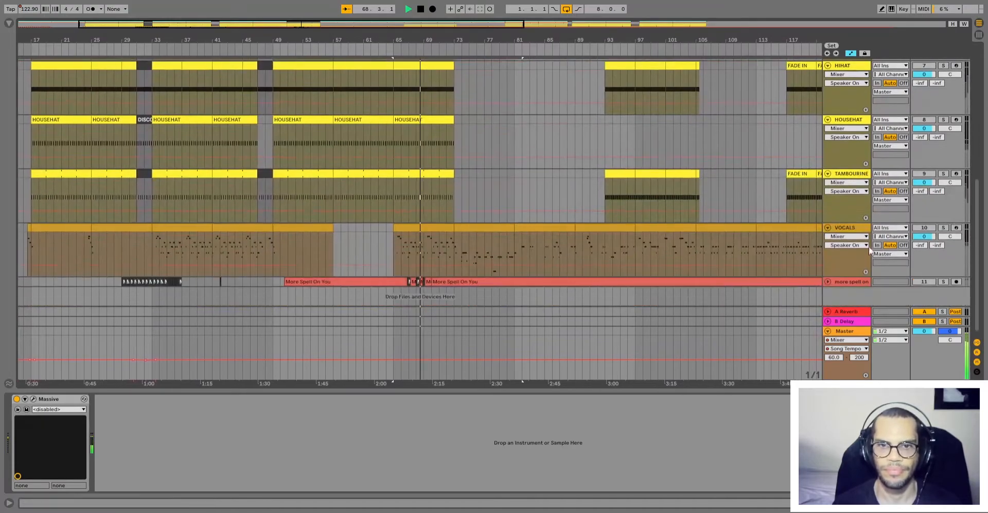
Select the VOCALS clip from bar 65 to 73 and open its MIDI notes during playback.
{"action": "left_click_drag", "start_coordinate": [391, 252], "coordinate": [451, 251]}
{"action": "key", "text": "ctrl+l"}
{"action": "key", "text": "shift+Tab"}
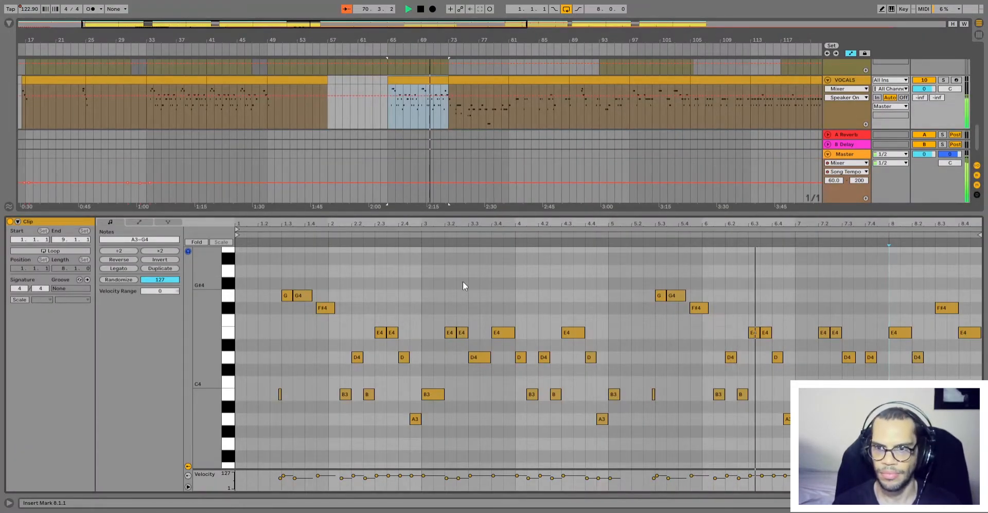
Review the MIDI notes of the VOCALS clip during playback and close the clip's note editor.
{"action": "scroll", "coordinate": [462, 281], "scroll_direction": "down", "scroll_amount": 1}
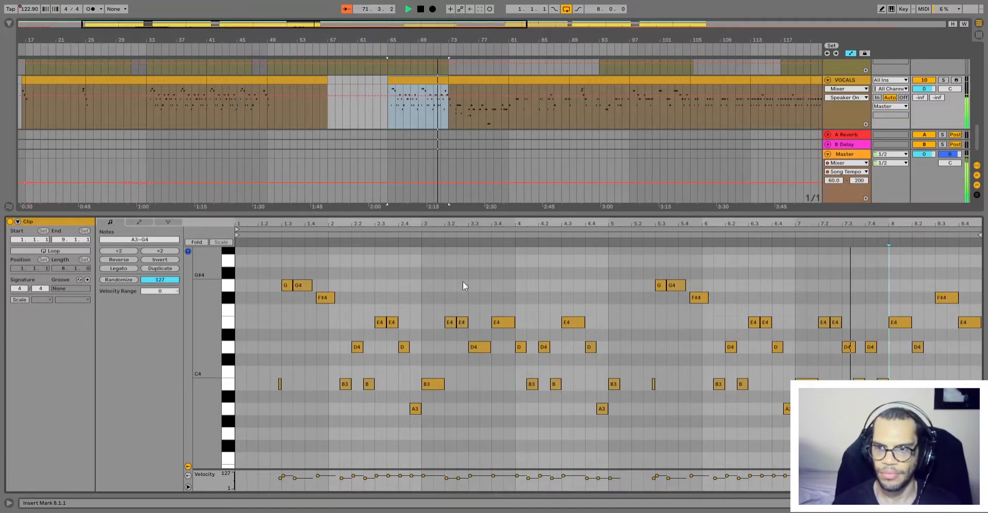
{"action": "scroll", "coordinate": [473, 282], "scroll_direction": "up", "scroll_amount": 2}
{"action": "scroll", "coordinate": [643, 280], "scroll_direction": "up", "scroll_amount": 3}
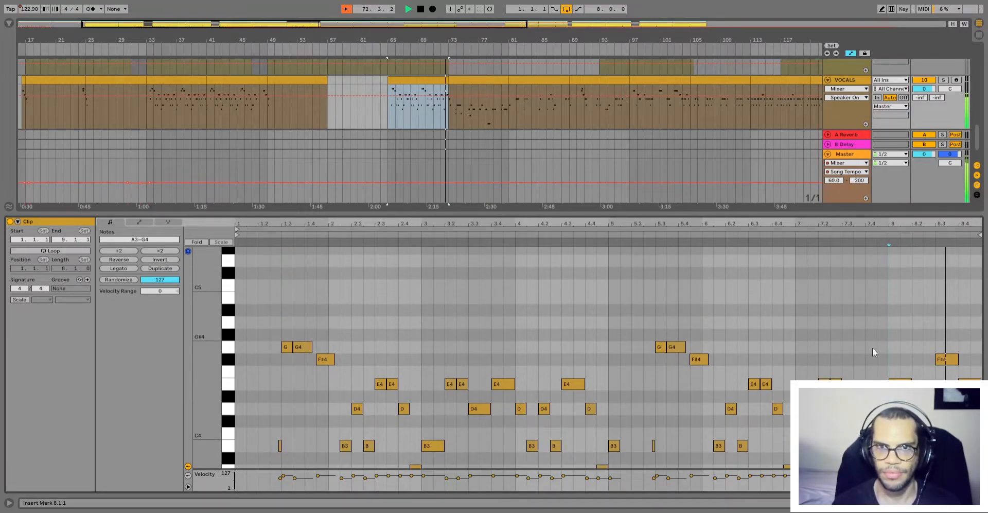
{"action": "left_click", "coordinate": [975, 502]}
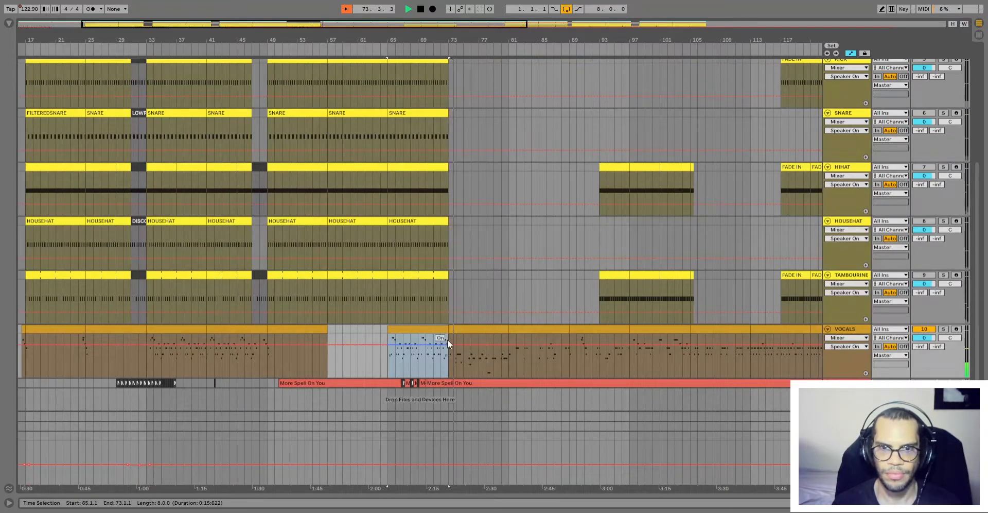
Stop playback and select bars 72 to 74 on the VOCALS track around the start of the vocal solo.
{"action": "left_click", "coordinate": [441, 363]}
{"action": "key", "text": "space"}
{"action": "left_click_drag", "start_coordinate": [441, 363], "coordinate": [449, 361]}
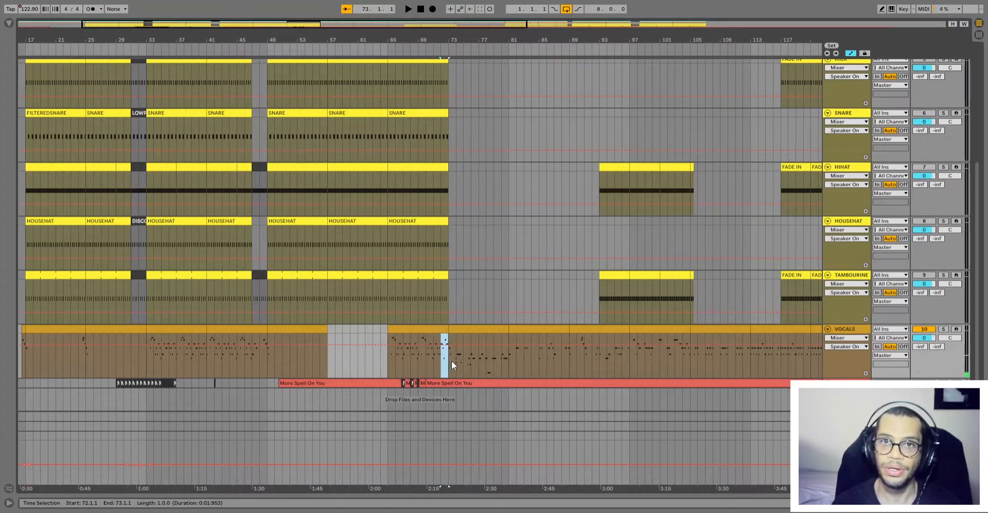
{"action": "left_click", "coordinate": [453, 360]}
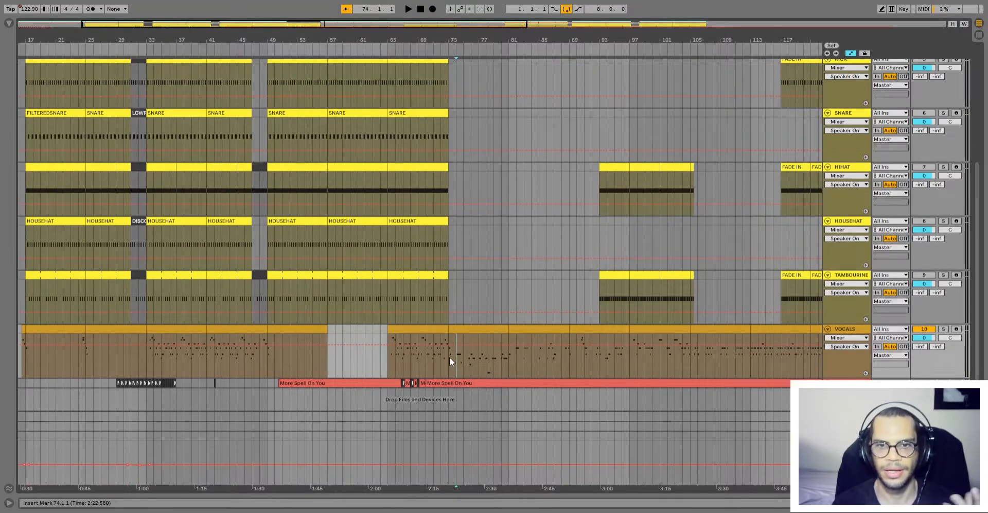
{"action": "left_click", "coordinate": [443, 358], "text": "shift"}
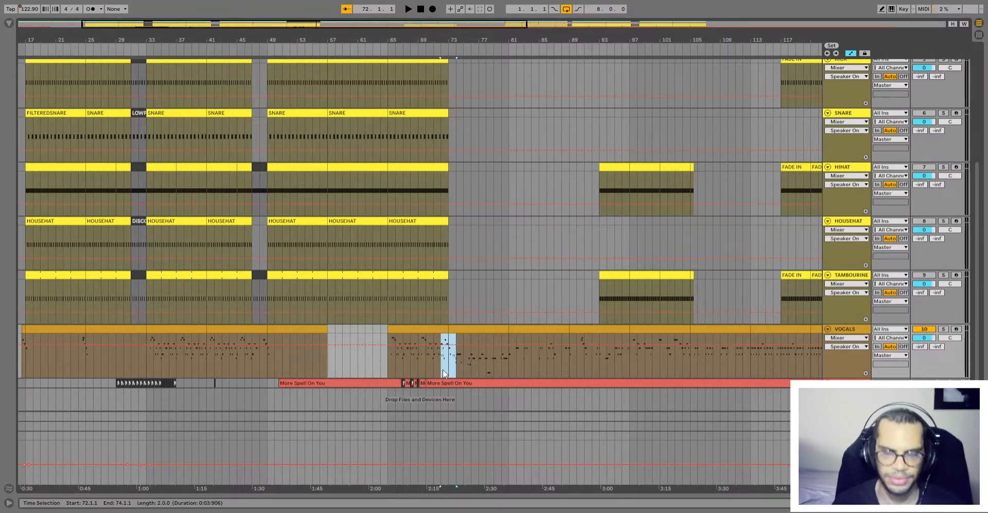
{"action": "scroll", "coordinate": [442, 369], "scroll_direction": "up", "scroll_amount": 2}
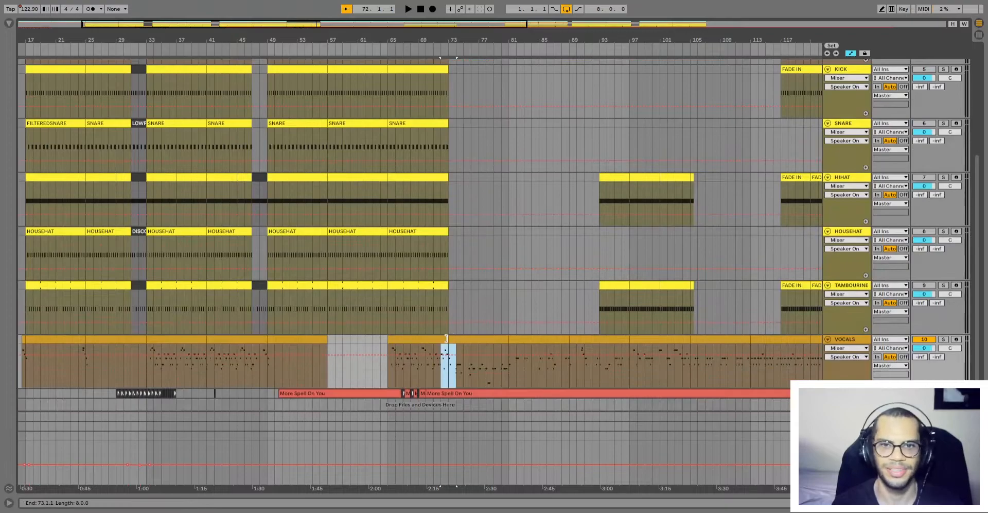
Select bars 73 to 115 across the tracks from PAD down to VOCALS.
{"action": "left_click", "coordinate": [456, 339]}
{"action": "scroll", "coordinate": [465, 335], "scroll_direction": "up", "scroll_amount": 6}
{"action": "left_click", "coordinate": [473, 163], "text": "shift"}
{"action": "left_click", "coordinate": [457, 162], "text": "shift"}
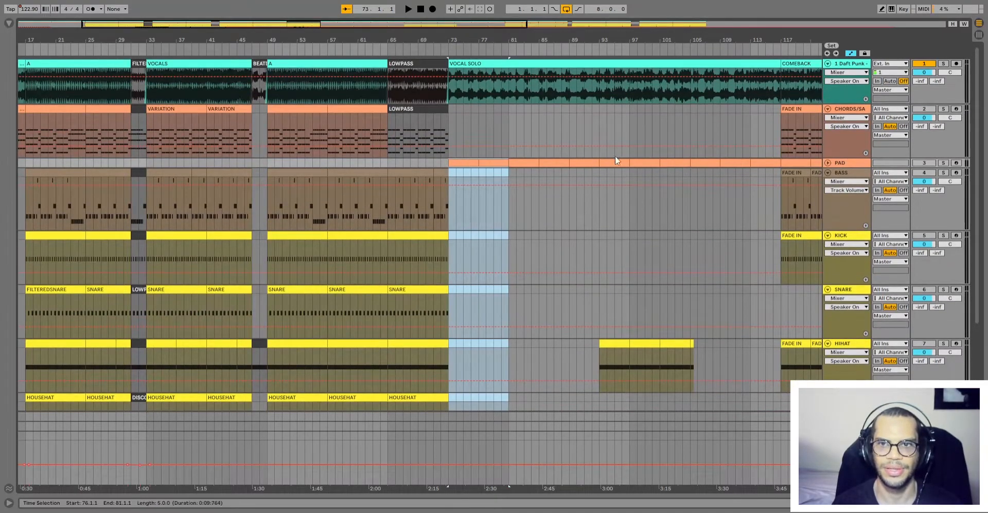
{"action": "left_click", "coordinate": [767, 161], "text": "shift"}
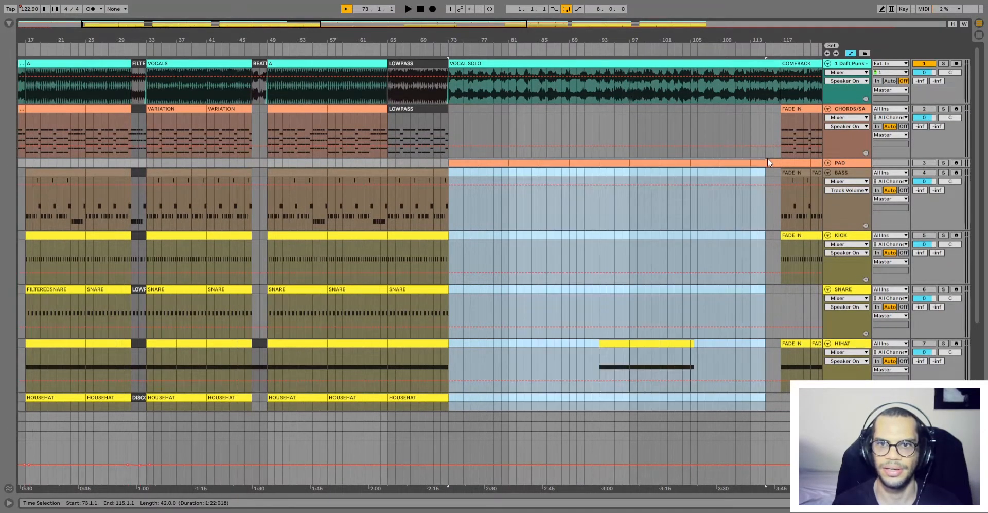
Unfold the PAD track and open the MIDI notes of its first clip at bar 73.
{"action": "left_click", "coordinate": [828, 163]}
{"action": "left_click", "coordinate": [466, 159]}
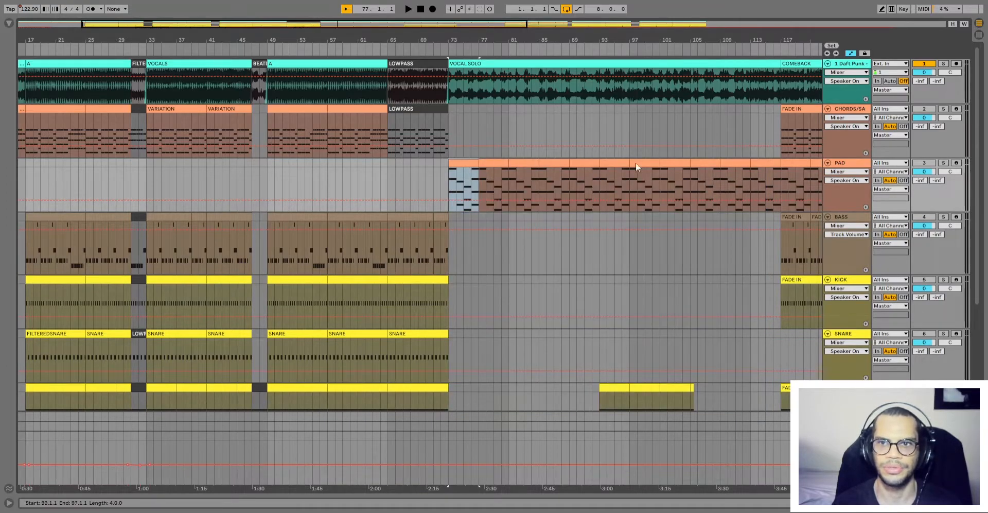
{"action": "left_click", "coordinate": [768, 164], "text": "shift"}
{"action": "double_click", "coordinate": [462, 157]}
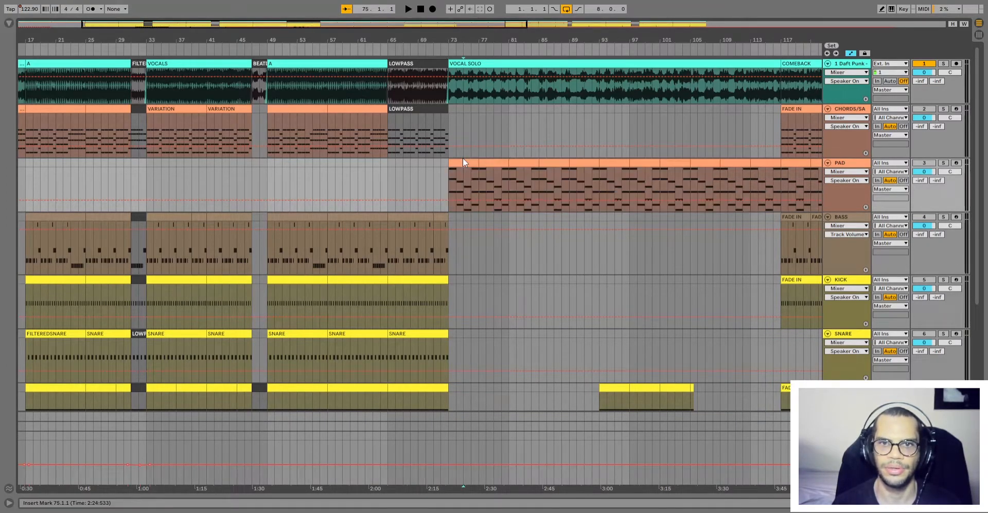
Select the D3 note in the first chord of the PAD clip and examine the chord's notes.
{"action": "scroll", "coordinate": [288, 357], "scroll_direction": "up", "scroll_amount": 1}
{"action": "scroll", "coordinate": [309, 422], "scroll_direction": "down", "scroll_amount": 1}
{"action": "scroll", "coordinate": [309, 422], "scroll_direction": "up", "scroll_amount": 1}
{"action": "left_click", "coordinate": [294, 390]}
{"action": "scroll", "coordinate": [371, 412], "scroll_direction": "down", "scroll_amount": 1}
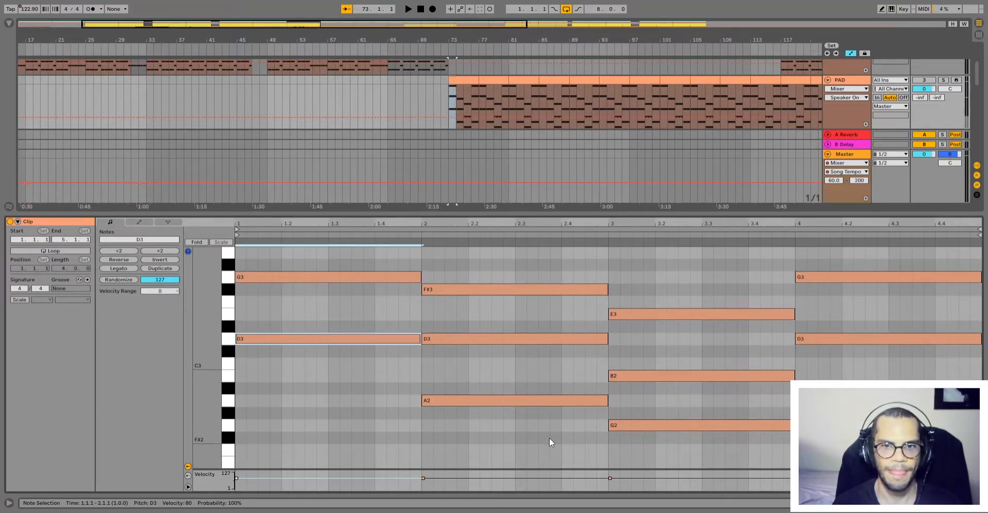
Select the PAD clip's second chord from A2 to F#3 and single out its lowest note, A2.
{"action": "scroll", "coordinate": [391, 446], "scroll_direction": "up", "scroll_amount": 1}
{"action": "scroll", "coordinate": [382, 447], "scroll_direction": "down", "scroll_amount": 1}
{"action": "scroll", "coordinate": [484, 434], "scroll_direction": "up", "scroll_amount": 1}
{"action": "left_click_drag", "start_coordinate": [481, 451], "coordinate": [487, 262]}
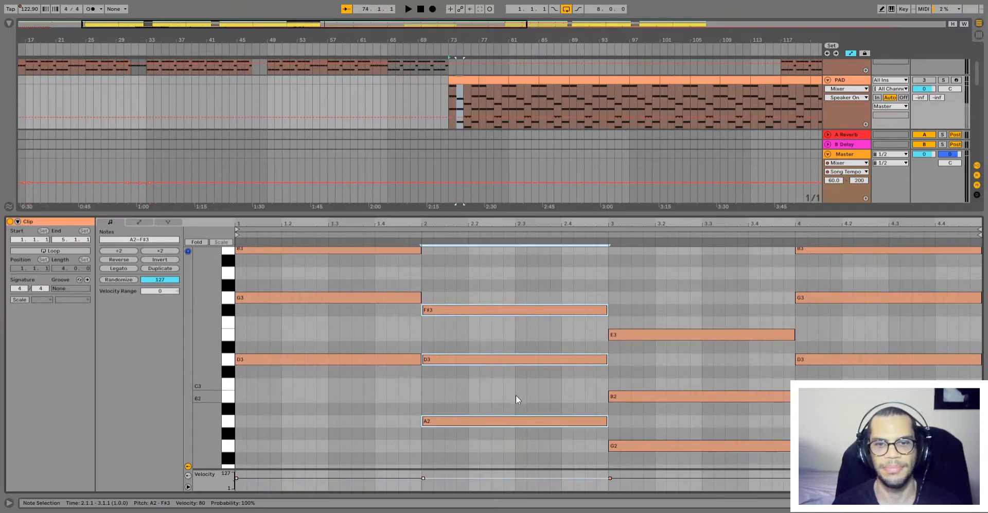
{"action": "scroll", "coordinate": [516, 399], "scroll_direction": "down", "scroll_amount": 1}
{"action": "left_click", "coordinate": [517, 426]}
{"action": "left_click", "coordinate": [480, 390]}
{"action": "scroll", "coordinate": [510, 376], "scroll_direction": "down", "scroll_amount": 1}
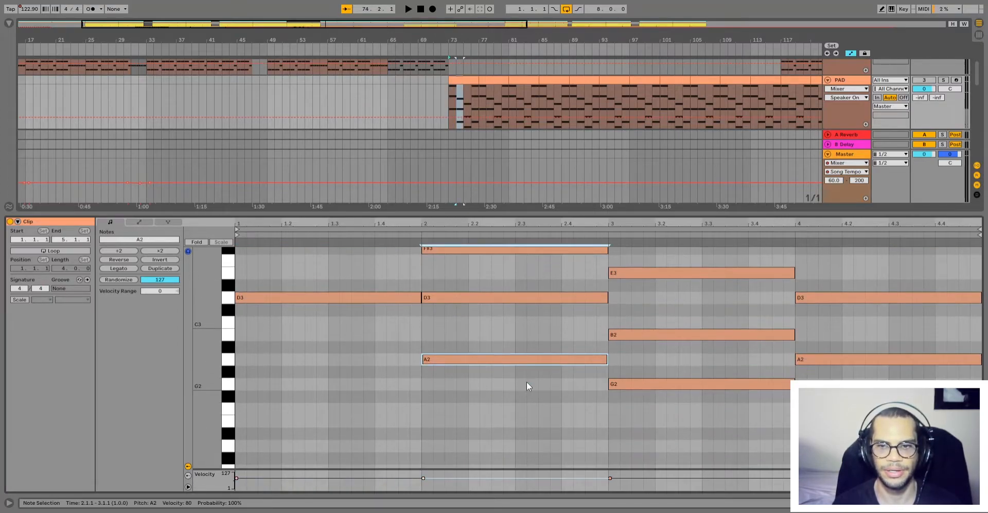
Select the PAD clip's third chord from G2 to E3 and fourth chord from A2 to B3, and close the note editor.
{"action": "scroll", "coordinate": [695, 448], "scroll_direction": "up", "scroll_amount": 1}
{"action": "scroll", "coordinate": [675, 459], "scroll_direction": "up", "scroll_amount": 1}
{"action": "left_click_drag", "start_coordinate": [669, 464], "coordinate": [675, 282]}
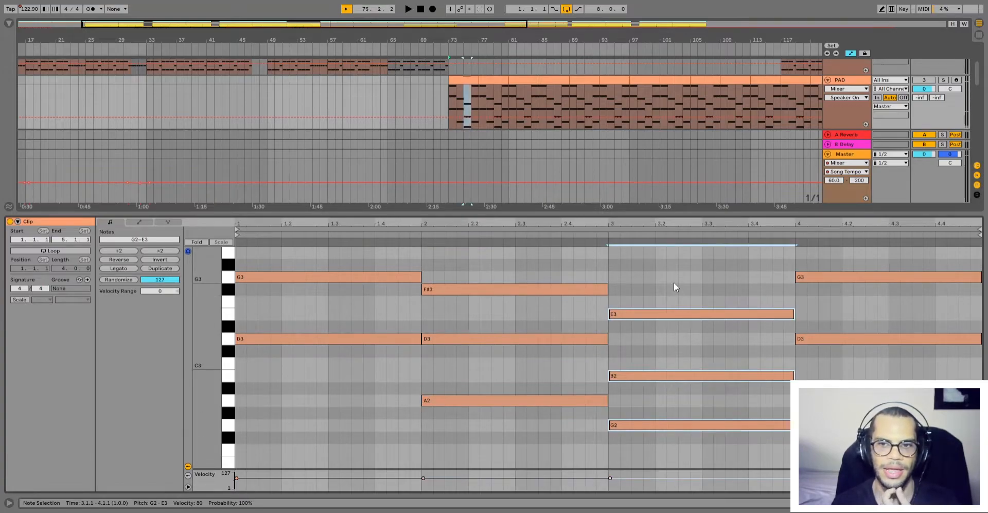
{"action": "scroll", "coordinate": [674, 286], "scroll_direction": "up", "scroll_amount": 1}
{"action": "scroll", "coordinate": [841, 438], "scroll_direction": "up", "scroll_amount": 1}
{"action": "scroll", "coordinate": [841, 438], "scroll_direction": "down", "scroll_amount": 1}
{"action": "left_click_drag", "start_coordinate": [841, 463], "coordinate": [841, 258]}
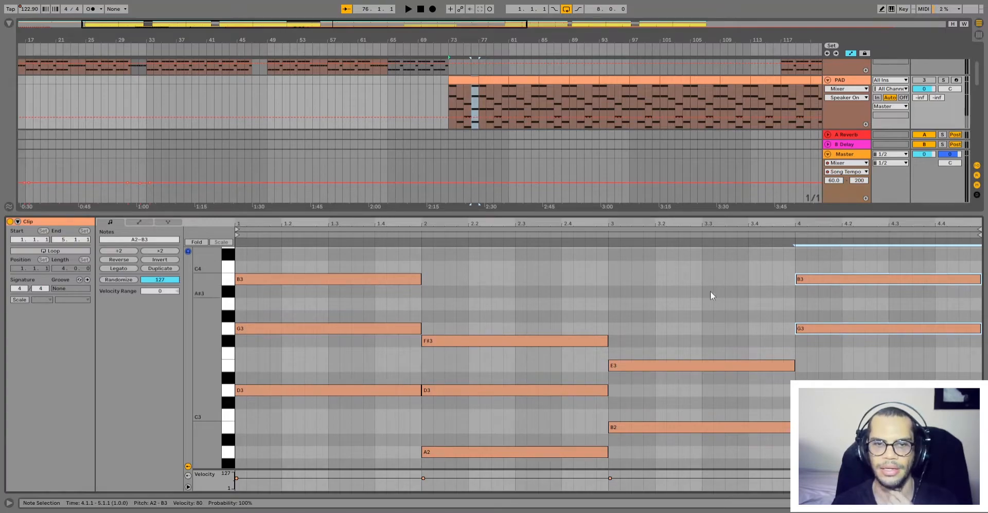
{"action": "left_click", "coordinate": [979, 502]}
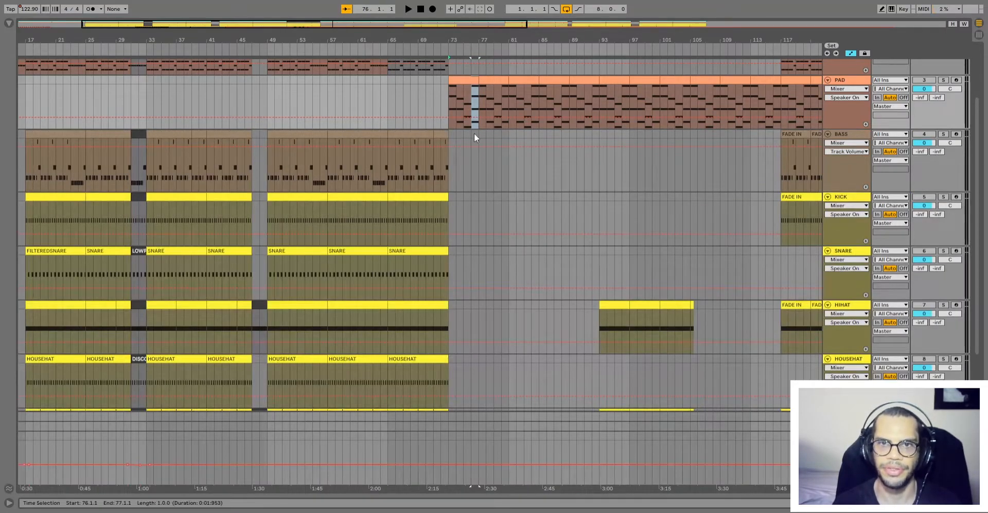
Select the PAD clip at bar 73, the BASS part at bar 65 and the VOCALS clip at bar 73, reviewing the tracks between.
{"action": "left_click", "coordinate": [473, 80]}
{"action": "scroll", "coordinate": [534, 329], "scroll_direction": "up", "scroll_amount": 3}
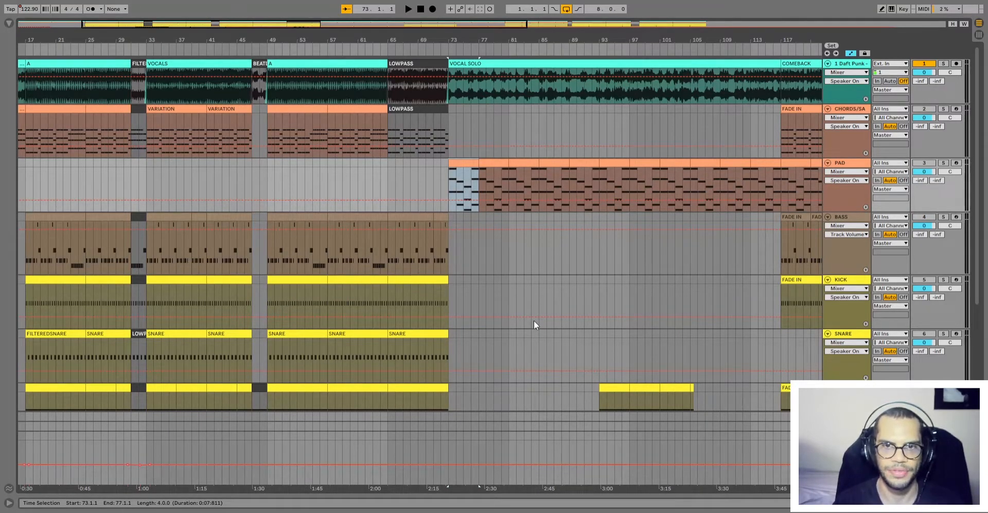
{"action": "scroll", "coordinate": [416, 179], "scroll_direction": "down", "scroll_amount": 3}
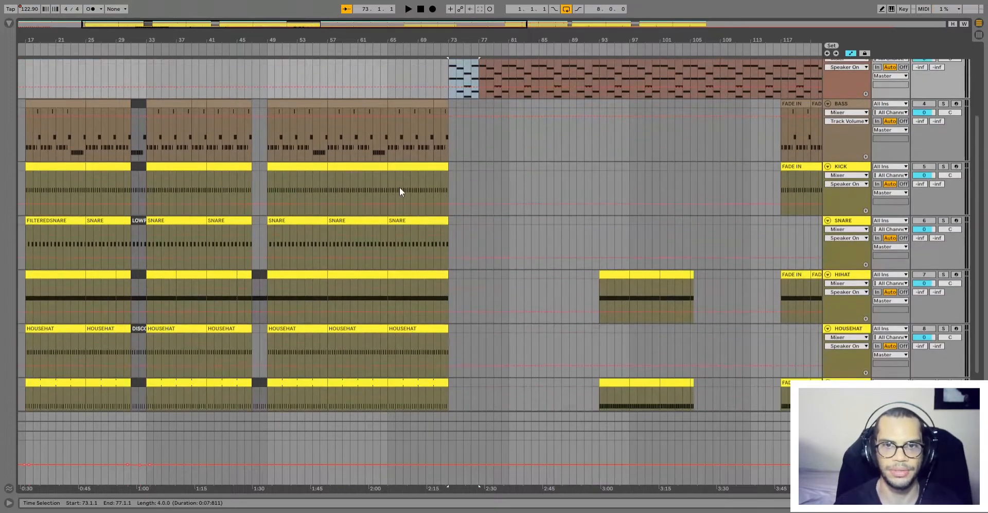
{"action": "left_click", "coordinate": [429, 106]}
{"action": "scroll", "coordinate": [445, 165], "scroll_direction": "down", "scroll_amount": 3}
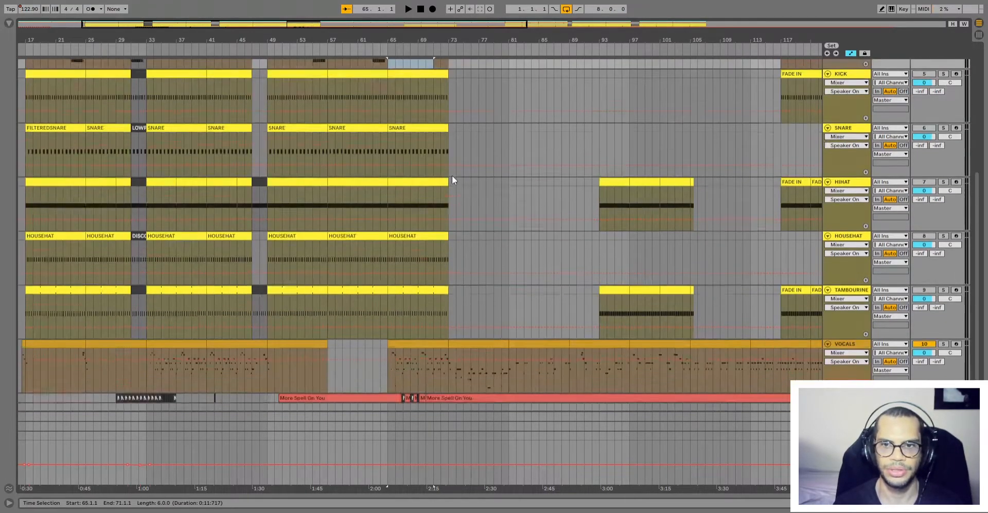
{"action": "left_click", "coordinate": [494, 340]}
{"action": "scroll", "coordinate": [597, 289], "scroll_direction": "up", "scroll_amount": 2}
{"action": "scroll", "coordinate": [594, 283], "scroll_direction": "up", "scroll_amount": 4}
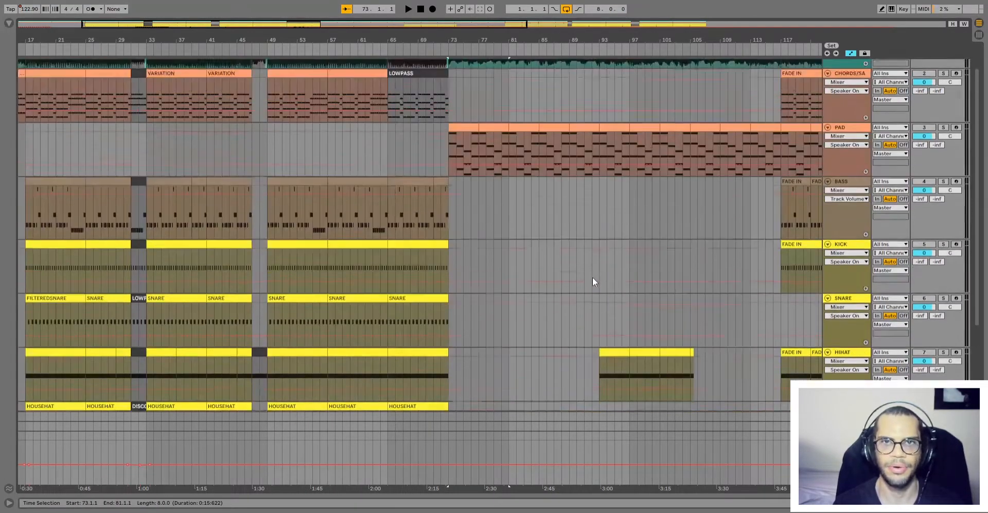
Play from bar 71 into the vocal solo with the PAD track activated and the VOCALS track muted.
{"action": "left_click", "coordinate": [431, 155]}
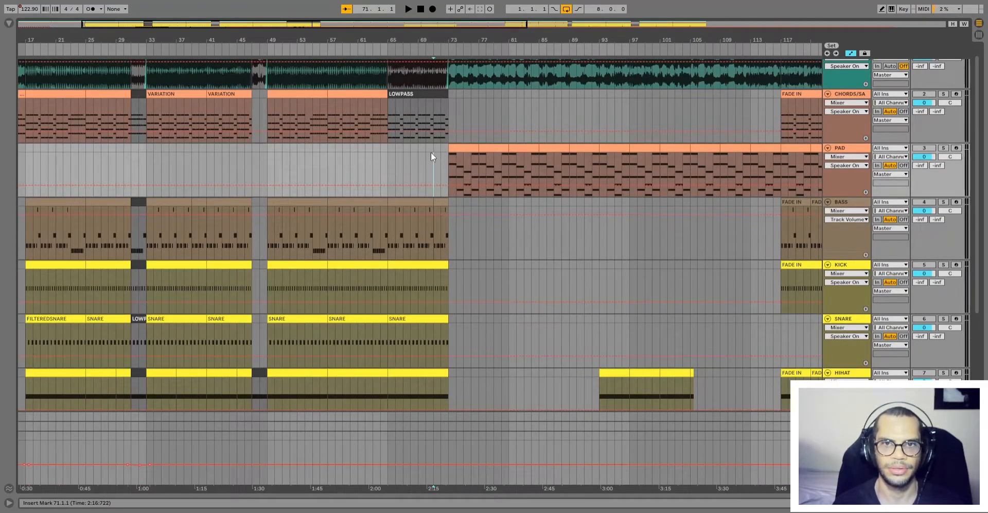
{"action": "key", "text": "space"}
{"action": "scroll", "coordinate": [528, 225], "scroll_direction": "down", "scroll_amount": 3}
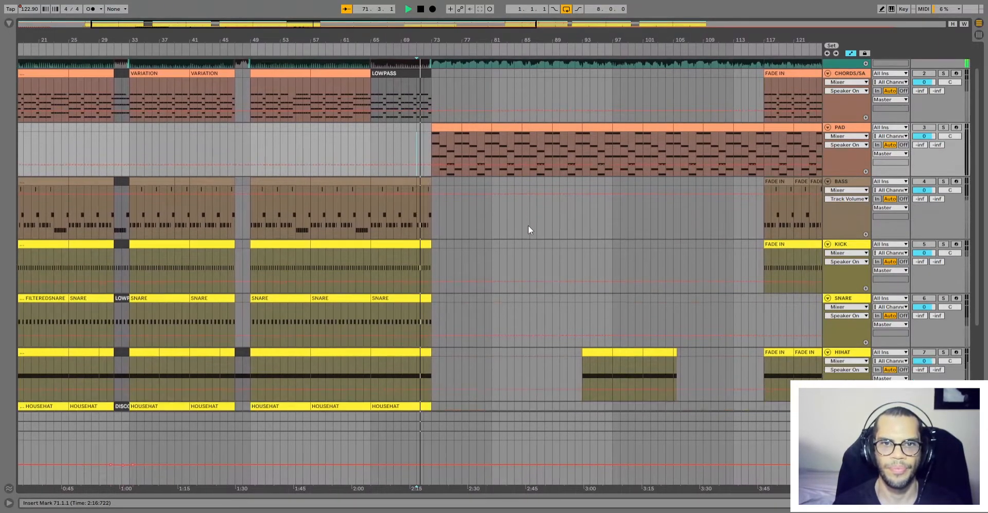
{"action": "scroll", "coordinate": [515, 242], "scroll_direction": "down", "scroll_amount": 5}
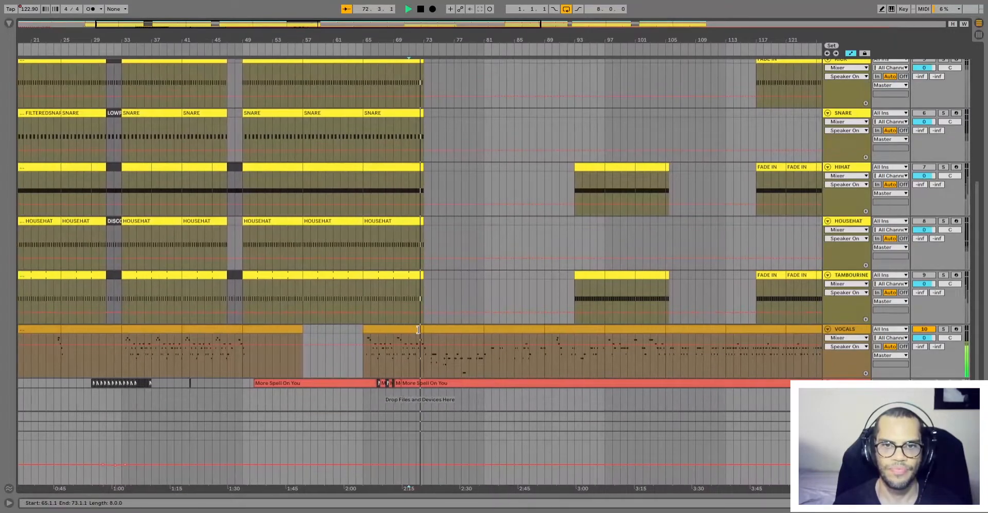
{"action": "scroll", "coordinate": [474, 338], "scroll_direction": "up", "scroll_amount": 7}
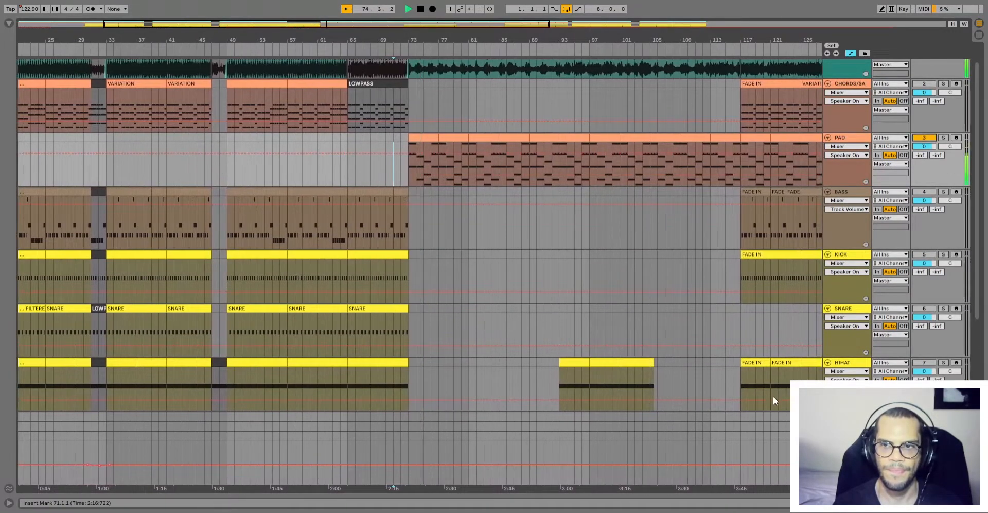
{"action": "scroll", "coordinate": [774, 396], "scroll_direction": "down", "scroll_amount": 5}
{"action": "scroll", "coordinate": [803, 381], "scroll_direction": "down", "scroll_amount": 2}
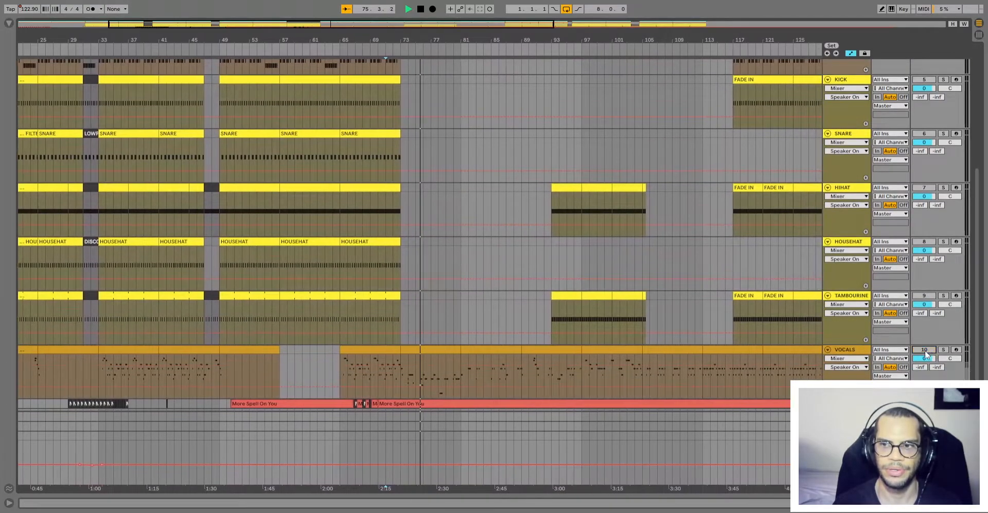
{"action": "scroll", "coordinate": [806, 379], "scroll_direction": "up", "scroll_amount": 5}
{"action": "scroll", "coordinate": [806, 378], "scroll_direction": "up", "scroll_amount": 3}
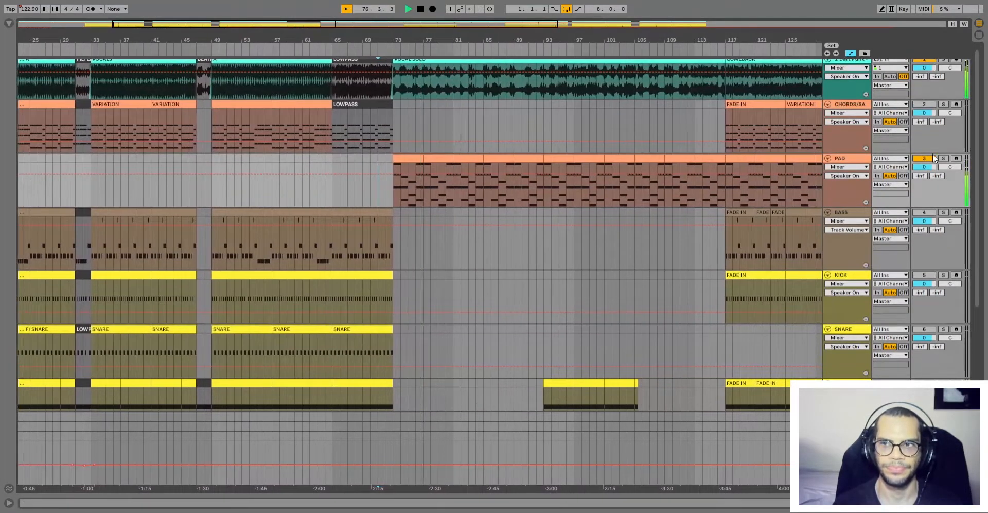
Solo the PAD track briefly to hear it alone, and return to the full playback.
{"action": "left_click", "coordinate": [942, 159]}
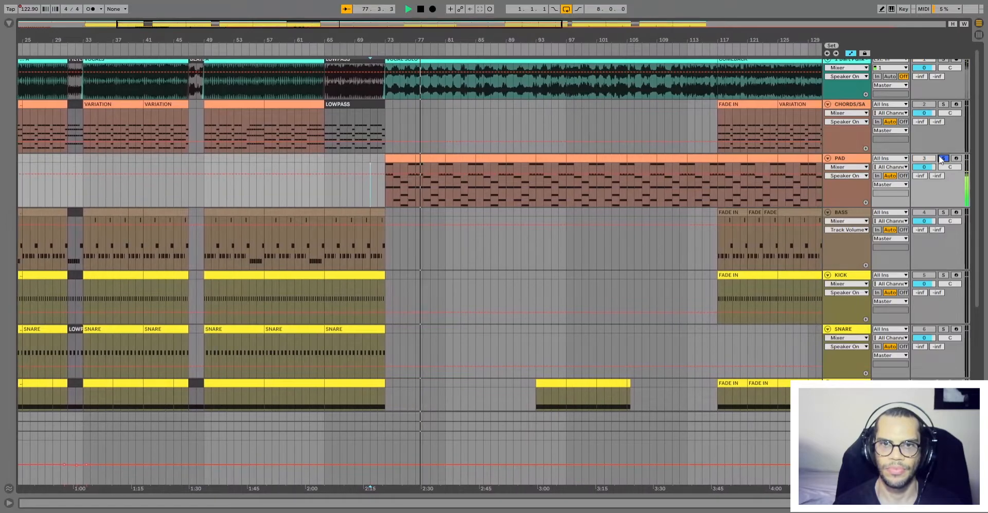
{"action": "left_click", "coordinate": [941, 158]}
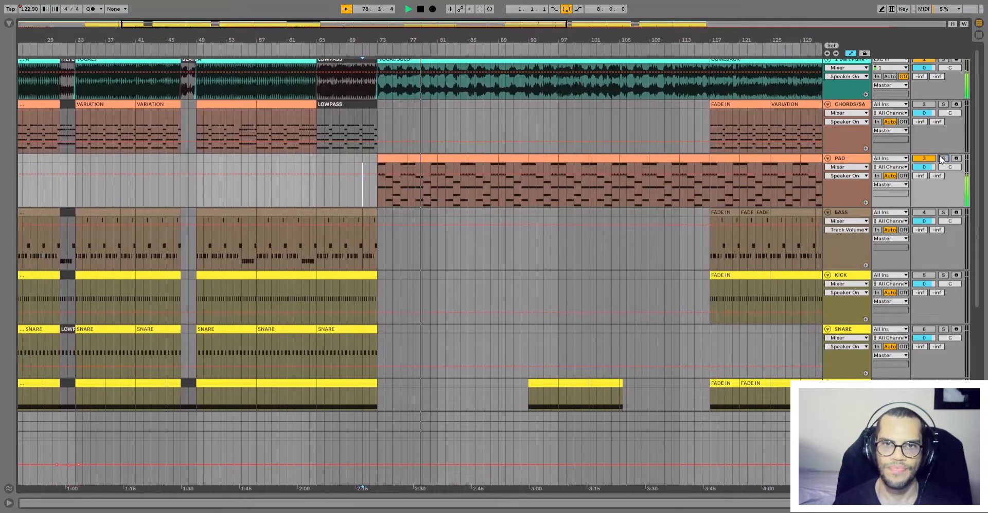
{"action": "scroll", "coordinate": [748, 269], "scroll_direction": "down", "scroll_amount": 1}
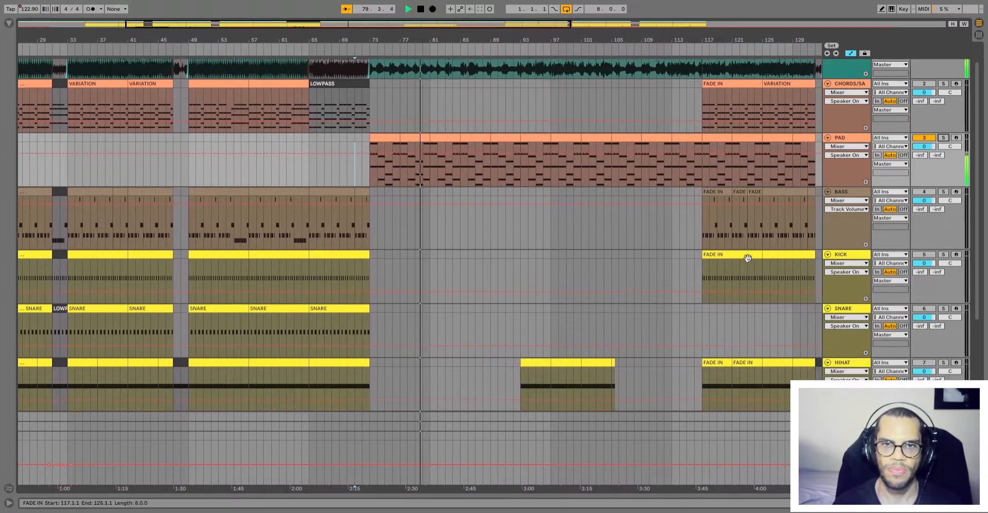
Select the PAD clips from bar 73 to 132 and the VOCALS clip from bar 73 to 81 during playback.
{"action": "left_click", "coordinate": [384, 138]}
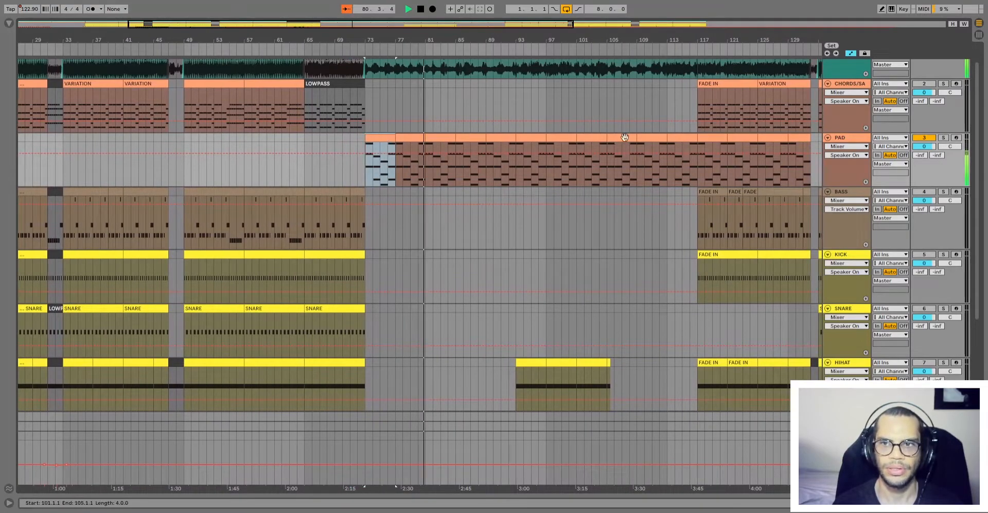
{"action": "left_click", "coordinate": [808, 138], "text": "shift"}
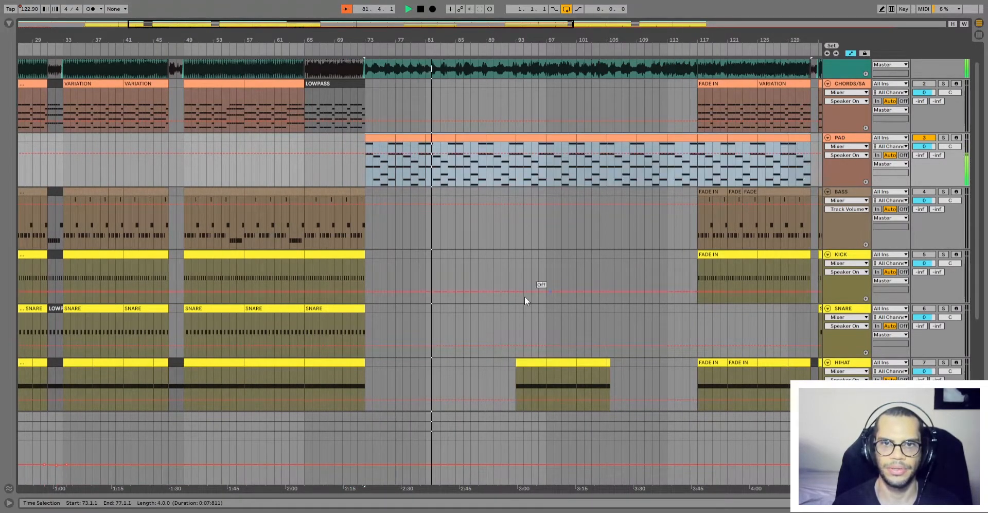
{"action": "left_click", "coordinate": [792, 138]}
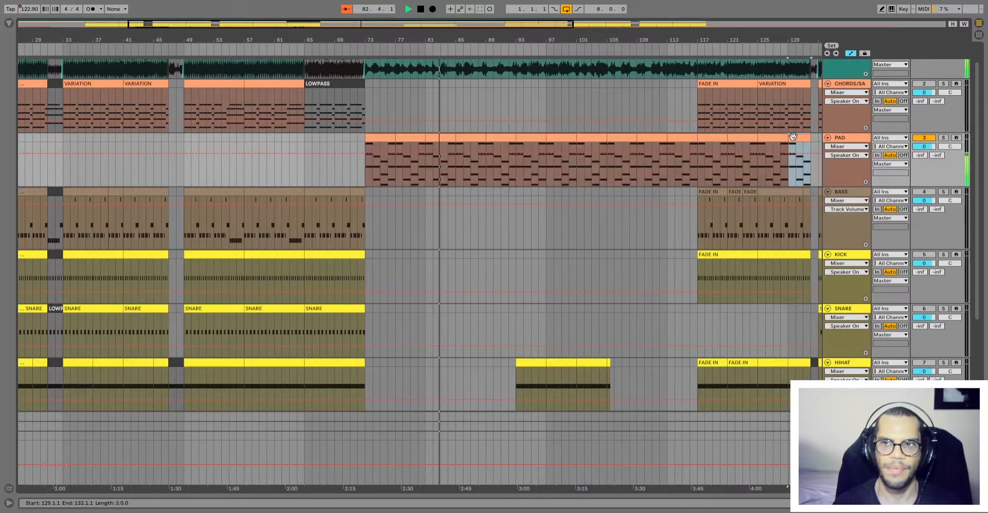
{"action": "scroll", "coordinate": [478, 284], "scroll_direction": "down", "scroll_amount": 8}
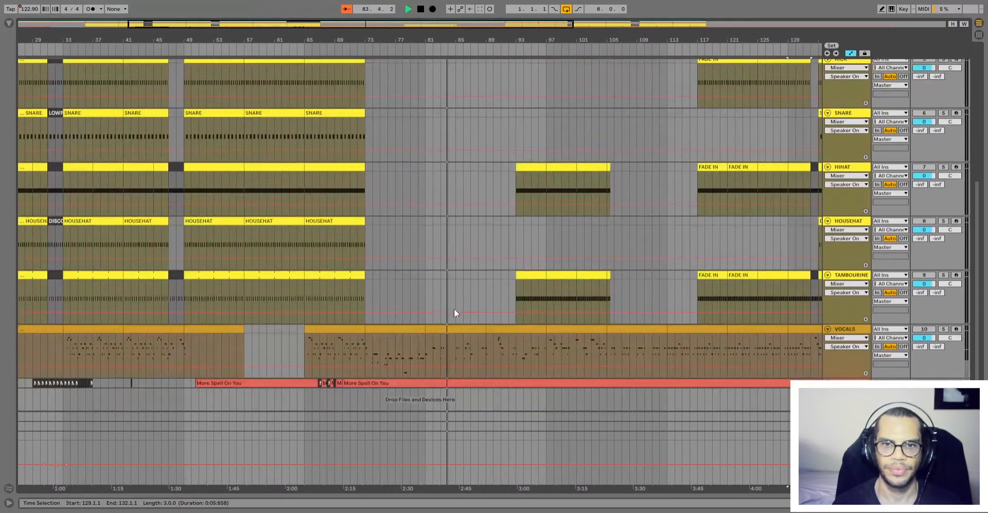
{"action": "left_click", "coordinate": [395, 326]}
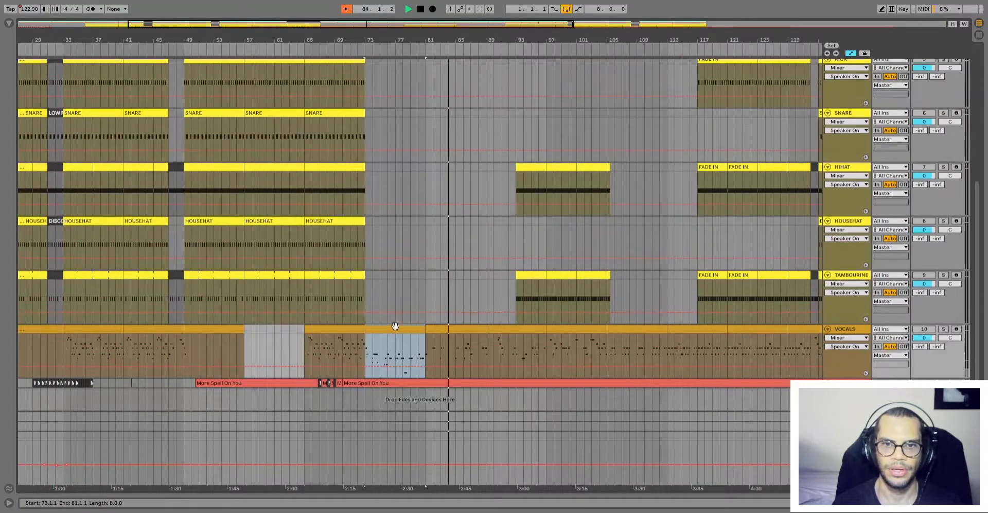
Select the VOCALS part from bar 73 to 117, inspect the notes of its clips at bars 81 and 89, and stop playback.
{"action": "left_click", "coordinate": [701, 351], "text": "shift"}
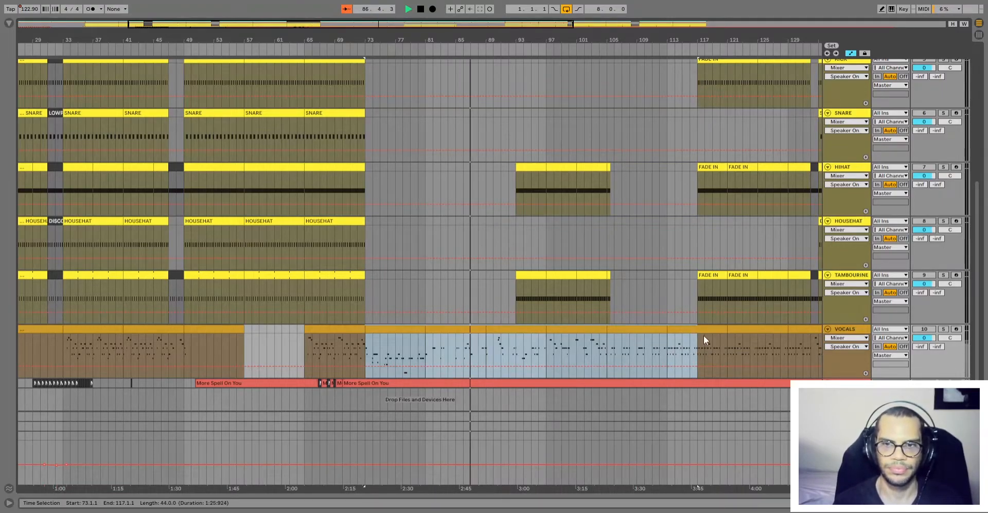
{"action": "double_click", "coordinate": [465, 328]}
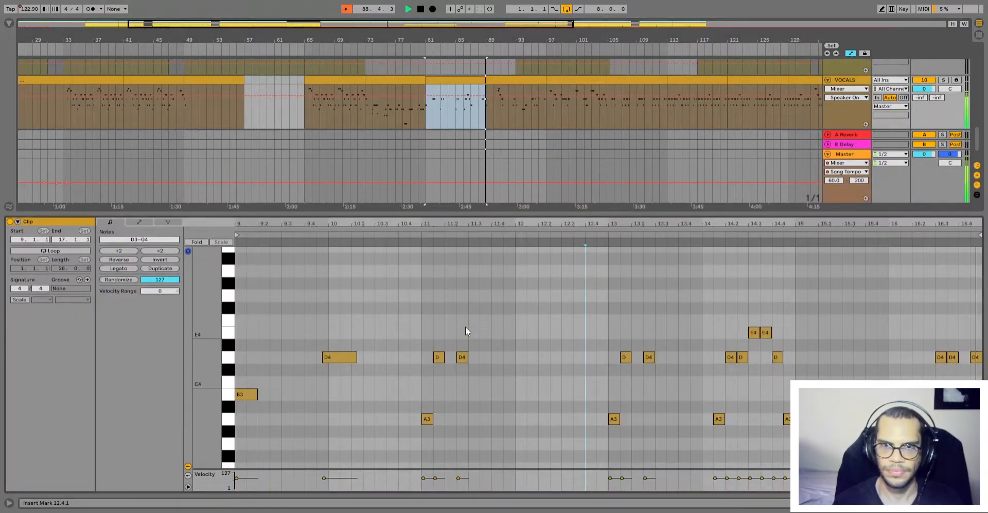
{"action": "left_click", "coordinate": [527, 87]}
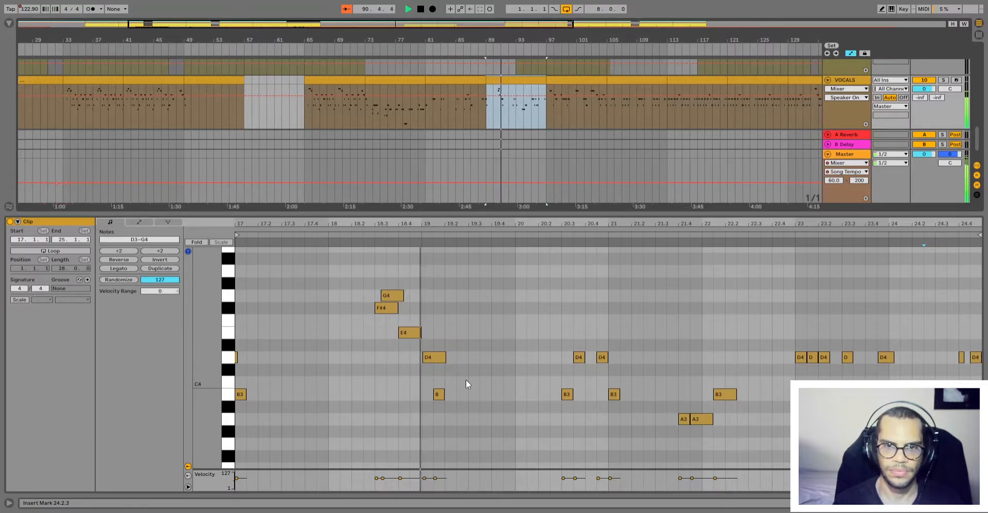
{"action": "scroll", "coordinate": [548, 395], "scroll_direction": "down", "scroll_amount": 2}
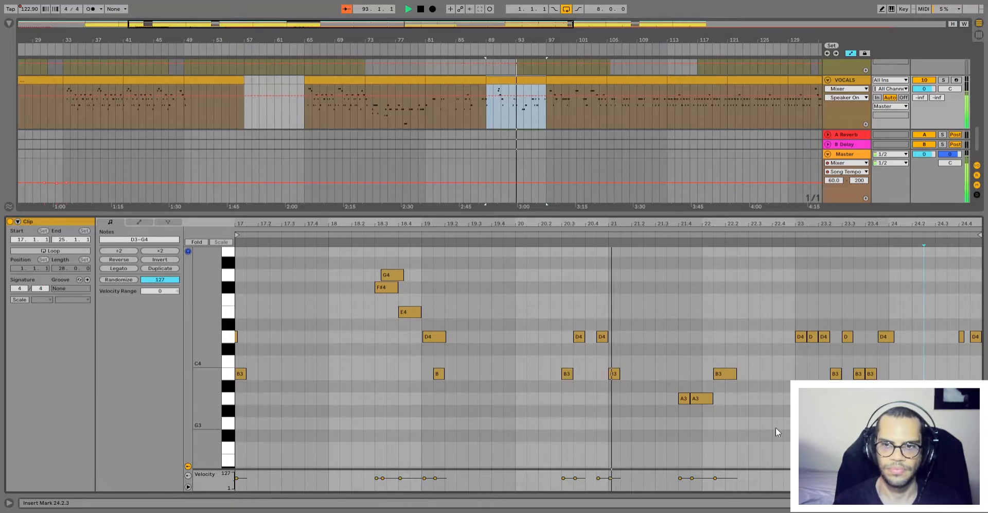
{"action": "left_click", "coordinate": [979, 503]}
{"action": "scroll", "coordinate": [599, 368], "scroll_direction": "up", "scroll_amount": 1}
{"action": "key", "text": "space"}
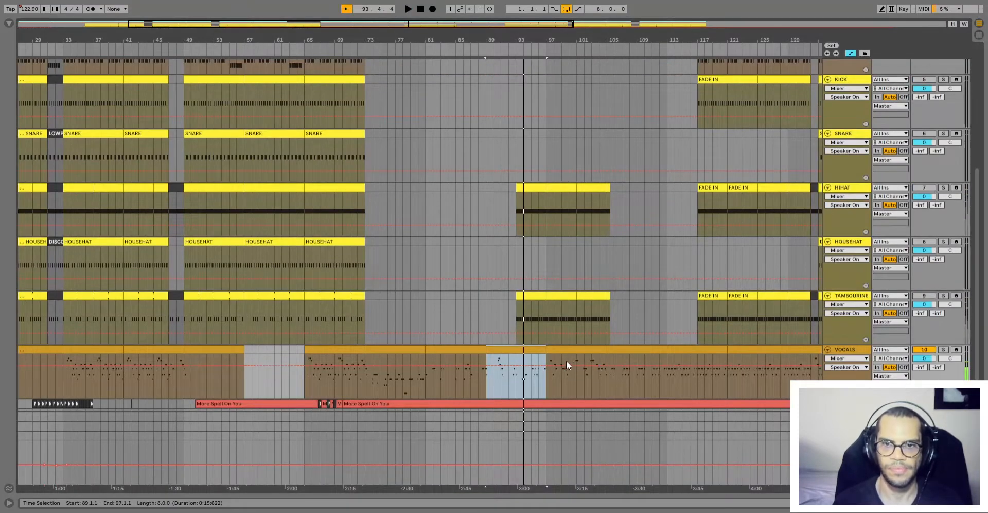
Select bars 93 to 105 across the HIHAT, HOUSEHAT and TAMBOURINE tracks.
{"action": "left_click", "coordinate": [530, 297]}
{"action": "left_click", "coordinate": [596, 297], "text": "shift"}
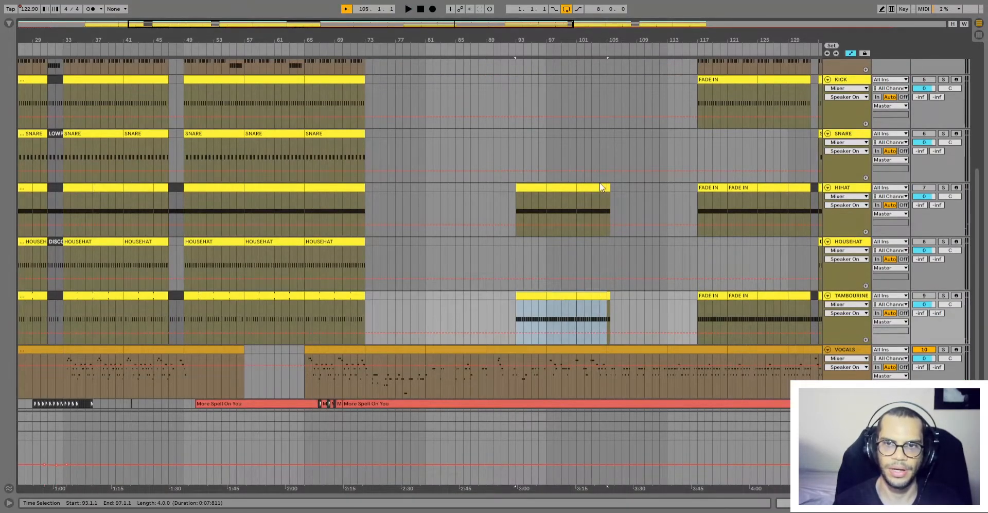
{"action": "left_click", "coordinate": [578, 189], "text": "shift"}
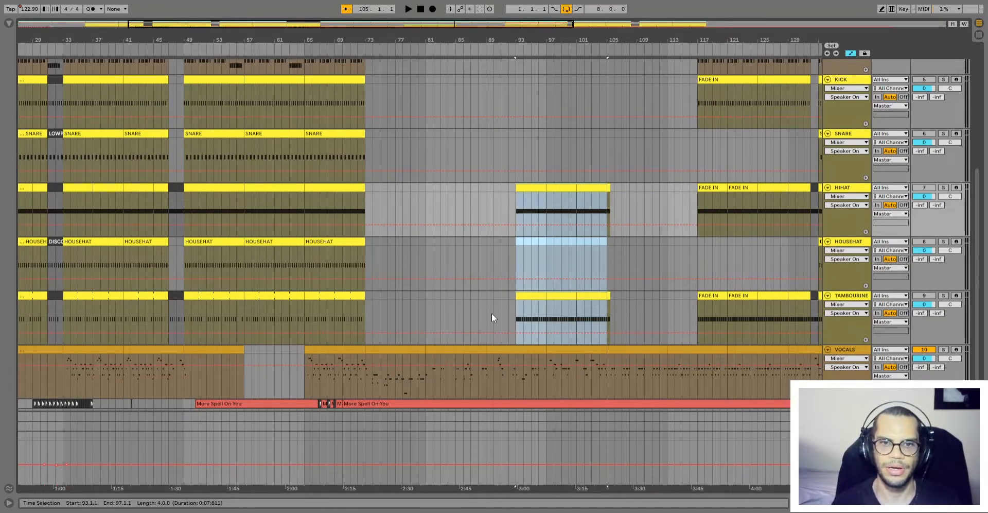
{"action": "left_click", "coordinate": [516, 270]}
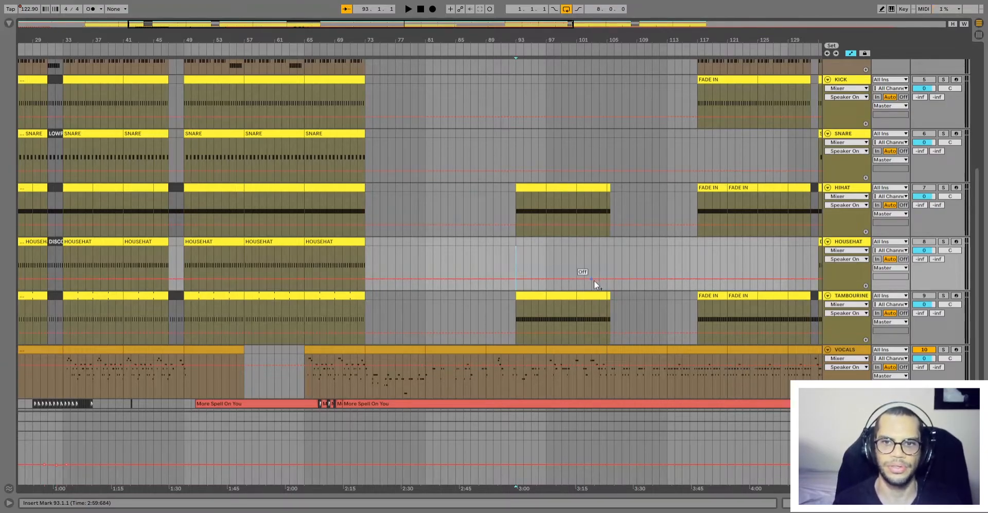
{"action": "left_click", "coordinate": [597, 296]}
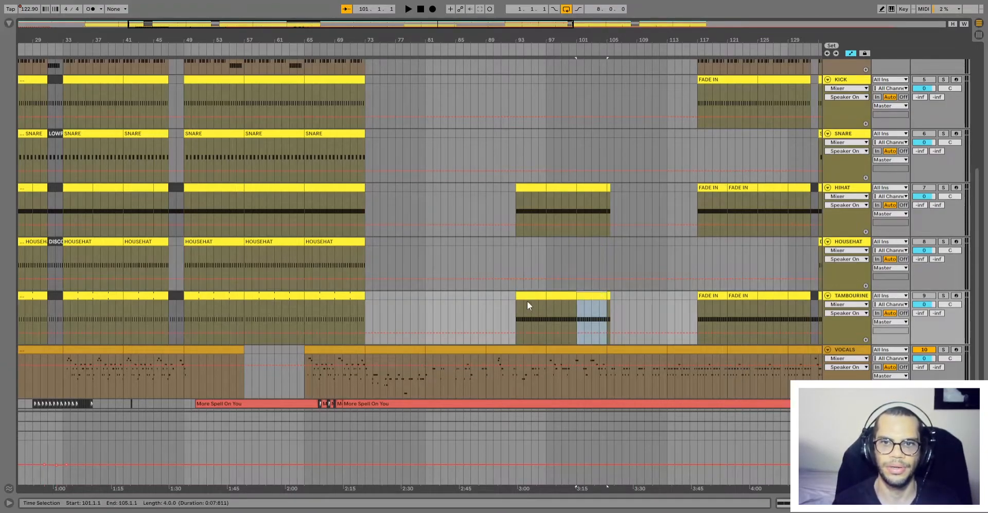
{"action": "left_click", "coordinate": [527, 188], "text": "shift"}
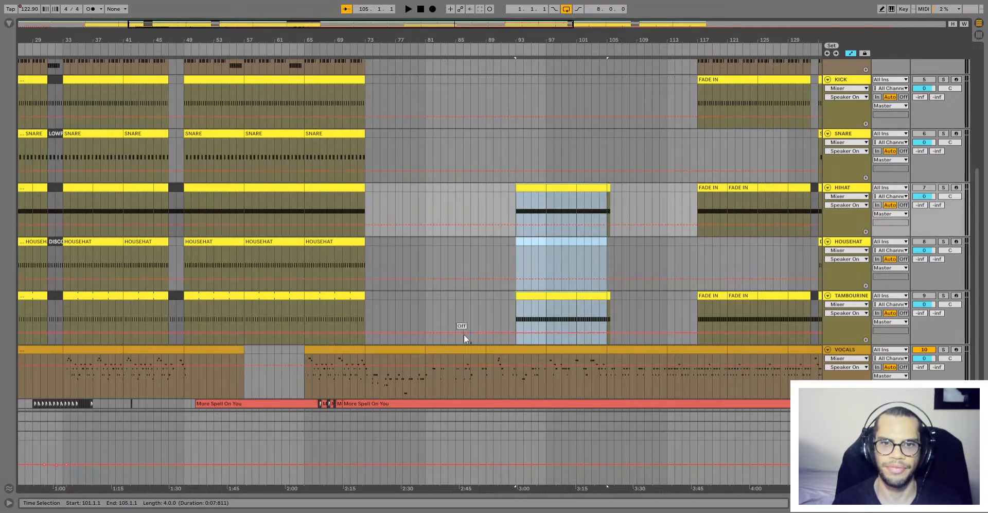
Select the VOCALS clips from bar 73 to 121, and reselect them from bar 73 to 105.
{"action": "left_click", "coordinate": [393, 348]}
{"action": "scroll", "coordinate": [394, 348], "scroll_direction": "down", "scroll_amount": 1}
{"action": "left_click_drag", "start_coordinate": [445, 330], "coordinate": [721, 327]}
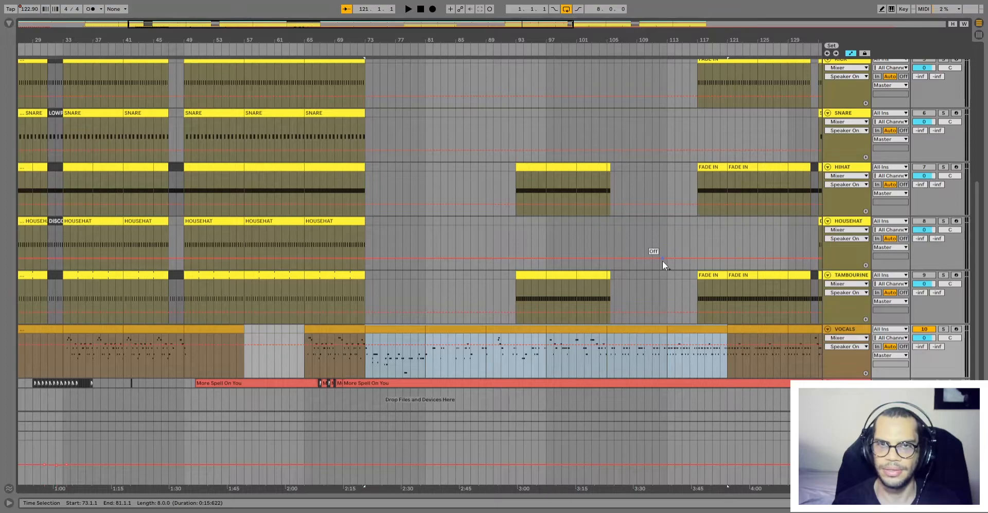
{"action": "scroll", "coordinate": [663, 261], "scroll_direction": "up", "scroll_amount": 1}
{"action": "scroll", "coordinate": [650, 287], "scroll_direction": "down", "scroll_amount": 1}
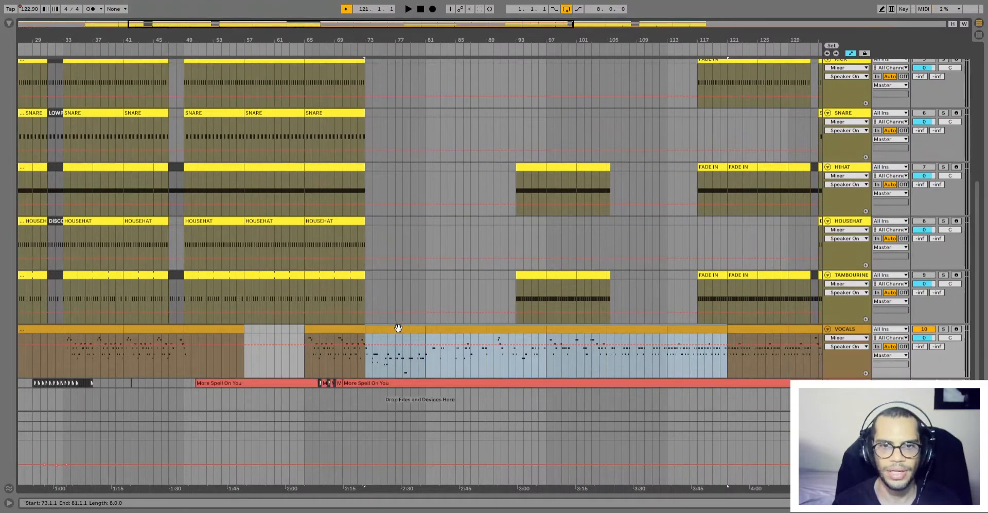
{"action": "left_click_drag", "start_coordinate": [607, 340], "coordinate": [377, 326]}
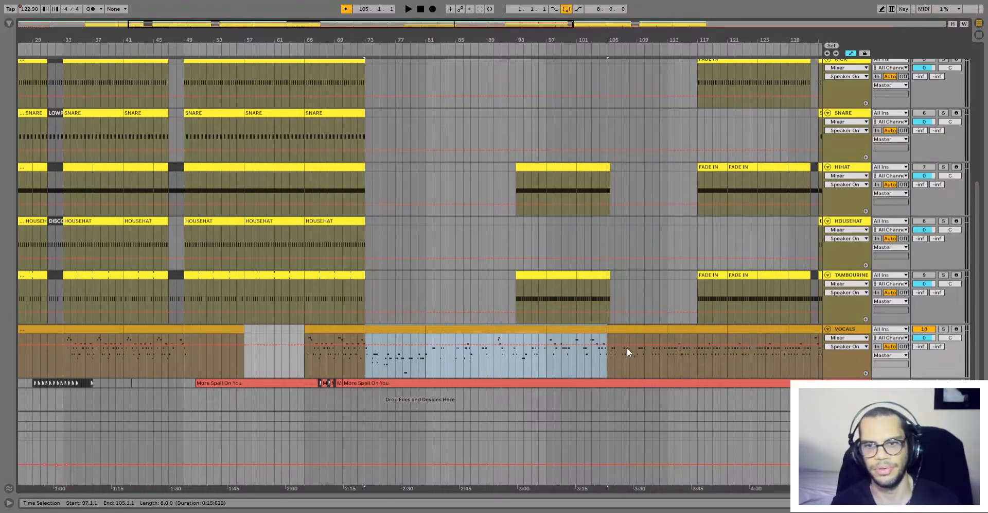
Select the VOCALS clips from bar 105 to 137, and the single VOCALS clip at bar 113.
{"action": "left_click", "coordinate": [639, 328]}
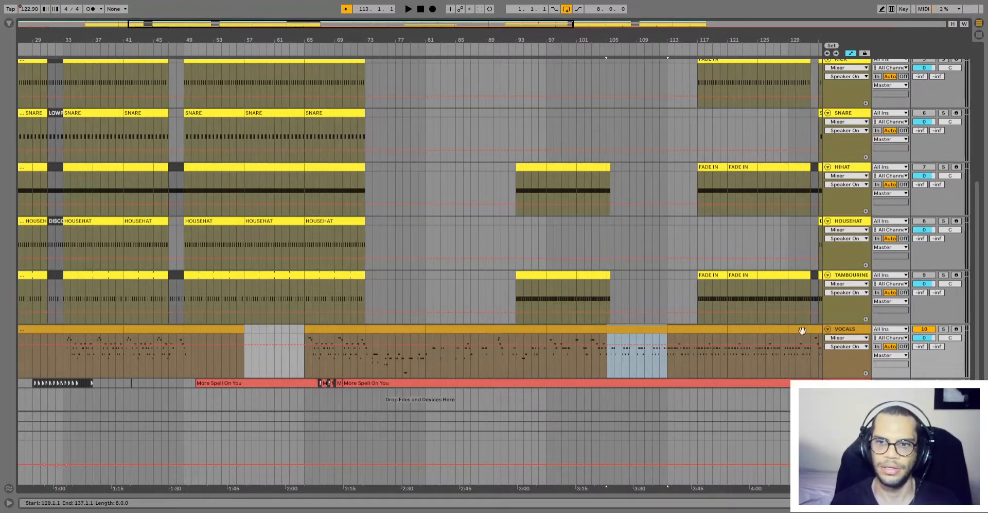
{"action": "left_click", "coordinate": [801, 327], "text": "shift"}
{"action": "left_click", "coordinate": [636, 328]}
{"action": "left_click", "coordinate": [807, 327], "text": "shift"}
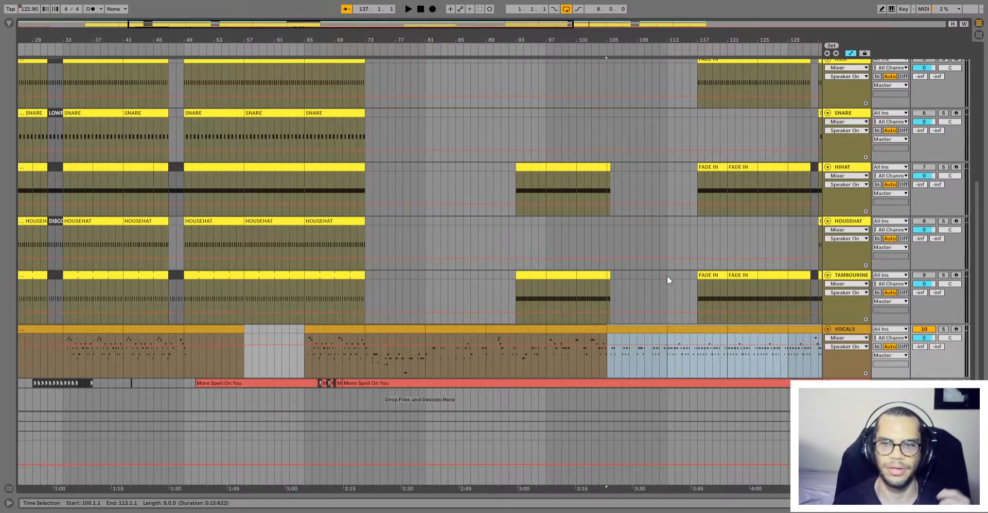
{"action": "left_click", "coordinate": [683, 329]}
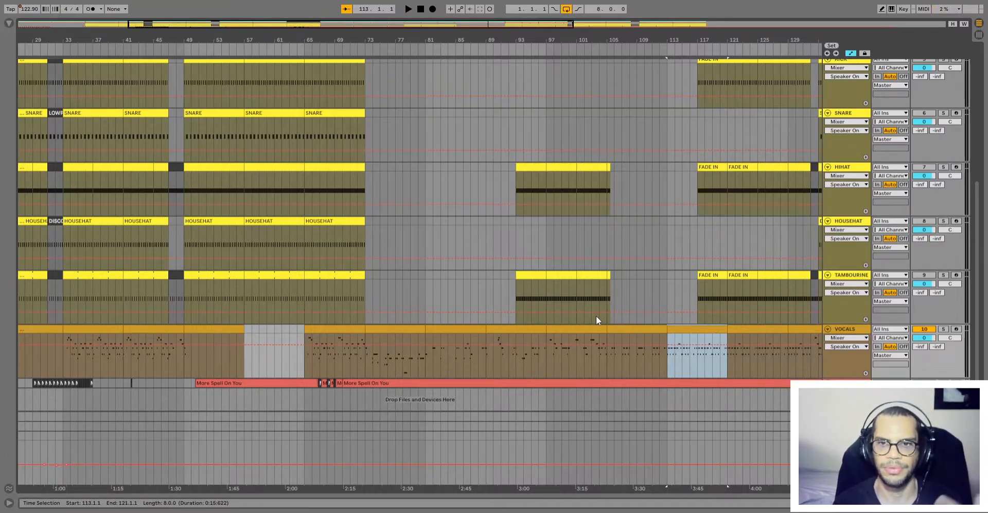
Select the PAD clip from bar 117 to 121 while reviewing the tracks above the drums.
{"action": "scroll", "coordinate": [596, 316], "scroll_direction": "up", "scroll_amount": 8}
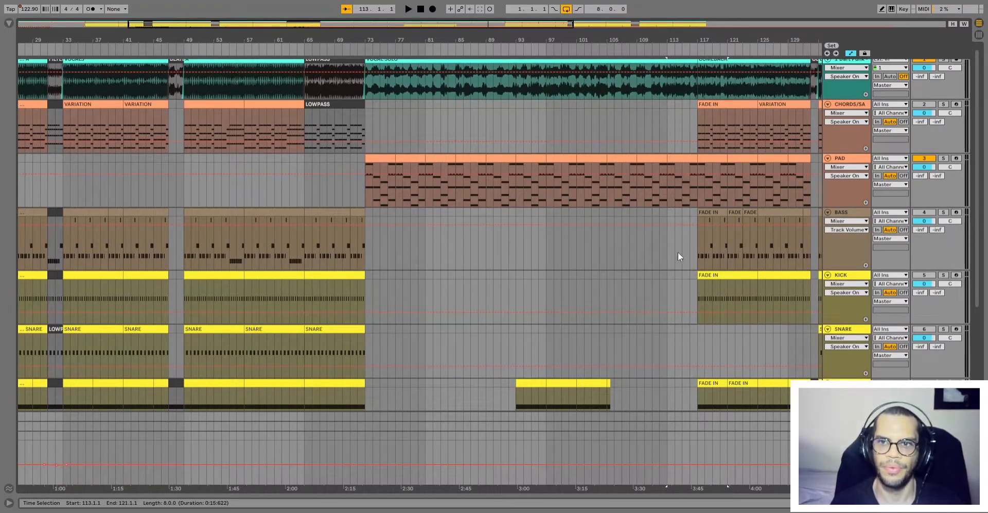
{"action": "left_click", "coordinate": [727, 170]}
{"action": "scroll", "coordinate": [716, 169], "scroll_direction": "down", "scroll_amount": 8}
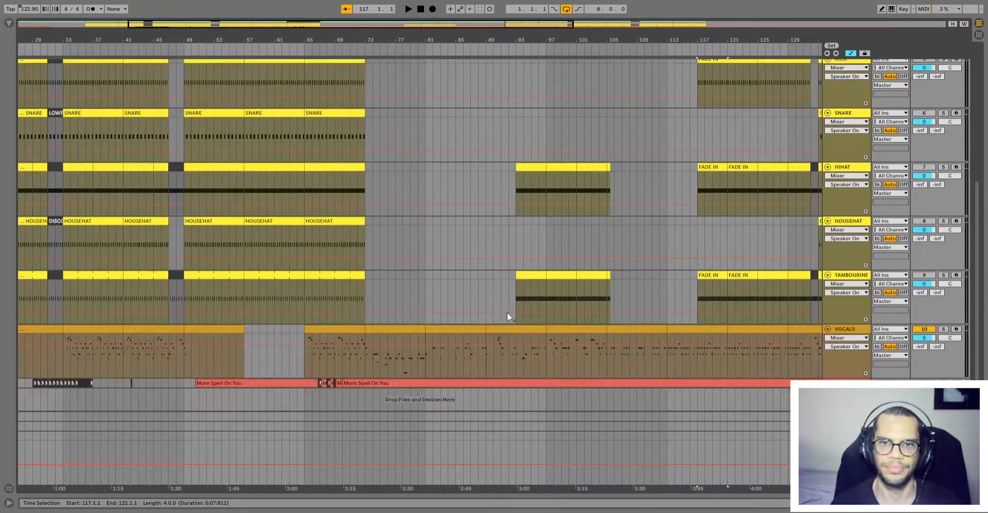
Play from the VOCALS clip at bar 89 and inspect its notes in the clip view, closing the view before bar 97.
{"action": "left_click", "coordinate": [517, 331]}
{"action": "key", "text": "space"}
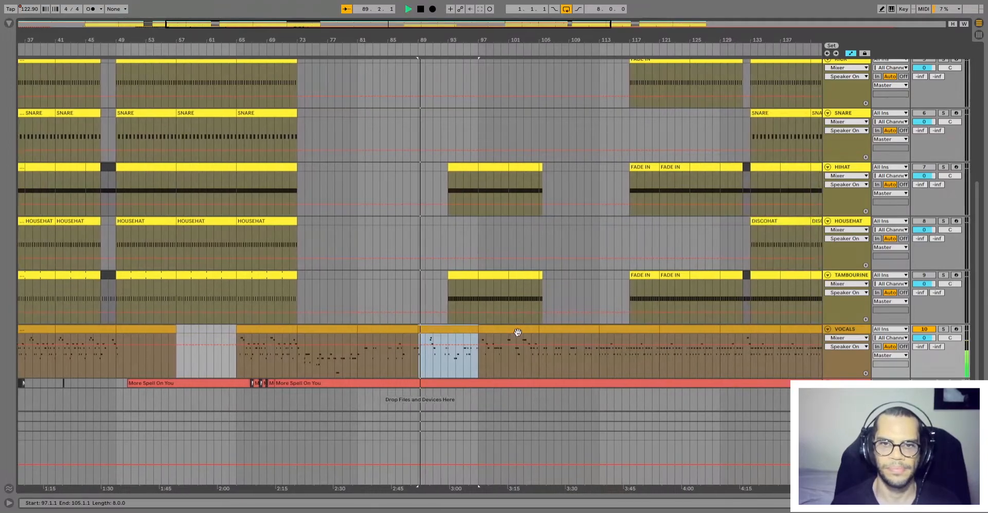
{"action": "double_click", "coordinate": [438, 331]}
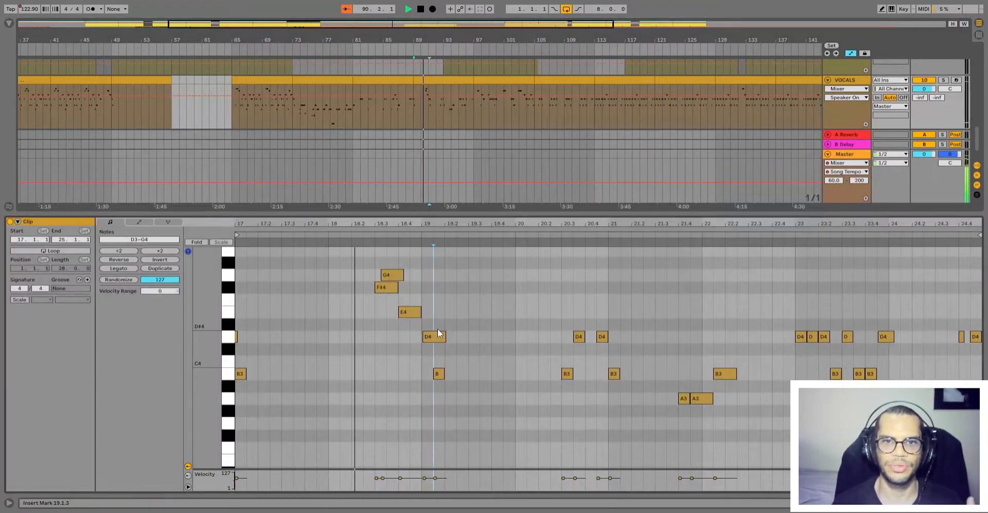
{"action": "scroll", "coordinate": [437, 329], "scroll_direction": "up", "scroll_amount": 3}
{"action": "scroll", "coordinate": [607, 348], "scroll_direction": "down", "scroll_amount": 2}
{"action": "scroll", "coordinate": [607, 348], "scroll_direction": "down", "scroll_amount": 1}
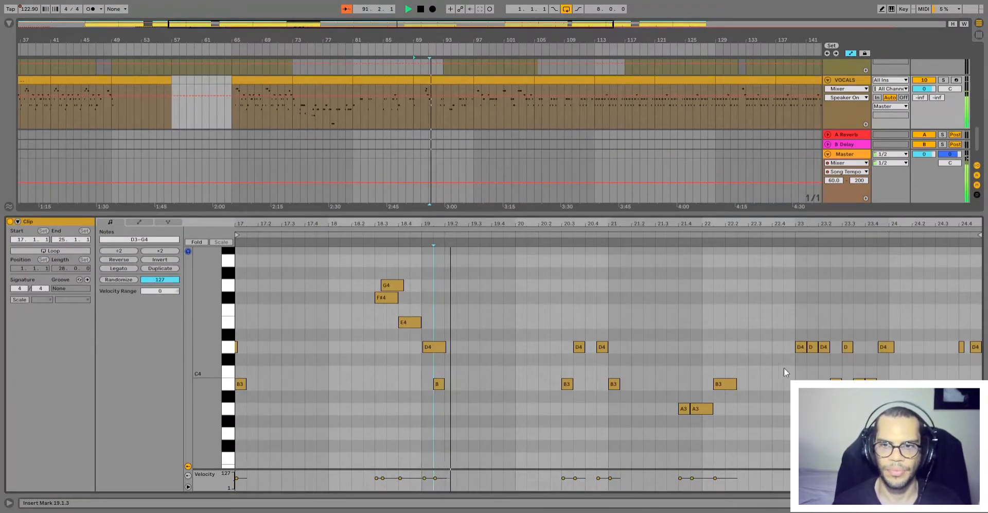
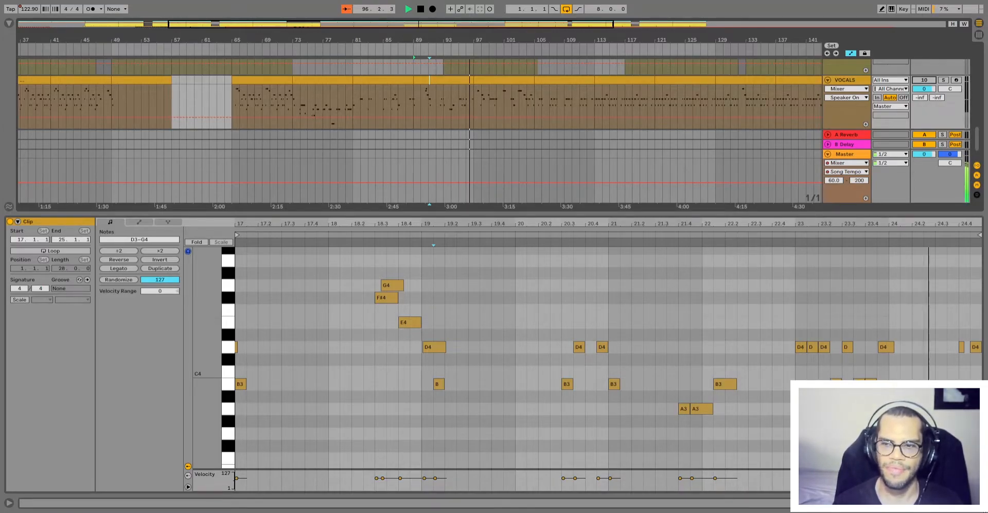
{"action": "key", "text": "ctrl+alt+l"}
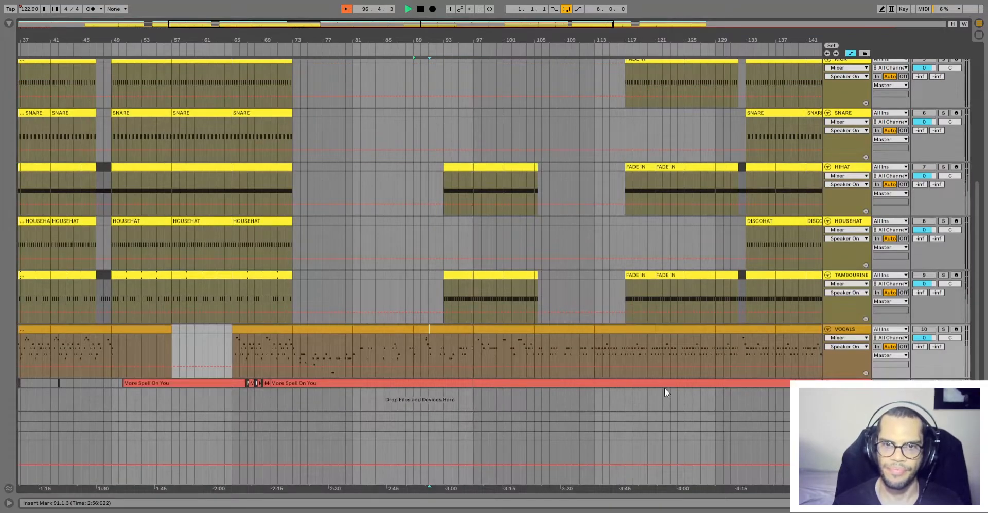
Inspect the notes of the VOCALS clip at bar 97 during playback, and close the clip view.
{"action": "double_click", "coordinate": [512, 328]}
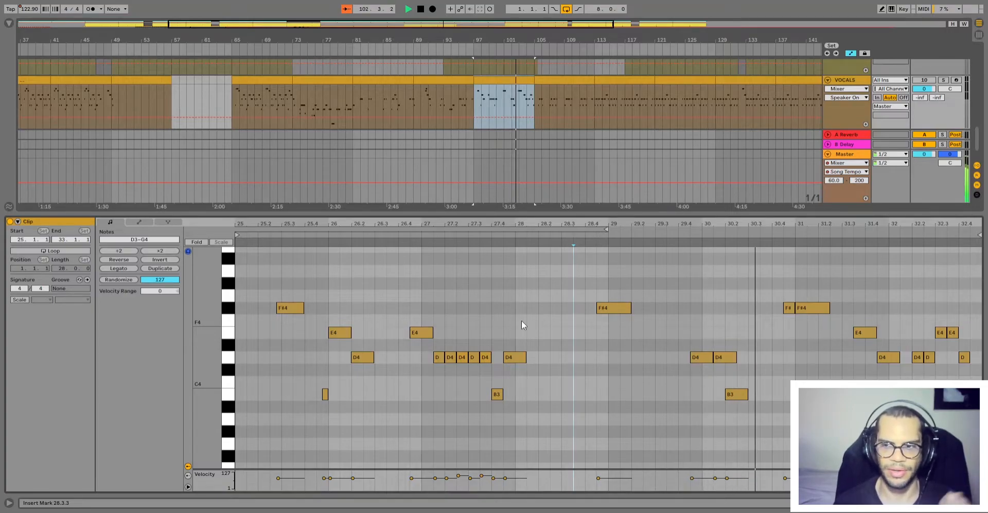
{"action": "left_click", "coordinate": [979, 503]}
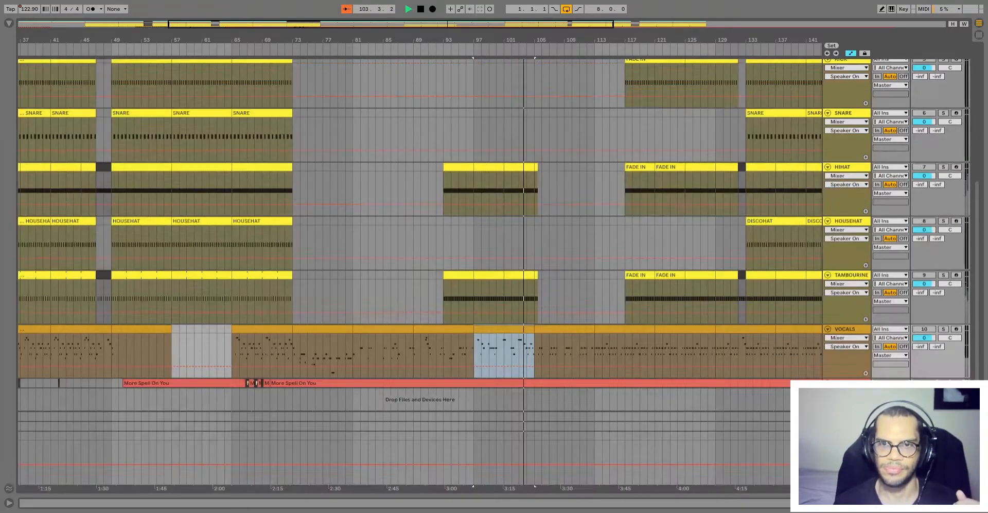
{"action": "scroll", "coordinate": [578, 348], "scroll_direction": "up", "scroll_amount": 1}
{"action": "scroll", "coordinate": [578, 348], "scroll_direction": "down", "scroll_amount": 1}
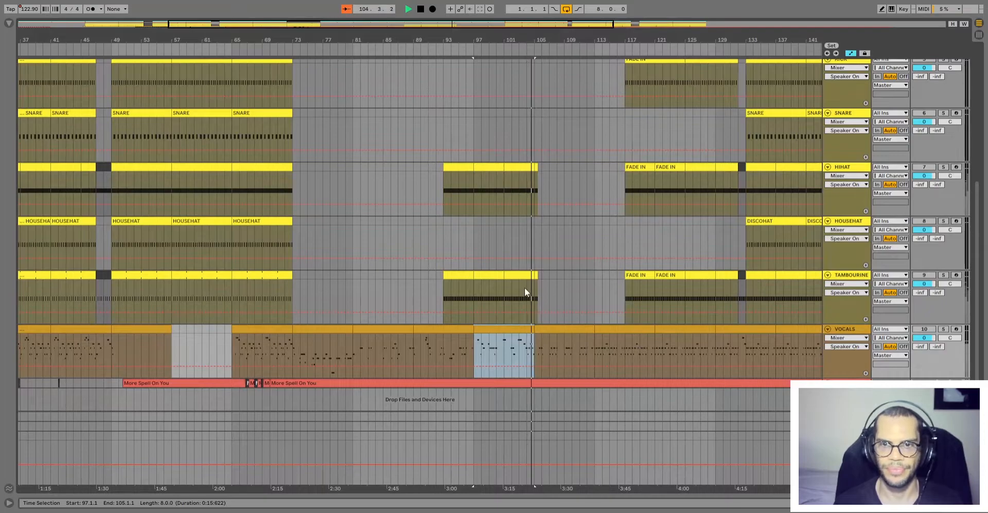
Select bars 104 to 106 across HIHAT to TAMBOURINE, and the VOCALS clips at bars 105 and 113 during playback.
{"action": "left_click_drag", "start_coordinate": [535, 287], "coordinate": [524, 179]}
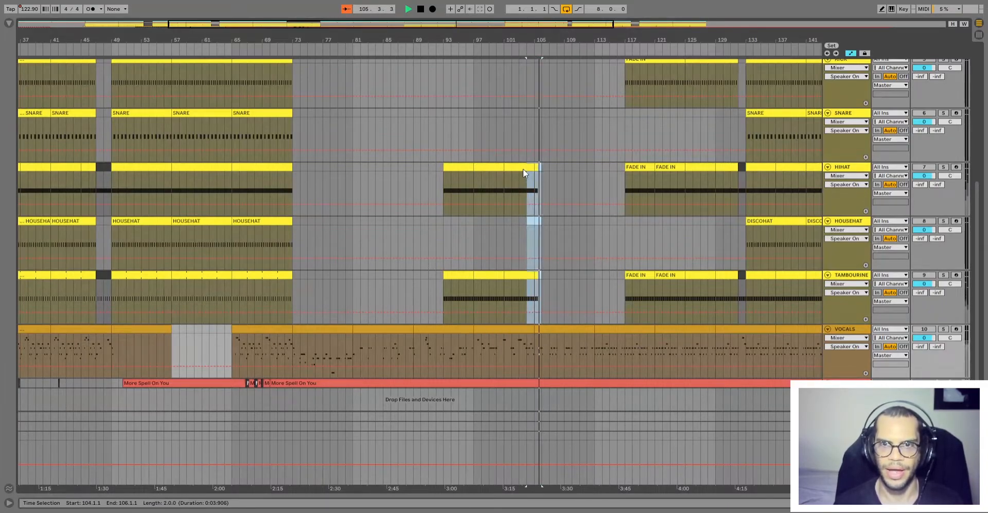
{"action": "left_click", "coordinate": [574, 266]}
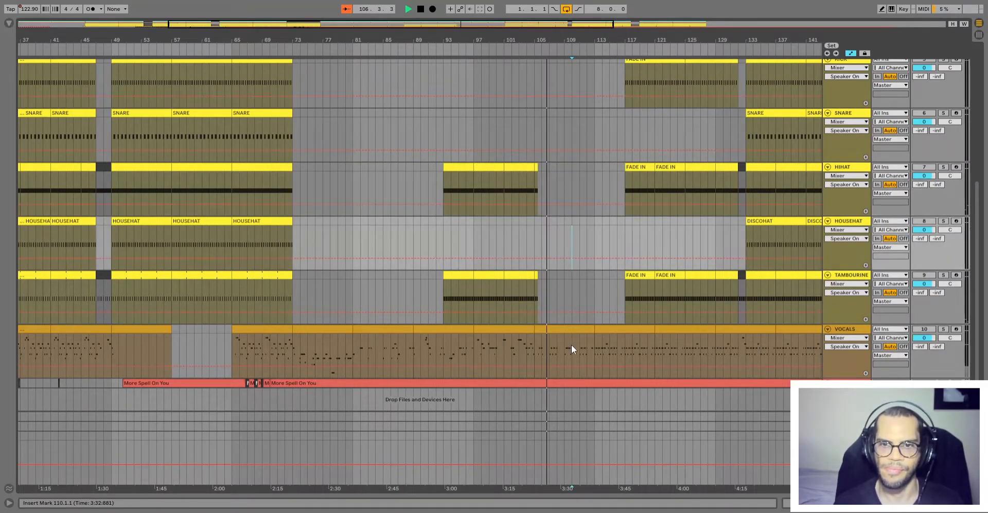
{"action": "left_click", "coordinate": [572, 330]}
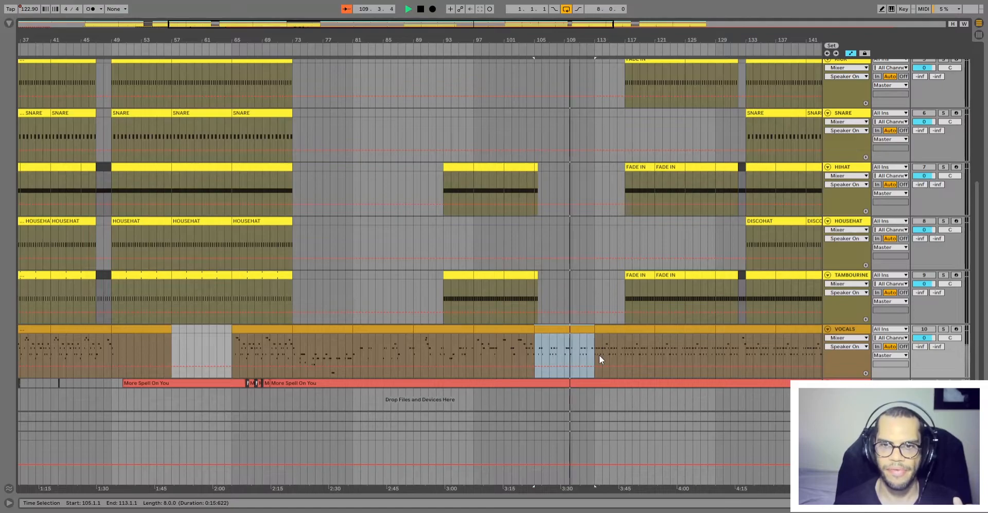
{"action": "left_click", "coordinate": [608, 337]}
{"action": "left_click", "coordinate": [609, 325]}
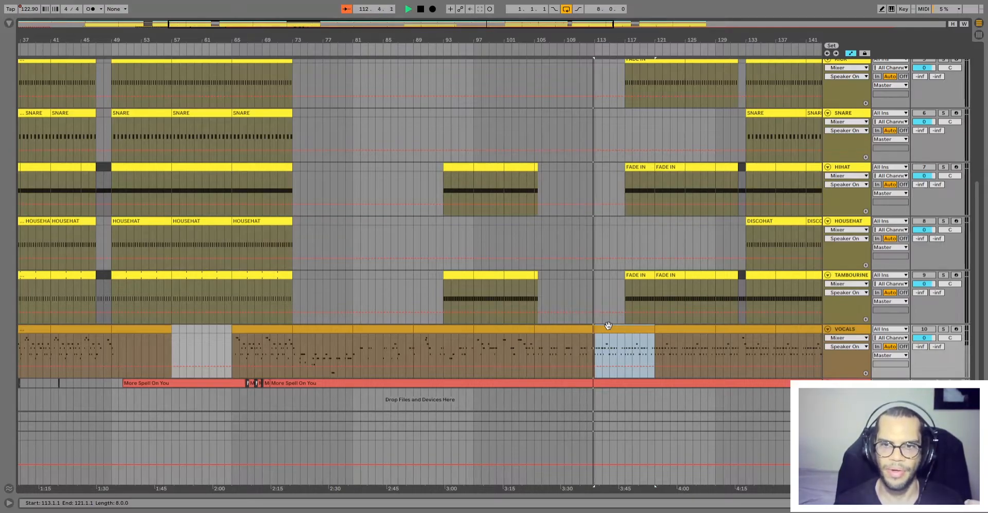
Select the TAMBOURINE fade-in clip at bar 117, the KICK clip at bar 125 and the CHORDS fade-in clip at bar 117.
{"action": "scroll", "coordinate": [608, 325], "scroll_direction": "up", "scroll_amount": 1}
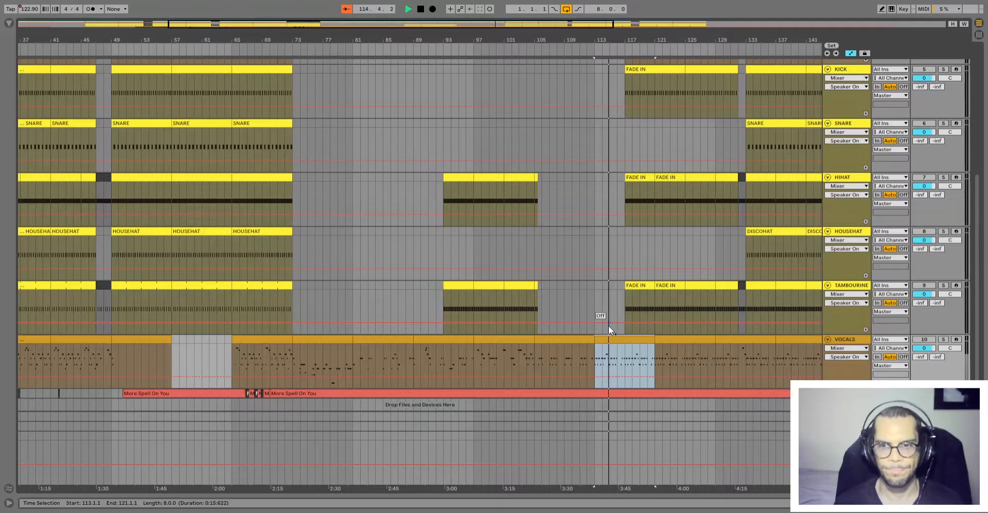
{"action": "scroll", "coordinate": [620, 328], "scroll_direction": "up", "scroll_amount": 2}
{"action": "left_click", "coordinate": [650, 311]}
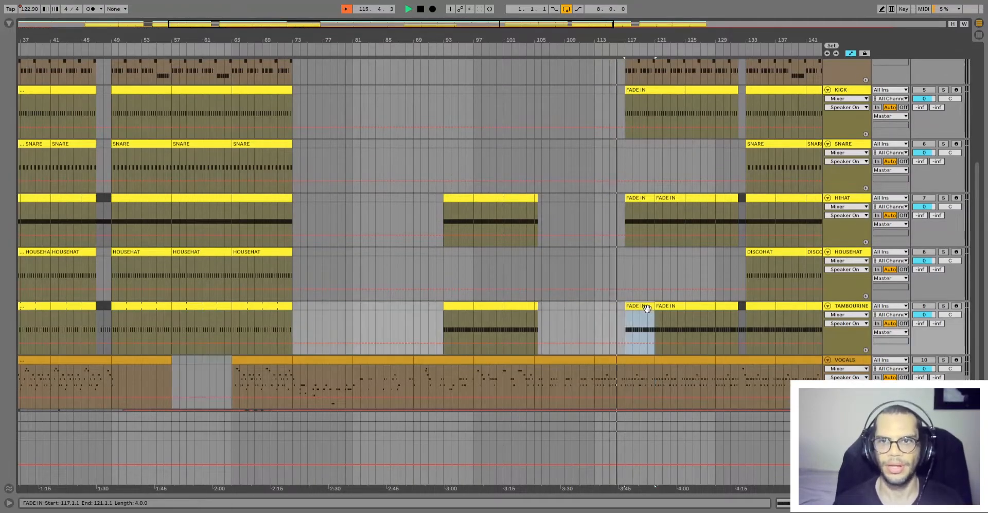
{"action": "scroll", "coordinate": [733, 311], "scroll_direction": "up", "scroll_amount": 6}
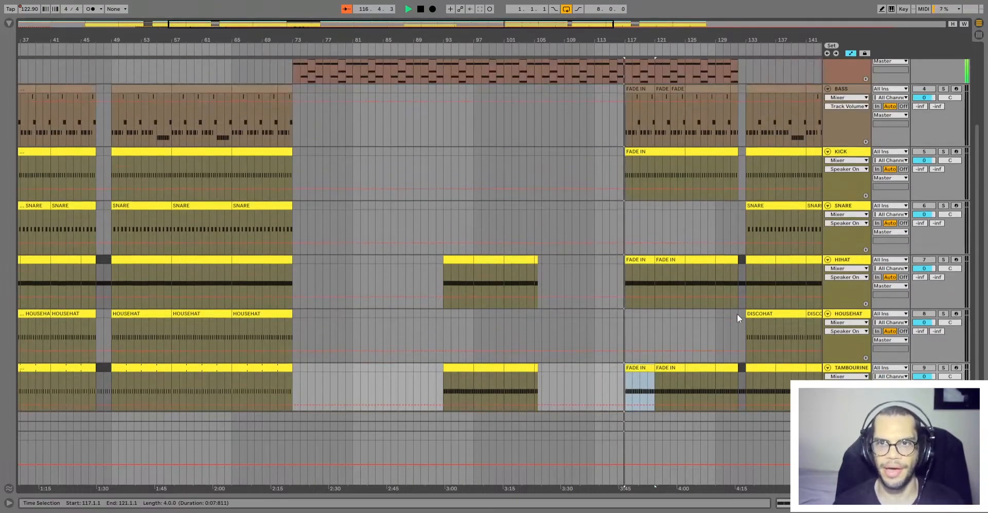
{"action": "left_click", "coordinate": [711, 156]}
{"action": "scroll", "coordinate": [713, 195], "scroll_direction": "up", "scroll_amount": 10}
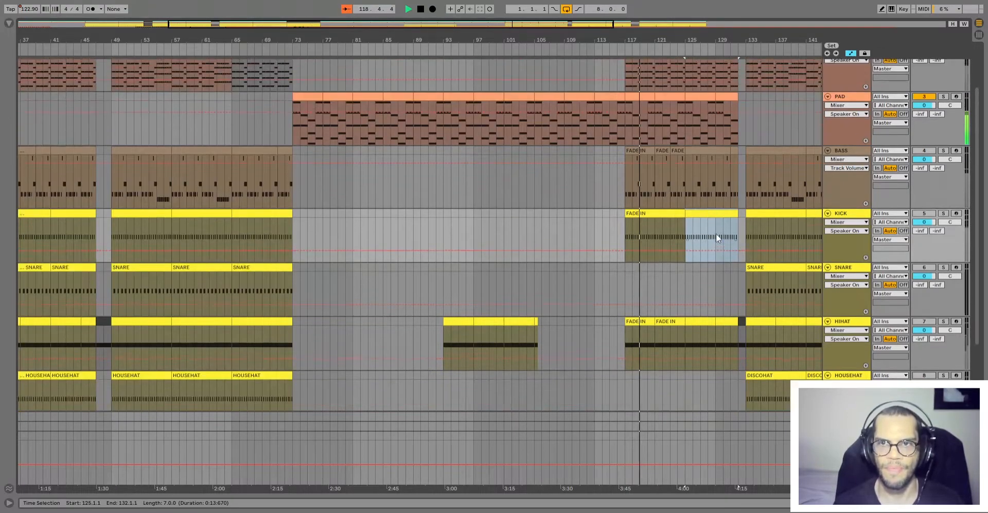
{"action": "left_click", "coordinate": [670, 116]}
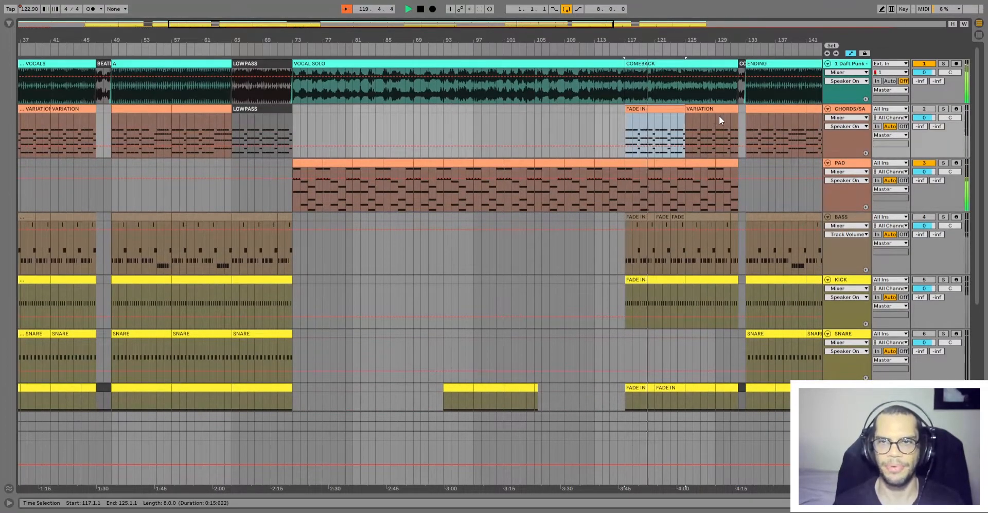
Extend the CHORDS selection at bar 117 through the variation clip to bar 132, and review the bass, drum and vocal tracks during playback.
{"action": "left_click", "coordinate": [718, 116], "text": "shift"}
{"action": "scroll", "coordinate": [711, 231], "scroll_direction": "down", "scroll_amount": 3}
{"action": "scroll", "coordinate": [710, 231], "scroll_direction": "down", "scroll_amount": 6}
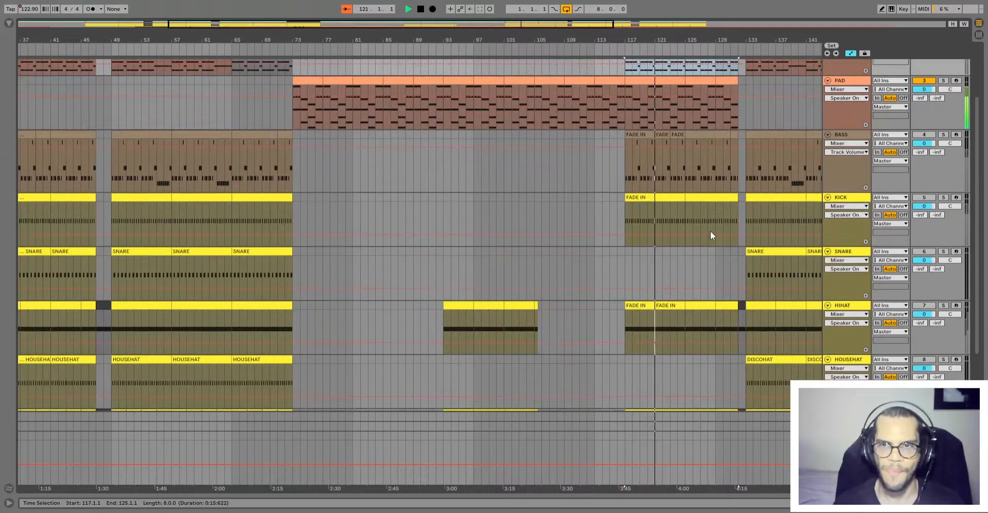
{"action": "scroll", "coordinate": [709, 242], "scroll_direction": "down", "scroll_amount": 12}
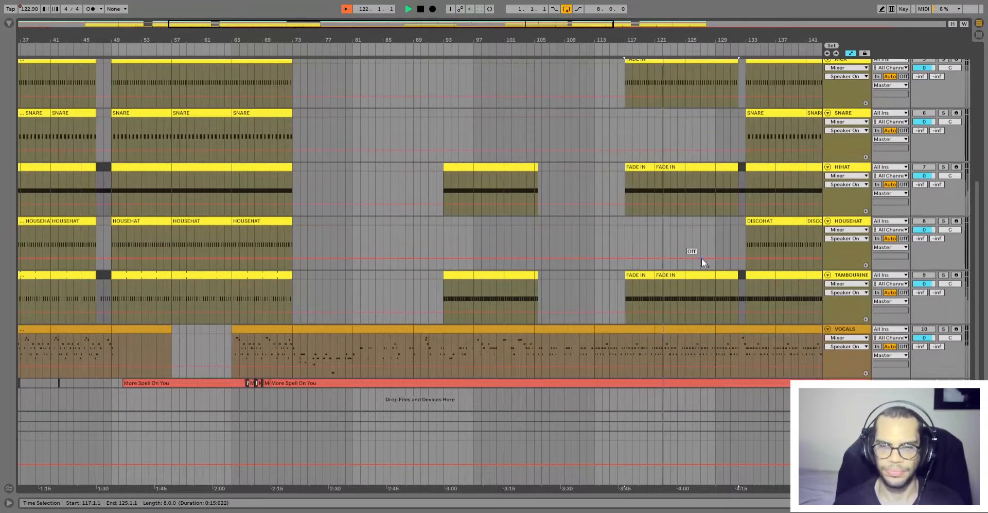
{"action": "scroll", "coordinate": [702, 258], "scroll_direction": "up", "scroll_amount": 4}
{"action": "scroll", "coordinate": [702, 257], "scroll_direction": "up", "scroll_amount": 7}
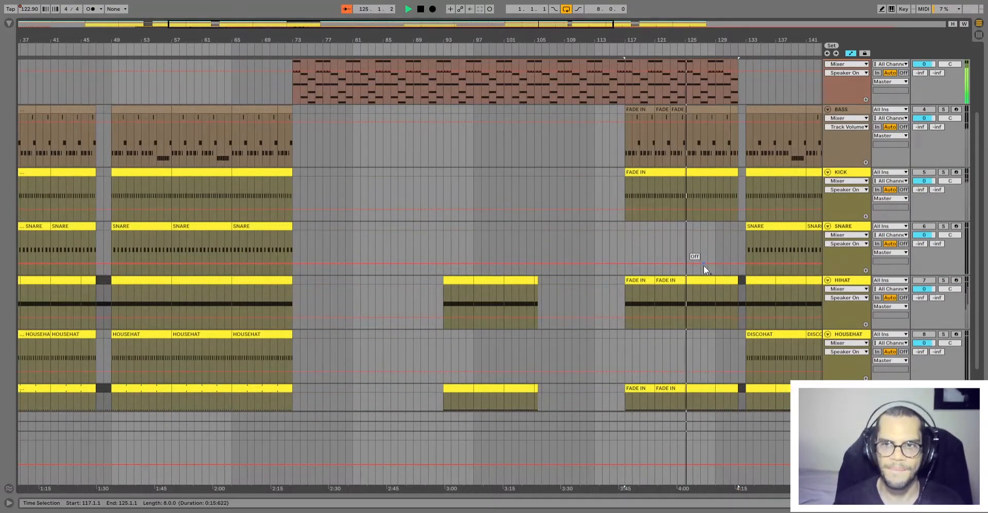
{"action": "scroll", "coordinate": [703, 265], "scroll_direction": "down", "scroll_amount": 10}
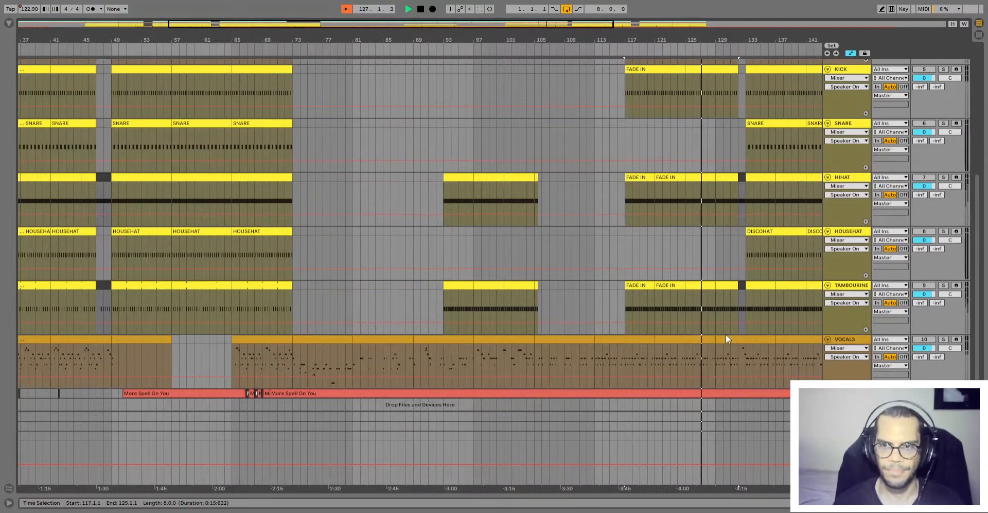
{"action": "scroll", "coordinate": [728, 299], "scroll_direction": "up", "scroll_amount": 10}
{"action": "scroll", "coordinate": [839, 251], "scroll_direction": "up", "scroll_amount": 3}
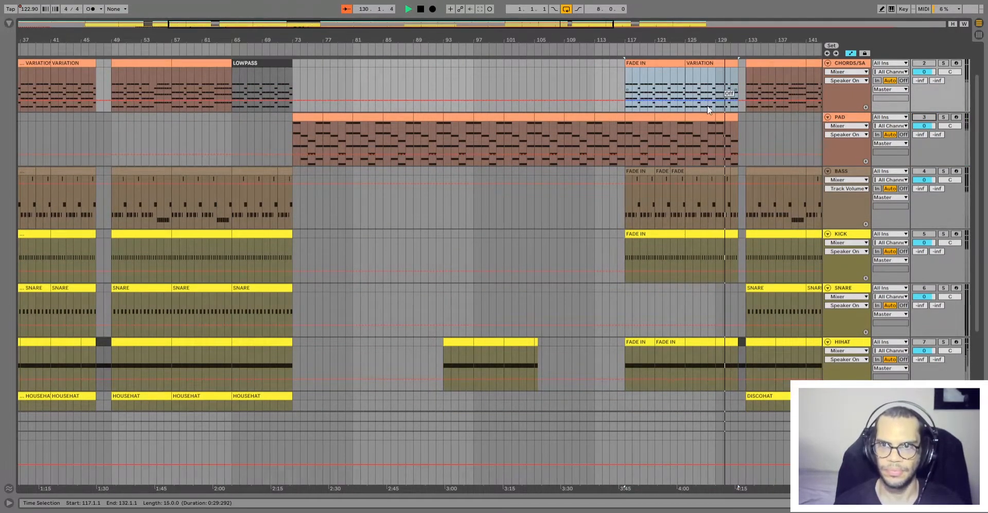
{"action": "scroll", "coordinate": [758, 156], "scroll_direction": "down", "scroll_amount": 4}
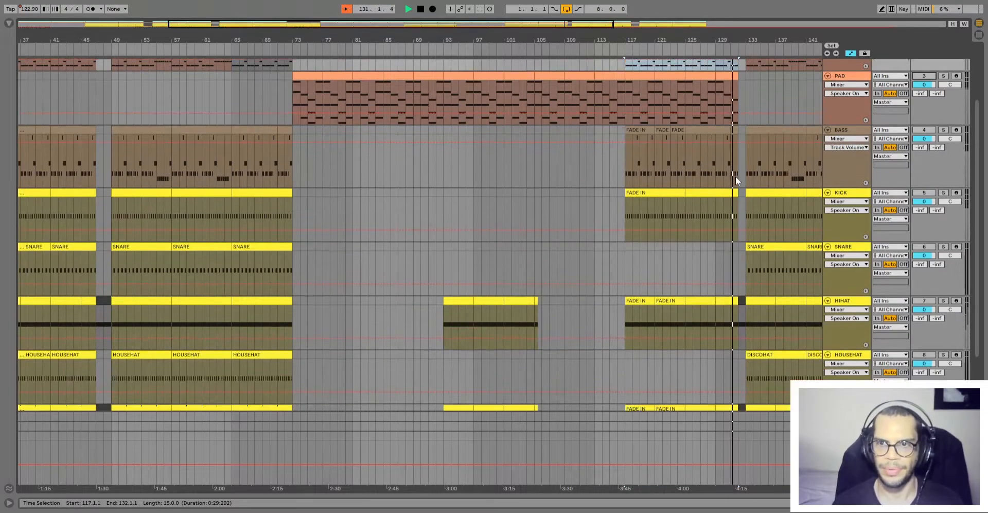
{"action": "left_click", "coordinate": [734, 176]}
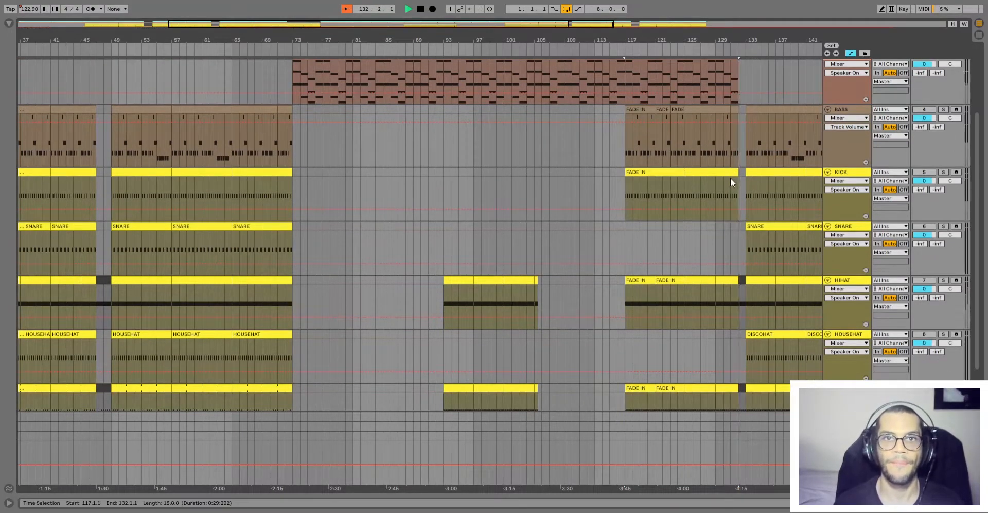
Play from bar 132 on the HOUSEHAT track and review the drum clips of the ending section.
{"action": "scroll", "coordinate": [746, 221], "scroll_direction": "down", "scroll_amount": 3}
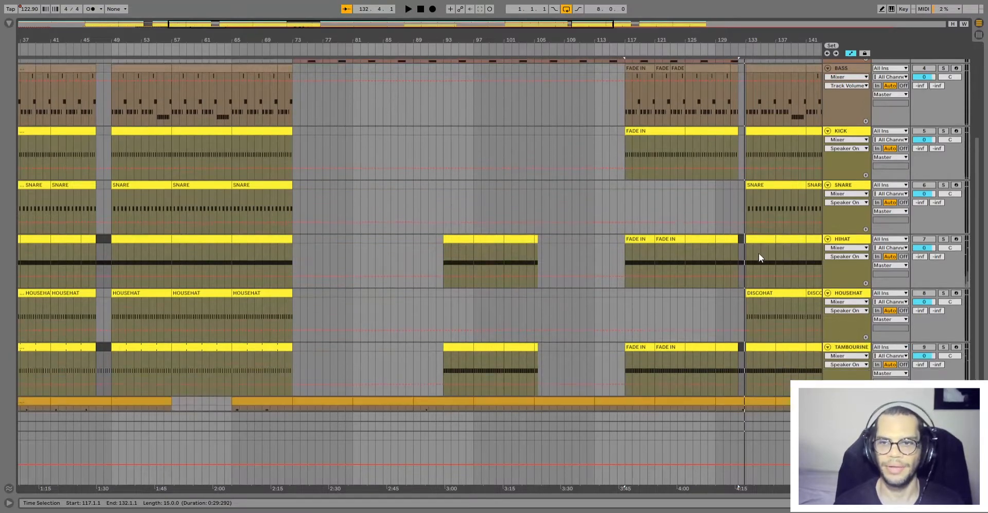
{"action": "left_click", "coordinate": [740, 299]}
{"action": "key", "text": "space"}
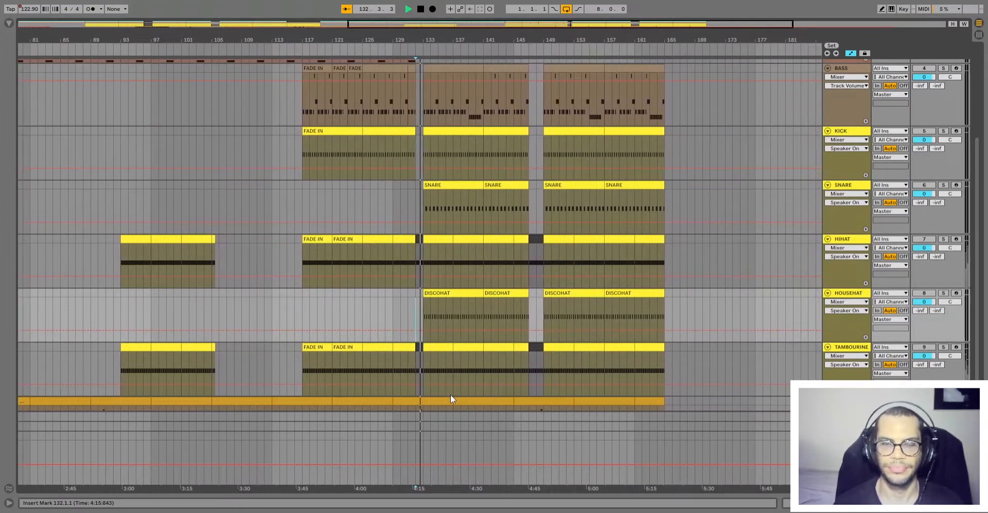
{"action": "scroll", "coordinate": [452, 371], "scroll_direction": "down", "scroll_amount": 3}
{"action": "scroll", "coordinate": [453, 350], "scroll_direction": "up", "scroll_amount": 2}
{"action": "scroll", "coordinate": [451, 354], "scroll_direction": "right", "scroll_amount": 1}
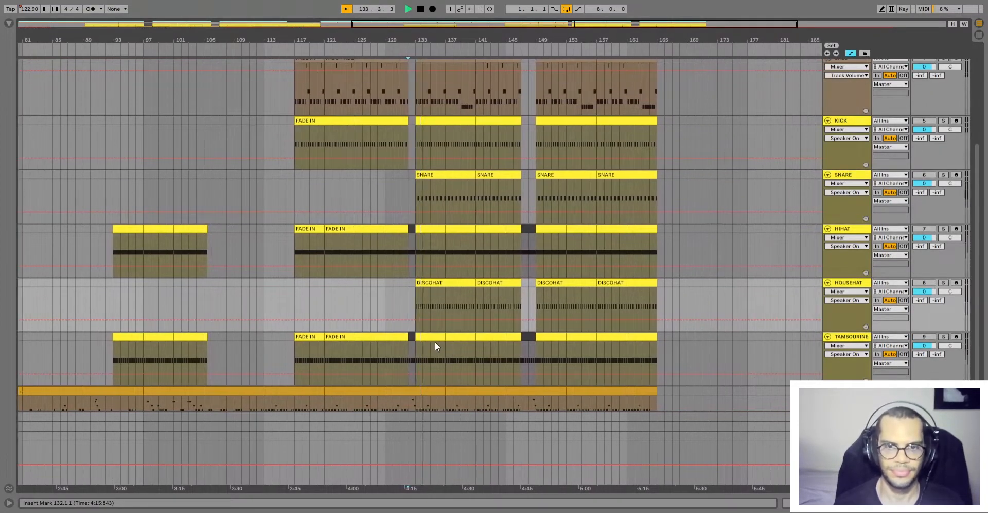
Select bars 133 to 147 from TAMBOURINE up to CHORDS, and review the selected ending clips during playback.
{"action": "left_click", "coordinate": [437, 348]}
{"action": "left_click", "coordinate": [499, 344]}
{"action": "left_click", "coordinate": [432, 337], "text": "shift"}
{"action": "left_click", "coordinate": [511, 336], "text": "shift"}
{"action": "scroll", "coordinate": [508, 303], "scroll_direction": "up", "scroll_amount": 8}
{"action": "left_click", "coordinate": [515, 170], "text": "shift"}
{"action": "scroll", "coordinate": [515, 170], "scroll_direction": "up", "scroll_amount": 4}
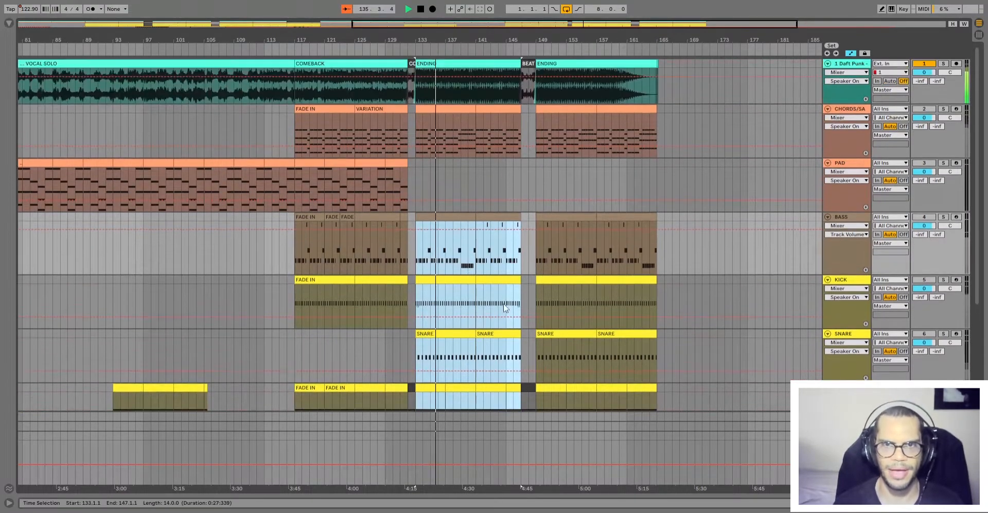
{"action": "left_click", "coordinate": [490, 128], "text": "shift"}
{"action": "scroll", "coordinate": [482, 403], "scroll_direction": "down", "scroll_amount": 4}
{"action": "scroll", "coordinate": [480, 403], "scroll_direction": "down", "scroll_amount": 5}
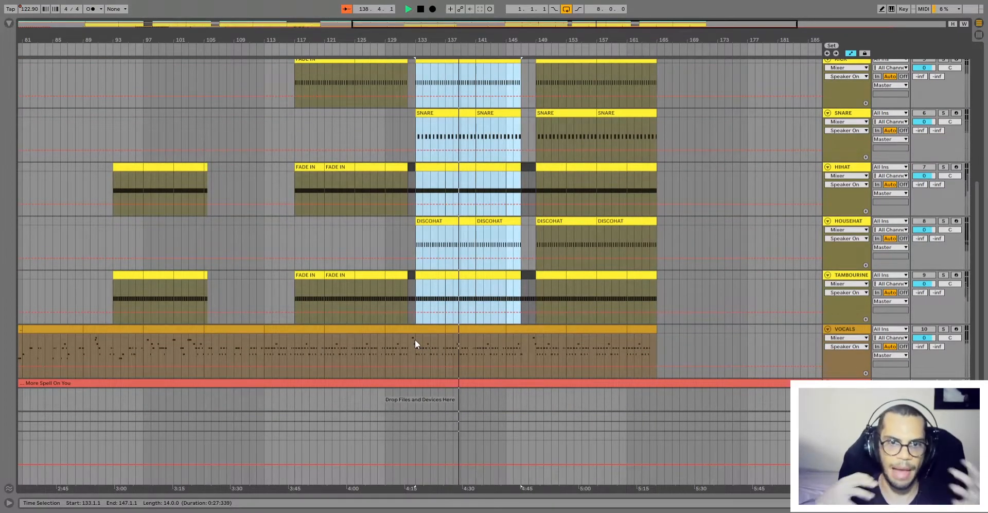
{"action": "scroll", "coordinate": [432, 349], "scroll_direction": "up", "scroll_amount": 6}
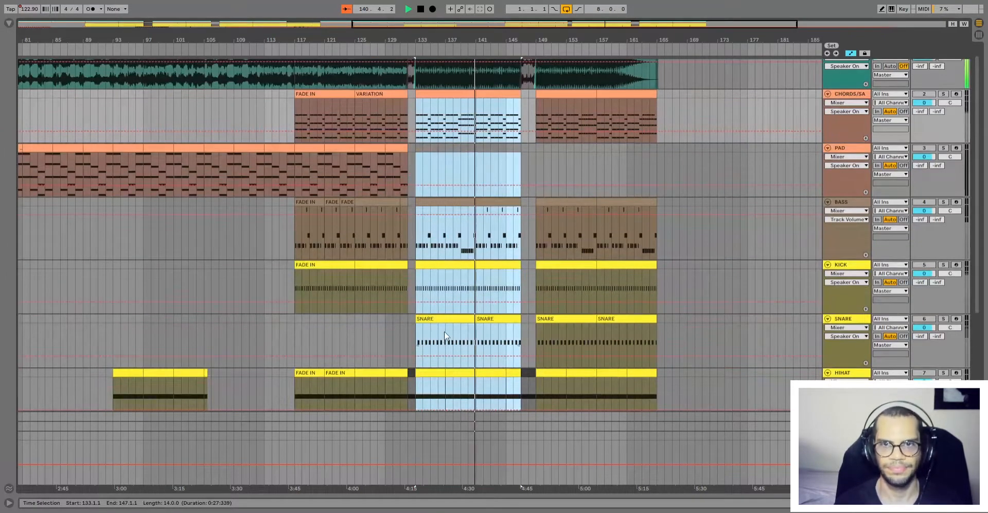
{"action": "scroll", "coordinate": [489, 313], "scroll_direction": "down", "scroll_amount": 3}
{"action": "scroll", "coordinate": [484, 312], "scroll_direction": "down", "scroll_amount": 1}
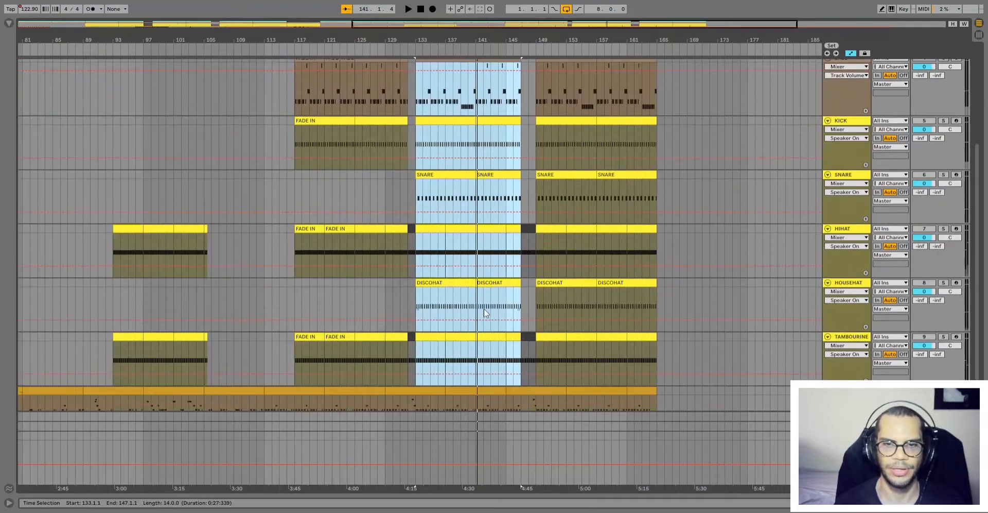
Extend the ending selection to bar 149 up to the CHORDS track, hide the automation lanes and review the selected tracks.
{"action": "scroll", "coordinate": [486, 300], "scroll_direction": "up", "scroll_amount": 5}
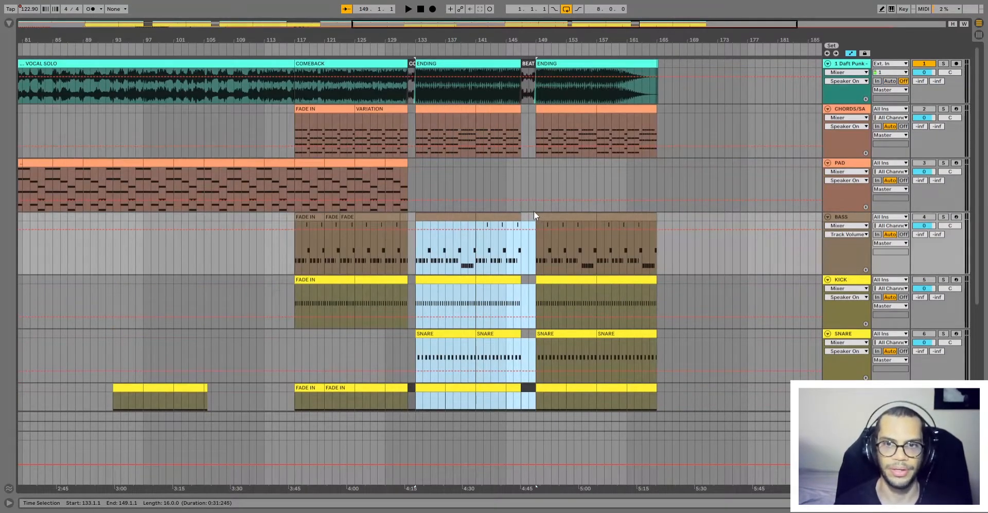
{"action": "left_click", "coordinate": [533, 211], "text": "shift"}
{"action": "left_click", "coordinate": [536, 126], "text": "shift"}
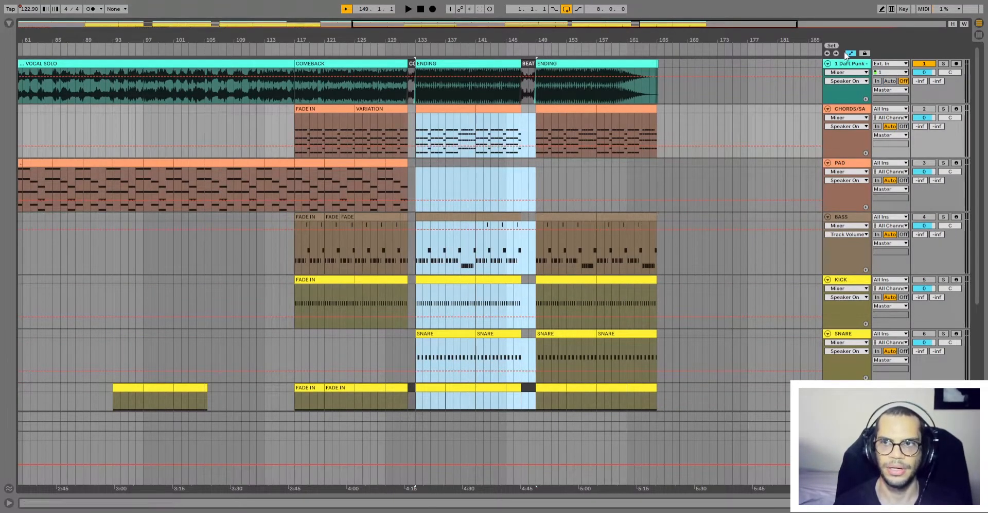
{"action": "scroll", "coordinate": [531, 348], "scroll_direction": "down", "scroll_amount": 5}
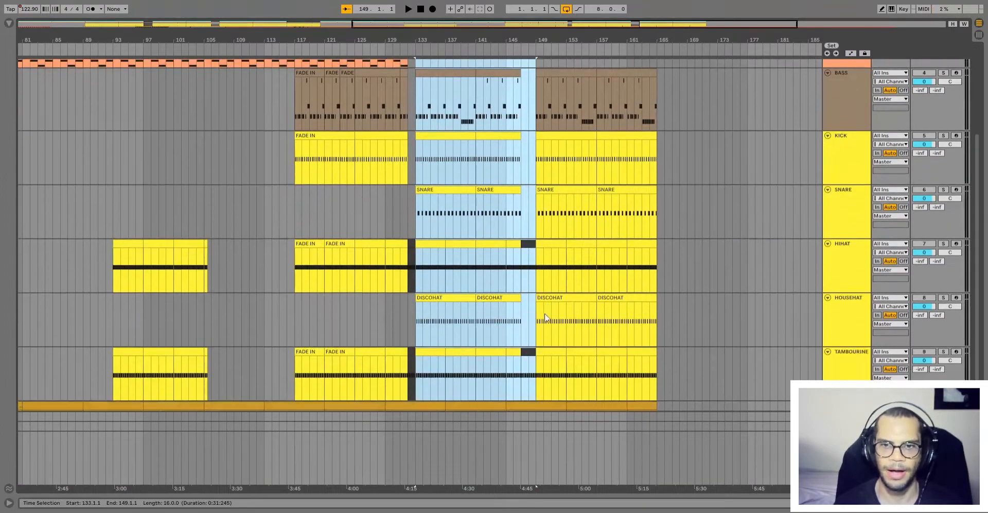
{"action": "scroll", "coordinate": [533, 322], "scroll_direction": "up", "scroll_amount": 5}
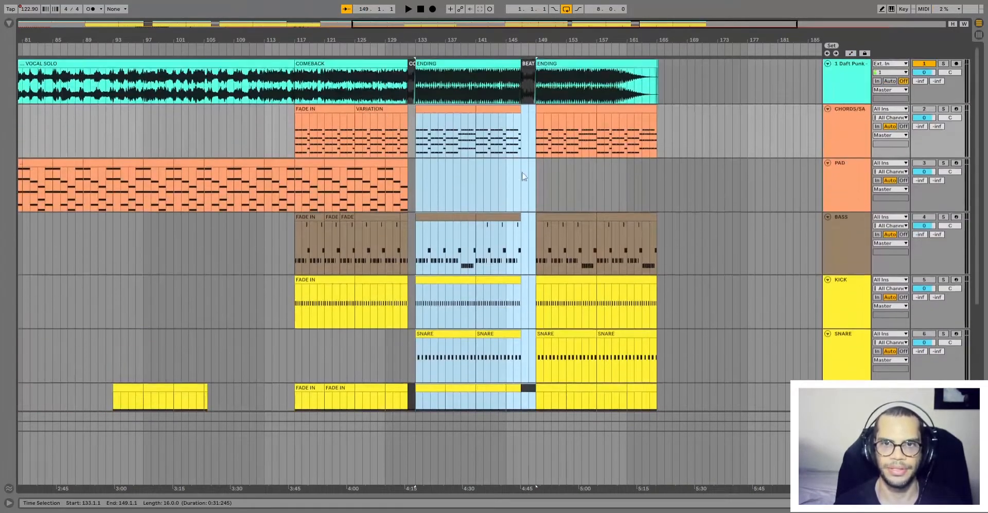
Select the CHORDS clips at bars 133 to 147, and the break at bars 147 to 149 from the audio track down to TAMBOURINE.
{"action": "left_click", "coordinate": [507, 121]}
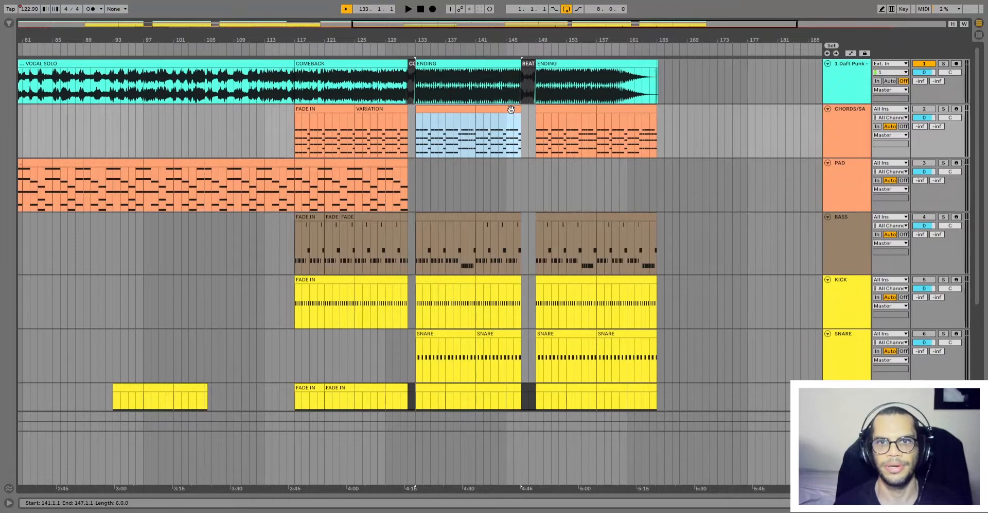
{"action": "scroll", "coordinate": [512, 120], "scroll_direction": "down", "scroll_amount": 1}
{"action": "scroll", "coordinate": [513, 117], "scroll_direction": "up", "scroll_amount": 1}
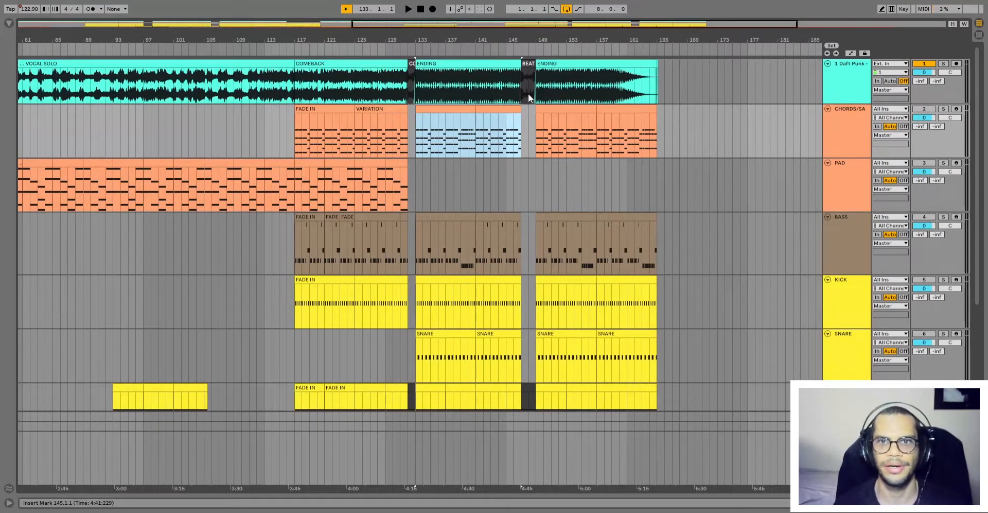
{"action": "left_click", "coordinate": [528, 93]}
{"action": "scroll", "coordinate": [517, 307], "scroll_direction": "down", "scroll_amount": 5}
{"action": "left_click", "coordinate": [528, 317], "text": "shift"}
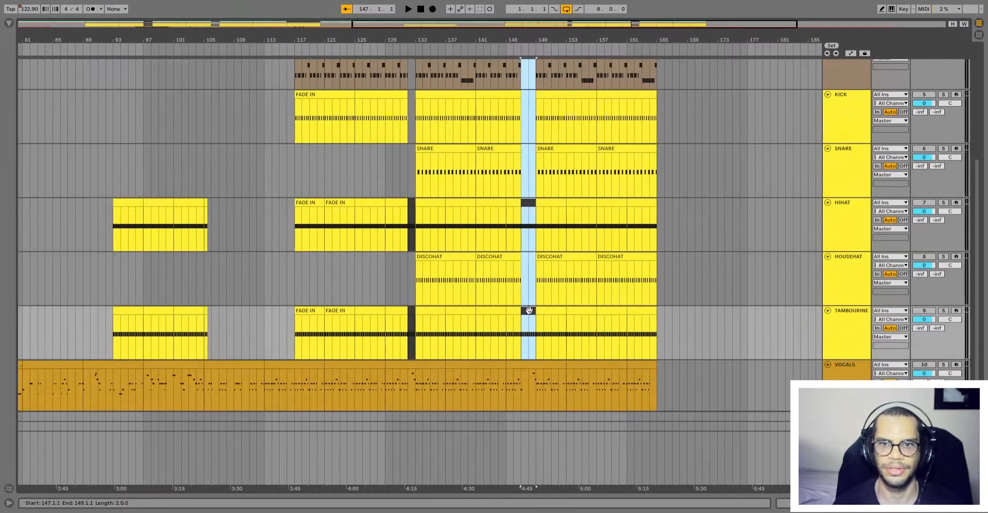
Play from bar 145 on the HOUSEHAT track into the break at bar 147, review the tracks and stop playback.
{"action": "left_click", "coordinate": [507, 297]}
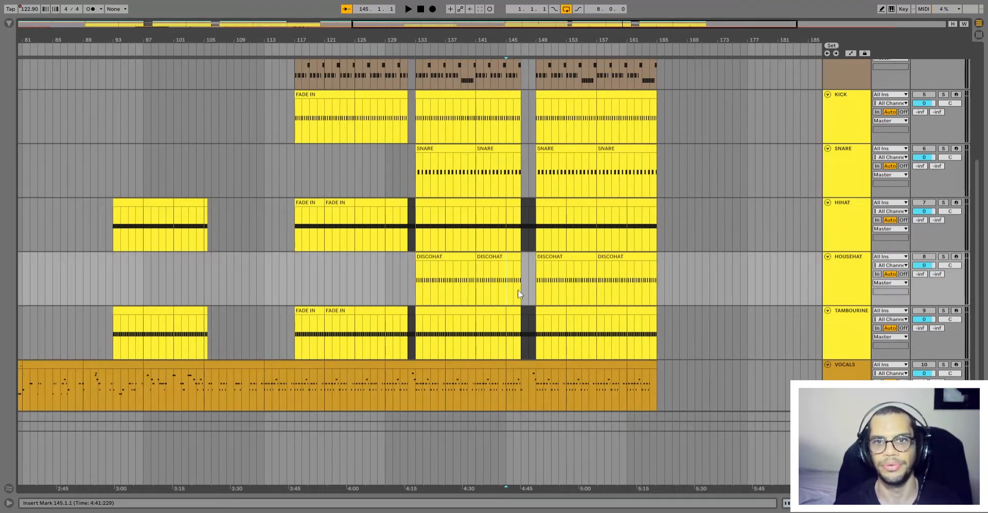
{"action": "key", "text": "space"}
{"action": "scroll", "coordinate": [428, 288], "scroll_direction": "up", "scroll_amount": 1}
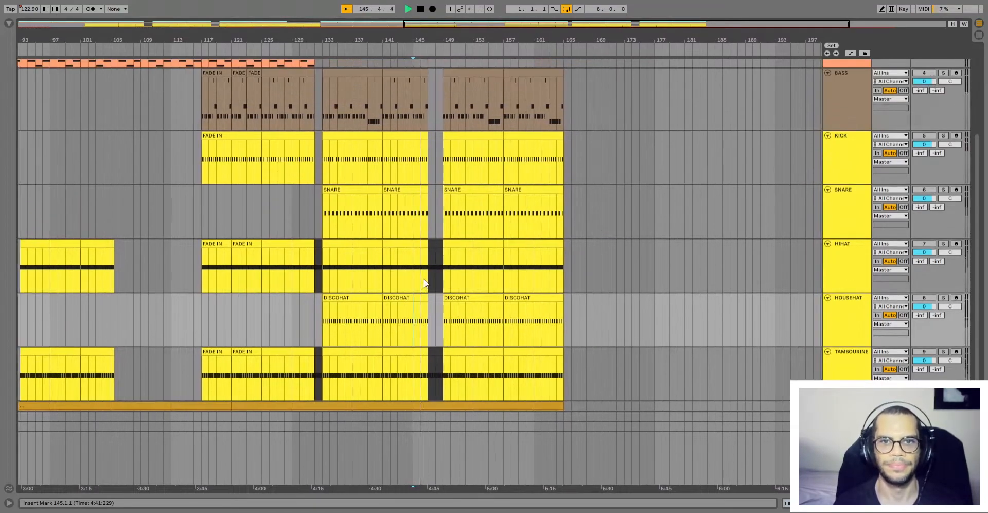
{"action": "scroll", "coordinate": [430, 278], "scroll_direction": "down", "scroll_amount": 2}
{"action": "scroll", "coordinate": [431, 277], "scroll_direction": "up", "scroll_amount": 1}
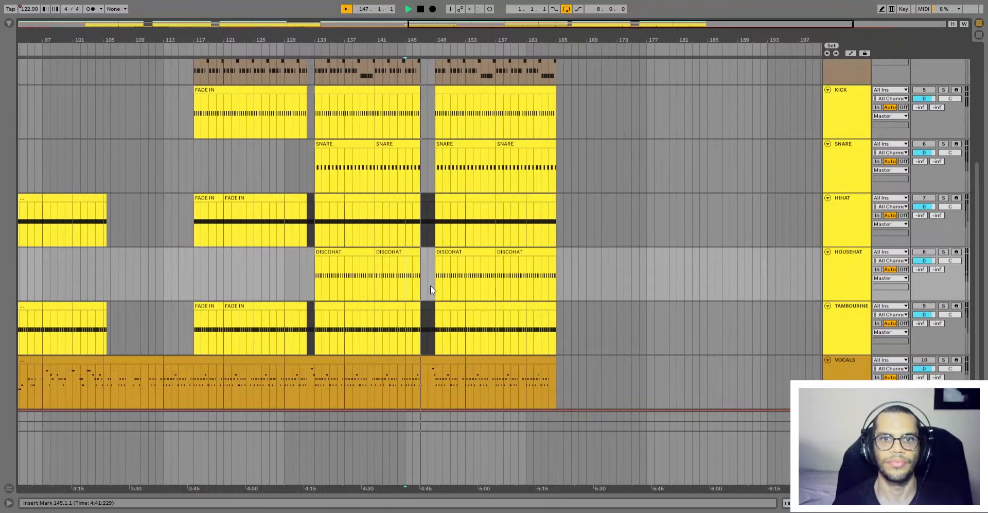
{"action": "scroll", "coordinate": [430, 285], "scroll_direction": "up", "scroll_amount": 3}
{"action": "scroll", "coordinate": [432, 265], "scroll_direction": "up", "scroll_amount": 2}
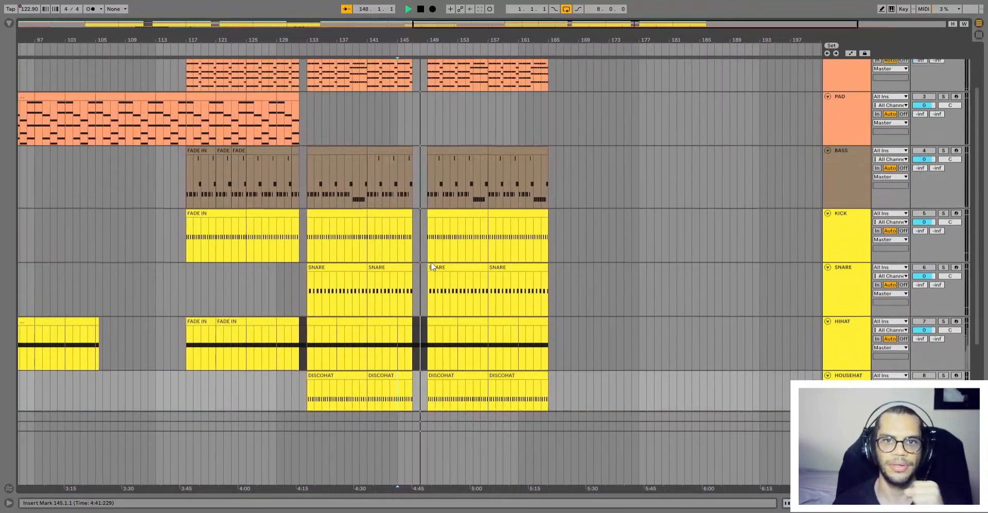
{"action": "key", "text": "space"}
Restart playback from bar 147 on the PAD track and review the drum tracks through the break.
{"action": "left_click", "coordinate": [401, 155]}
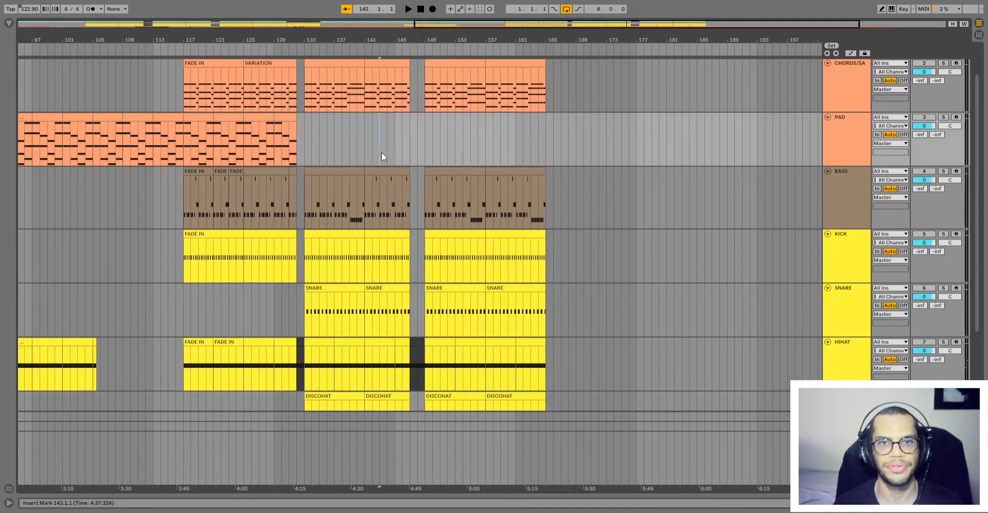
{"action": "key", "text": "space"}
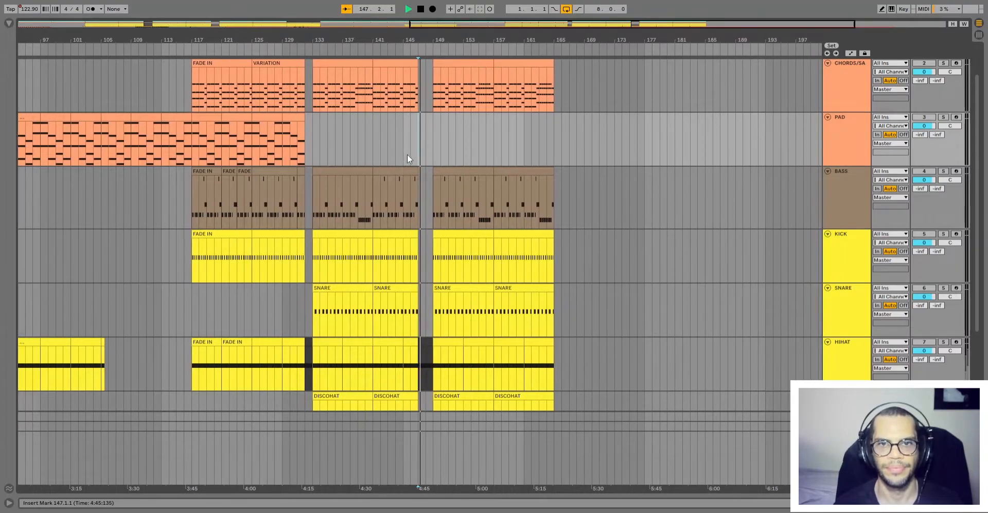
{"action": "scroll", "coordinate": [417, 189], "scroll_direction": "down", "scroll_amount": 3}
{"action": "scroll", "coordinate": [417, 226], "scroll_direction": "down", "scroll_amount": 2}
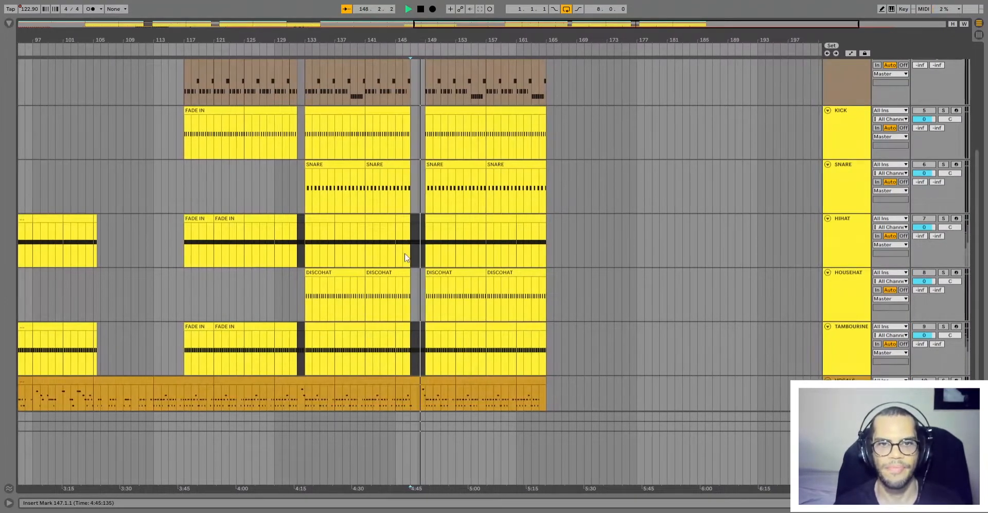
{"action": "scroll", "coordinate": [401, 252], "scroll_direction": "up", "scroll_amount": 3}
Select the BASS clip at bars 149 to 157, review the final ending section during playback and stop it.
{"action": "left_click_drag", "start_coordinate": [421, 195], "coordinate": [478, 196]}
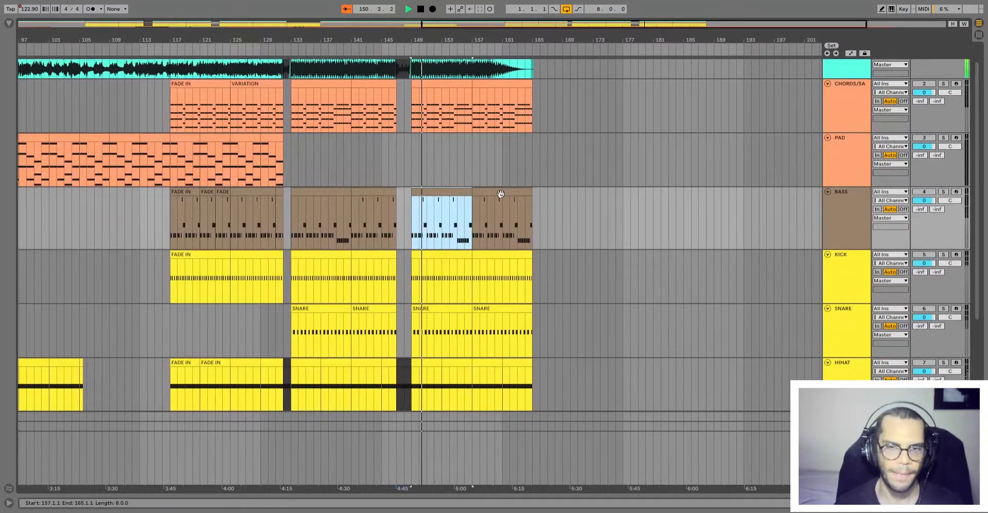
{"action": "scroll", "coordinate": [496, 278], "scroll_direction": "down", "scroll_amount": 3}
{"action": "scroll", "coordinate": [491, 293], "scroll_direction": "down", "scroll_amount": 3}
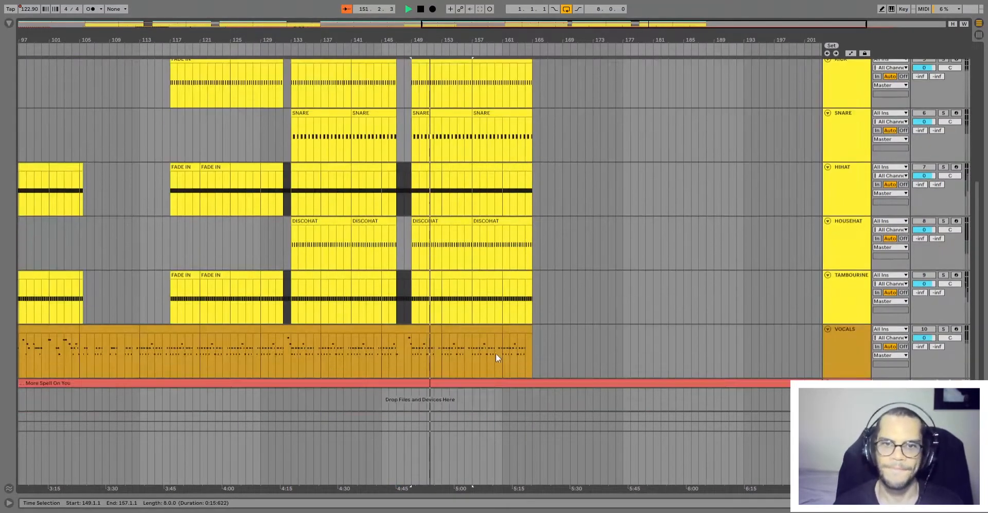
{"action": "scroll", "coordinate": [517, 332], "scroll_direction": "up", "scroll_amount": 6}
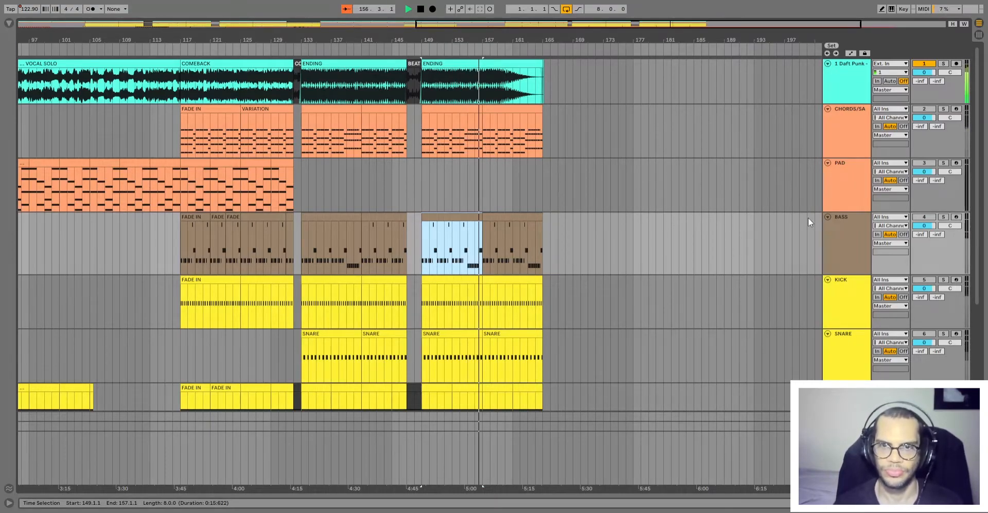
{"action": "key", "text": "space"}
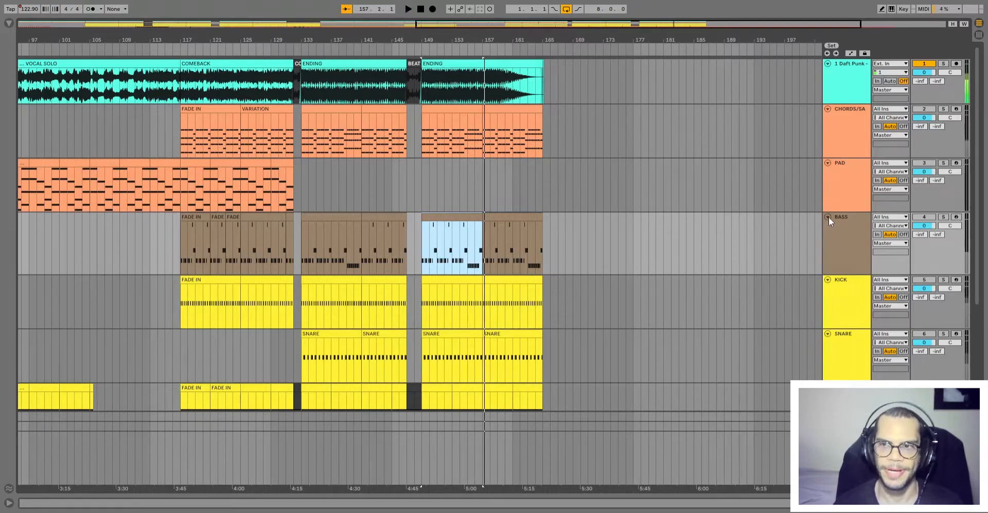
Fold the BASS, KICK, SNARE, HIHAT, HOUSEHAT, TAMBOURINE, PAD and CHORDS tracks.
{"action": "left_click", "coordinate": [827, 216]}
{"action": "left_click", "coordinate": [827, 227]}
{"action": "left_click", "coordinate": [828, 236]}
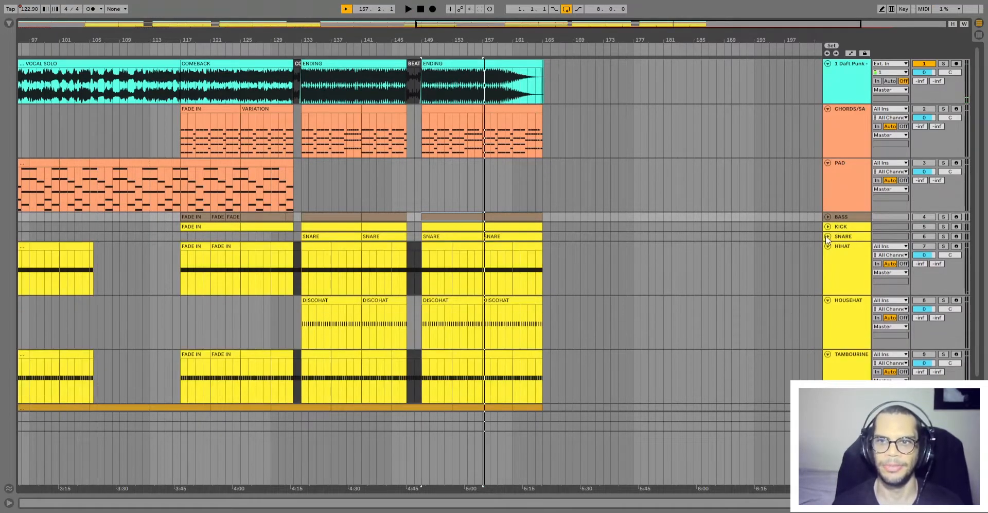
{"action": "left_click", "coordinate": [827, 246]}
{"action": "left_click", "coordinate": [828, 256]}
{"action": "left_click", "coordinate": [828, 266]}
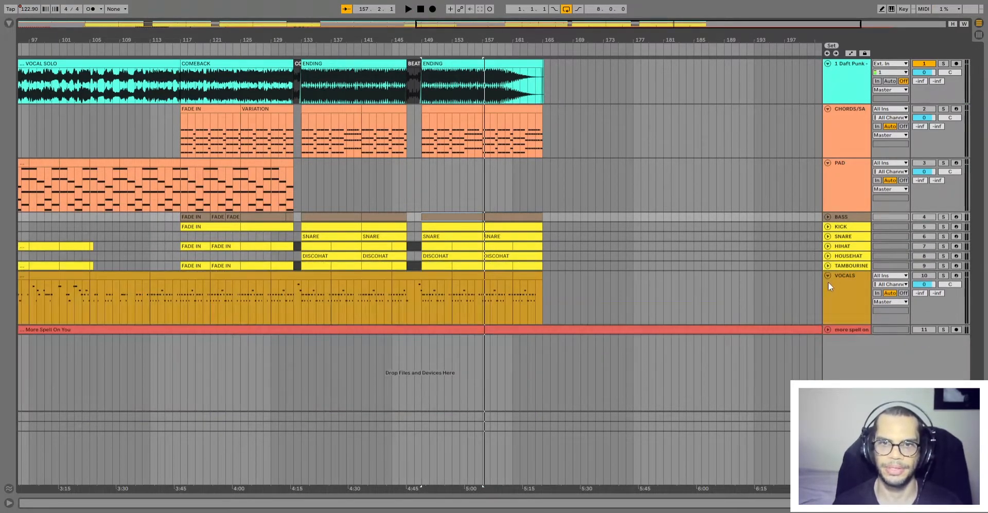
{"action": "left_click", "coordinate": [828, 162]}
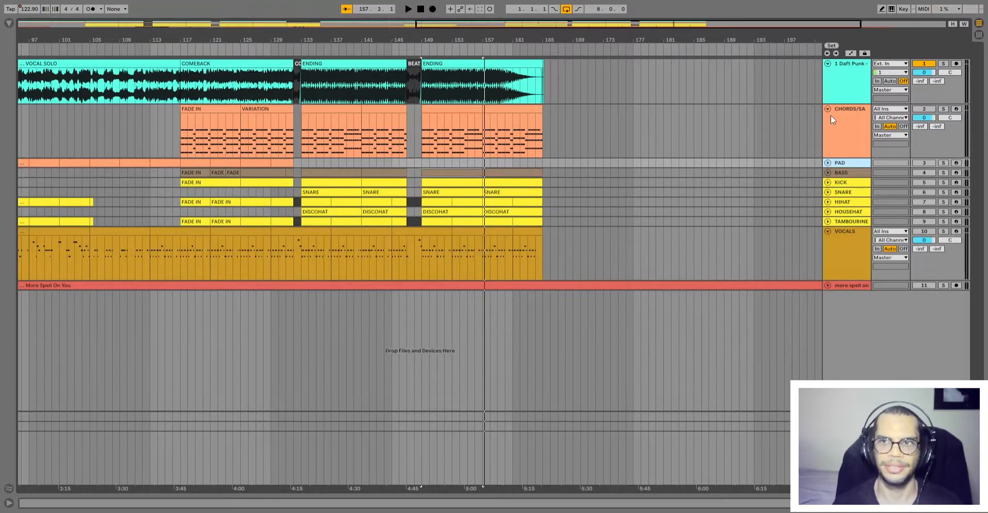
{"action": "left_click", "coordinate": [827, 109]}
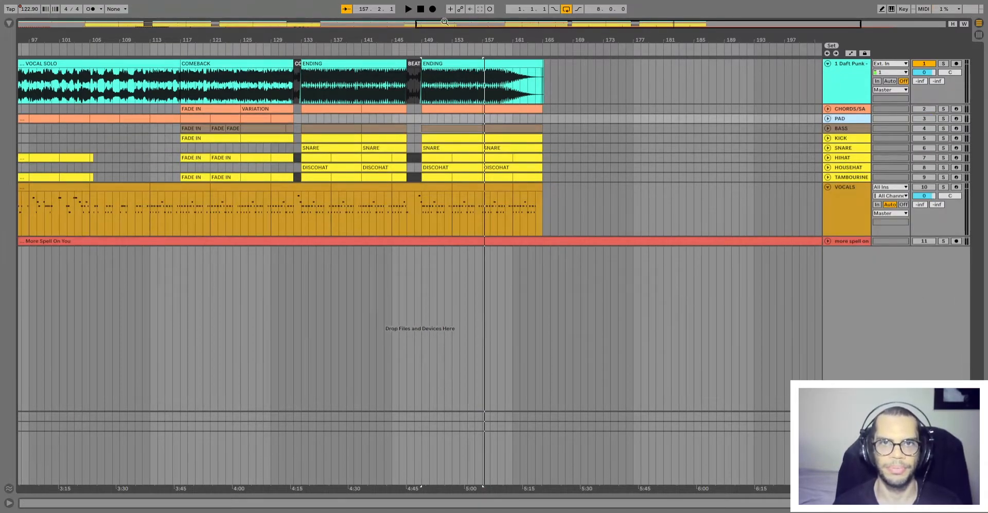
Show the whole arrangement from bar 1 and fold the VOCALS track.
{"action": "left_click_drag", "start_coordinate": [444, 22], "coordinate": [78, 21]}
{"action": "left_click", "coordinate": [564, 156]}
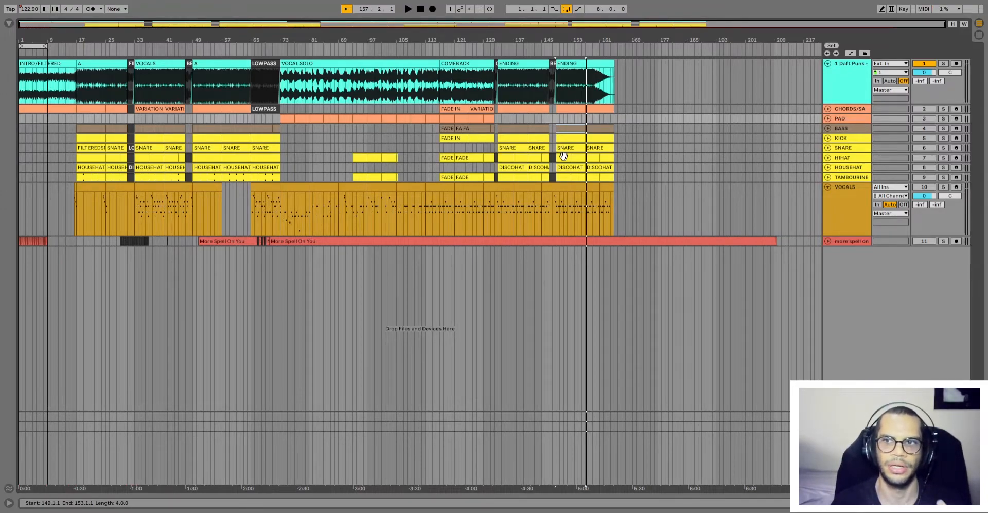
{"action": "left_click", "coordinate": [828, 187]}
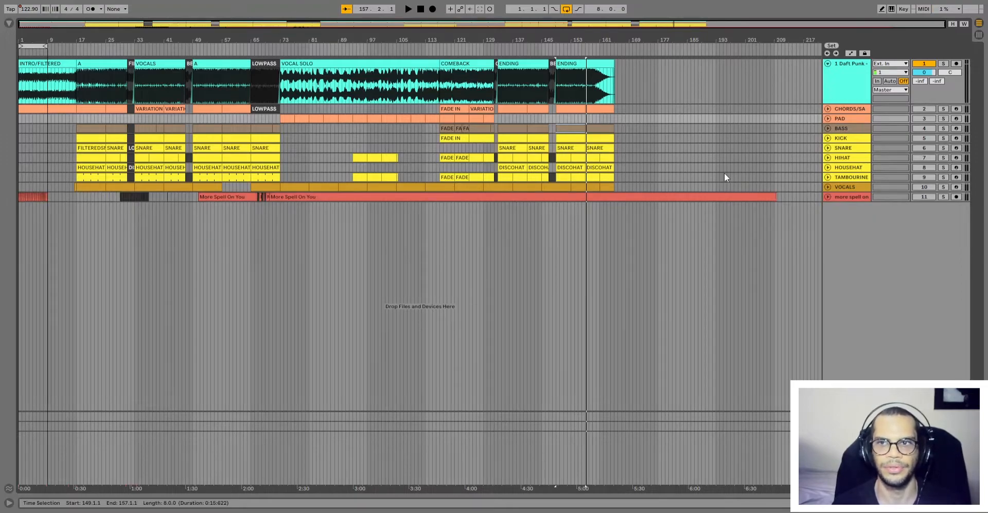